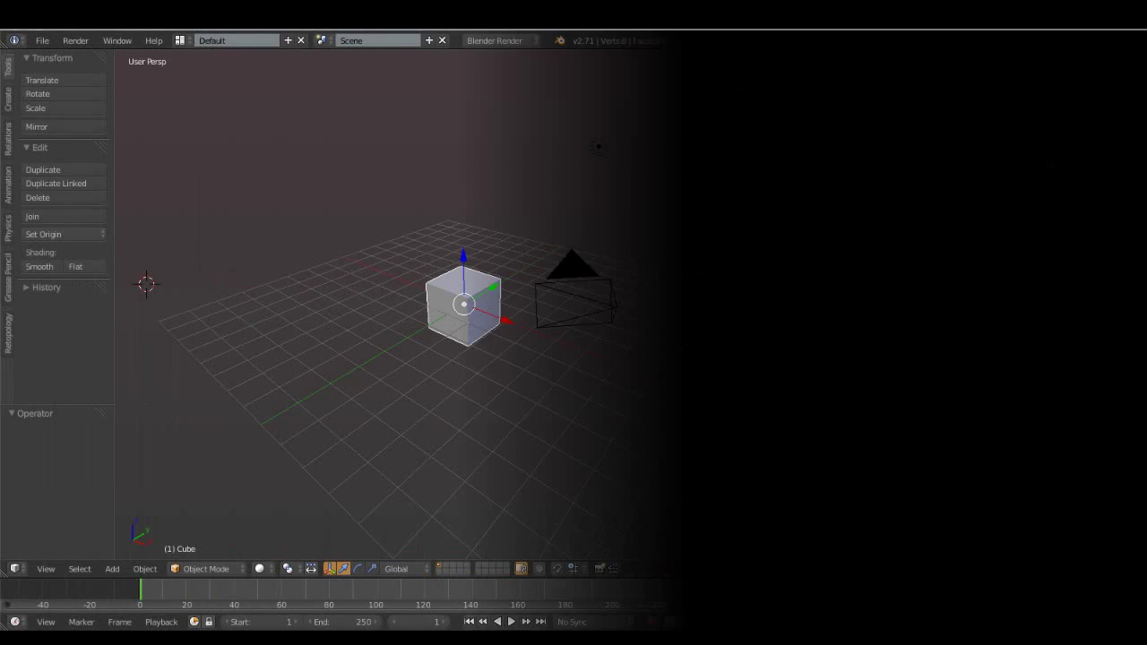
- Launch Notepad, enlarge its window, and type a greeting introducing the author and channel
key(super)
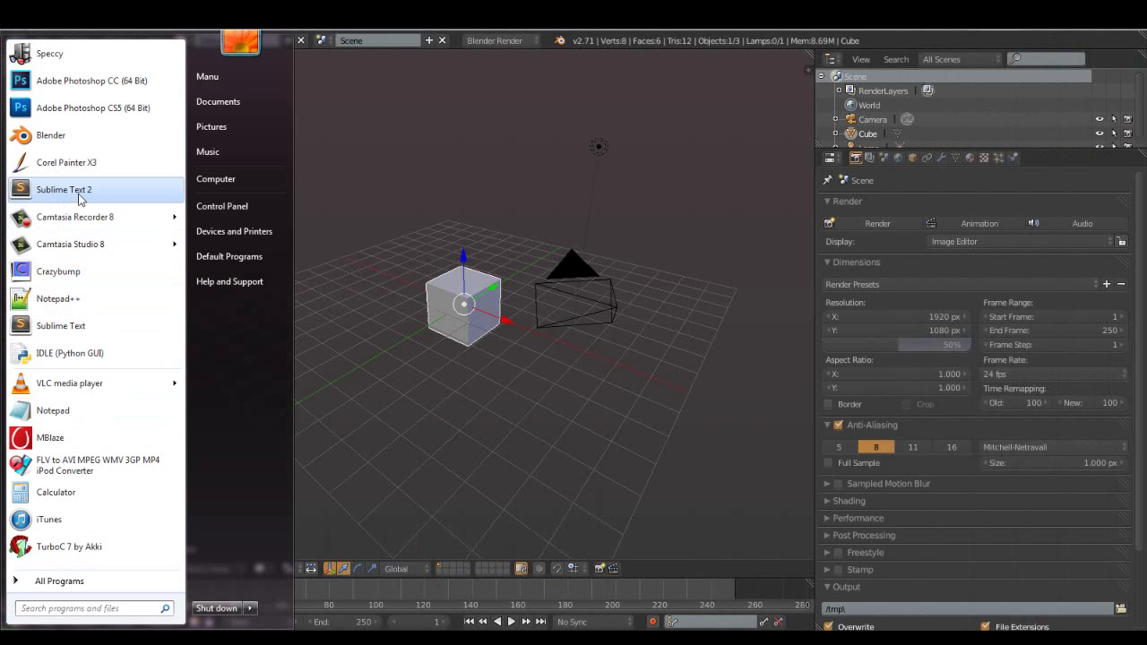
click(69, 411)
mouse_move(610, 144)
mouse_down()
mouse_move(644, 99)
mouse_move(743, 107)
mouse_up()
text(Hai this is manu frdm elengant artz creation)
key(Return)
key(Return)
- Write that today's tutorial shows how to draw lines and points
text(too)
text(ay )
text(am going to show you)
text( hoa)
text( to create a line)
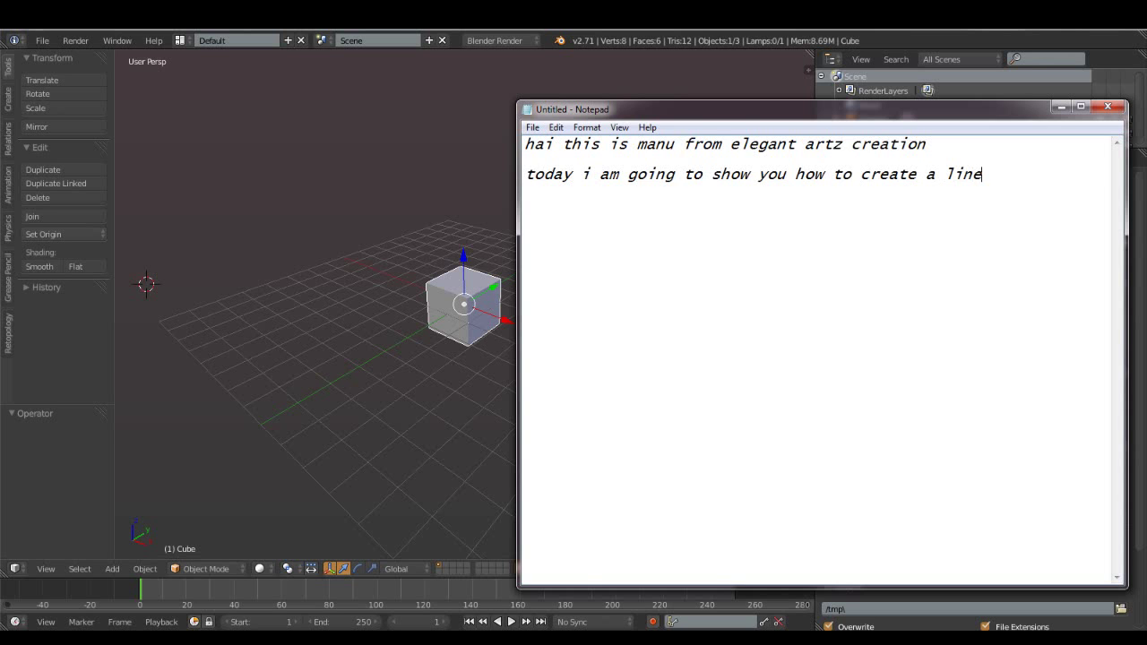
text(==========)
key(BackSpace)
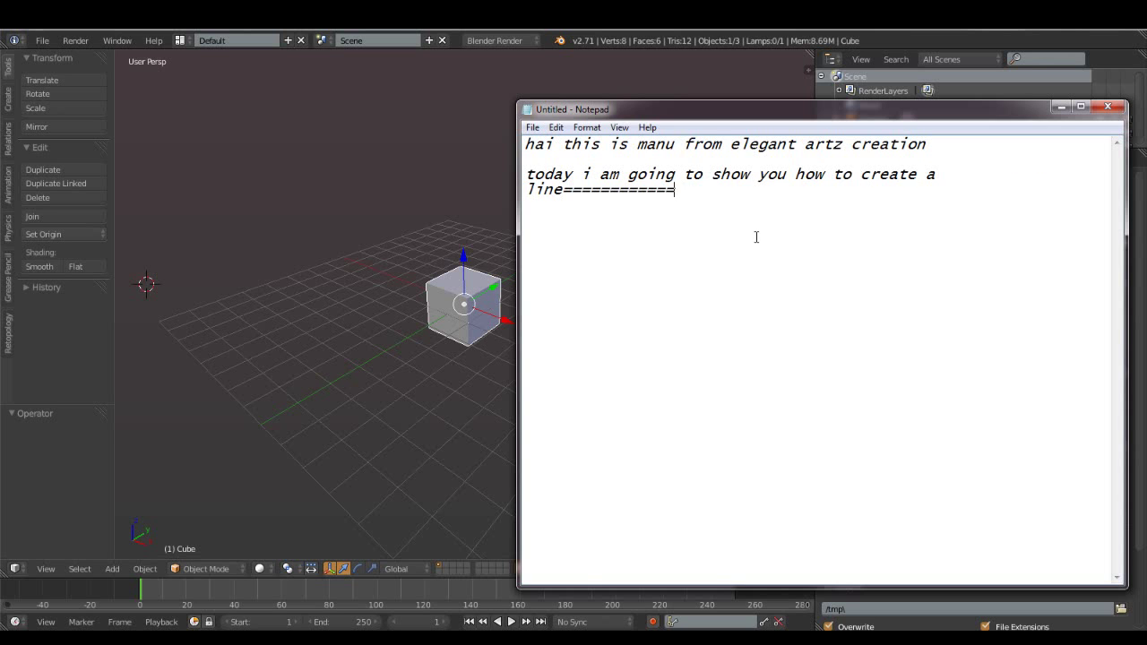
key(BackSpace)
key(BackSpace)
key(BackSpace)
key(BackSpace)
key(BackSpace)
key(BackSpace)
text(to da)
key(BackSpace)
text(rwa)
key(BackSpace)
key(BackSpace)
text(aw lines and points in blender)
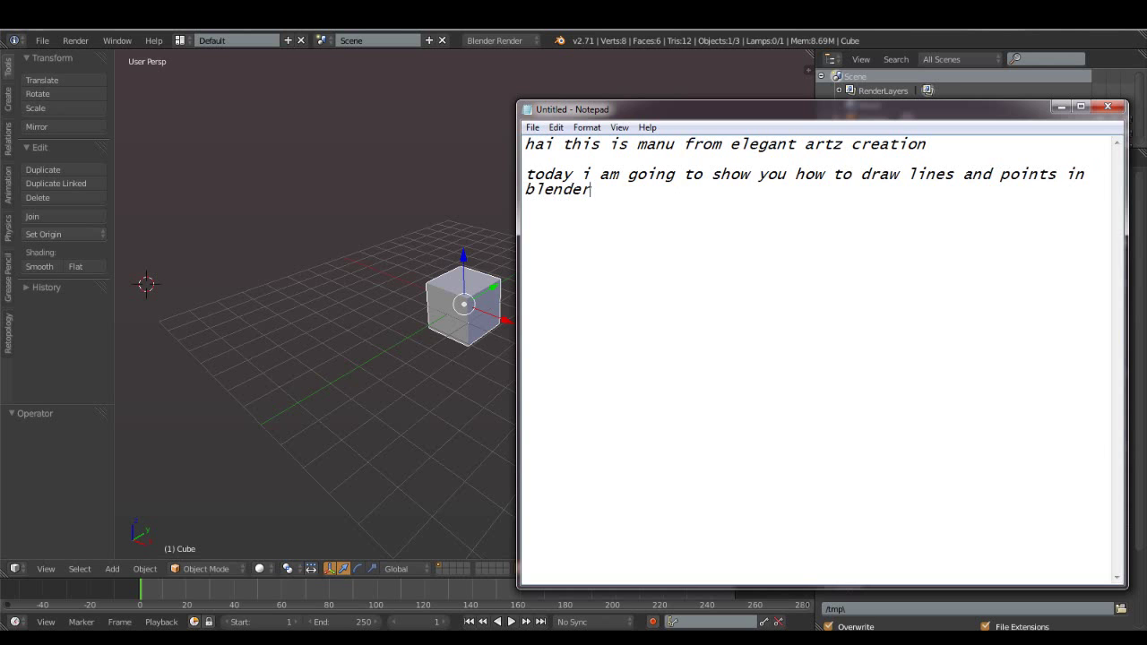
- Continue with 'open Gl using blender python script' and the plan to modify a template in 3d space
key(BackSpace)
key(BackSpace)
key(BackSpace)
key(BackSpace)
key(BackSpace)
text(open )
text(Gl using blender pyth)
key(BackSpace)
key(BackSpace)
text(ython script)
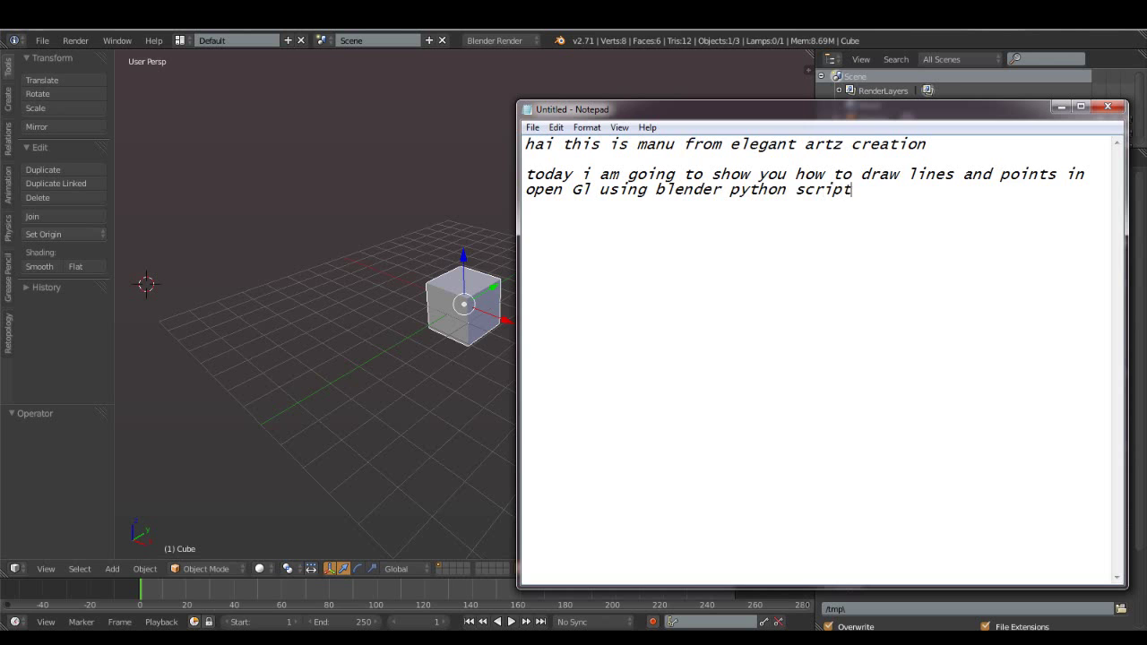
text(.   in this session i am)
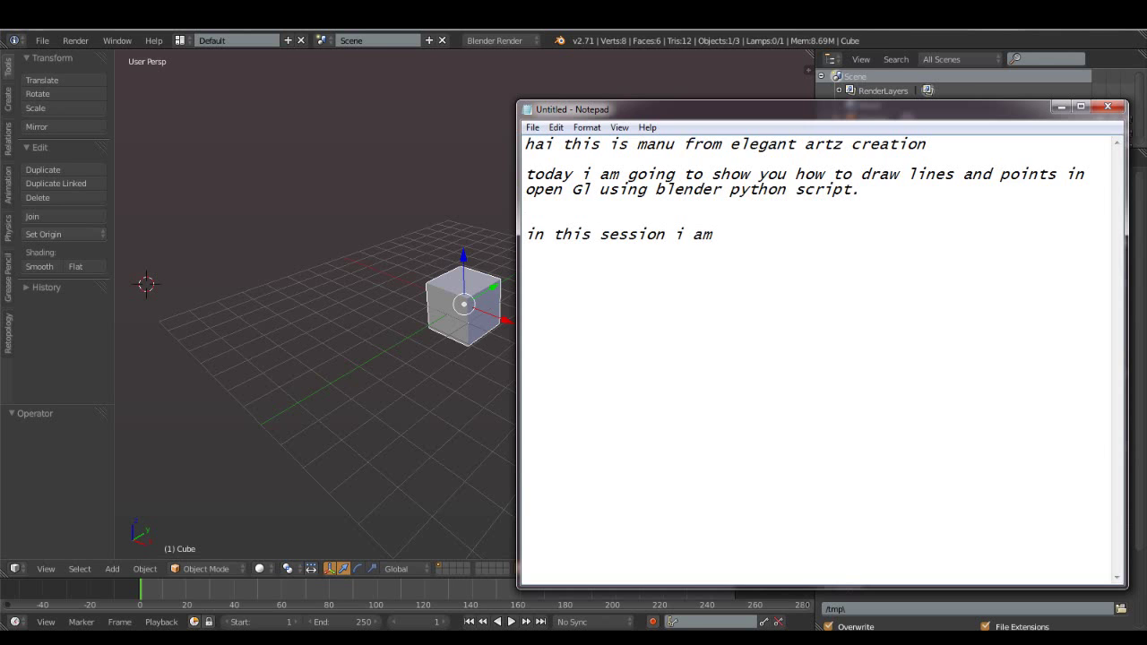
key(BackSpace)
key(BackSpace)
key(BackSpace)
text(choose code from blender templates and make som chang)
text(o o)
text(aw in )
text(3d space)
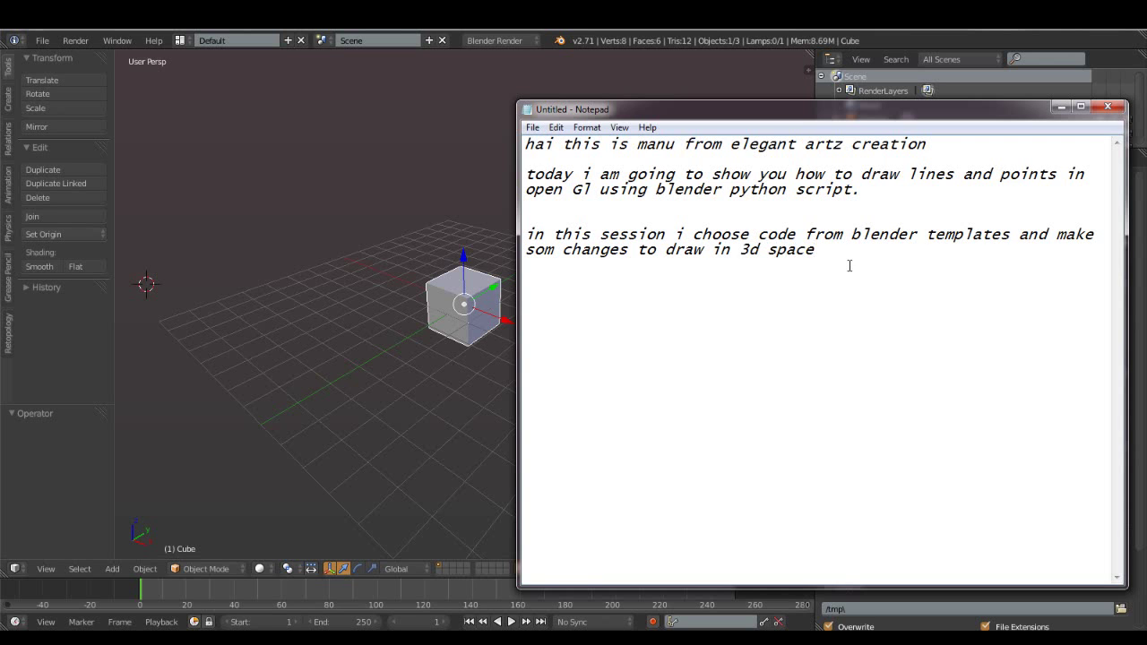
text( k let)
text('s gt started.)
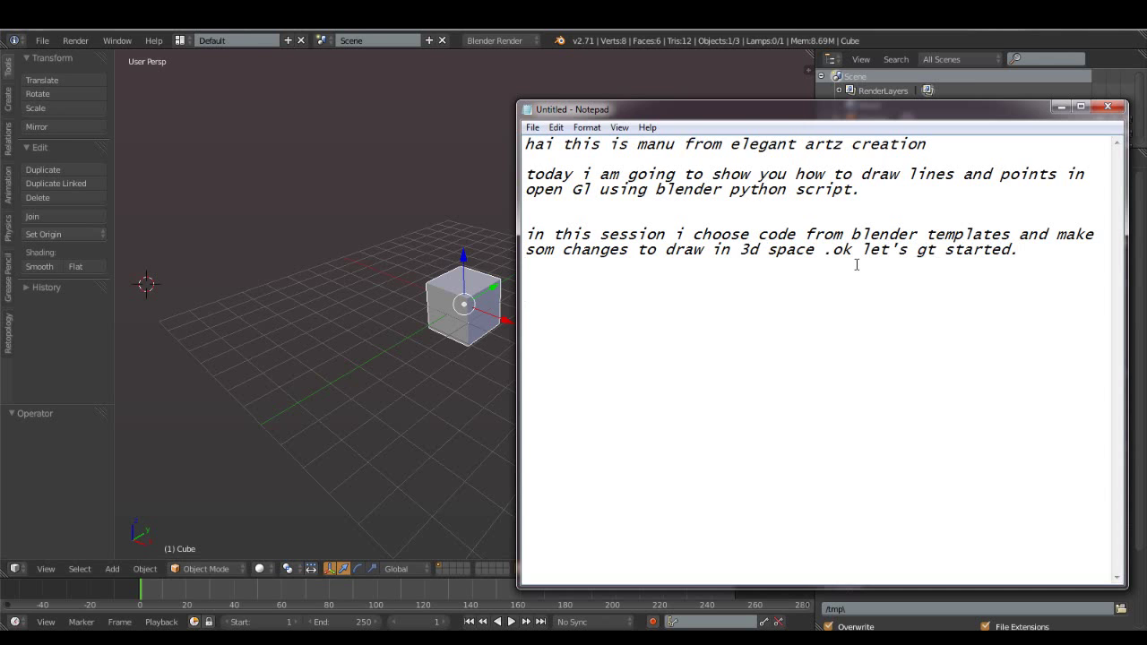
- Add a new line: 'change my default view to scripting window'
key(Return)
key(Return)
text(chnag)
key(BackSpace)
key(BackSpace)
key(BackSpace)
text(ange my defautlt view to scripting window)
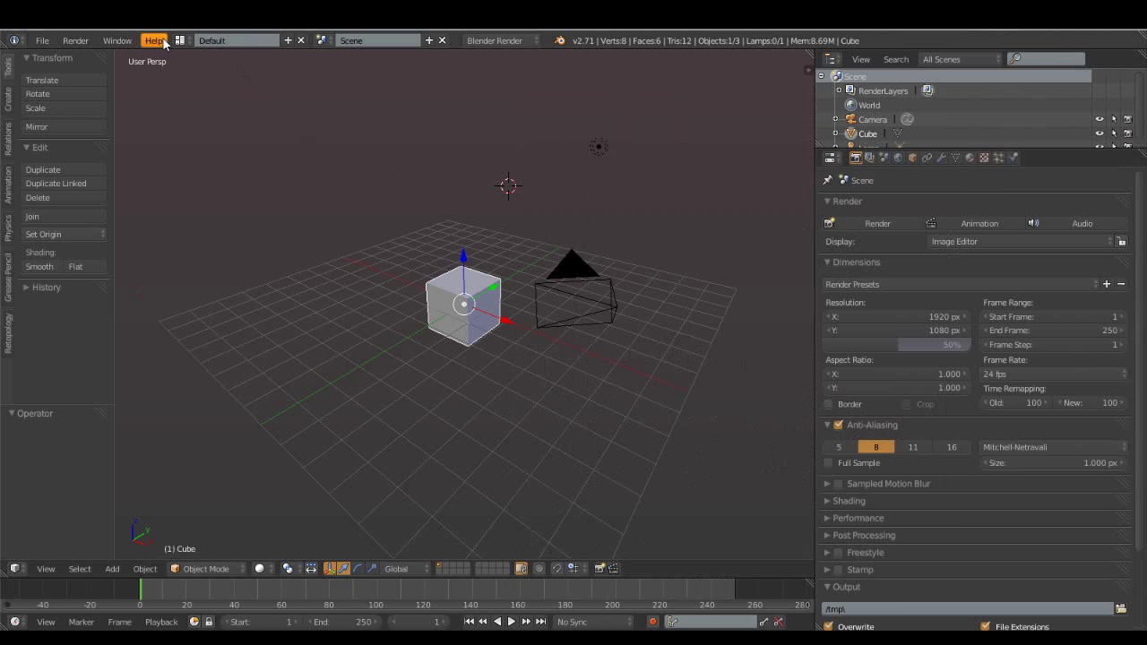
- Switch Blender to the Scripting layout and load the Operator Modal Draw template
click(224, 39)
click(260, 164)
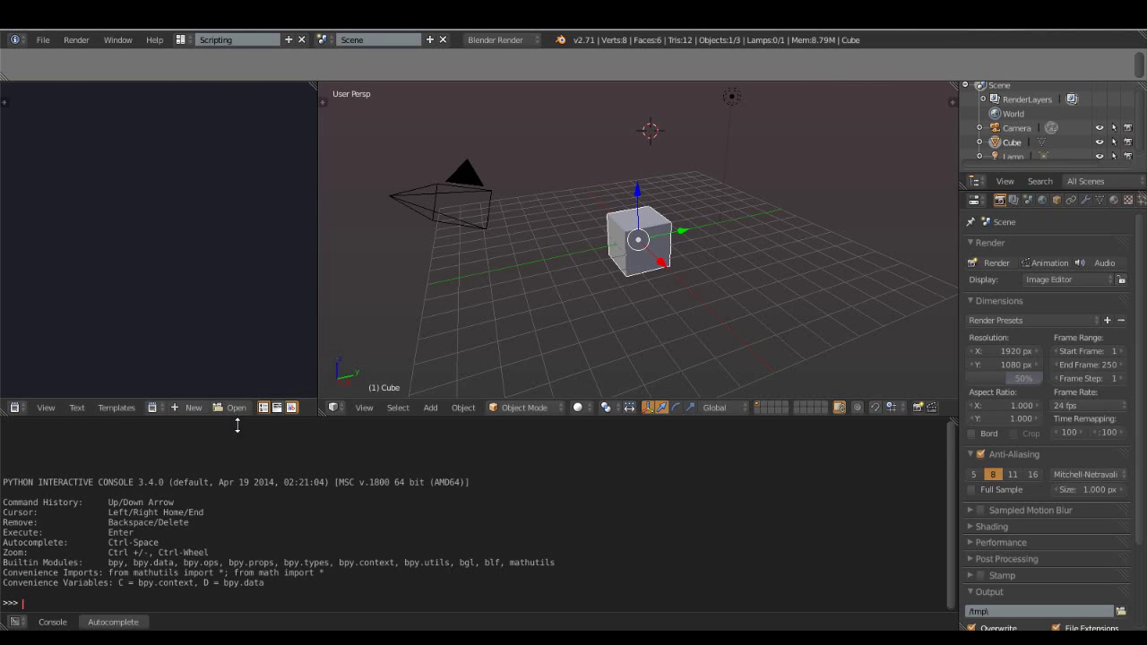
drag(238, 418, 243, 493)
click(117, 484)
mouse_move(128, 466)
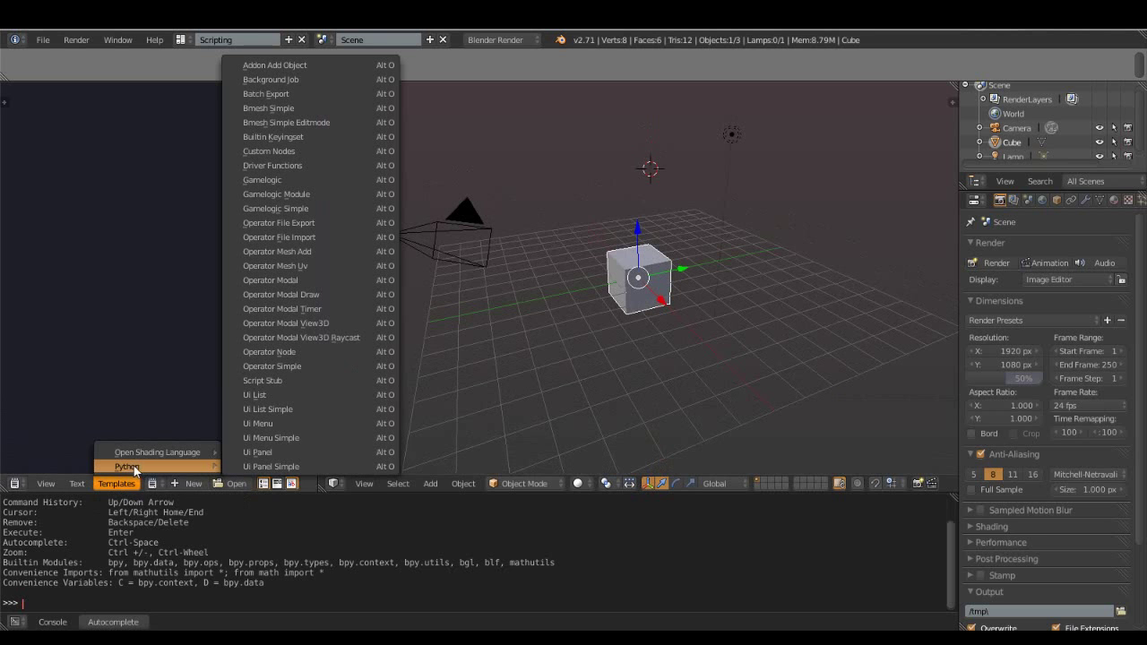
click(280, 294)
drag(325, 242, 568, 242)
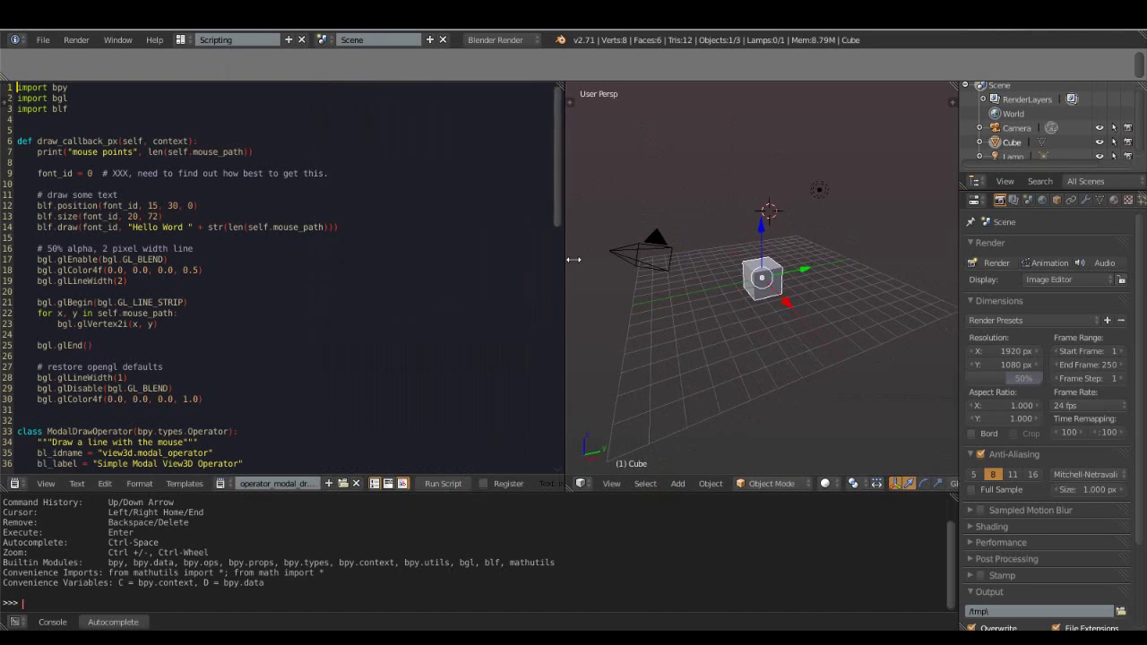
- Run the script and draw freehand lines with the Simple Modal View3D Operator
click(178, 484)
mouse_move(195, 467)
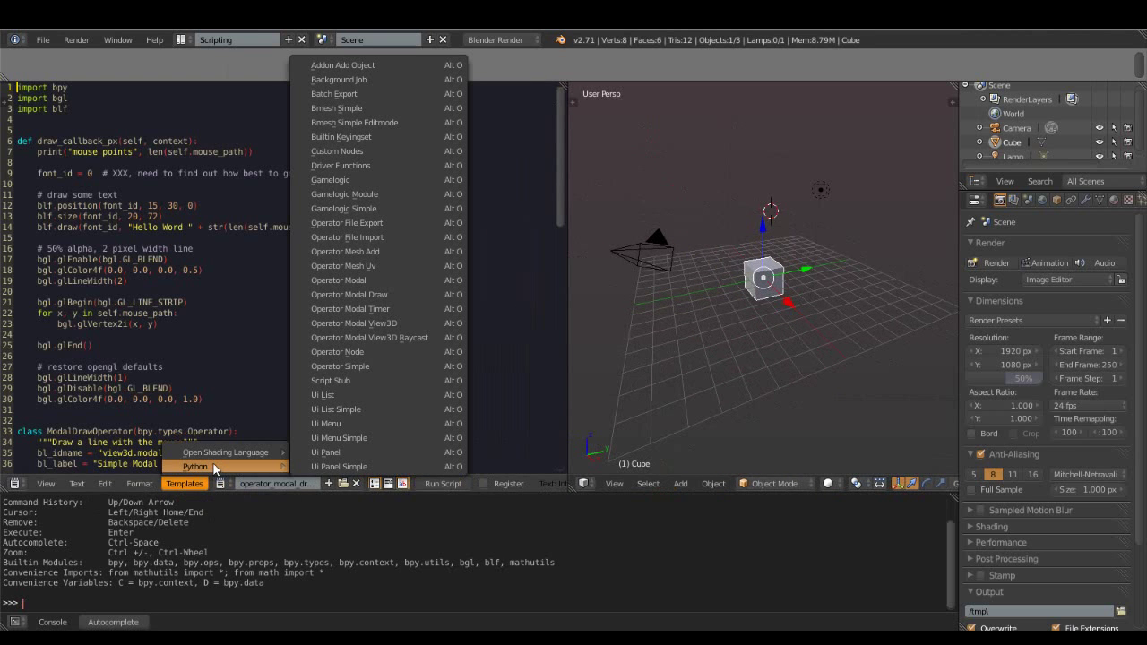
click(426, 294)
right_click(278, 199)
click(307, 237)
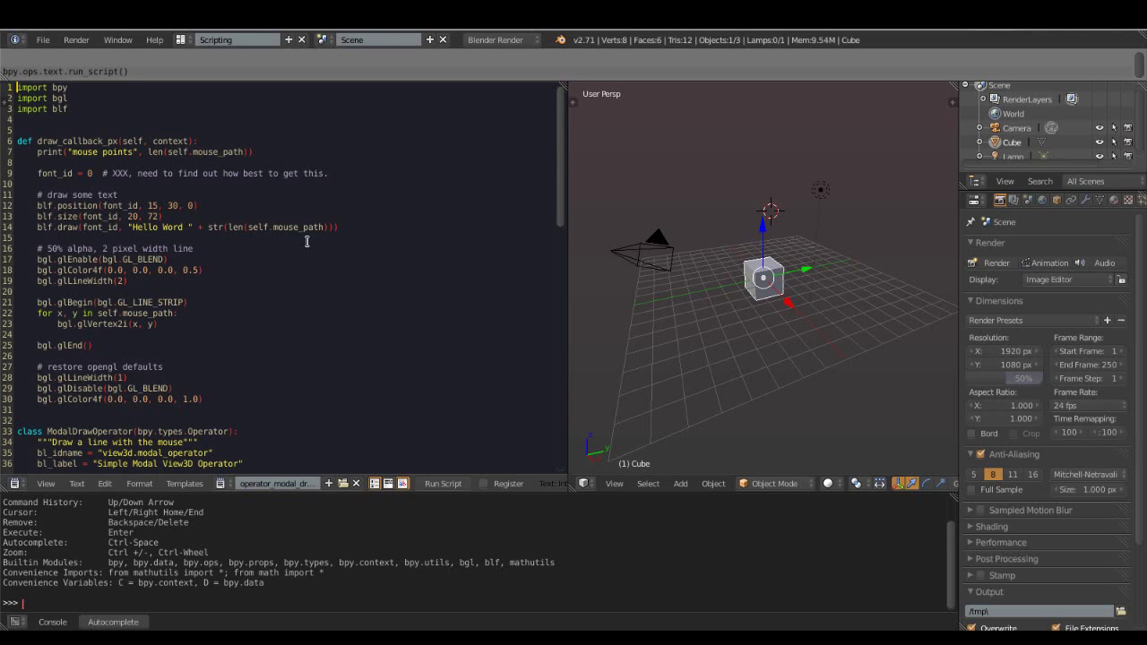
key(space)
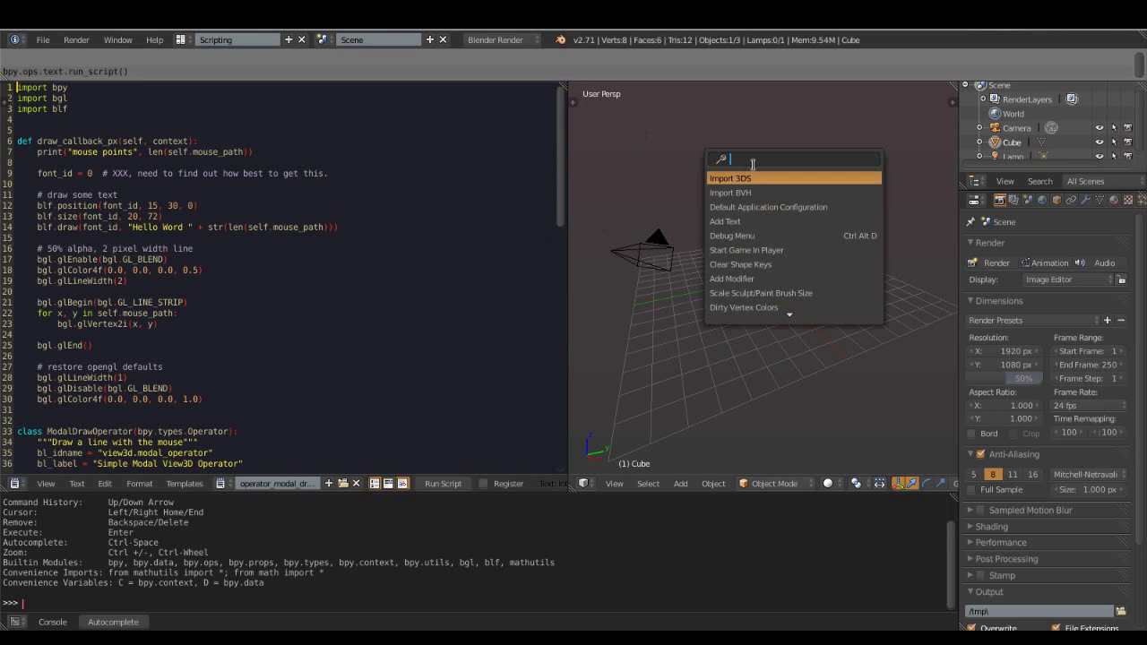
text(simp)
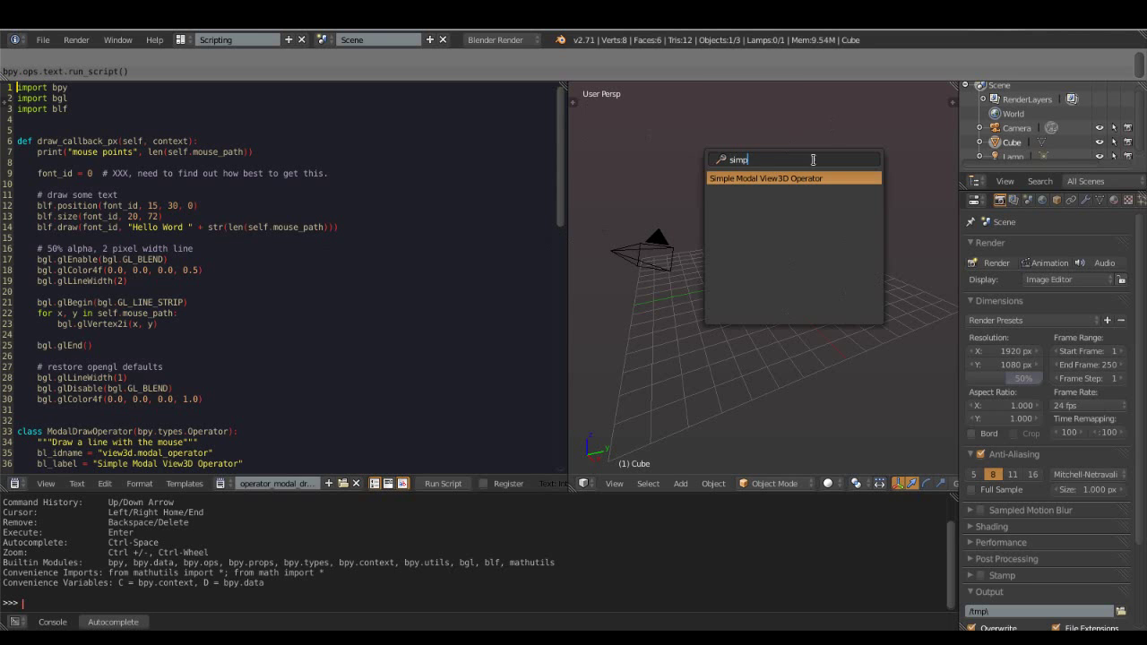
click(787, 179)
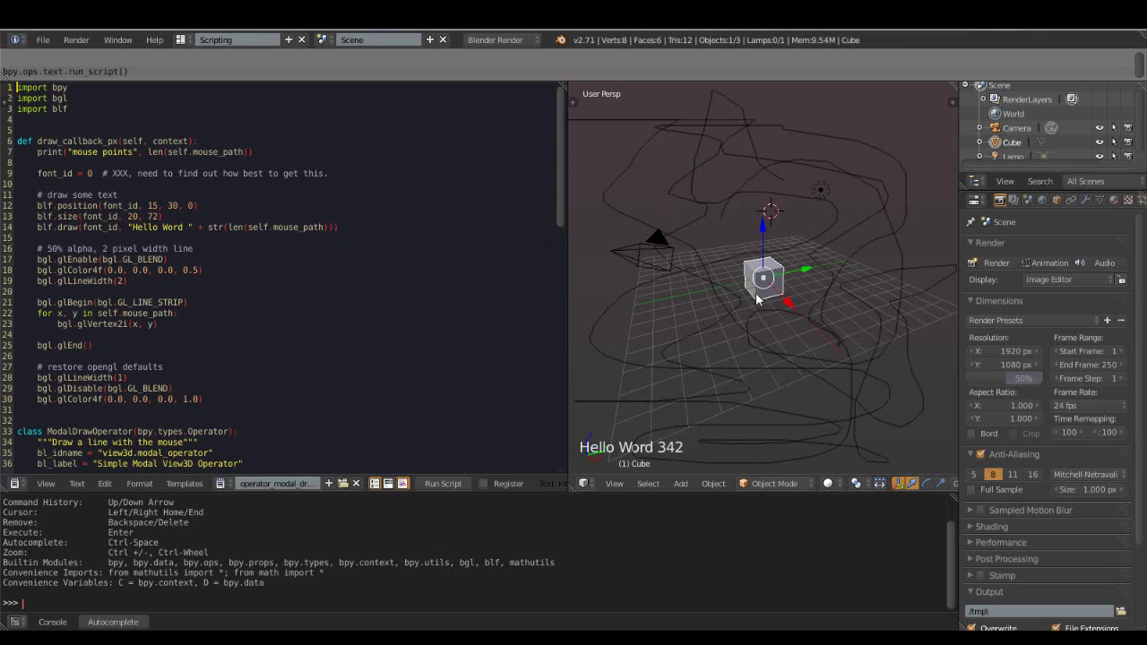
click(713, 312)
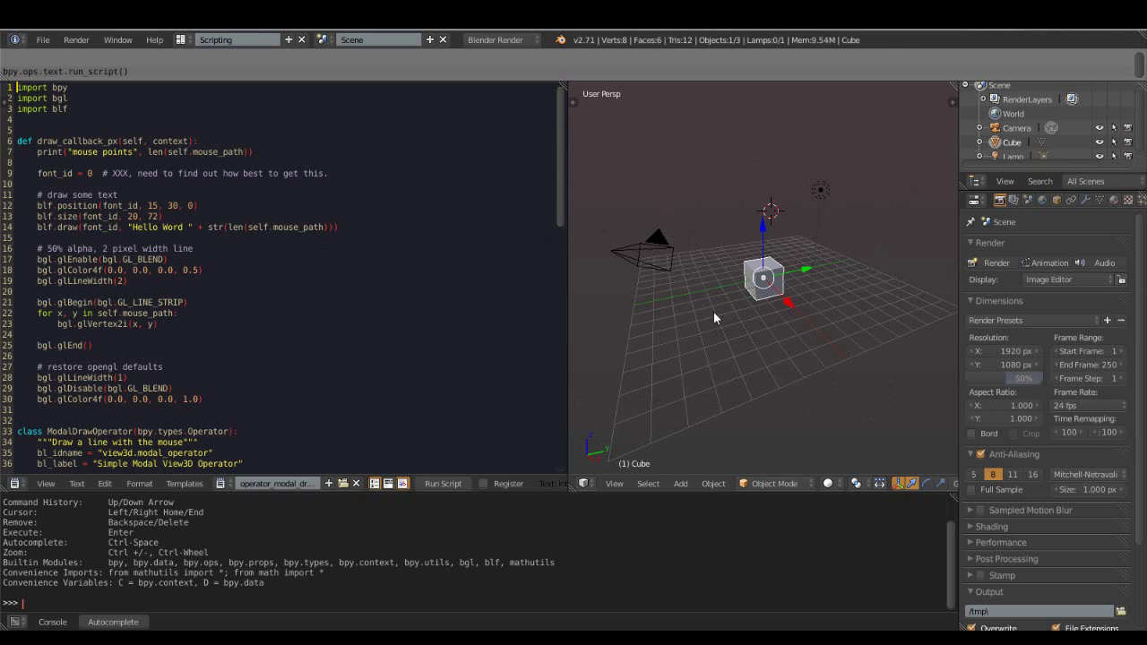
- Rerun the script and draw once more with the modal draw operator
click(443, 483)
click(601, 272)
key(space)
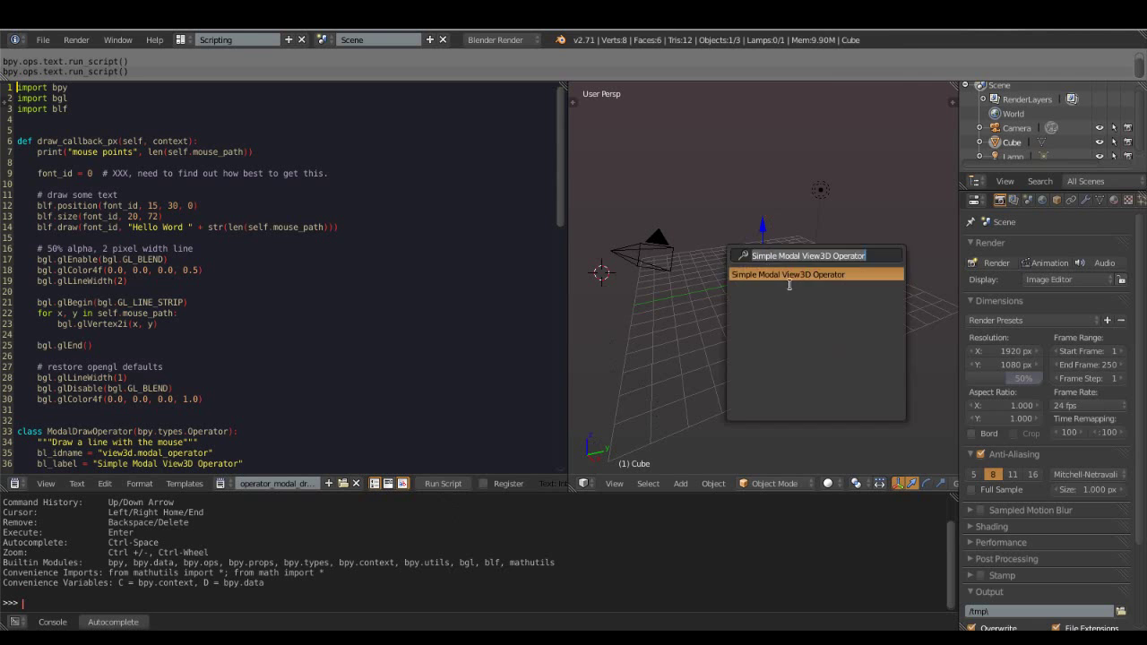
click(789, 283)
click(665, 376)
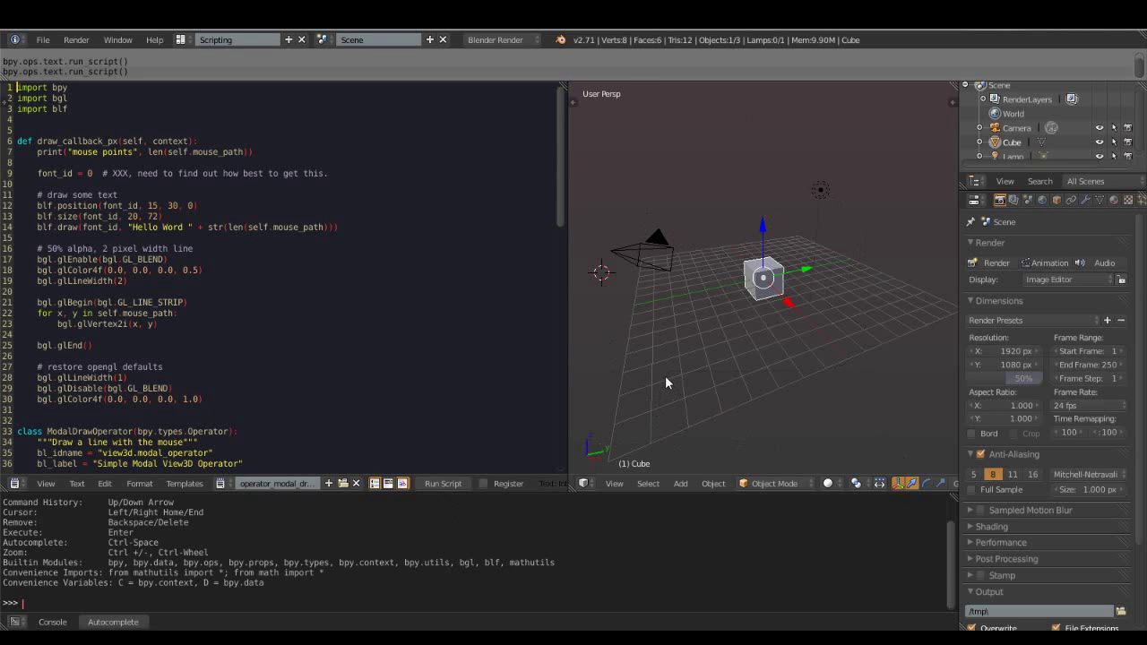
click(418, 610)
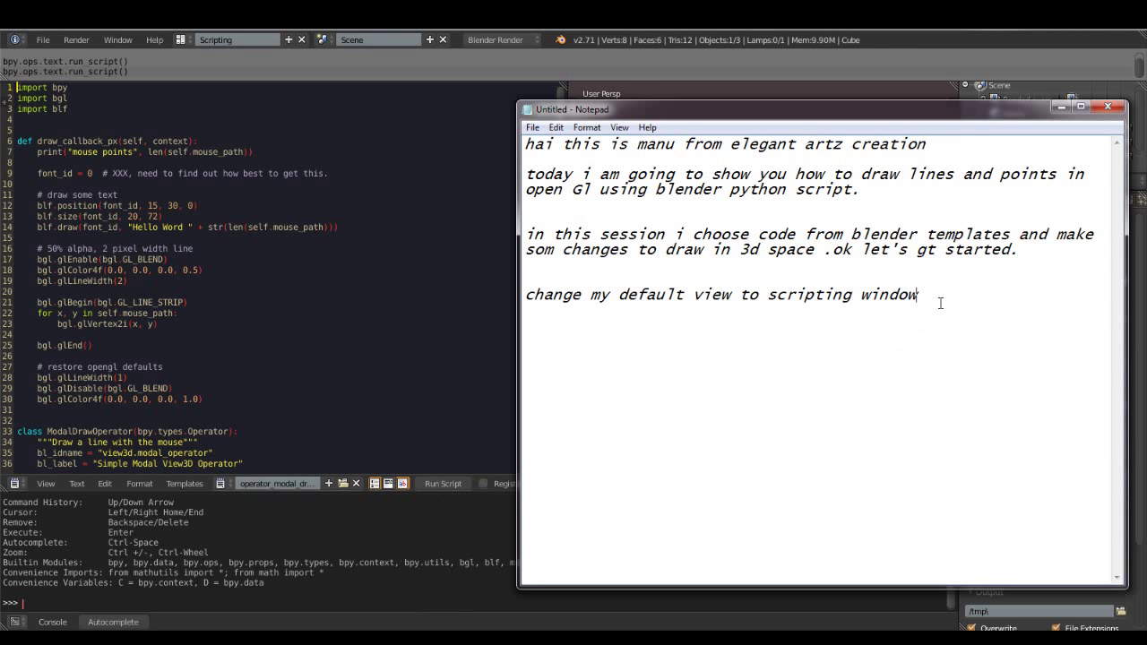
- Clear the old notes and write that the script can only draw in 2d space
key(ctrl+a)
key(BackSpace)
text(un the scriptw)
text(an see that)
text(we can oln)
key(BackSpace)
key(BackSpace)
text(nly draw in 2d s)
key(BackSpace)
text(2d space of)
text(l)
key(BackSpace)
- Add that we want to draw in 3d space, ask how, and begin 'lets move on'
key(BackSpace)
text(nl)
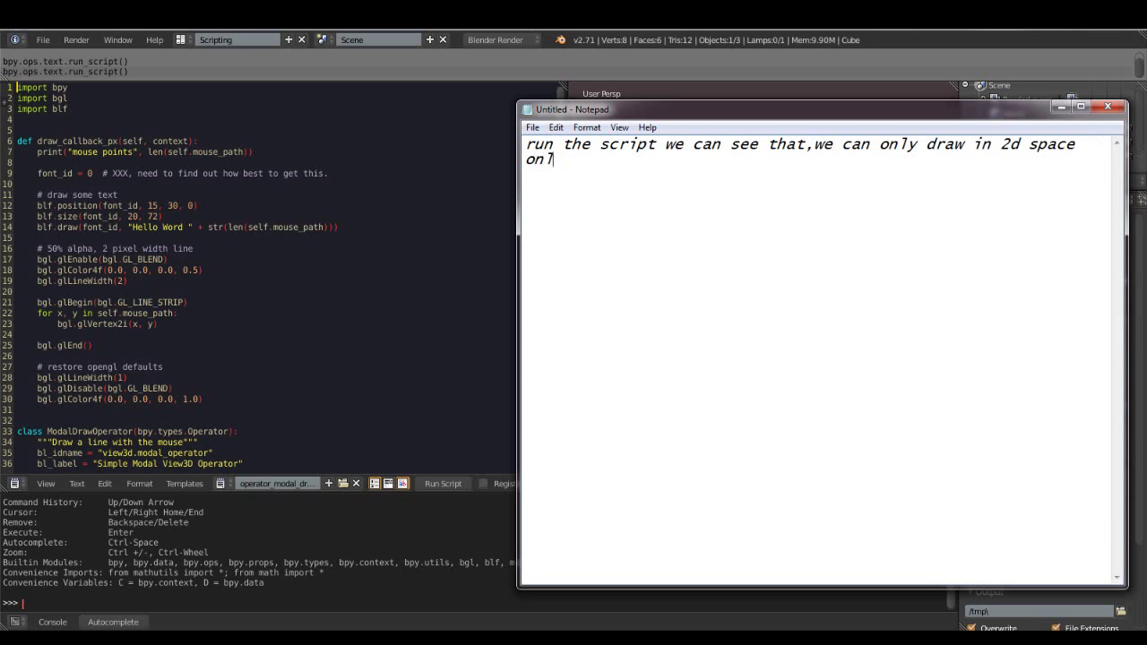
text(y,but we)
key(BackSpace)
text(want to draw in 3d sd)
key(BackSpace)
text(ace )
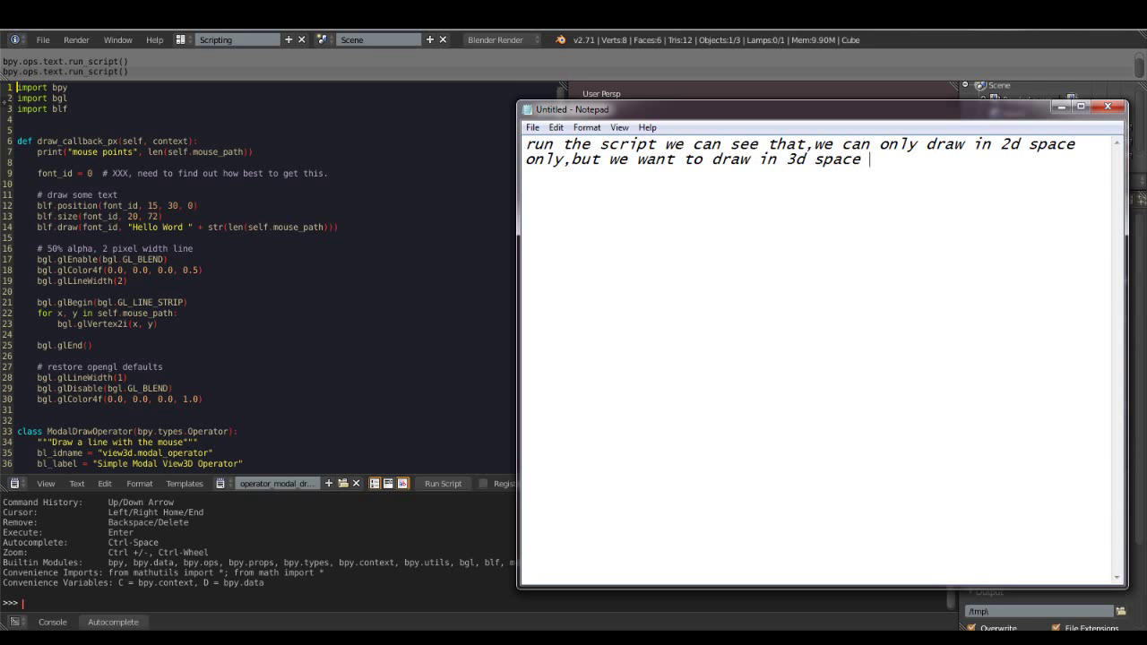
text(h)
key(BackSpace)
text(,how we can d)
key(BackSpace)
text(do that,)
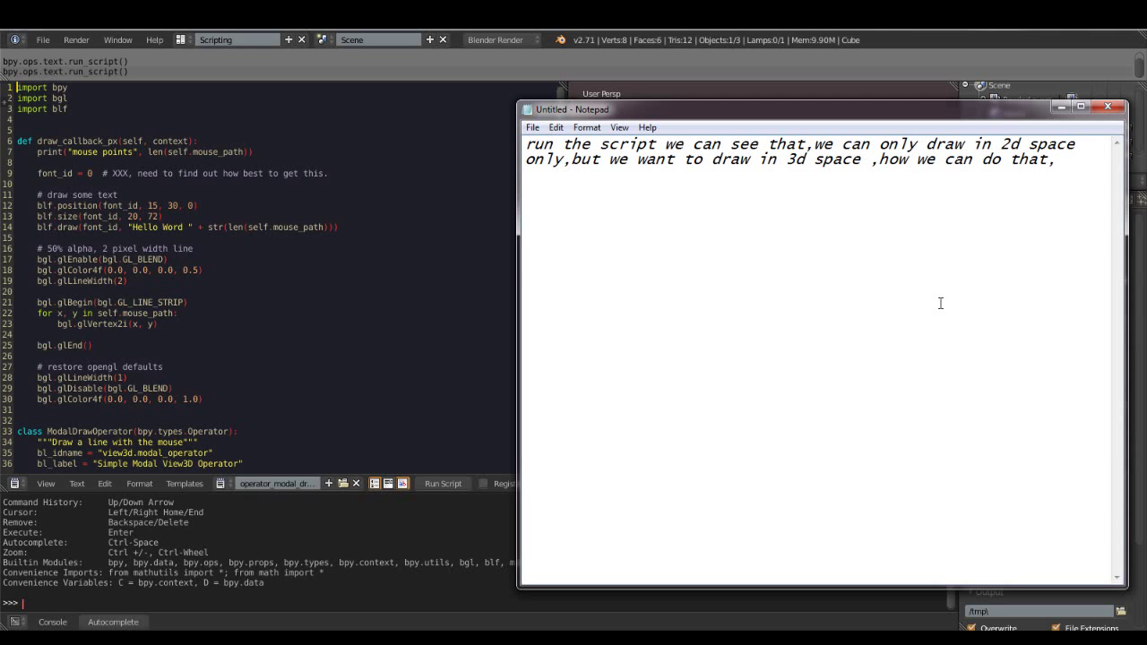
key(Return)
text(lets move d)
key(BackSpace)
- Type 'our scrip, Add additional parameter' and begin a line 'in this script'
text(our scrip)
text(t ,)
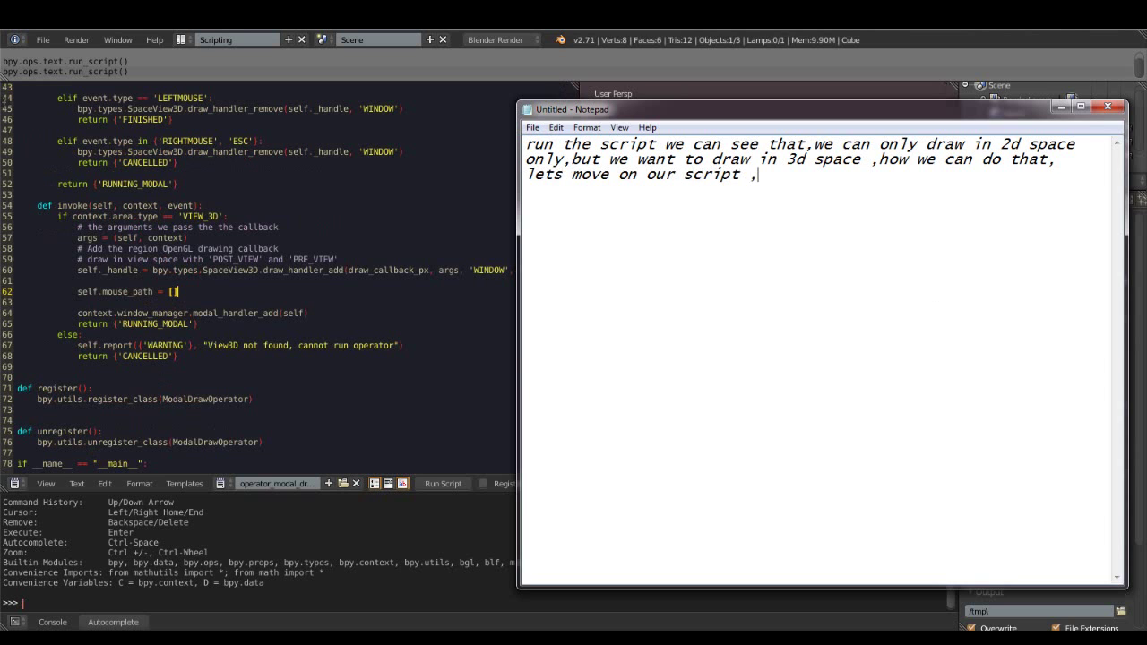
text(Add additional)
text( parame)
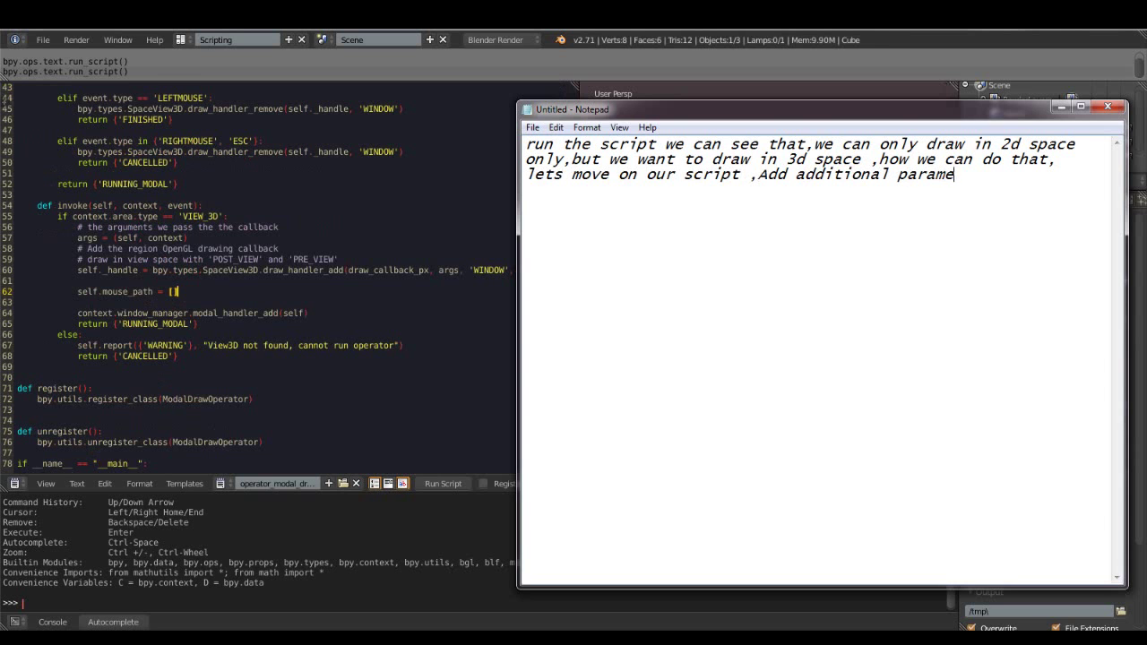
text(ter)
text( to)
key(BackSpace)
key(BackSpace)
key(Return)
key(Return)
text(in this script we can)
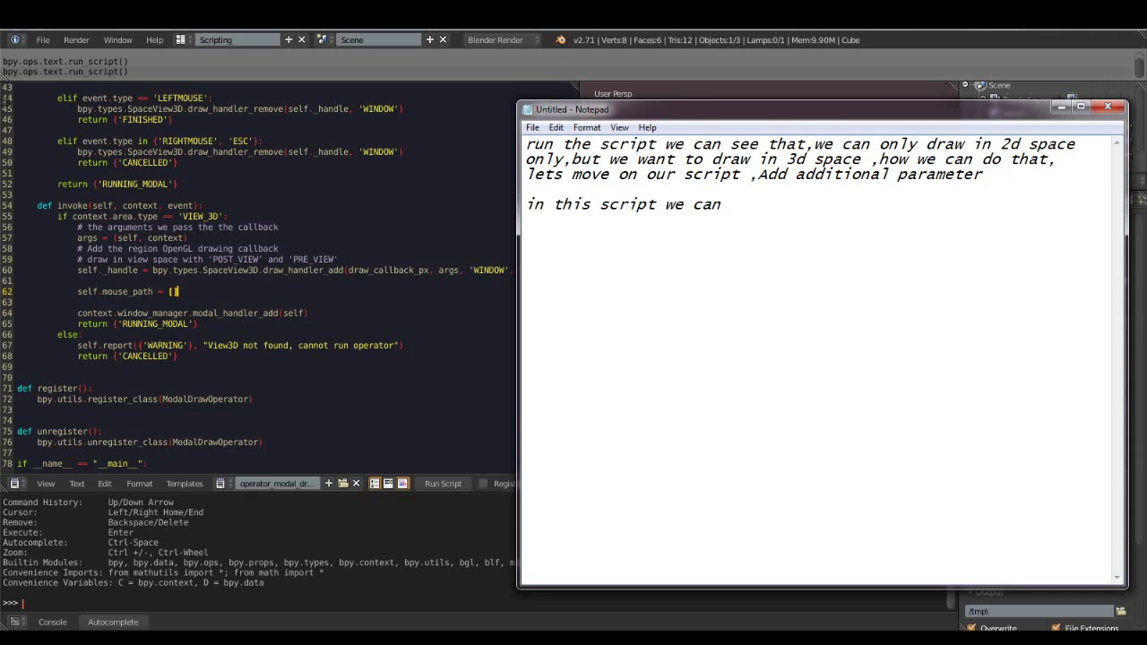
key(BackSpace)
key(BackSpace)
key(BackSpace)
key(BackSpace)
key(BackSpace)
key(BackSpace)
- Note that self.mouse_path only stores the mouse's 2d location, then start 'how we can do'
key(Return)
key(Return)
text(only assigned our 2d space)
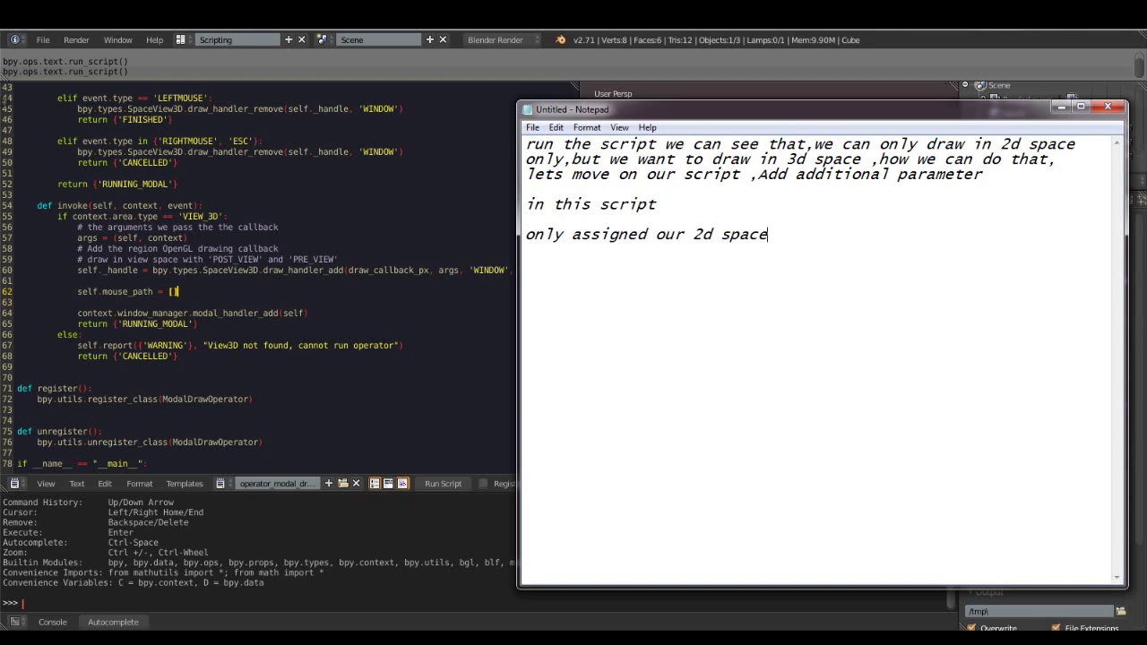
text( in self.mouse_path variable)
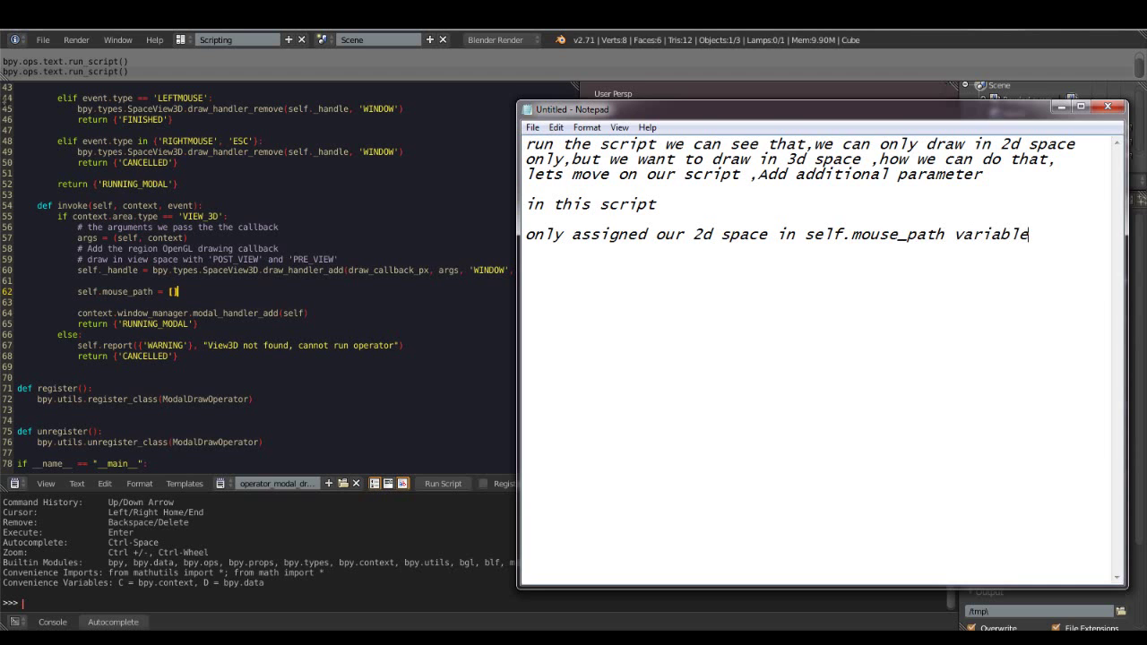
key(Return)
key(Return)
text(thats stores)
text(eloc)
key(BackSpace)
key(BackSpace)
key(BackSpace)
text(location)
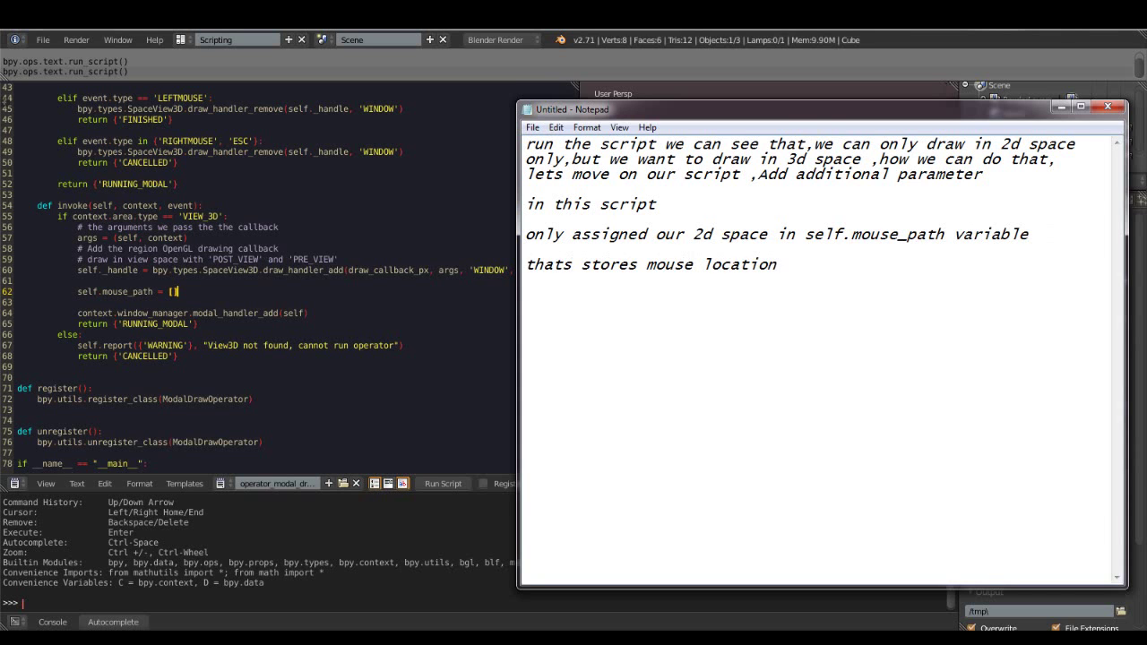
text(only but )
text(2d)
key(Right)
key(Right)
key(Right)
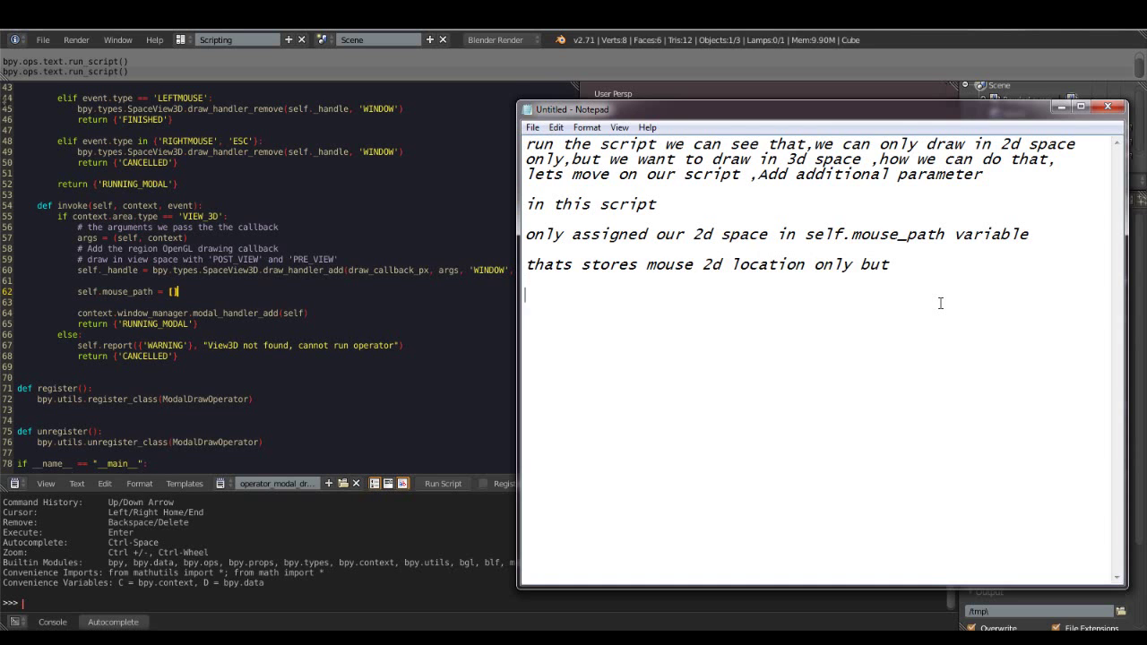
text(how we can do)
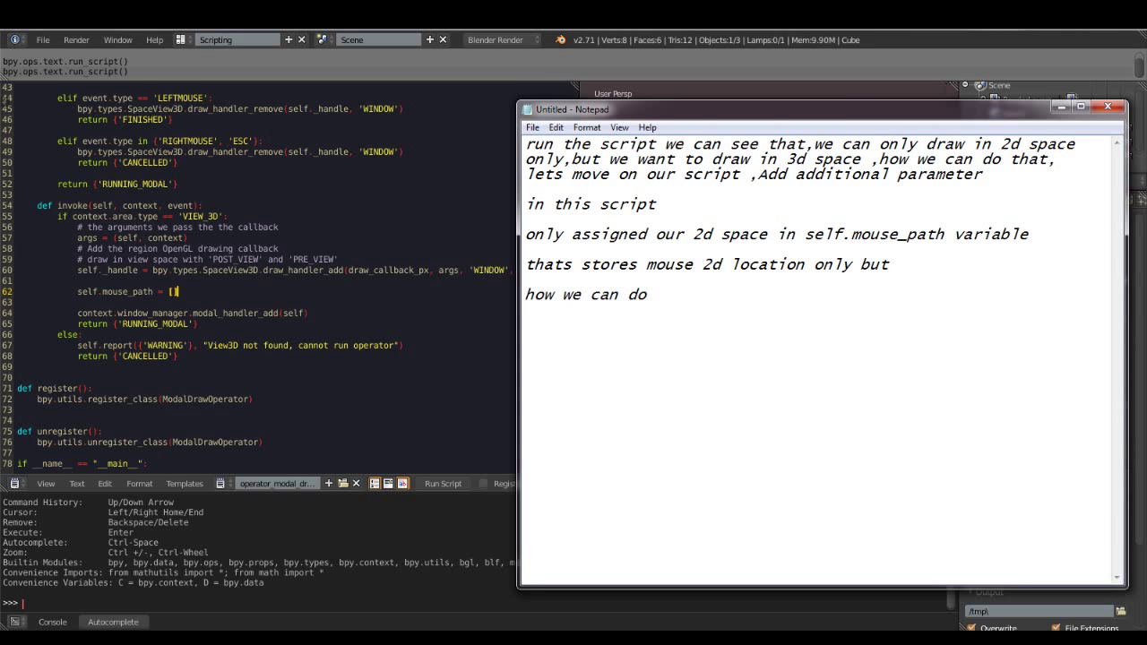
- Write that we now want to convert our 2d space to 3d space, and ask how
key(BackSpace)
key(BackSpace)
key(BackSpace)
key(BackSpace)
key(BackSpace)
key(BackSpace)
key(BackSpace)
key(BackSpace)
key(BackSpace)
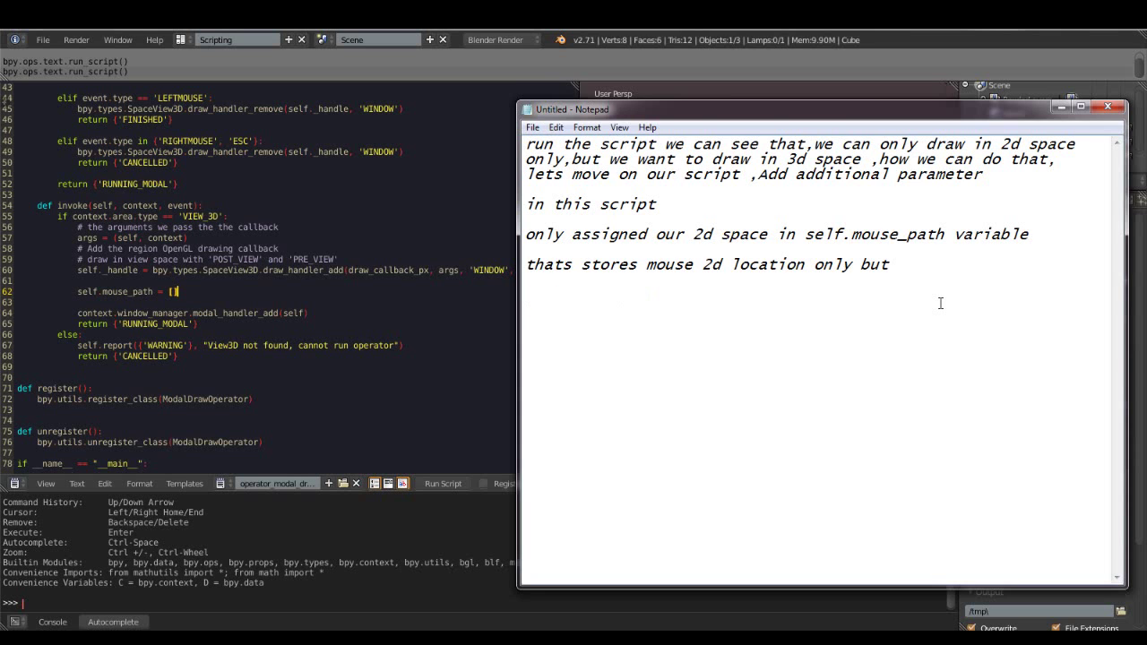
text(but now we want to convert our 2d space to dspace,buthow we can do)
key(BackSpace)
key(BackSpace)
key(BackSpace)
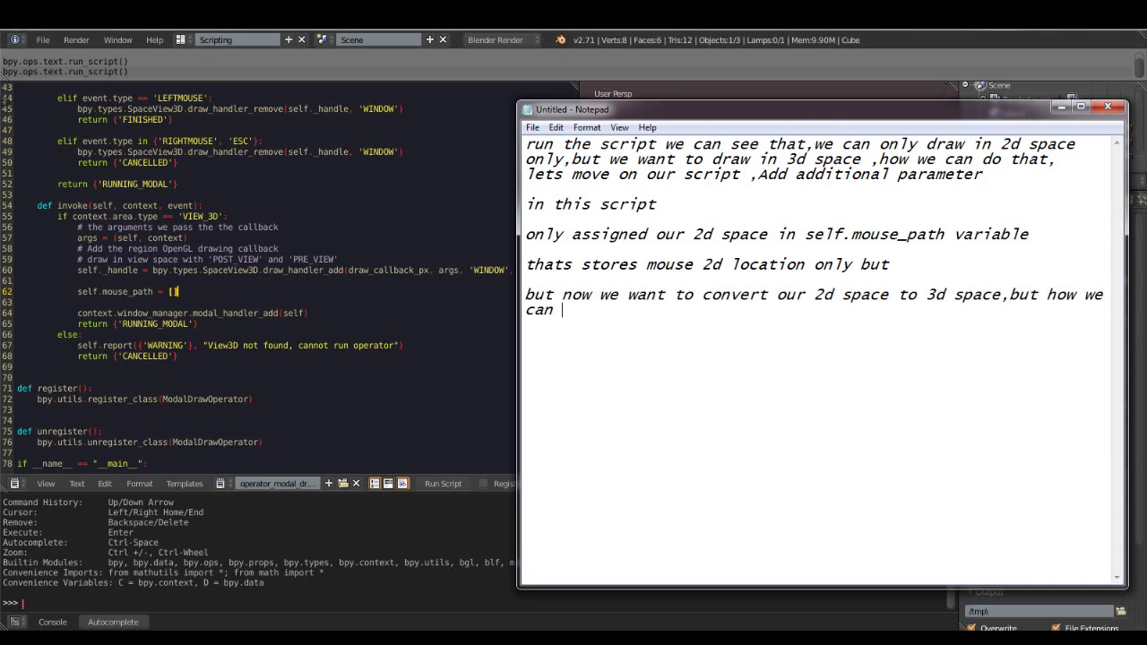
key(BackSpace)
key(BackSpace)
text(do that)
text( now)
- Add 'no problem, blender also provided a function to convert this'
key(BackSpace)
text(proble)
key(BackSpace)
text(m)
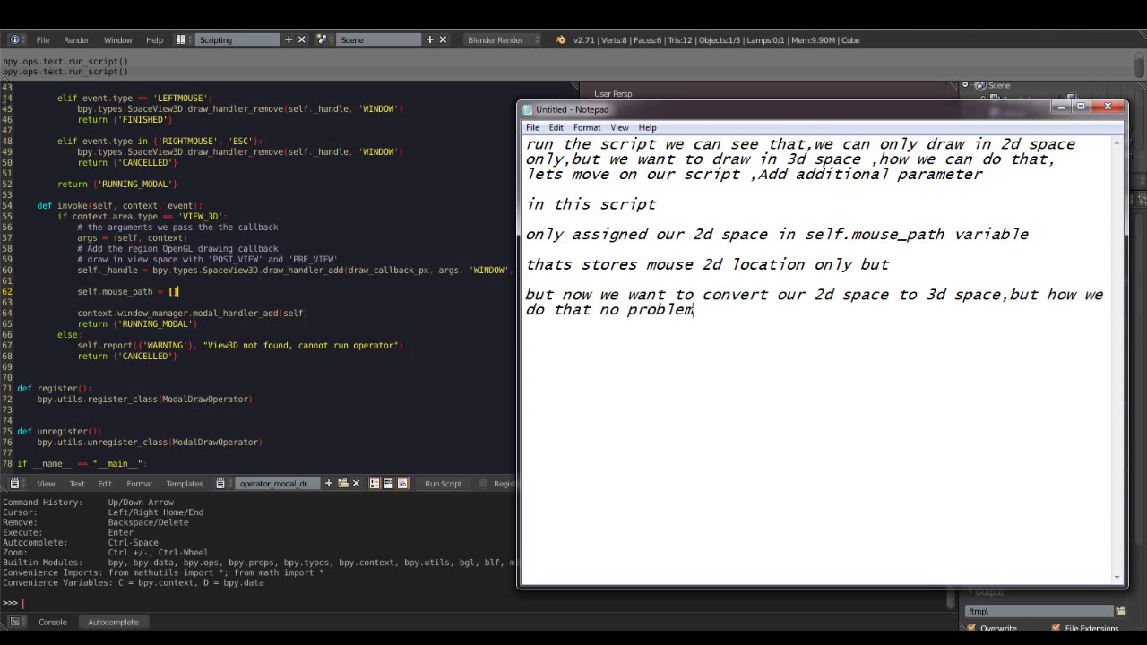
text( blender also provided )
text(a fu)
text(cnti)
key(BackSpace)
key(BackSpace)
key(BackSpace)
text(nction to convert)
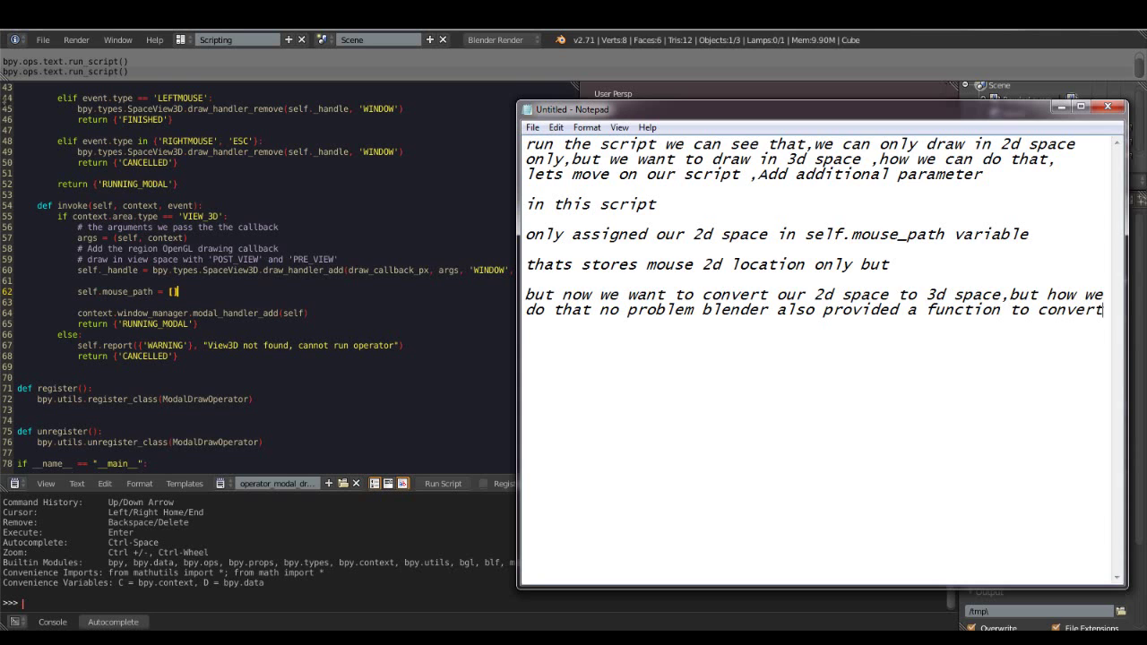
text( this)
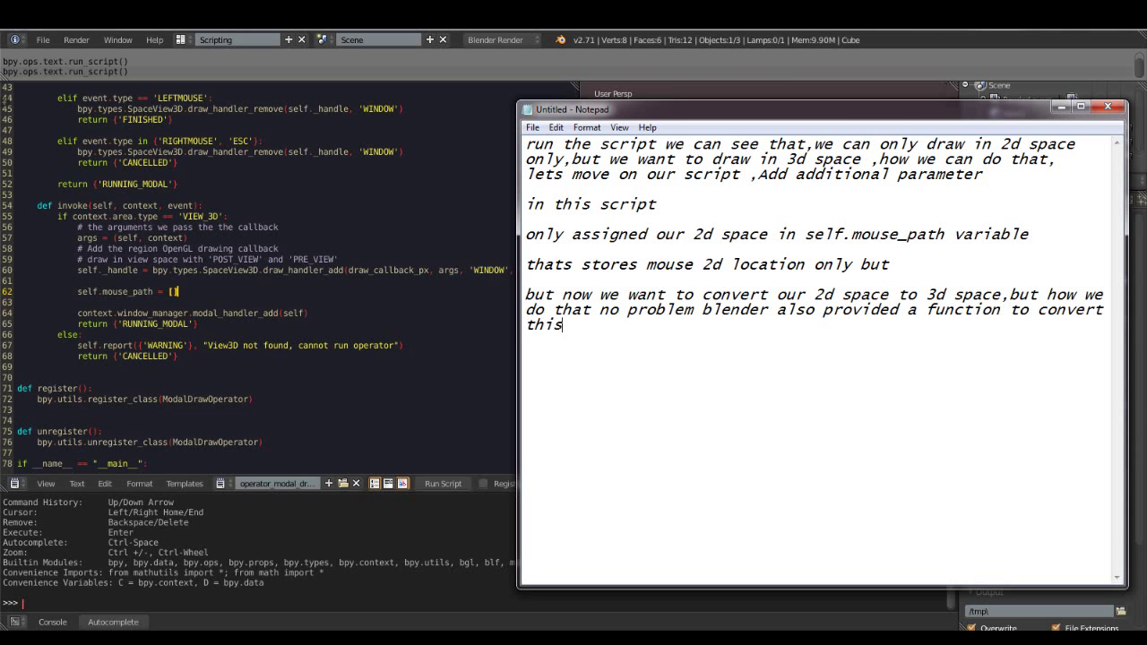
key(alt+Tab)
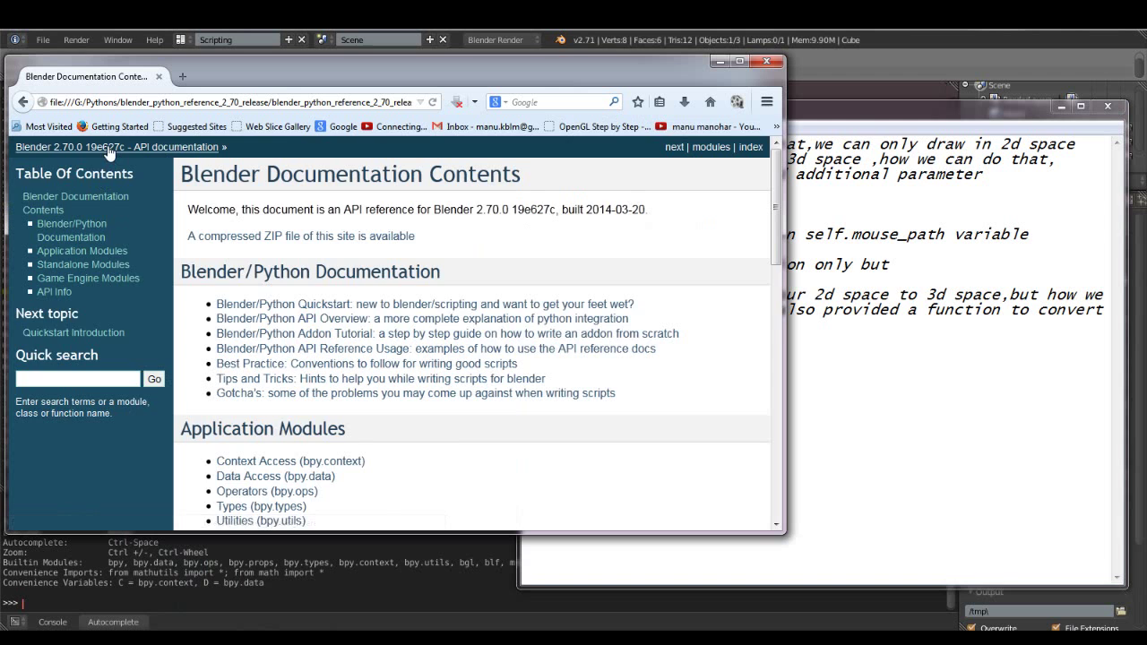
- Open the Extra Utilities bpy_extras.view3d_utils reference page in the Blender API docs
scroll(452, 331, down, 5)
scroll(453, 331, down, 3)
drag(785, 534, 921, 605)
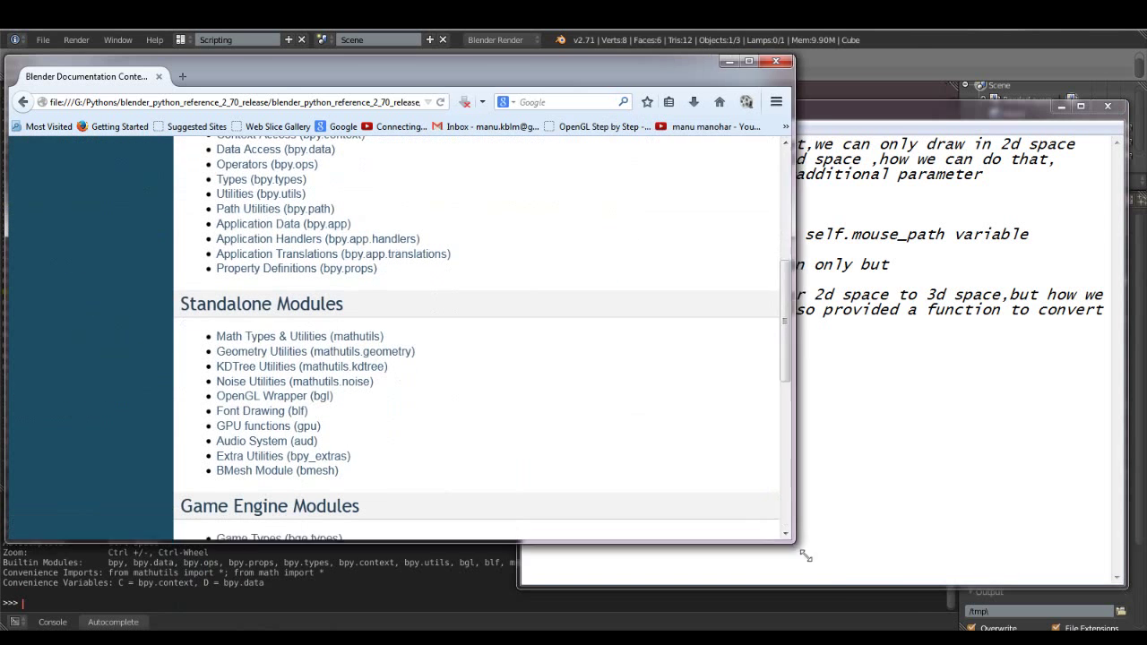
click(253, 458)
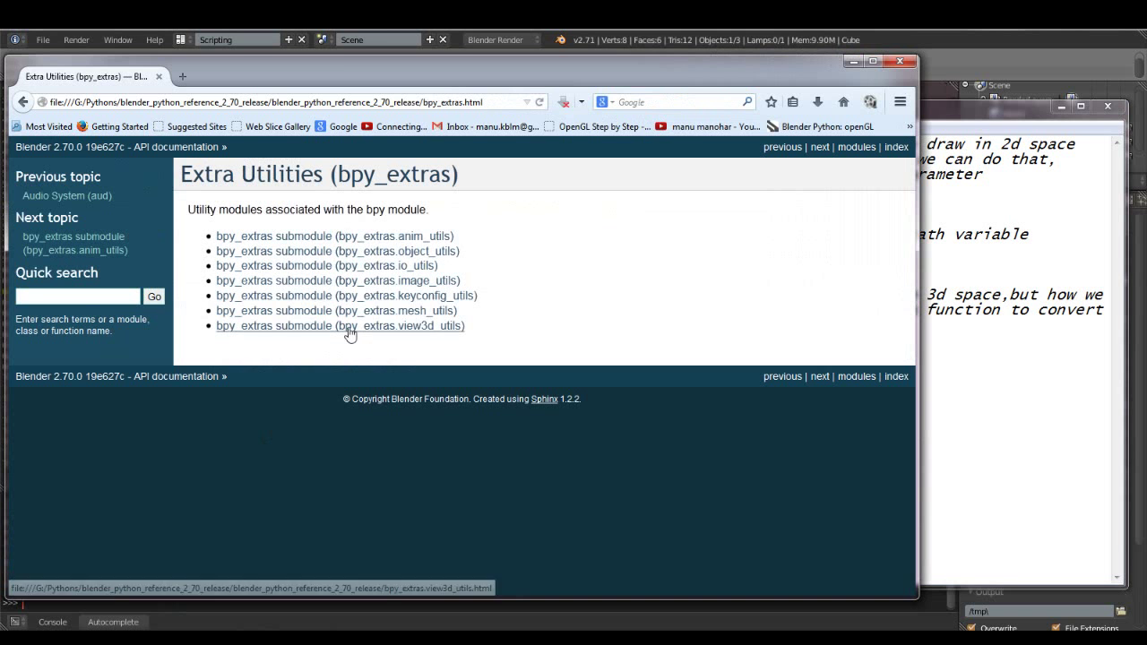
click(350, 333)
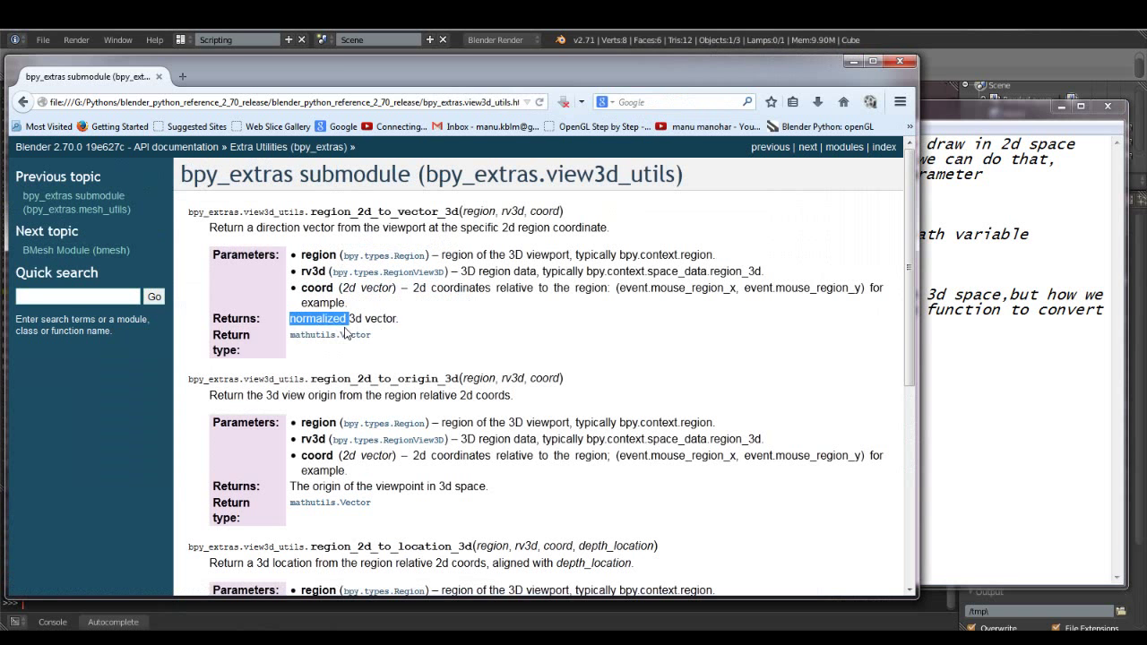
scroll(328, 283, down, 3)
scroll(328, 283, up, 3)
scroll(329, 292, down, 5)
scroll(538, 384, up, 5)
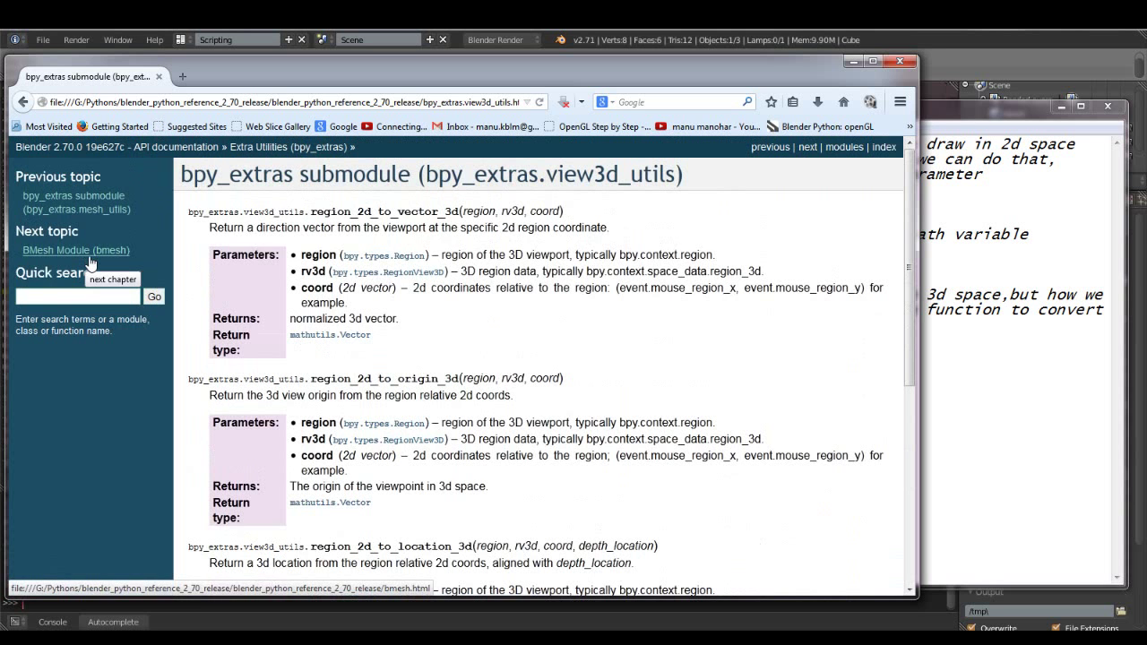
scroll(87, 258, down, 6)
scroll(86, 256, down, 2)
scroll(86, 260, up, 5)
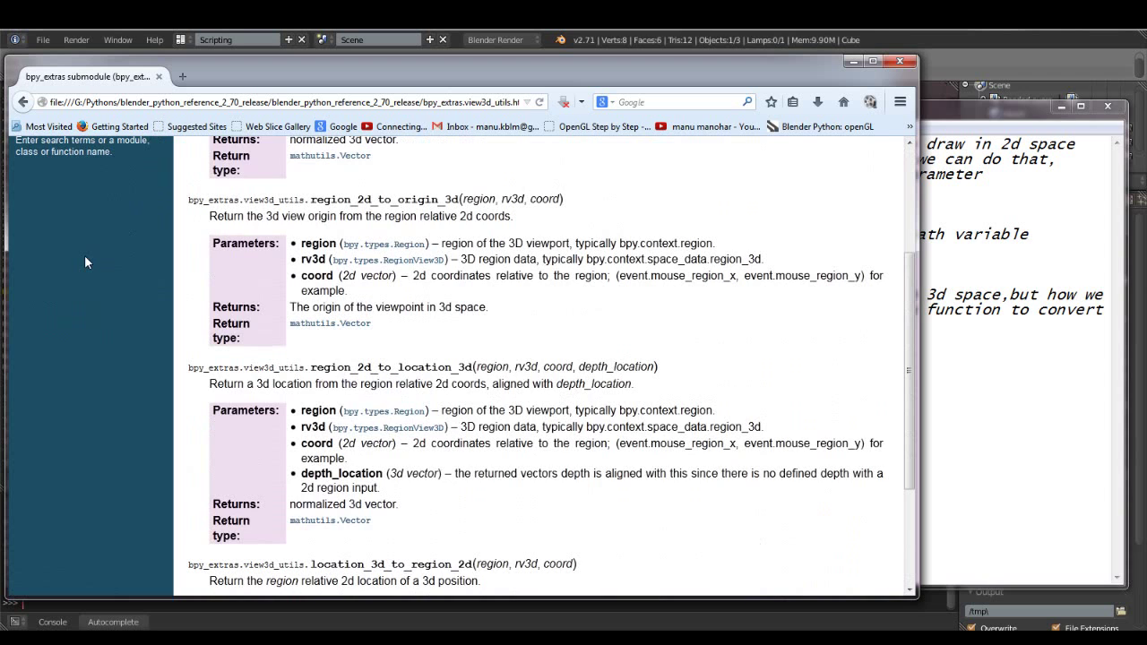
scroll(84, 260, down, 3)
scroll(84, 260, up, 6)
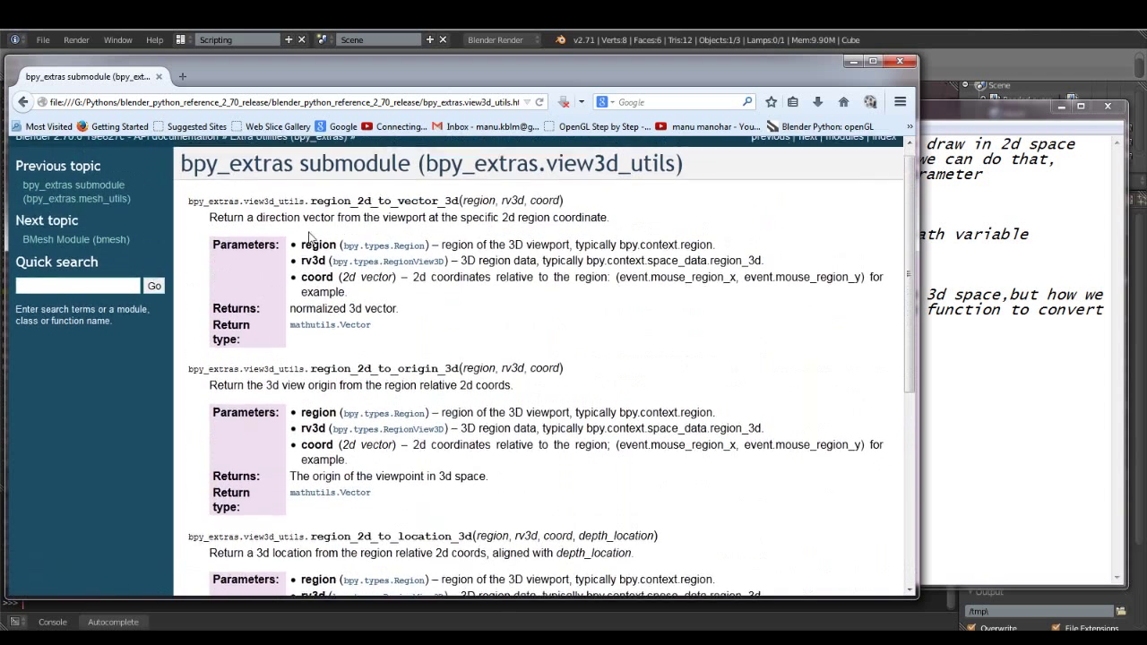
- Copy the 'bpy_extras submodule' title into the notes
key(alt+Tab)
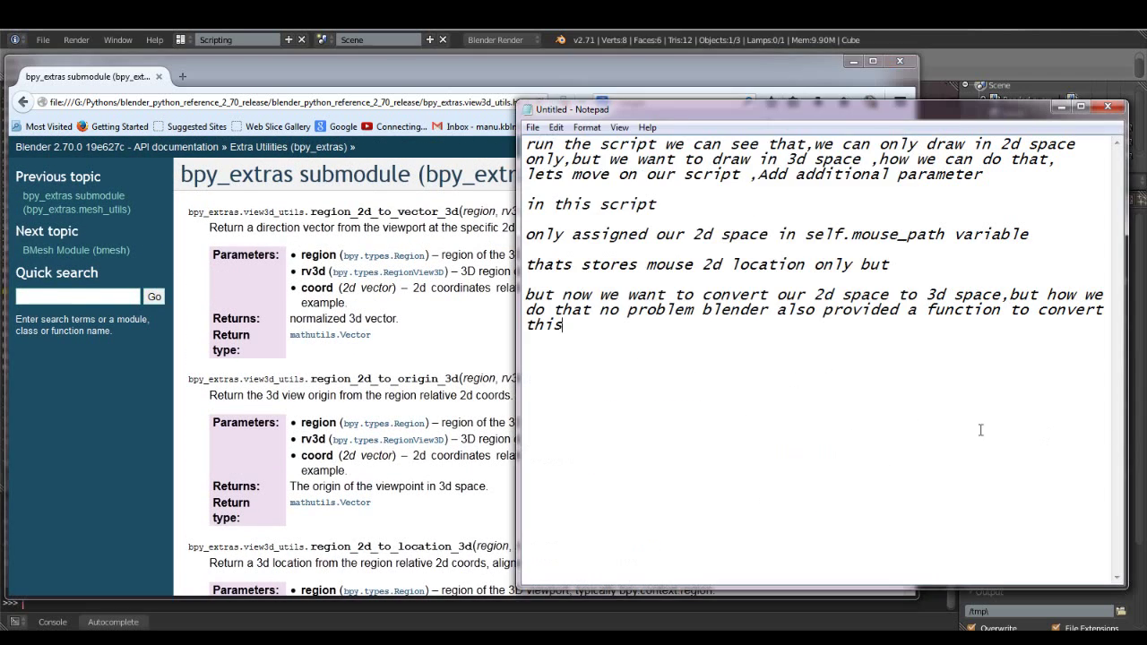
drag(179, 175, 411, 180)
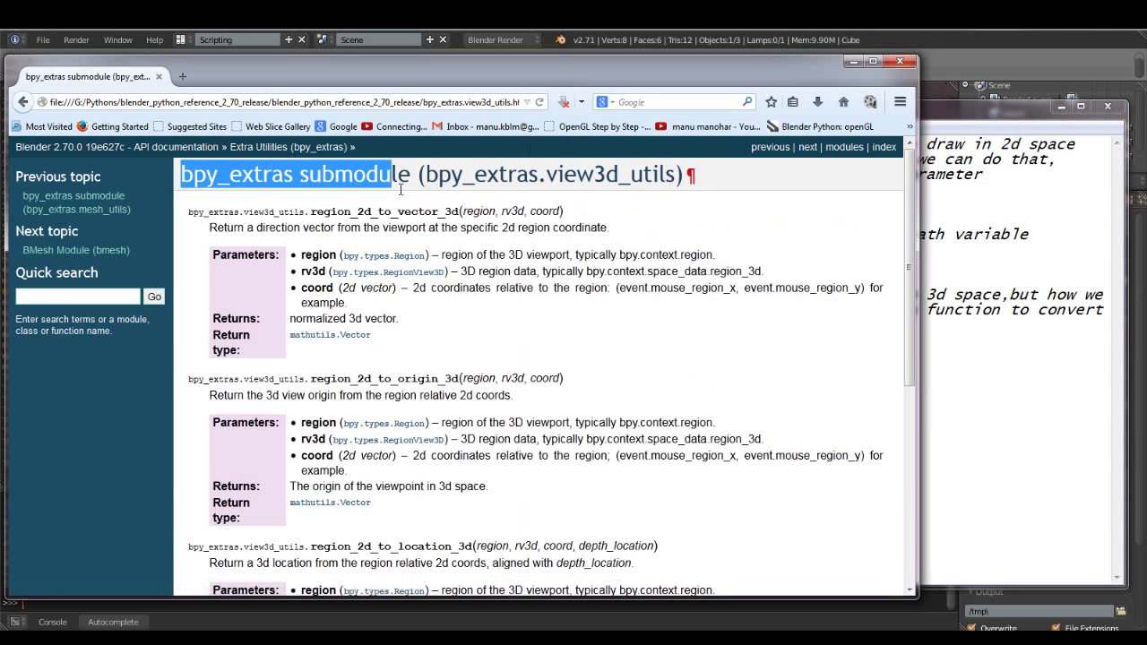
click(990, 403)
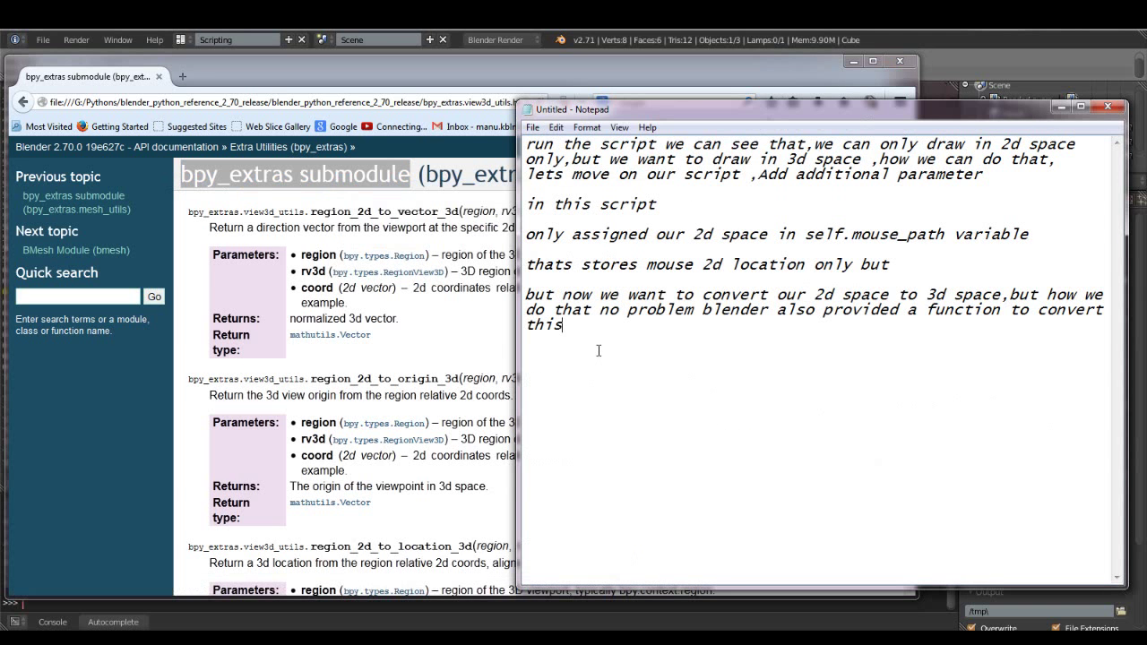
key(Return)
key(Return)
right_click(555, 368)
click(592, 435)
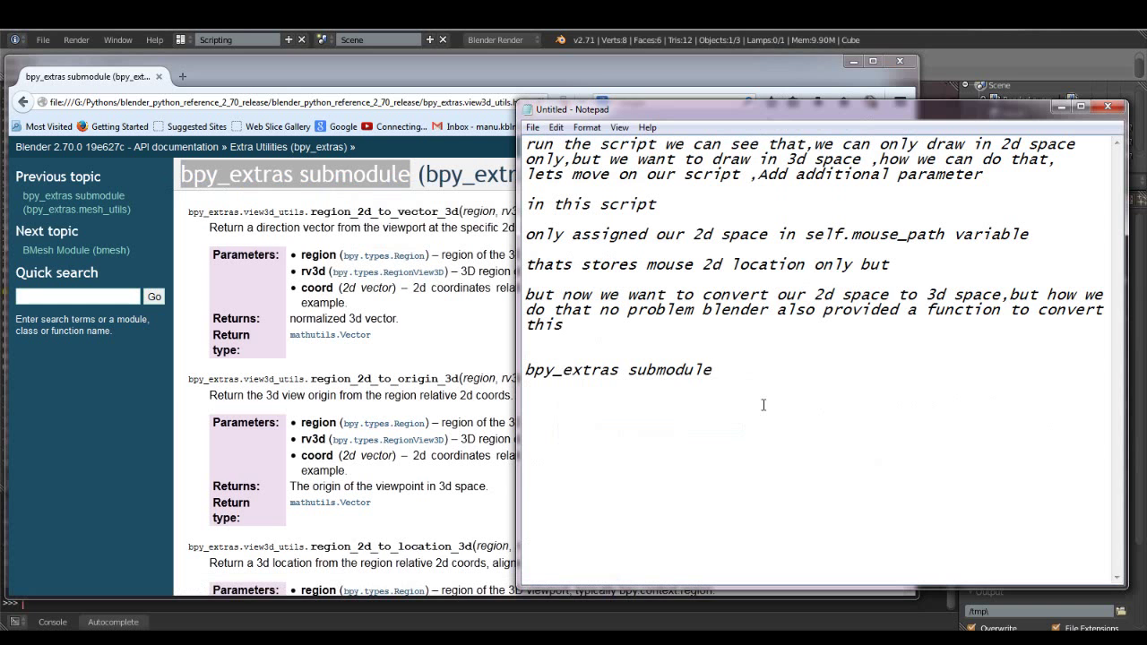
- Copy the full region_2d_to_location_3d function header from the documentation
click(271, 306)
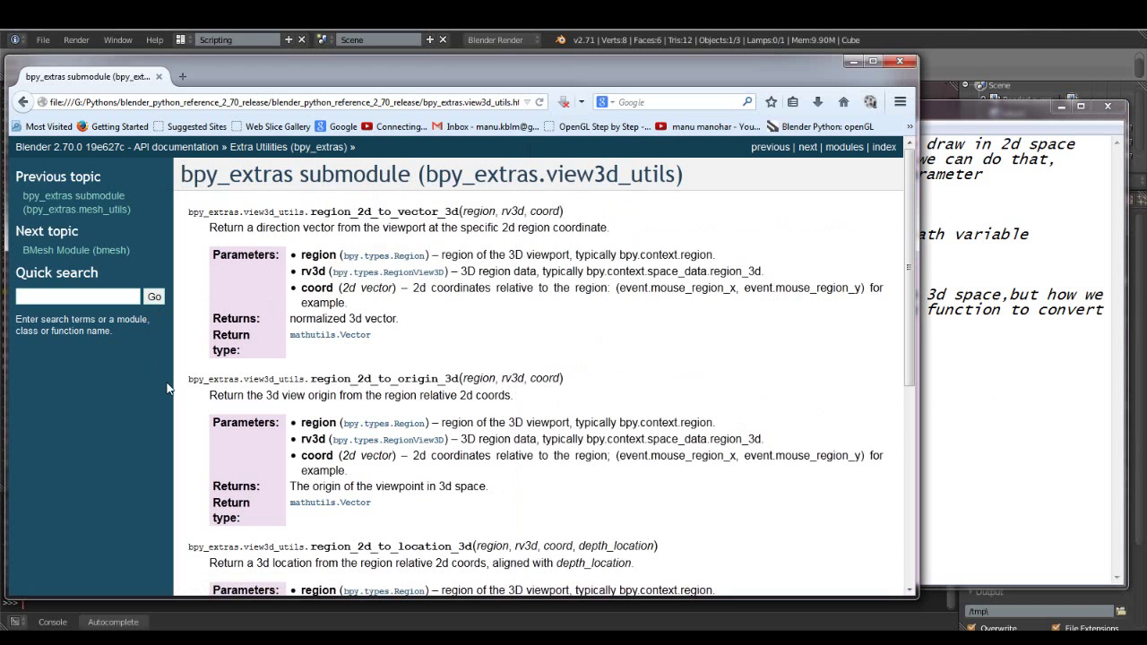
scroll(239, 440, down, 2)
drag(206, 488, 636, 484)
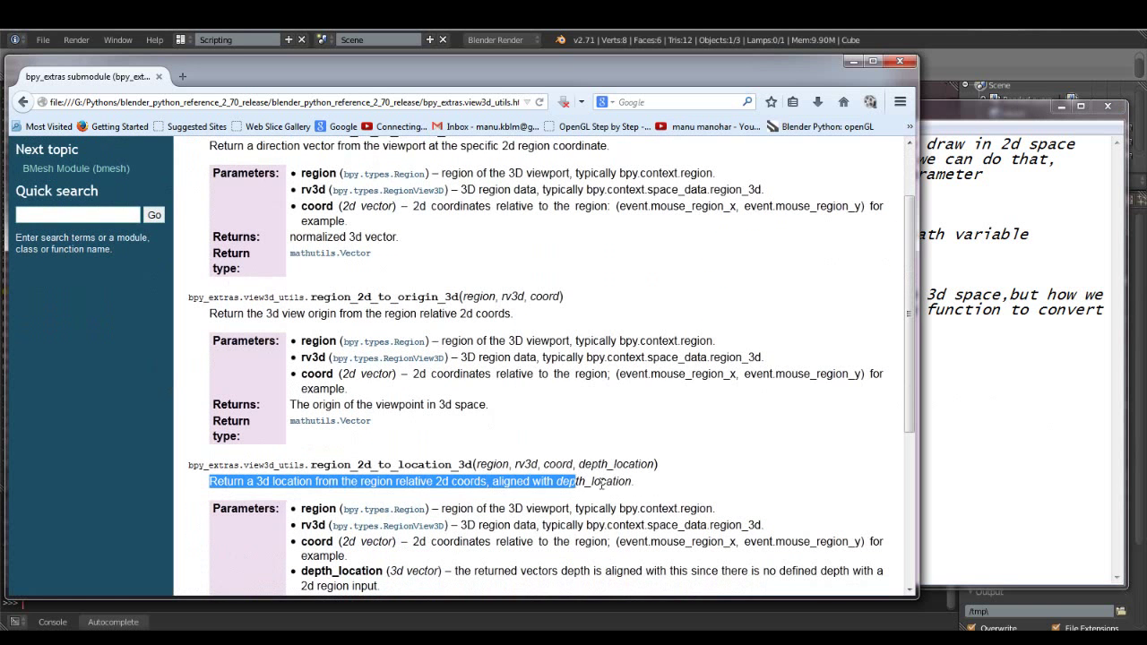
drag(317, 472, 479, 468)
click(192, 472)
scroll(229, 455, down, 2)
drag(209, 399, 660, 408)
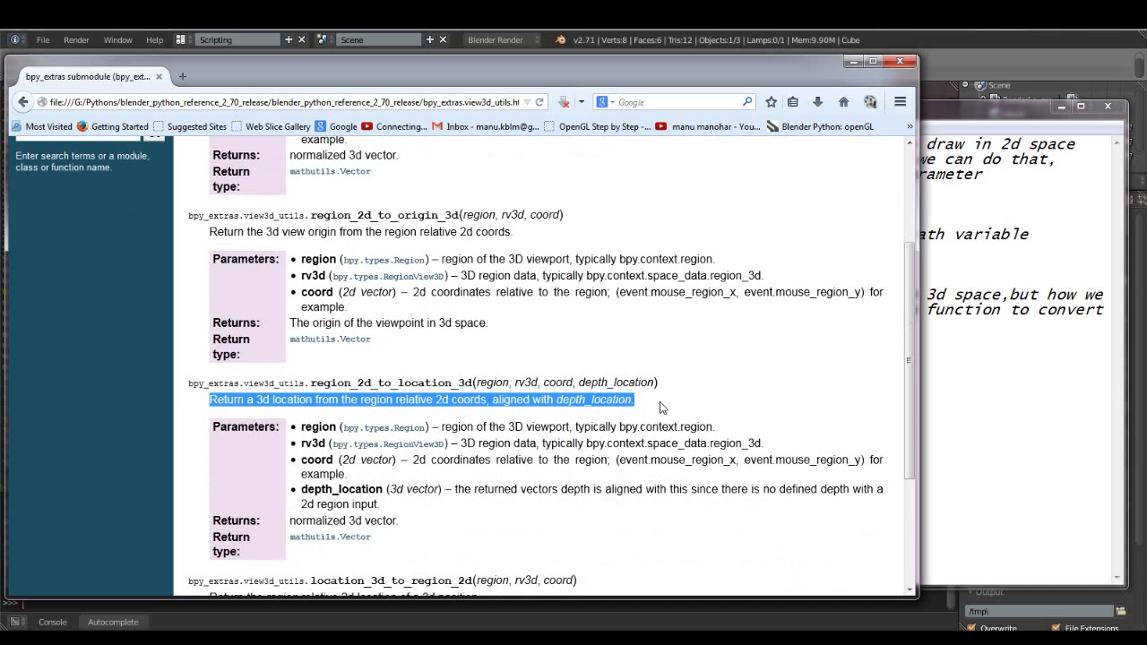
click(430, 408)
drag(188, 384, 665, 384)
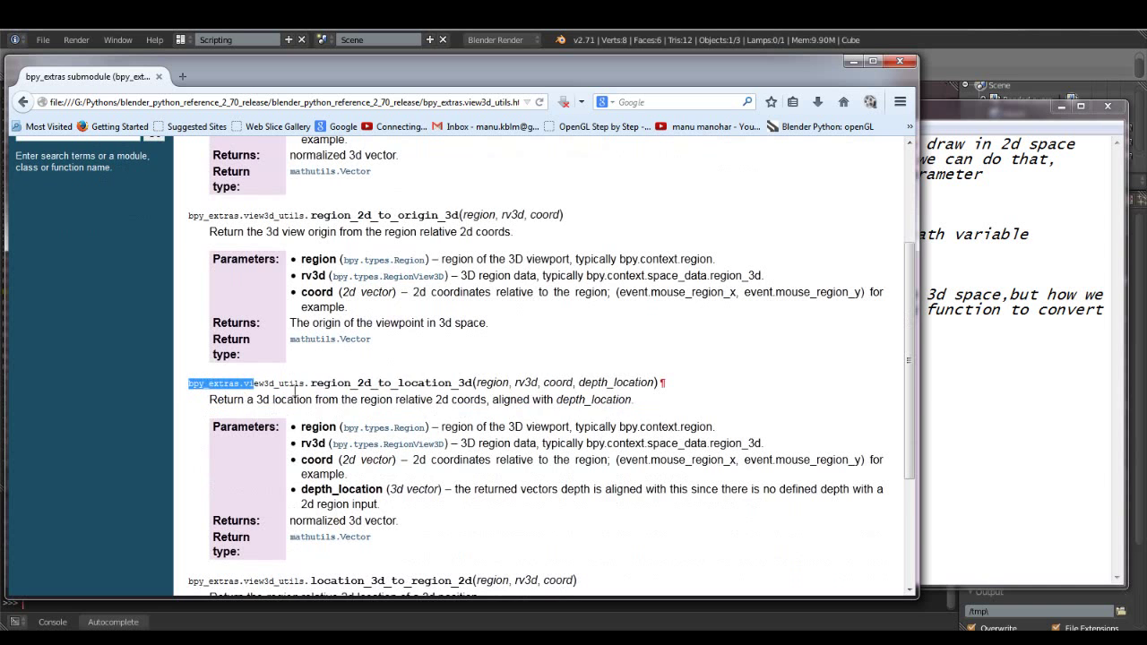
right_click(544, 380)
click(567, 391)
- Replace the notes line with the region_2d_to_location_3d signature, then hide browser and Notepad
click(968, 404)
mouse_move(724, 370)
mouse_down()
mouse_move(538, 387)
mouse_move(525, 372)
mouse_up()
right_click(570, 369)
click(632, 434)
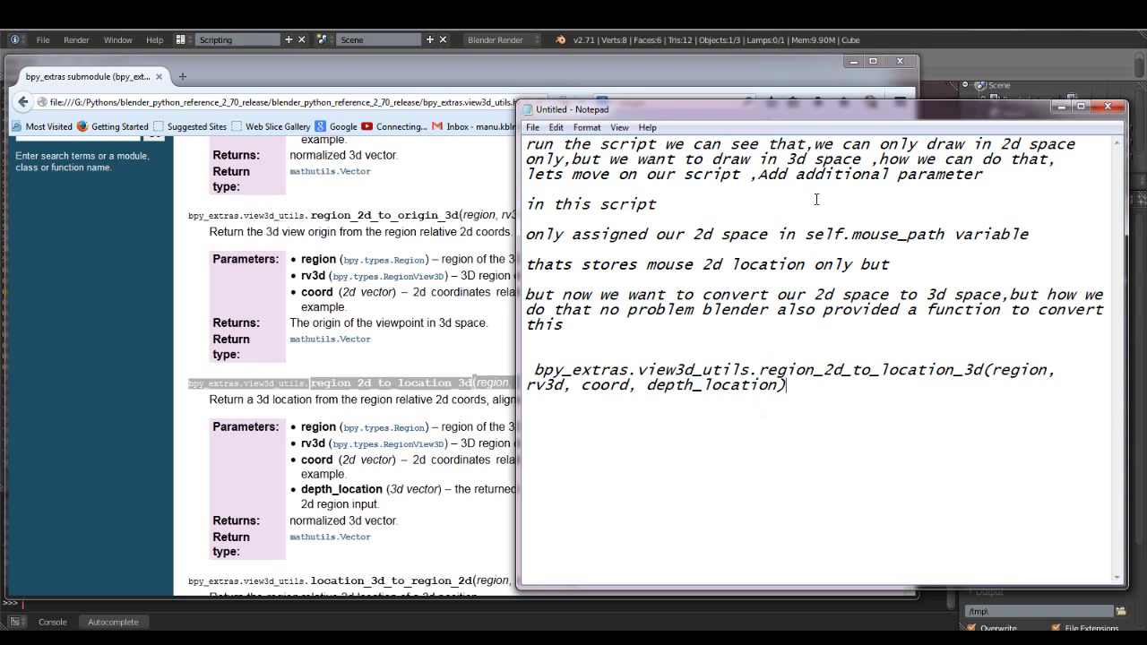
click(852, 62)
click(1061, 107)
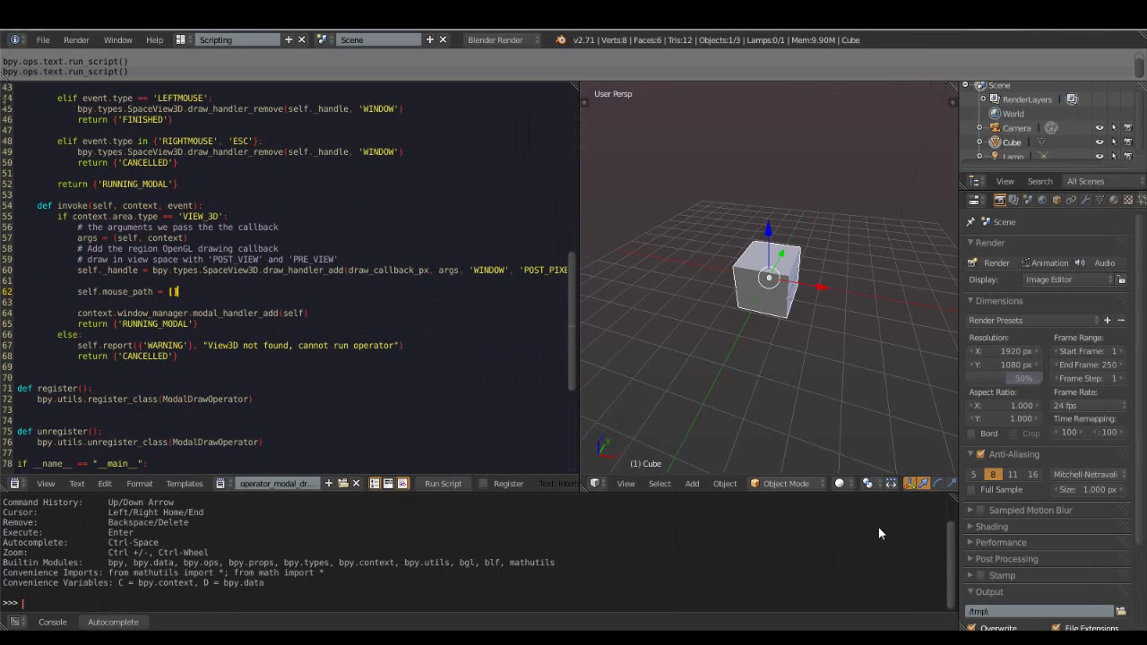
- In invoke, add self.list_mose_loc_3d=[] and self.depth_location=Vector((0.0,0.0,0.0))
drag(581, 365, 726, 366)
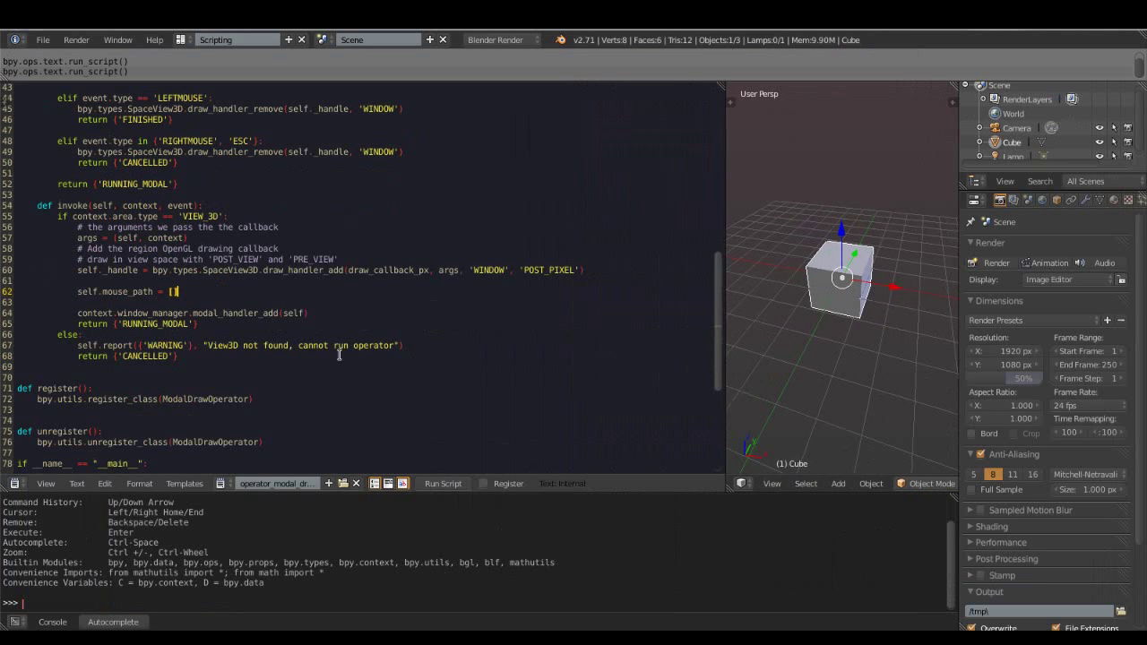
scroll(378, 320, up, 1)
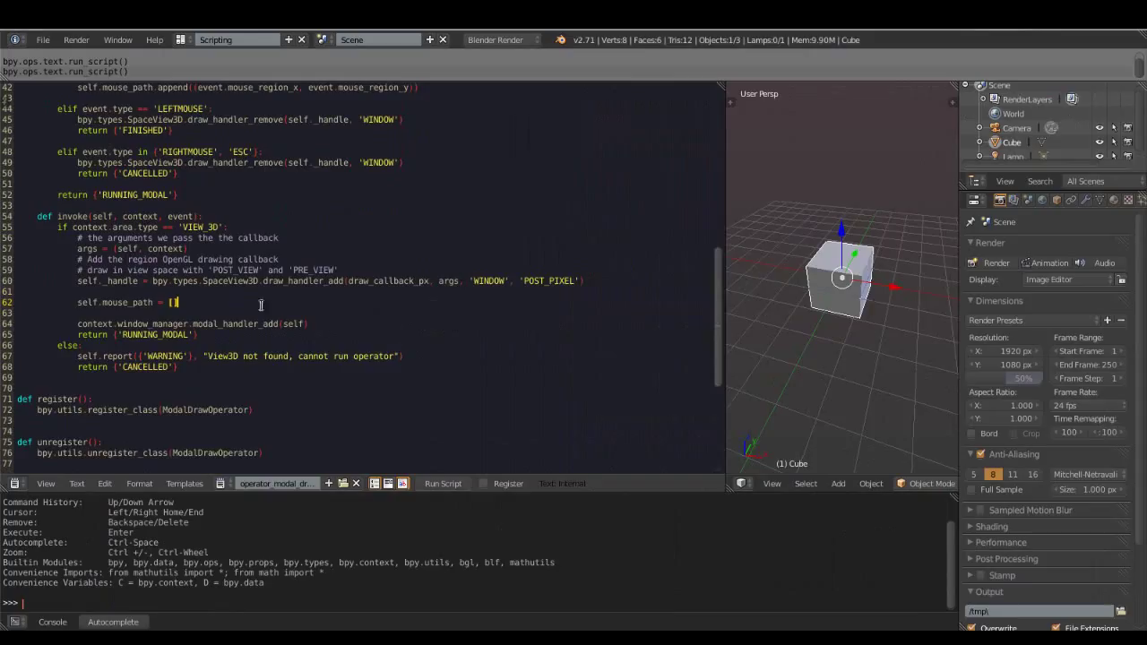
key(Return)
text(self.list_mose)
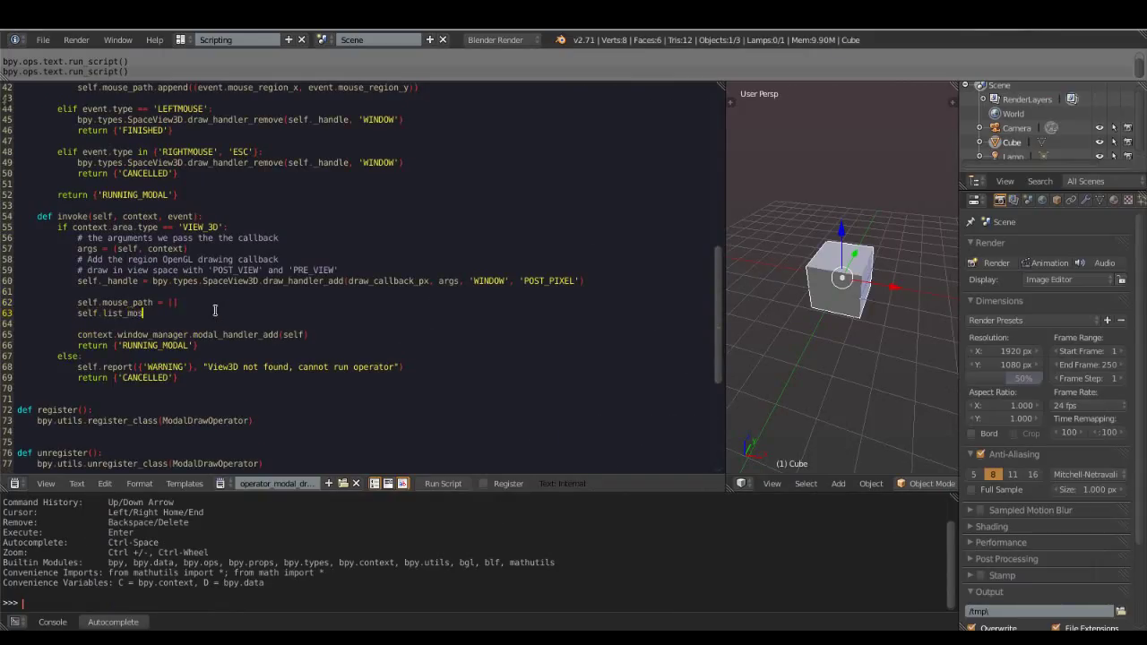
text(_loc)
text(_3d=[])
key(Return)
text(self.de)
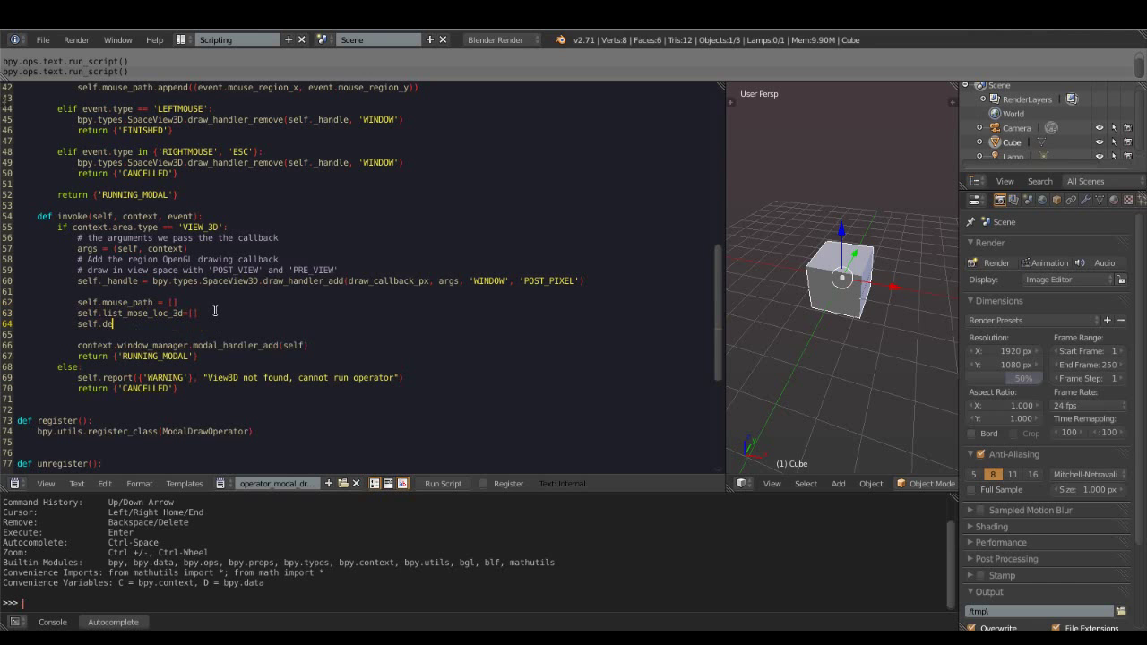
text(pth_loca)
text(tion=Vector(()
text(0.0,0.0,0.0)
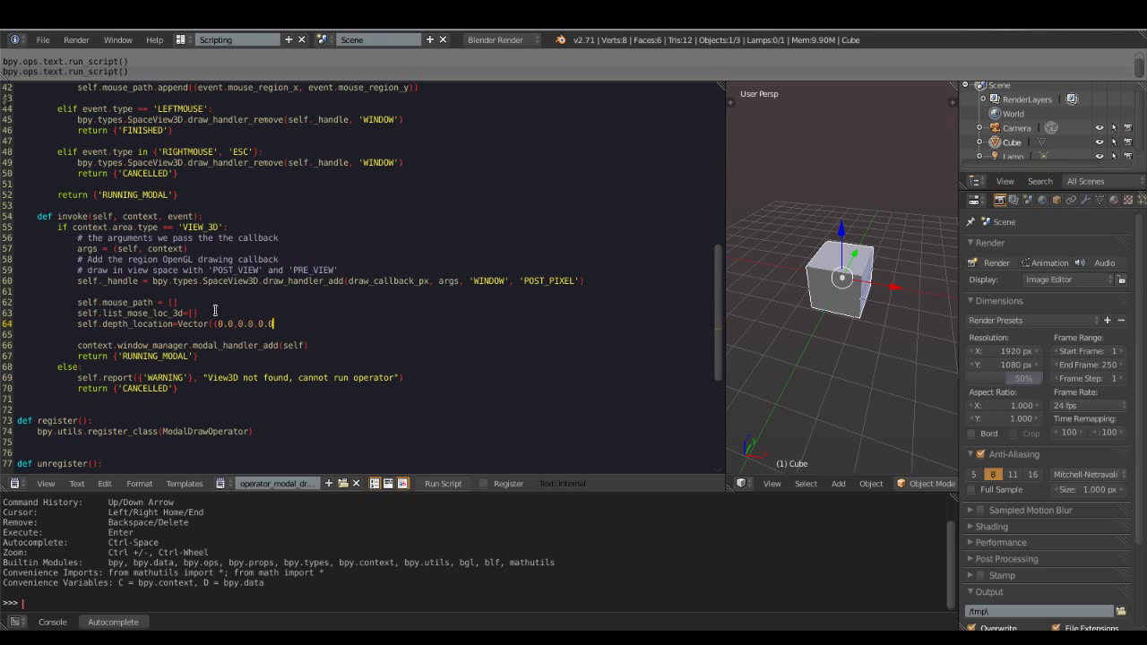
text())
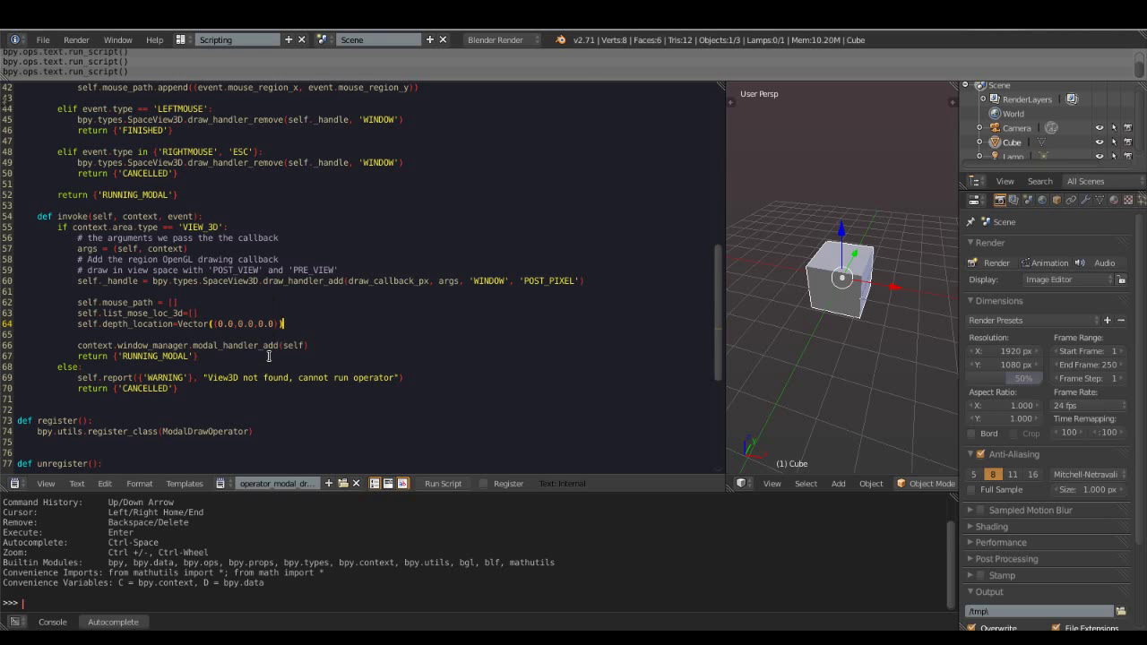
scroll(274, 342, up, 4)
scroll(274, 343, up, 10)
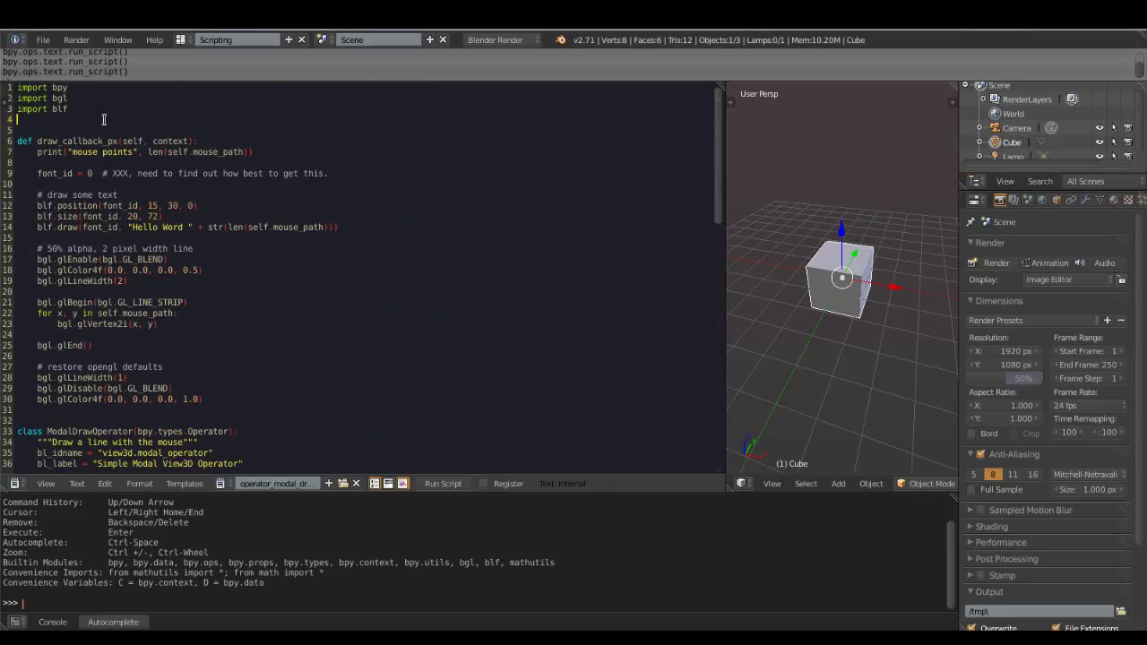
- Add 'import bpy_extras' and 'from mathutils import' lines at the top of the script
text(impport bpy_extras)
key(Return)
text(import math)
key(BackSpace)
key(BackSpace)
key(BackSpace)
text(frm)
key(BackSpace)
key(BackSpace)
text(rom mathutils impo)
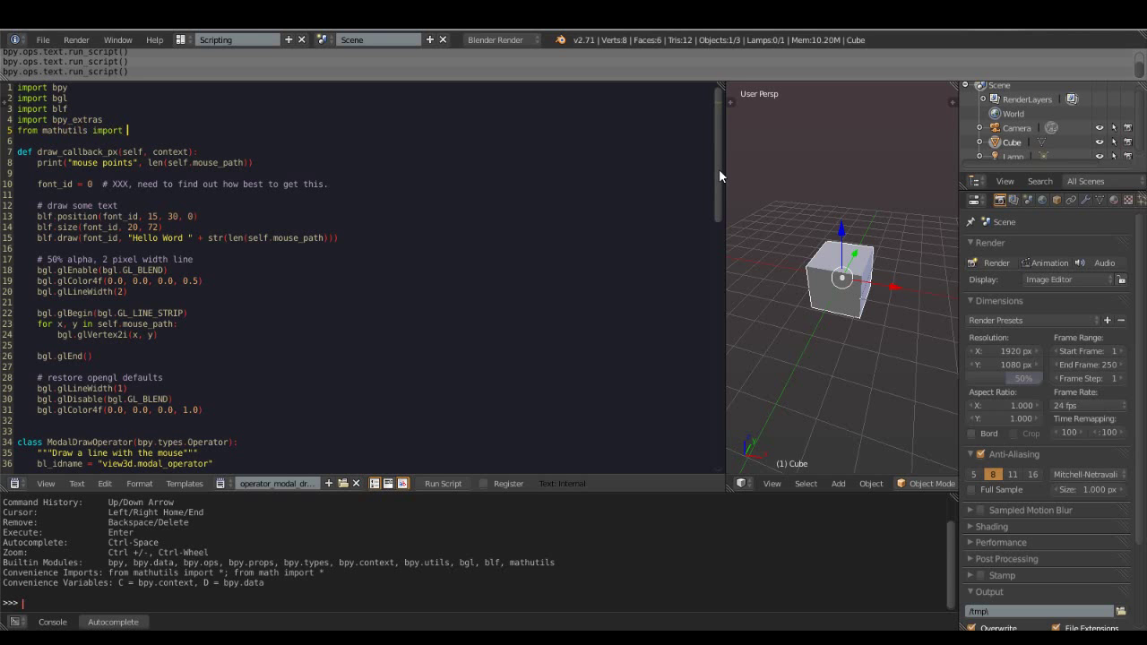
text(ector)
- Open two blank lines inside the LEFTMOUSE branch of the modal method
scroll(309, 397, down, 2)
scroll(183, 304, down, 10)
scroll(206, 309, down, 3)
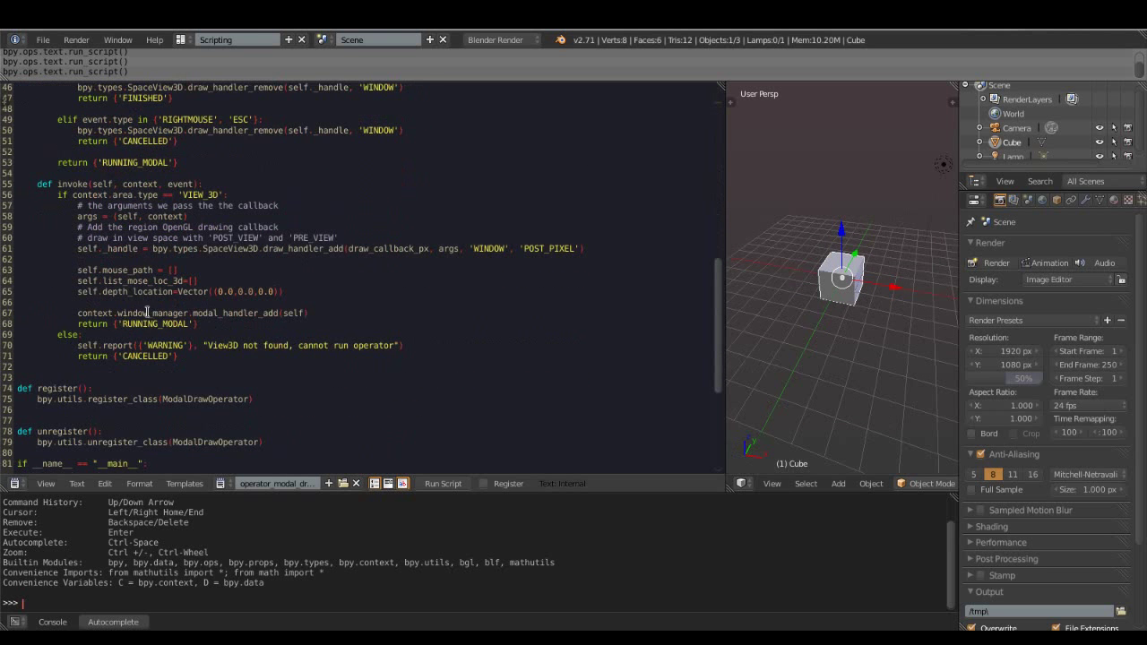
click(142, 270)
scroll(351, 279, up, 4)
scroll(350, 279, up, 2)
scroll(350, 279, down, 5)
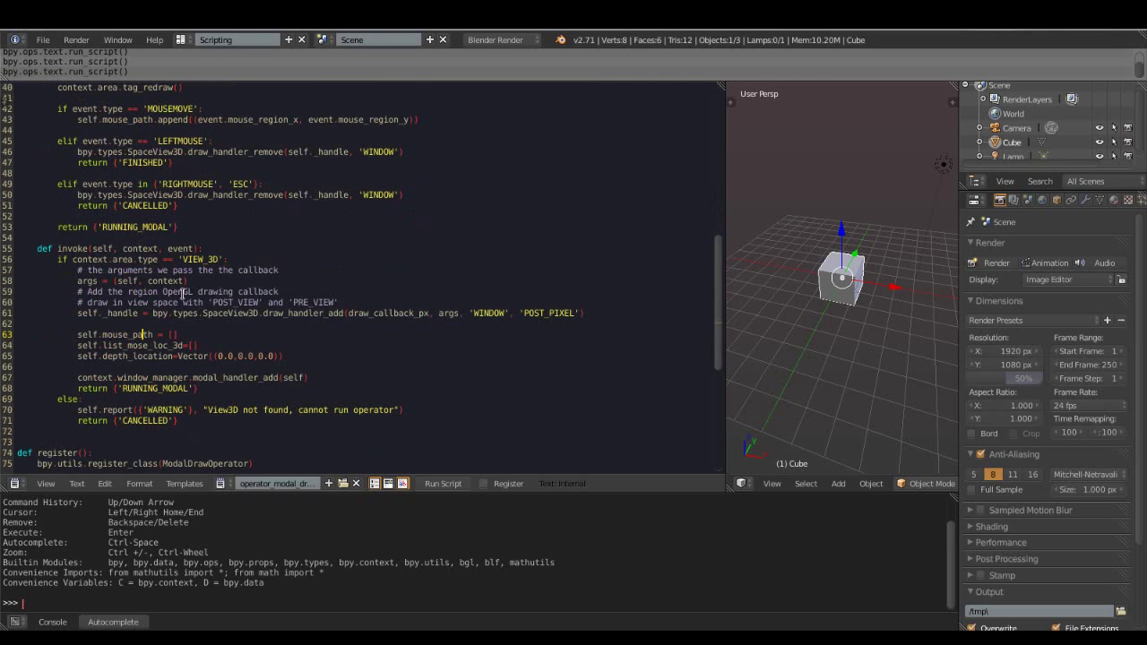
scroll(243, 259, up, 3)
click(220, 240)
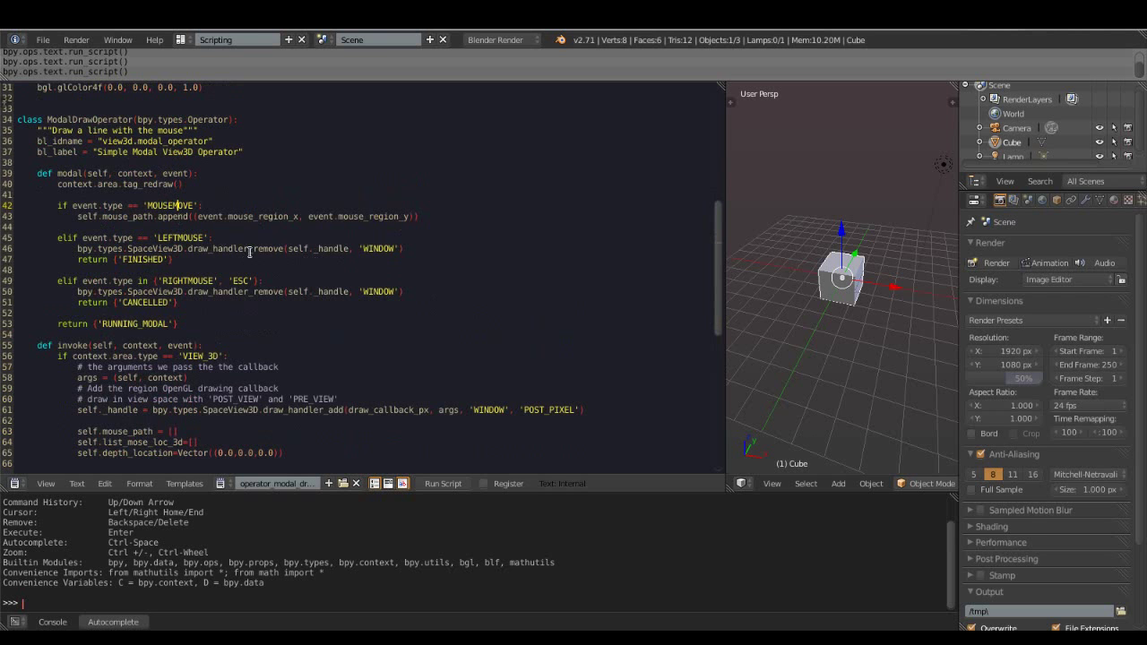
key(Return)
scroll(264, 240, down, 1)
key(Return)
key(Return)
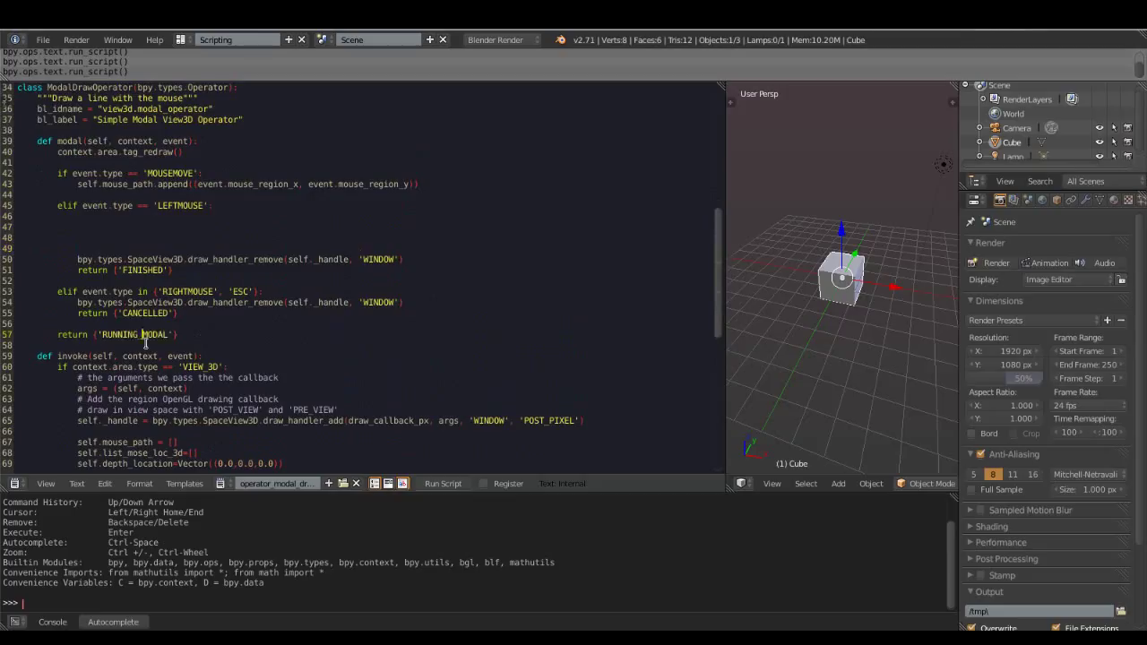
- Change the modal return value from RUNNING_MODAL to PASS_THROUGH and run the script
double_click(145, 343)
text(PASS_)
text(THROUGH)
right_click(145, 344)
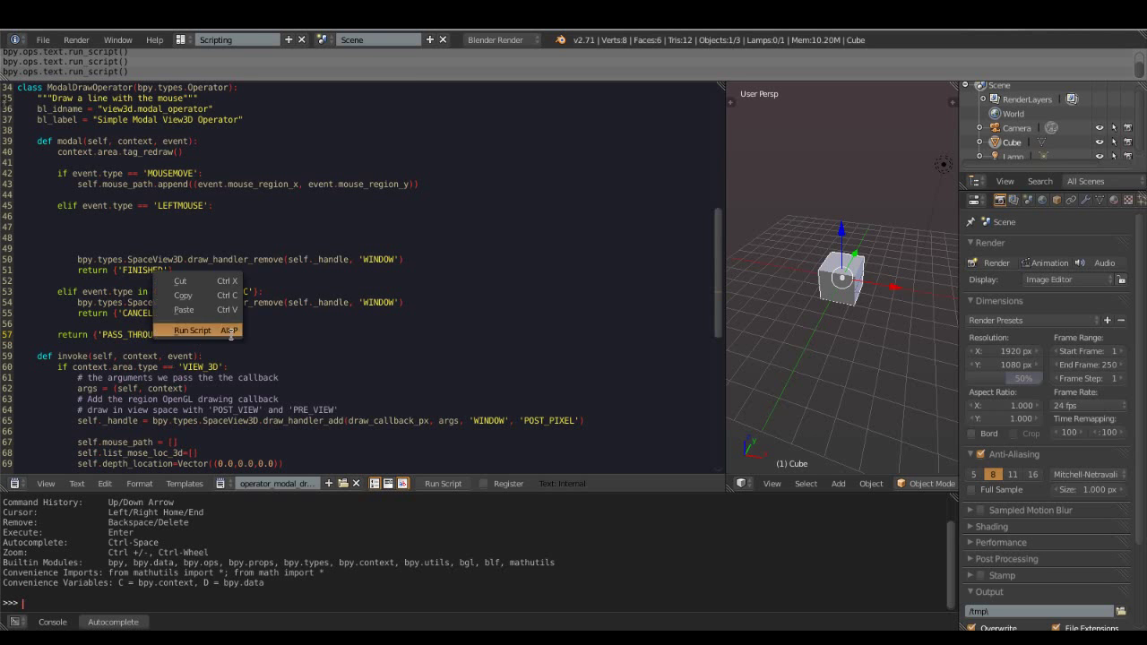
scroll(268, 305, up, 1)
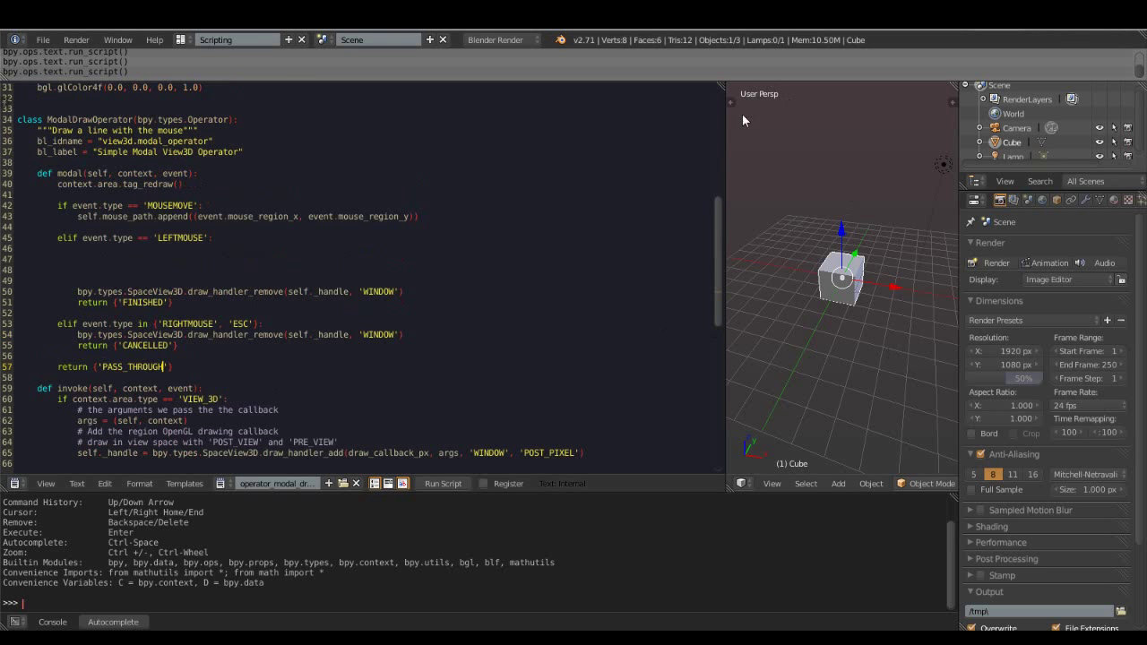
scroll(307, 361, down, 8)
scroll(269, 338, down, 4)
click(68, 318)
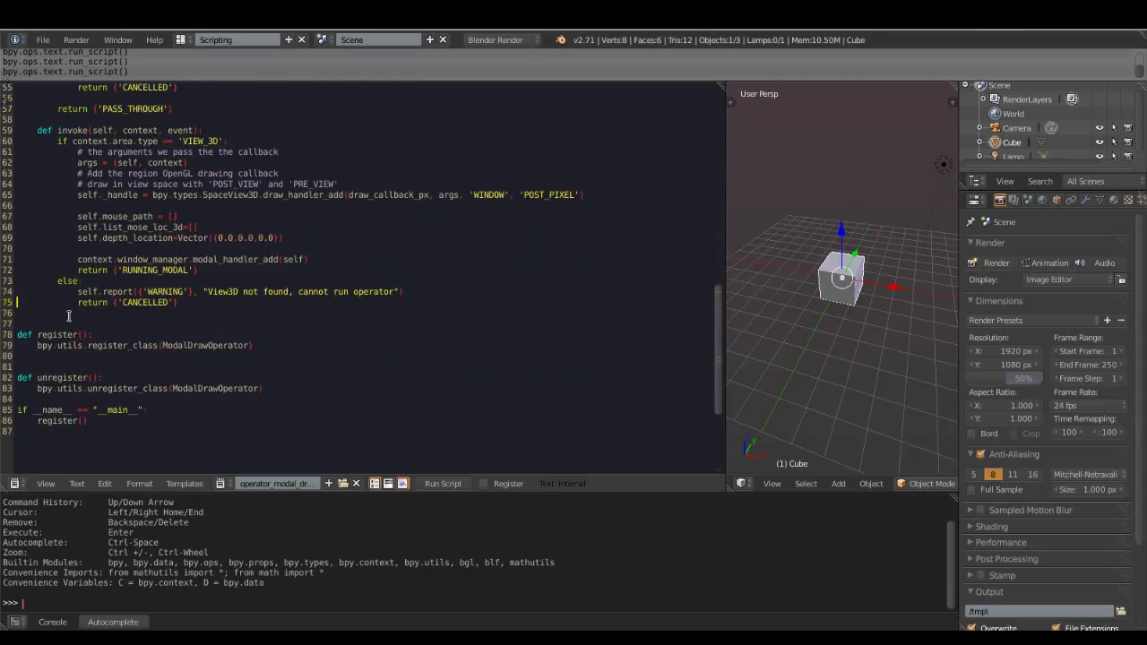
- Start a MyCustomPannel Panel class labelled 'Draw Line' for the VIEW_3D TOOL_PROPS region
key(Return)
key(Return)
text(CLA)
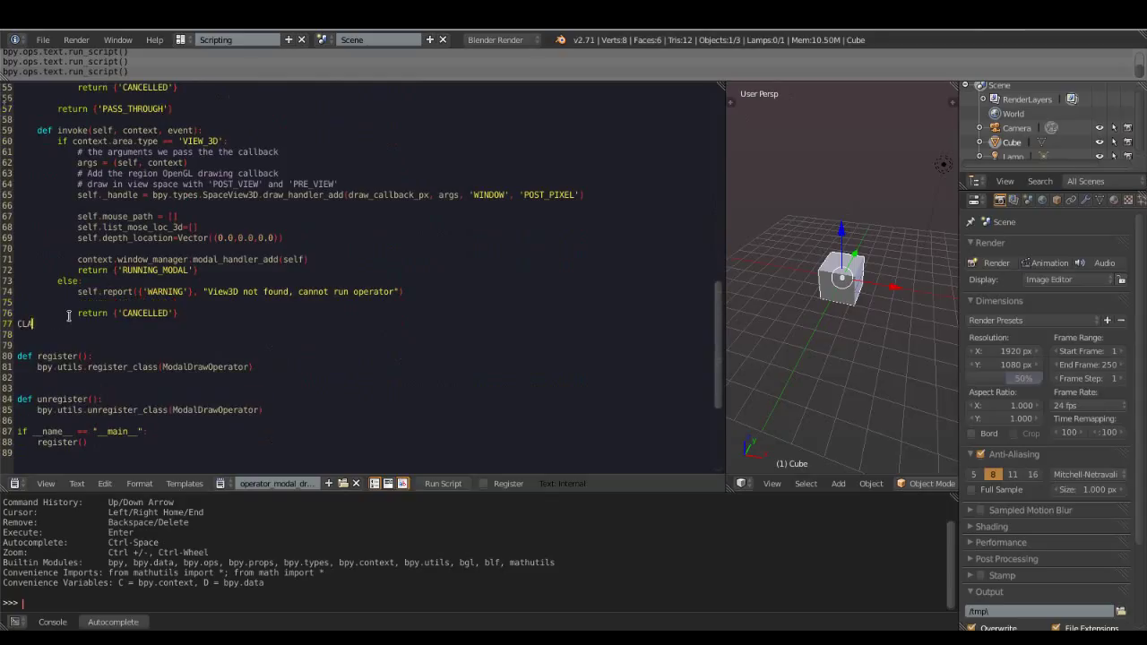
key(BackSpace)
text(lass MyCustom)
text(Pannel(bpy.ty)
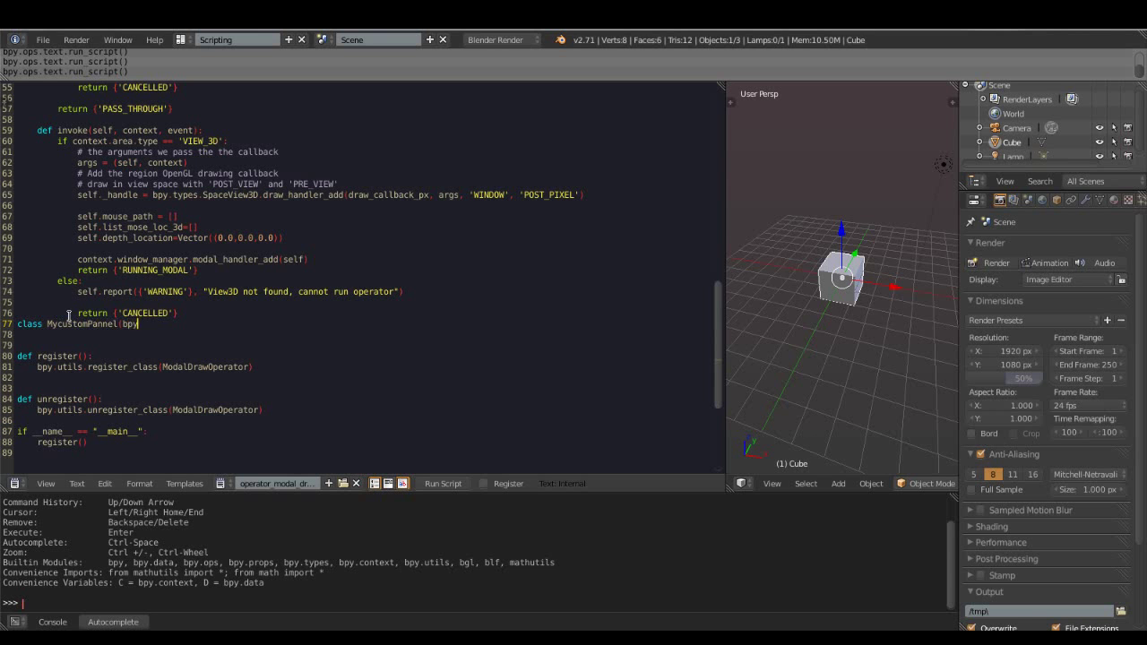
text(pes.P)
text(anel)
text():)
key(Return)
text(bl_label="")
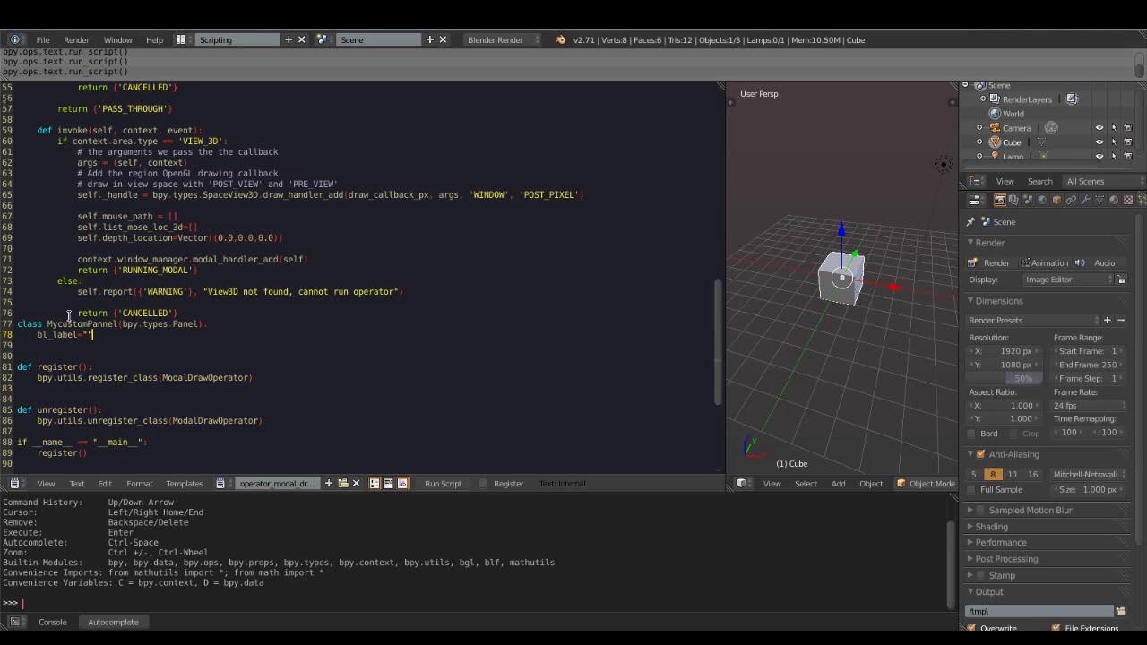
text(aw Lines)
key(BackSpace)
key(End)
key(Return)
text(bl)
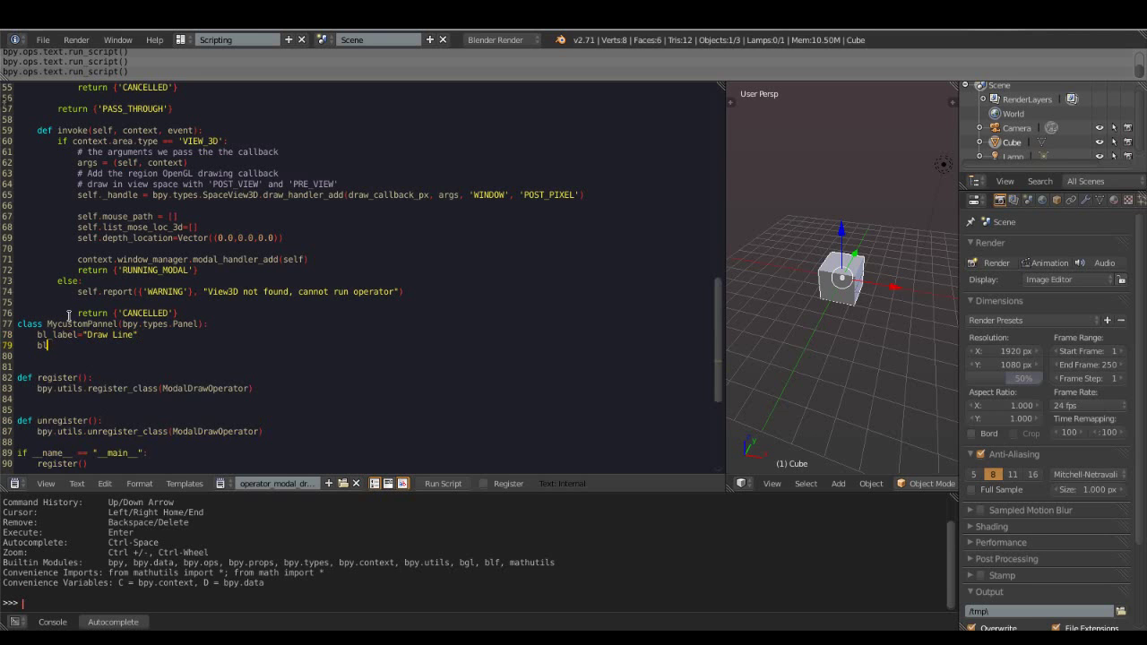
text(_space_type)
text(")
text(W_3D)
text(')
key(Return)
text(_region)
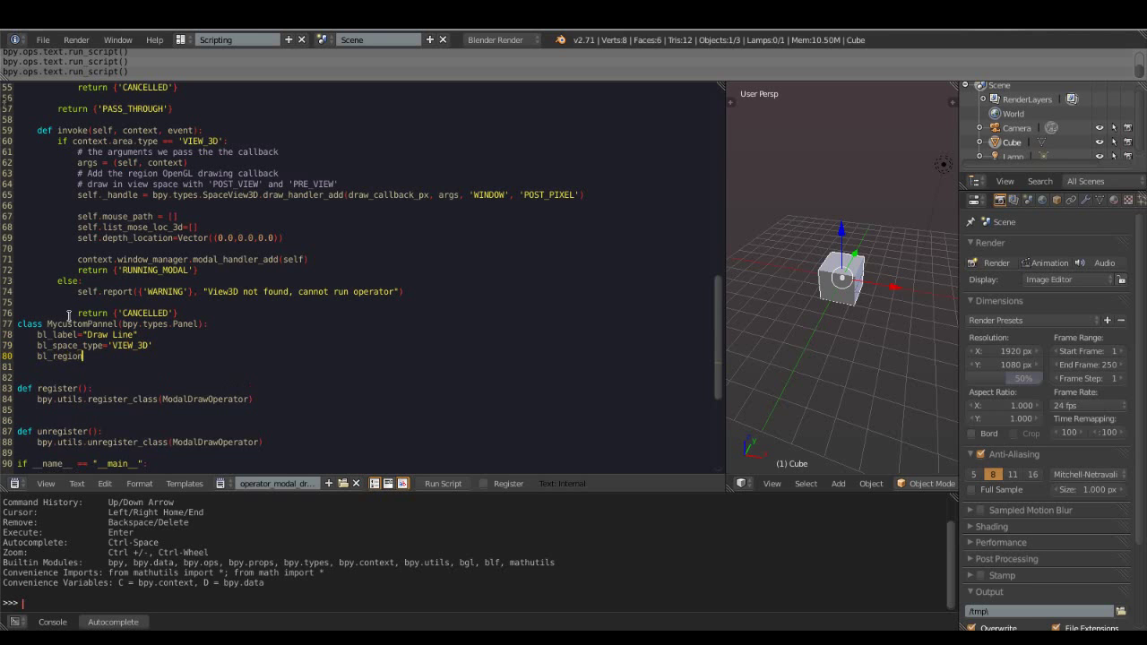
text(_type='TOOL)
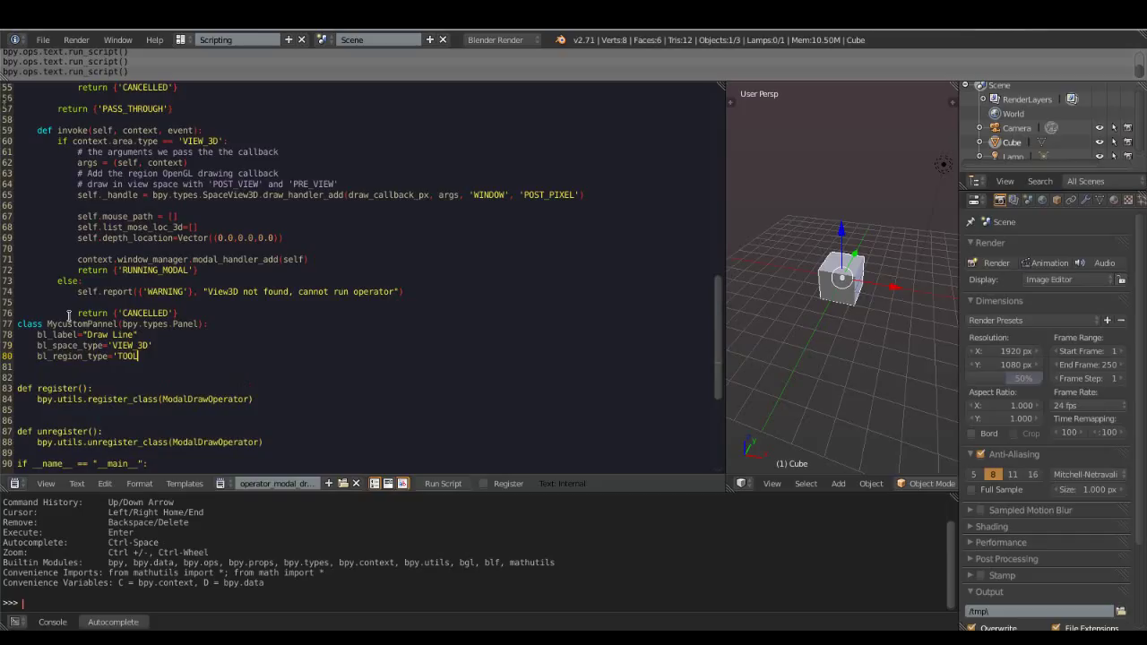
text(_PROPS')
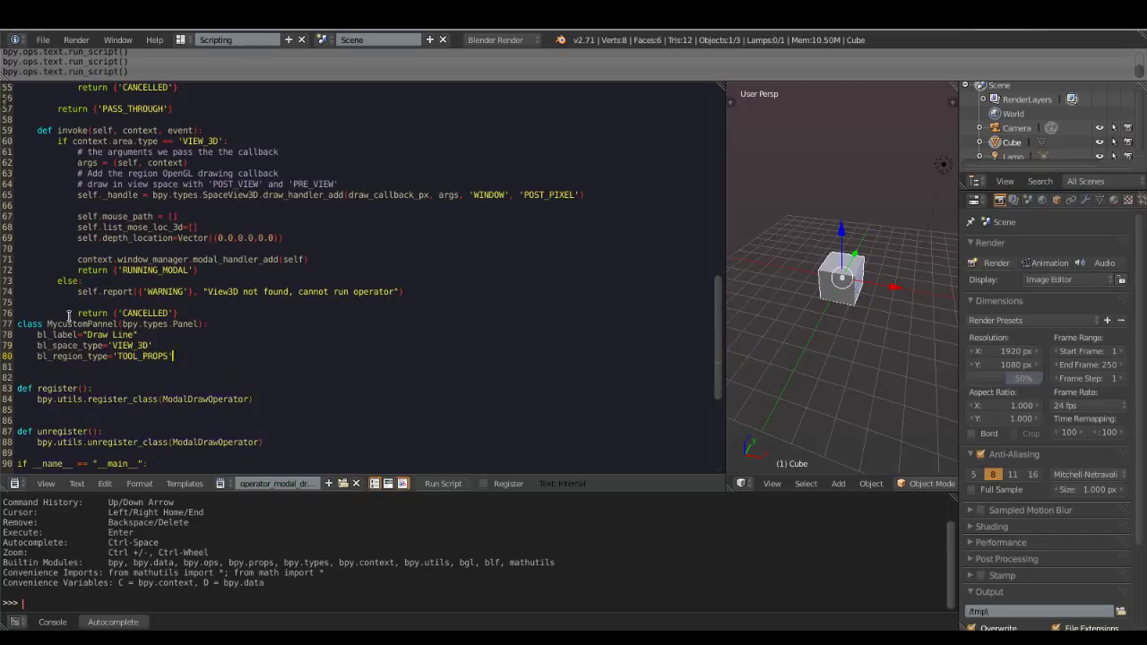
key(Return)
key(Return)
- Add a draw method whose layout column holds a DRAWLINE operator button
text(def draw (sle)
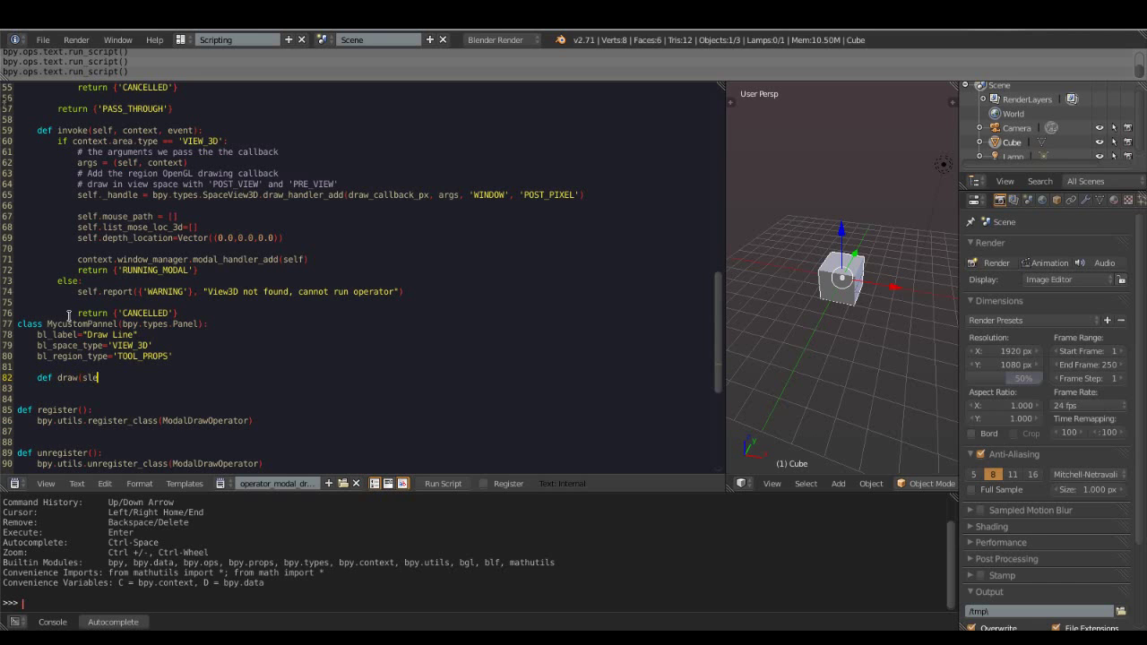
text(,contex)
text(t):)
key(Return)
text(layout=self.layout)
key(Return)
key(Return)
text(col=layout.column())
key(Return)
text(col)
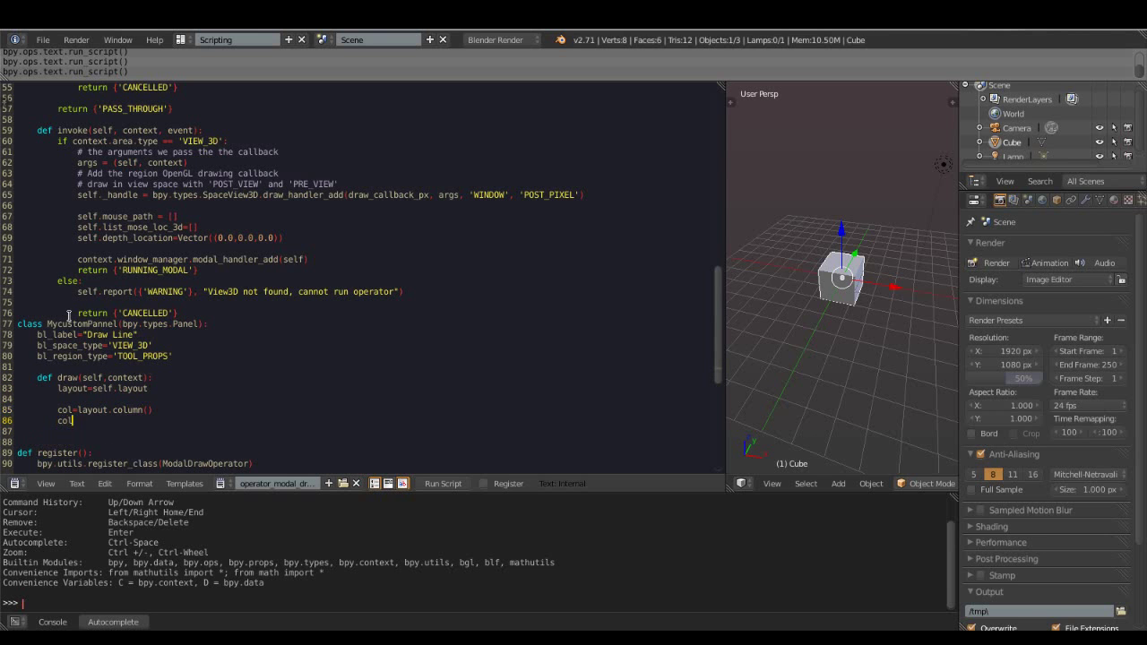
text(.operator("",text)
text(=")
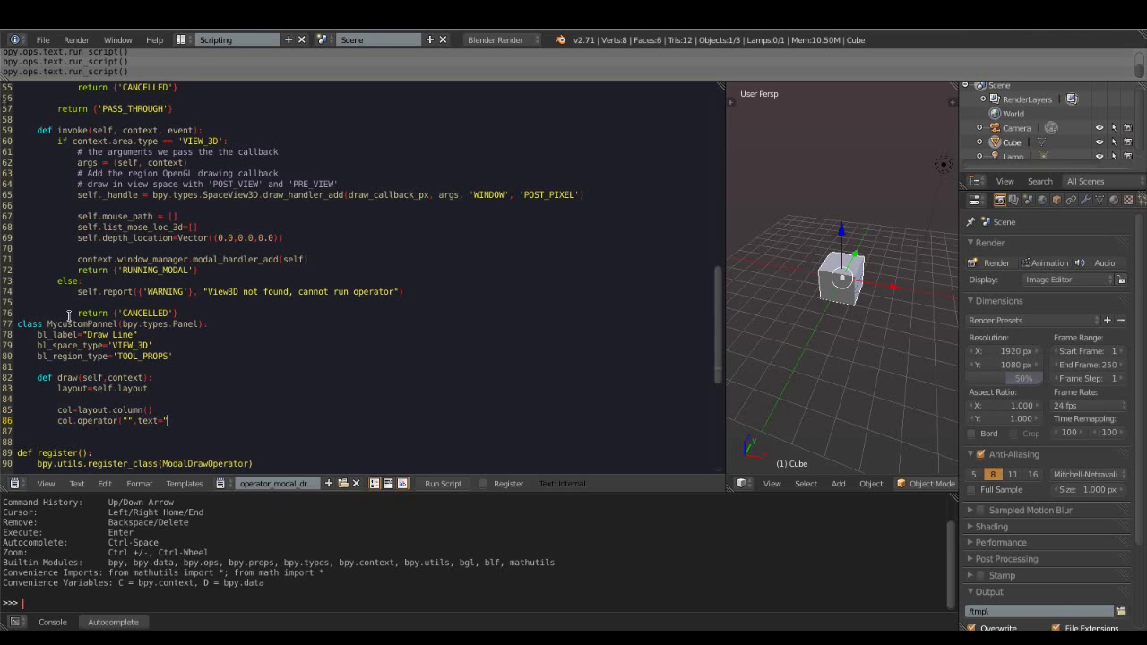
text(DRAWLINE",icon='')
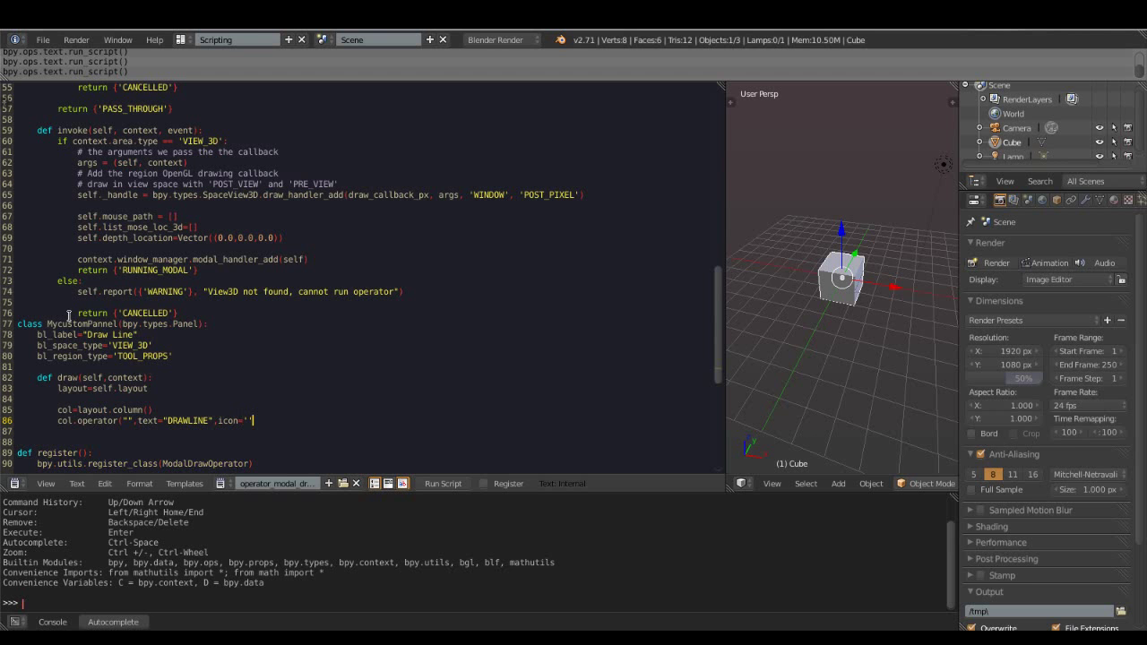
text())
- Copy the view3d.modal_operator bl_idname and paste it as the button's operator
scroll(69, 316, up, 3)
scroll(68, 316, up, 6)
double_click(174, 174)
drag(210, 174, 108, 176)
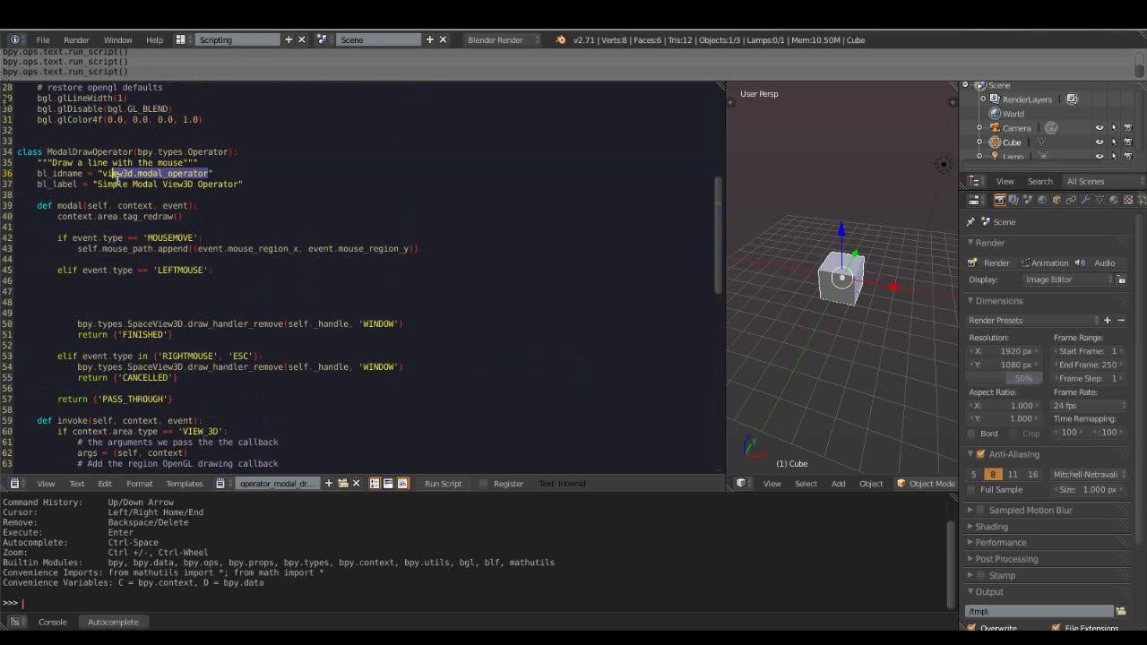
key(shift+Left)
key(ctrl+c)
scroll(332, 192, down, 4)
scroll(269, 296, down, 7)
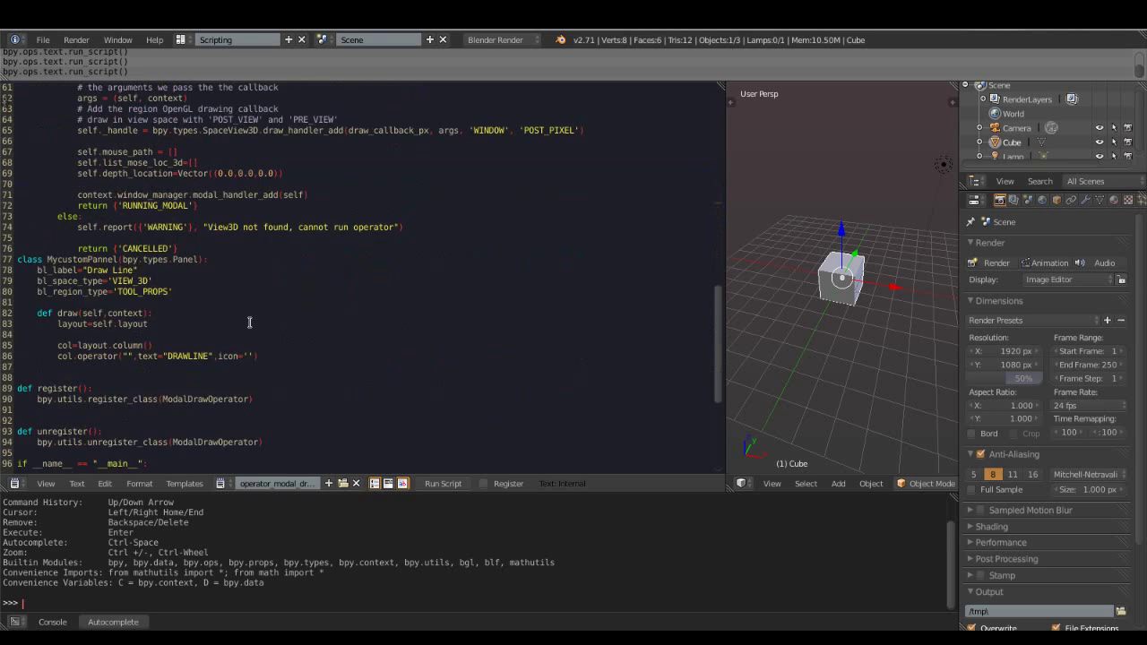
scroll(242, 318, up, 2)
scroll(222, 323, down, 3)
click(126, 324)
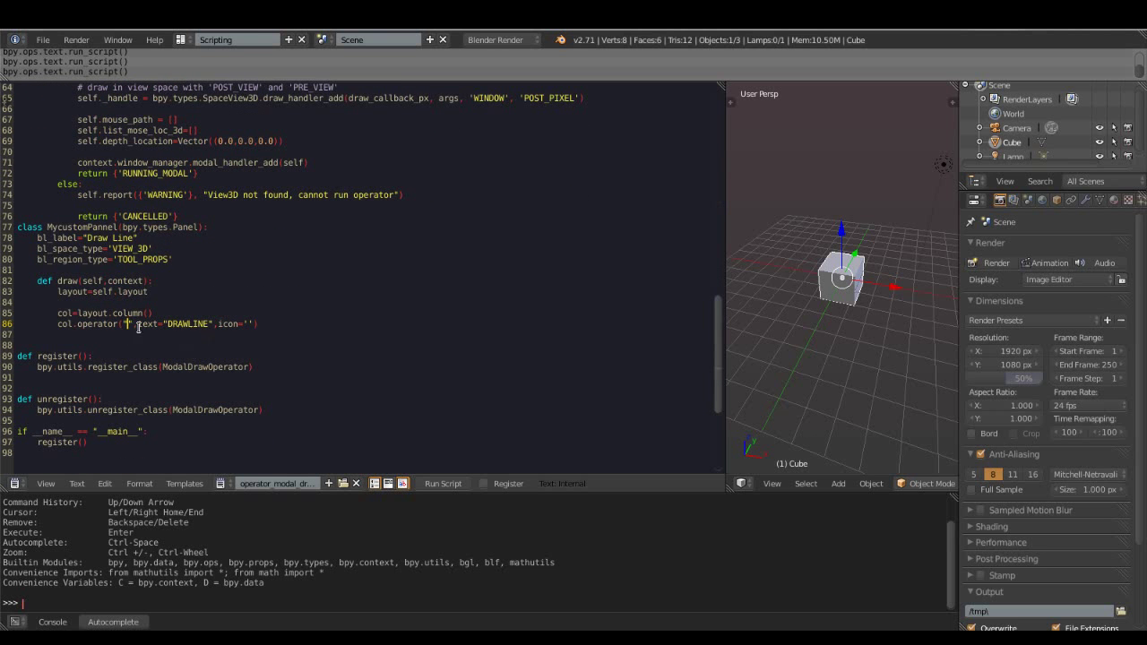
key(ctrl+v)
click(355, 325)
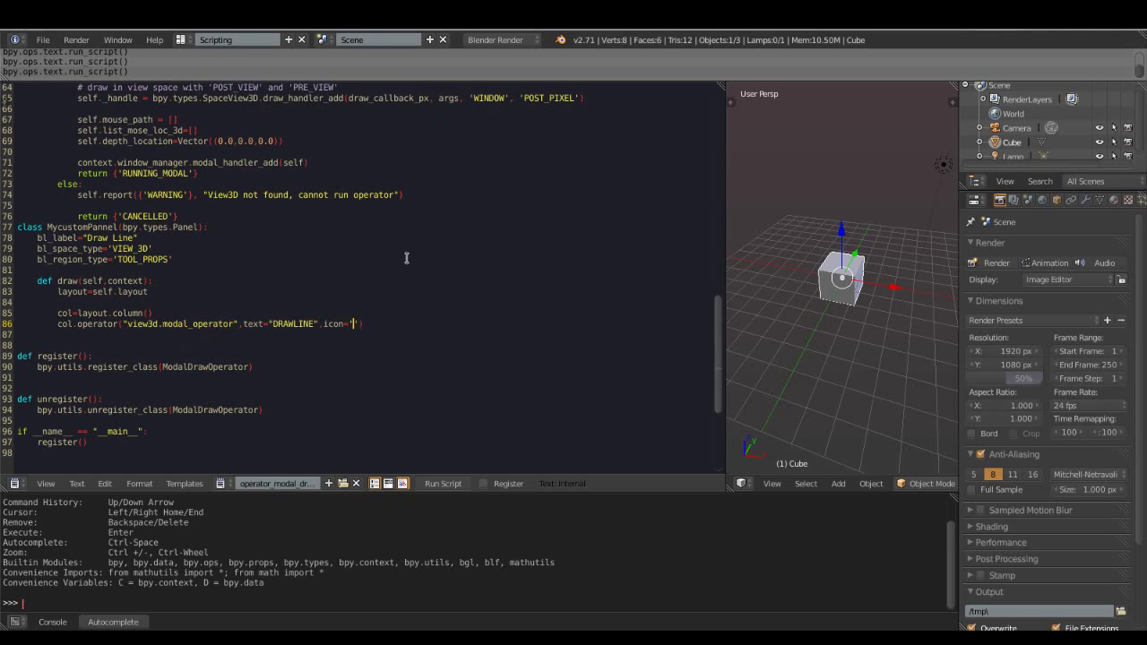
- Set the DRAWLINE button's icon to IPO_ELASTIC, copied from the built-in icon list
click(14, 105)
click(16, 433)
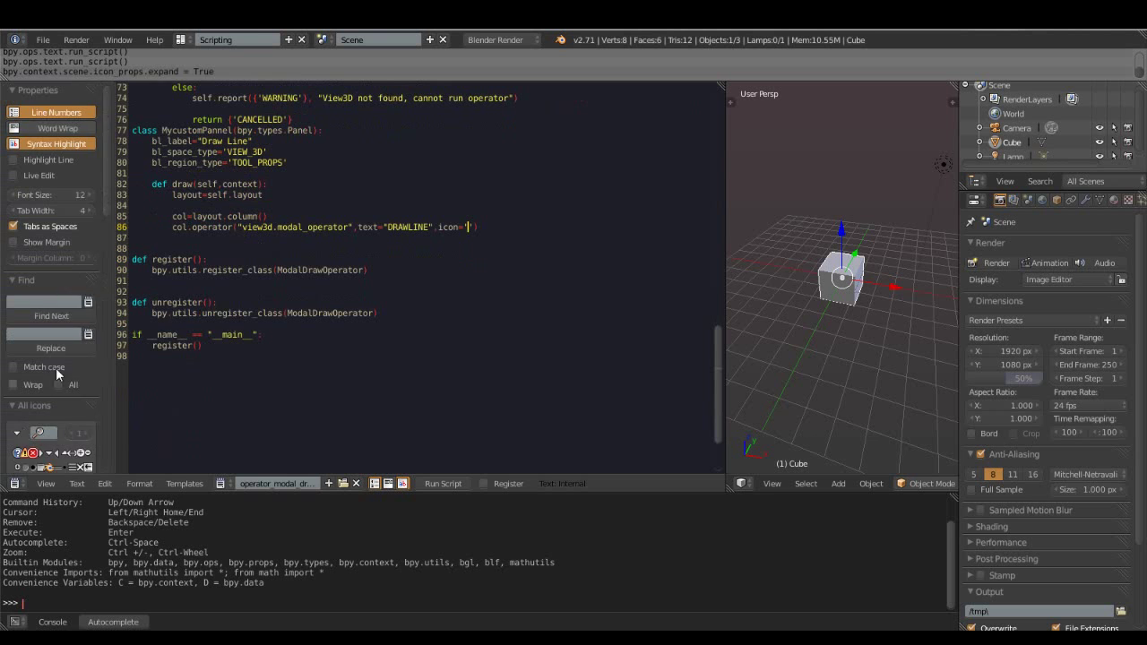
scroll(54, 359, down, 5)
mouse_move(115, 372)
mouse_down()
mouse_move(369, 372)
mouse_move(360, 372)
mouse_up()
scroll(213, 352, down, 3)
scroll(214, 352, down, 3)
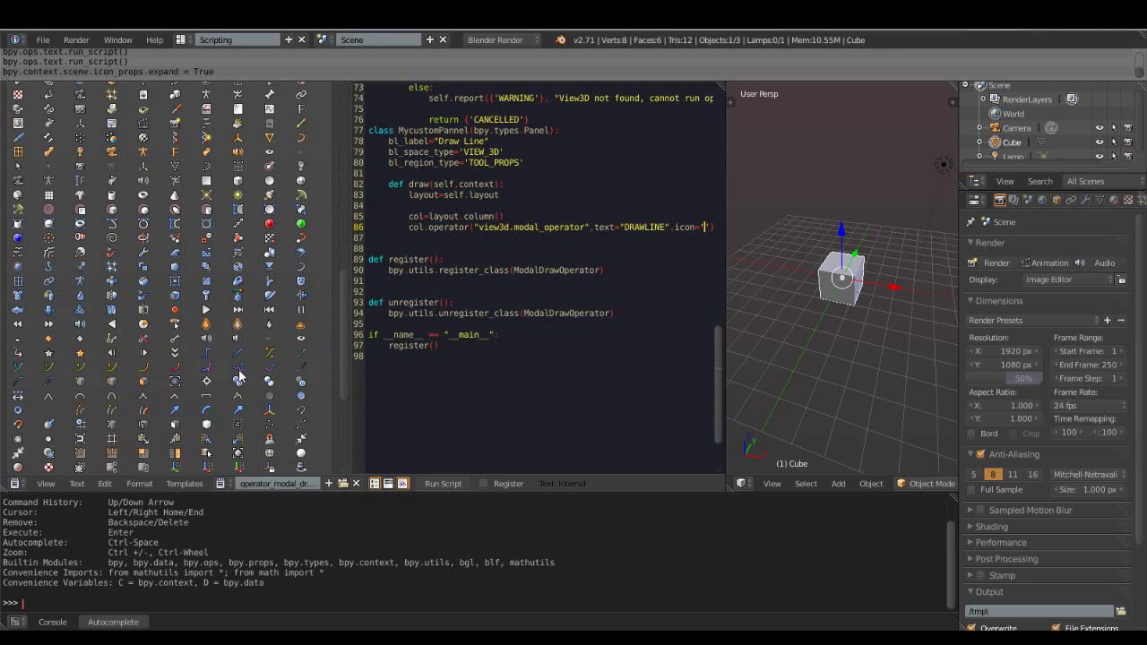
click(239, 368)
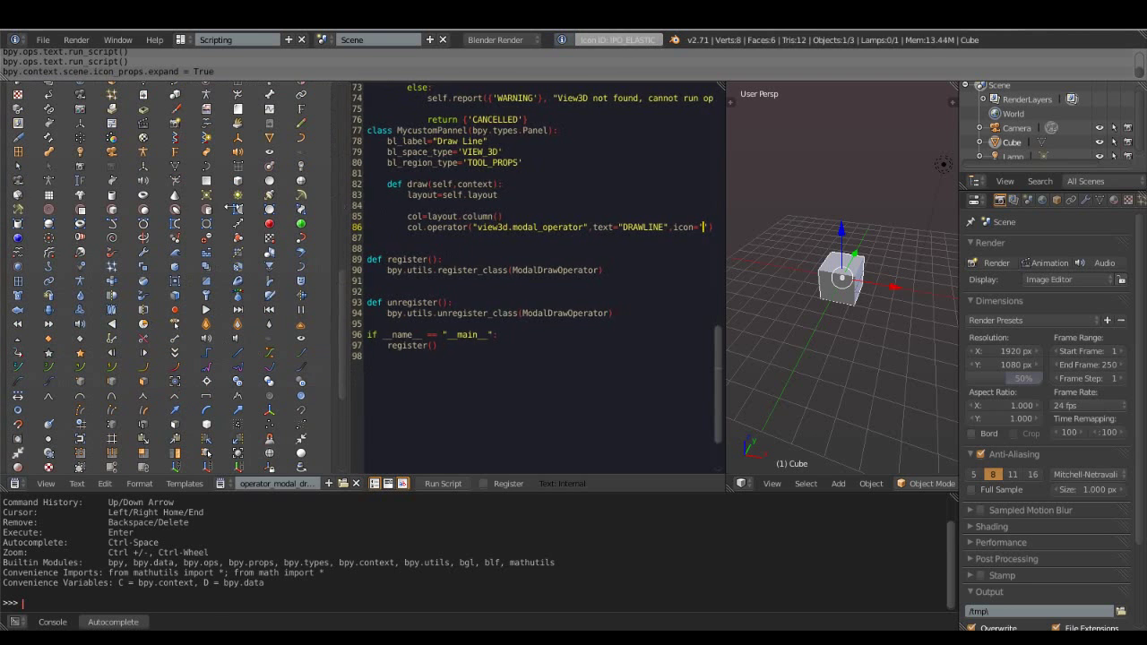
key(ctrl+t)
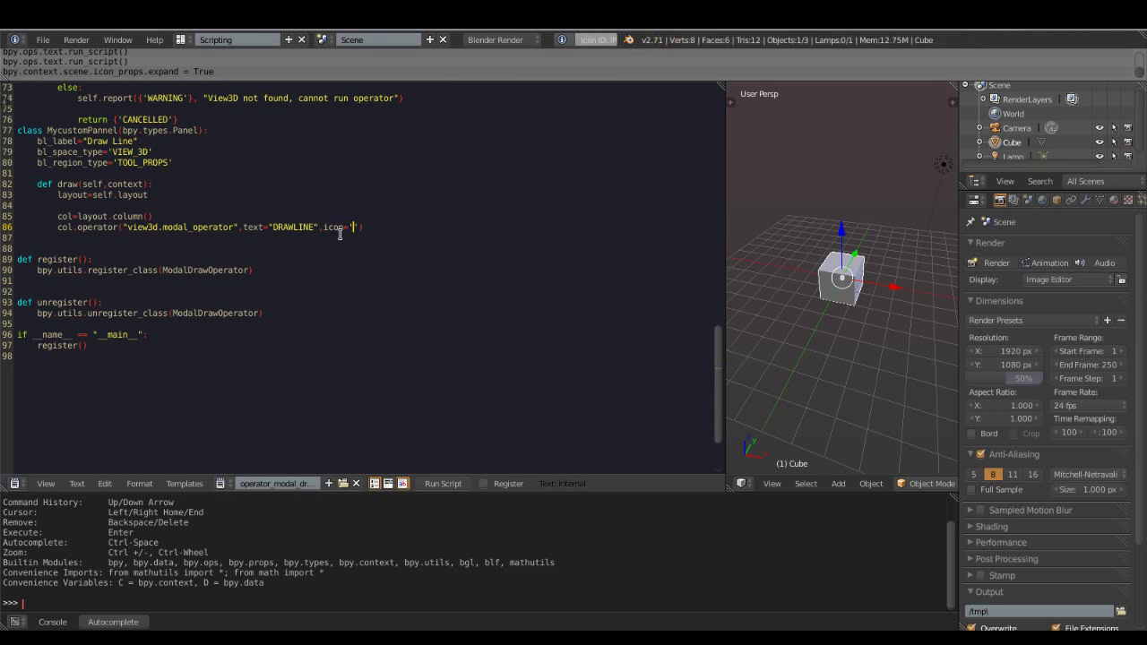
text(IPO_ELASTIC)
- Duplicate the register_class line and change it to register MycustomPannel
drag(260, 272, 43, 276)
right_click(43, 276)
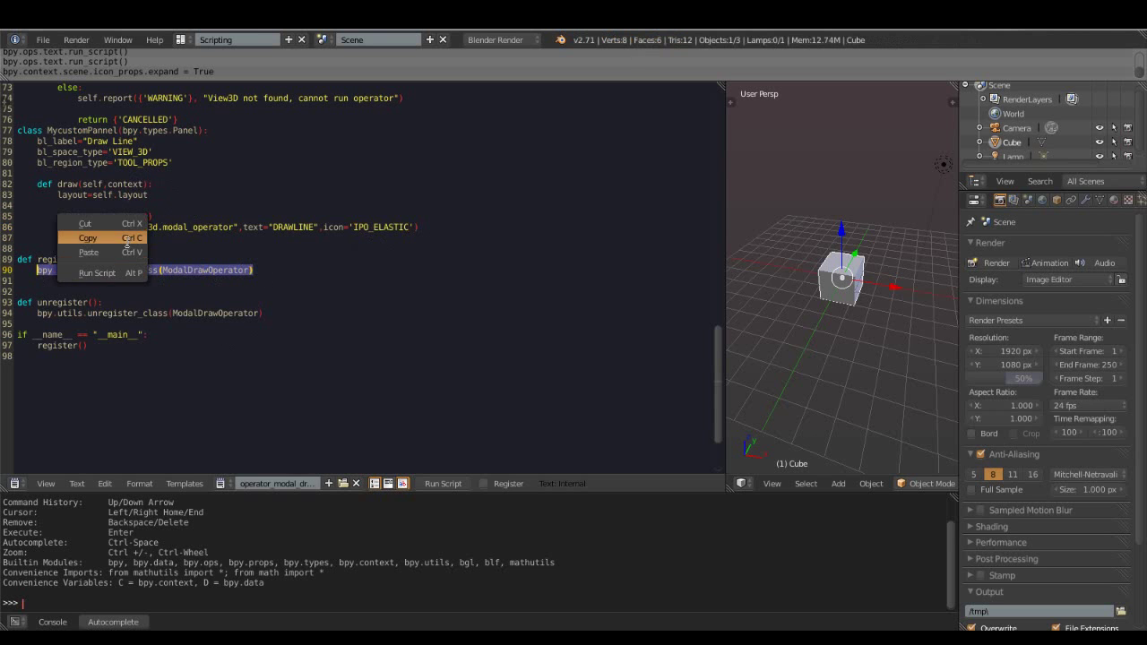
click(79, 234)
click(288, 278)
key(Return)
key(ctrl+v)
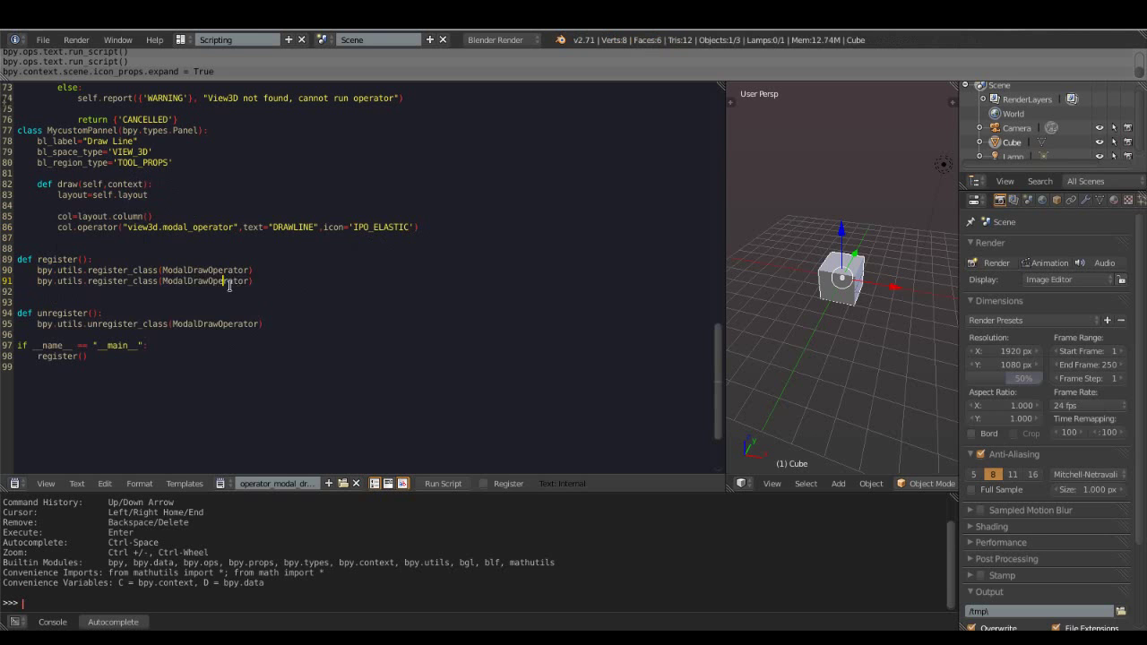
double_click(229, 281)
text(MycustomPannel)
key(shift+Left)
key(shift+Left)
key(shift+Left)
key(shift+Left)
key(shift+Left)
key(shift+Left)
key(shift+Left)
key(shift+Left)
key(shift+Left)
key(shift+Left)
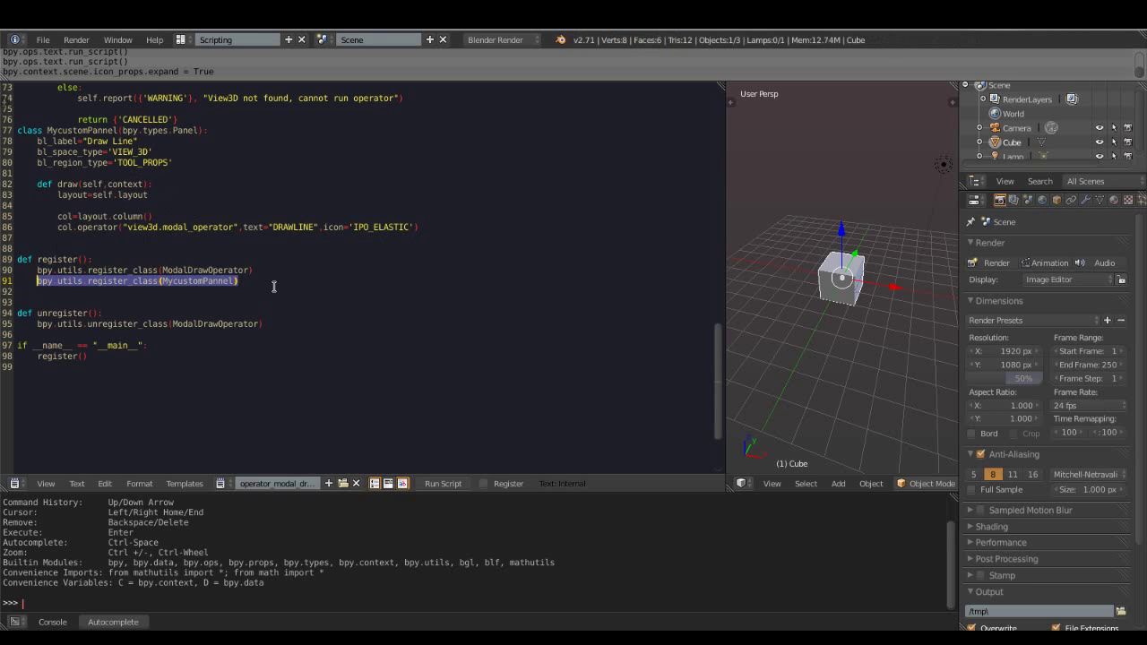
- Add unregister_class(MycustomPannel) to the unregister function and run the script
key(Down)
key(Down)
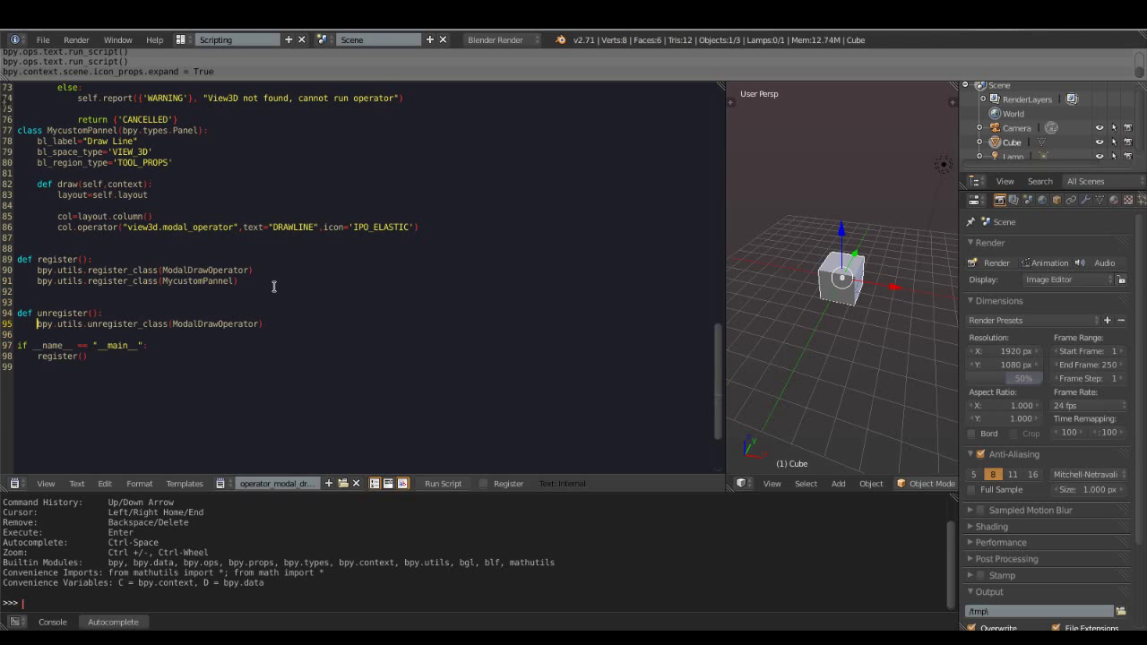
key(End)
key(Return)
key(ctrl+v)
key(Left)
key(Left)
key(Left)
text(un)
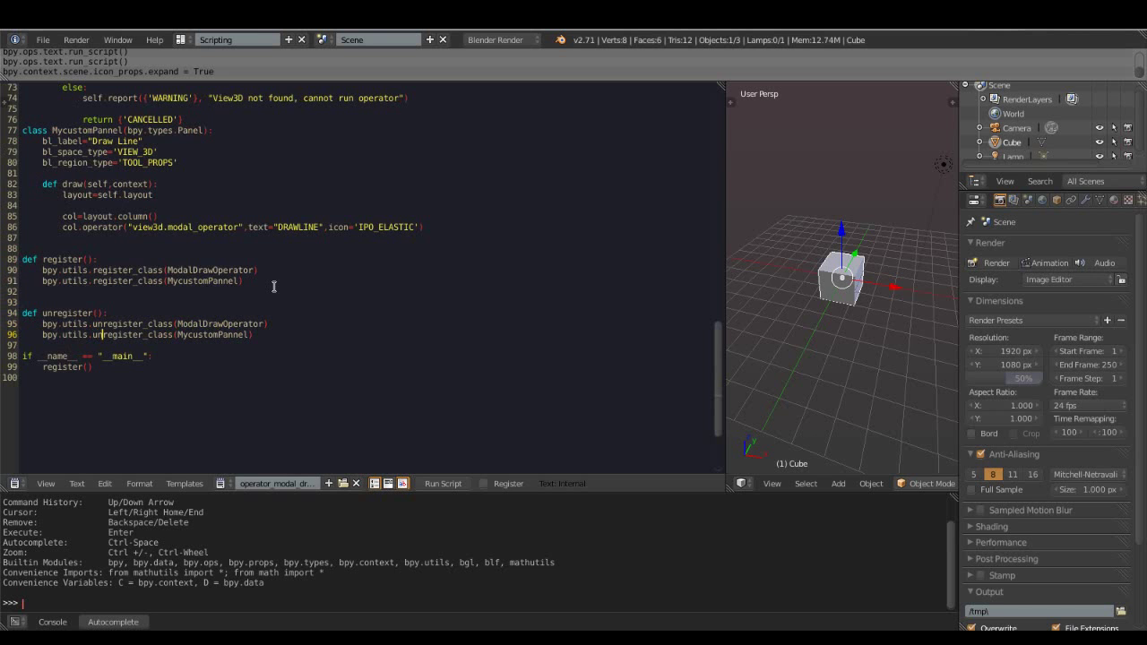
right_click(275, 286)
click(269, 321)
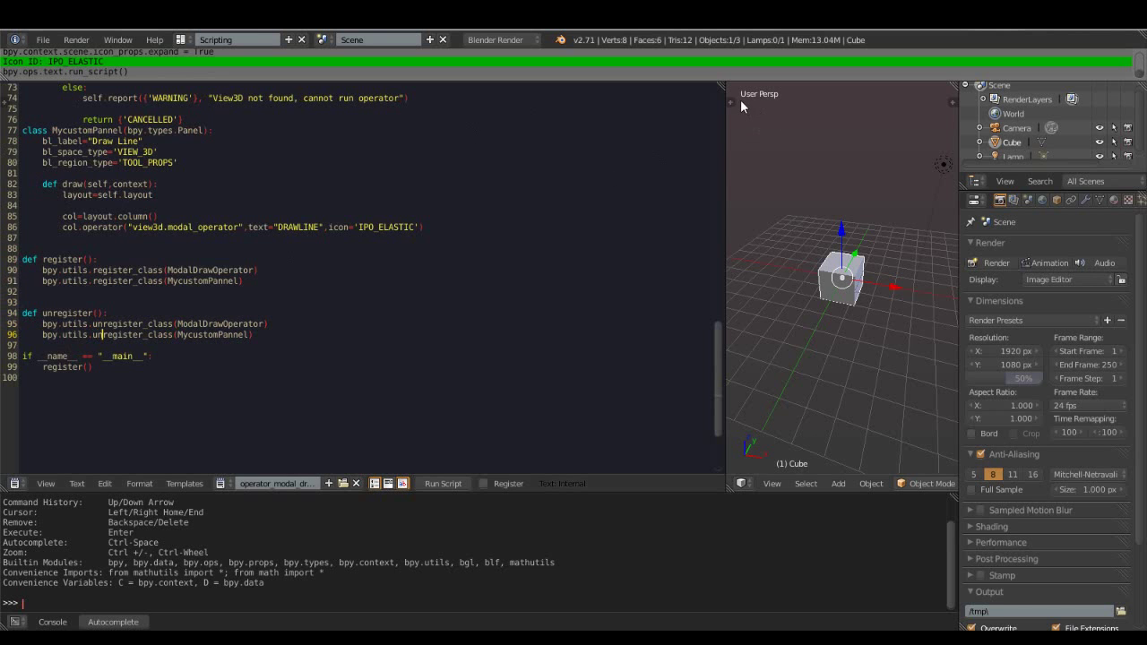
- Show the Draw Line panel in the 3D view tool shelf and test two DRAWLINE strokes
key(t)
drag(725, 107, 551, 107)
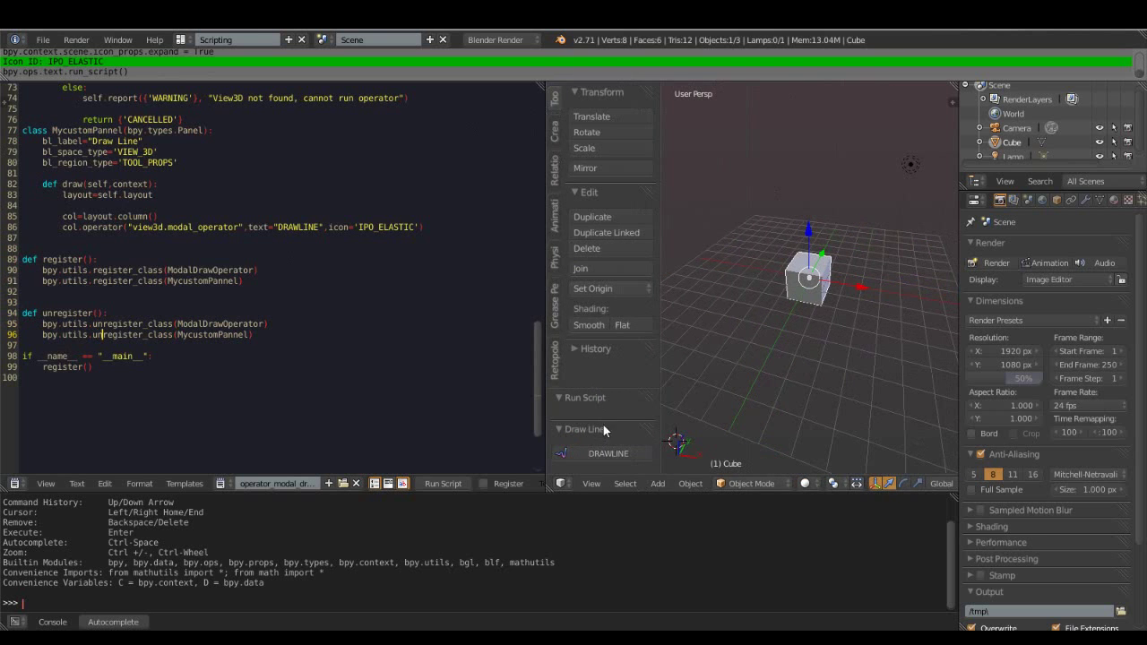
ctrl+click(587, 429)
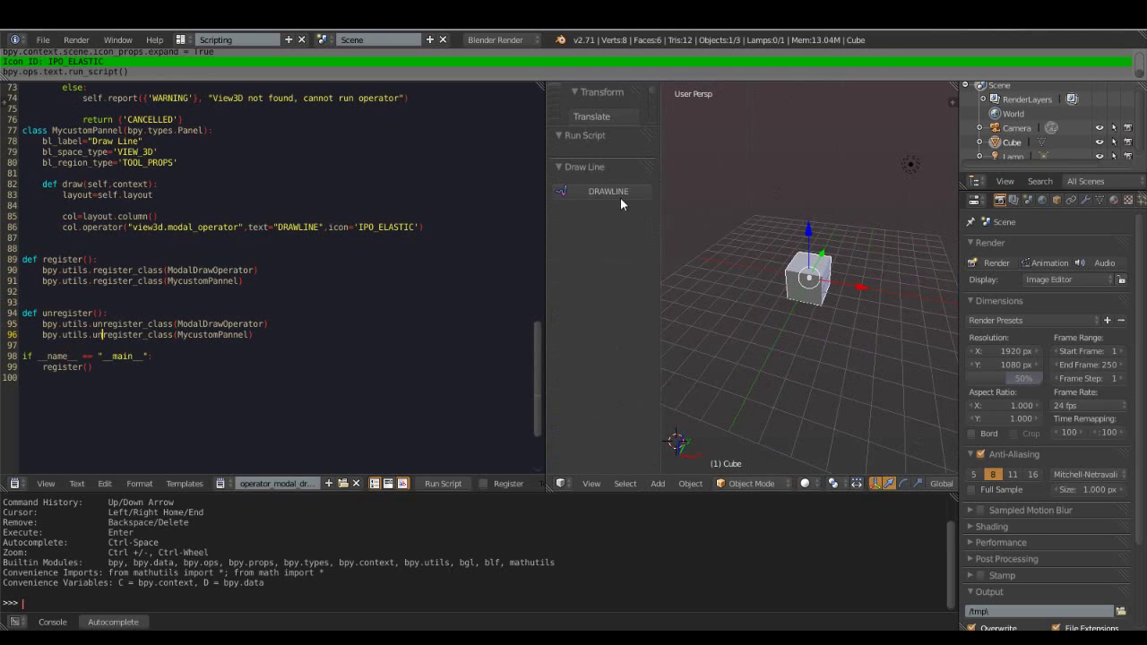
click(609, 191)
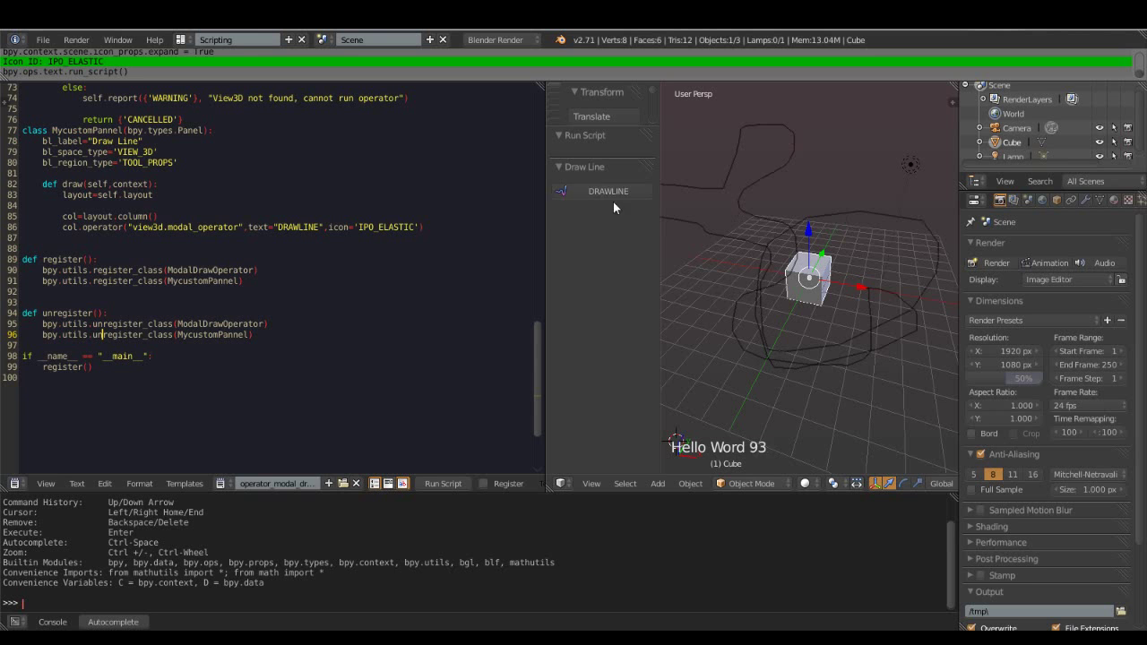
click(864, 329)
click(608, 190)
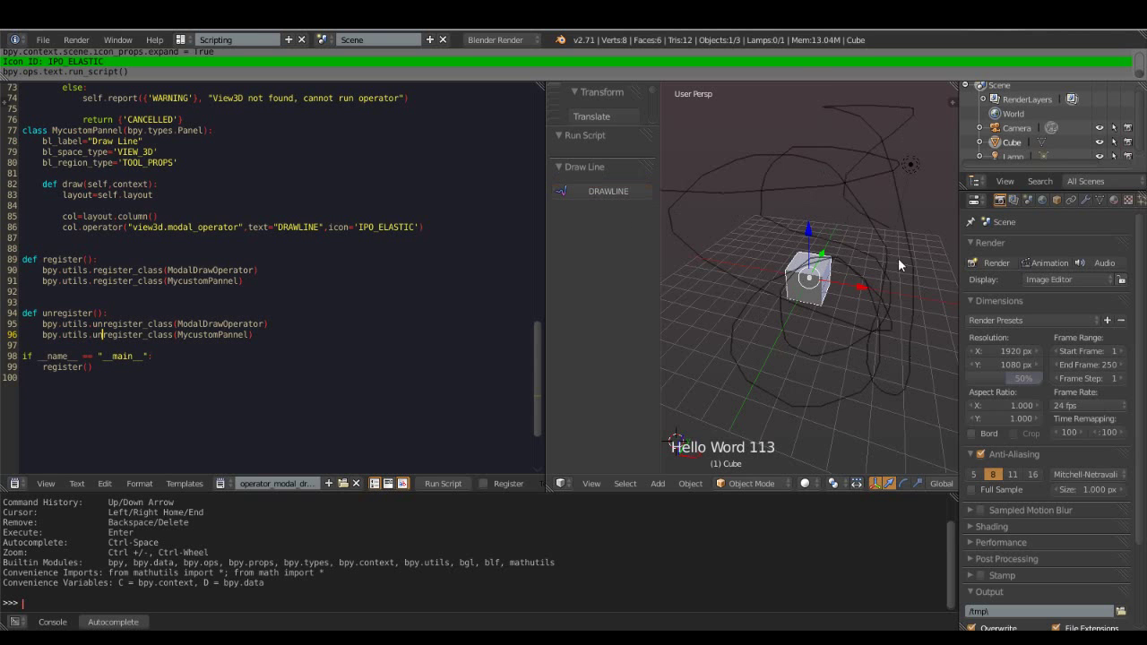
click(842, 275)
- Change the stroke colour's green value to 0.8, rerun the script and test a stroke
scroll(229, 294, up, 5)
scroll(229, 295, up, 4)
scroll(229, 294, up, 12)
scroll(229, 294, up, 3)
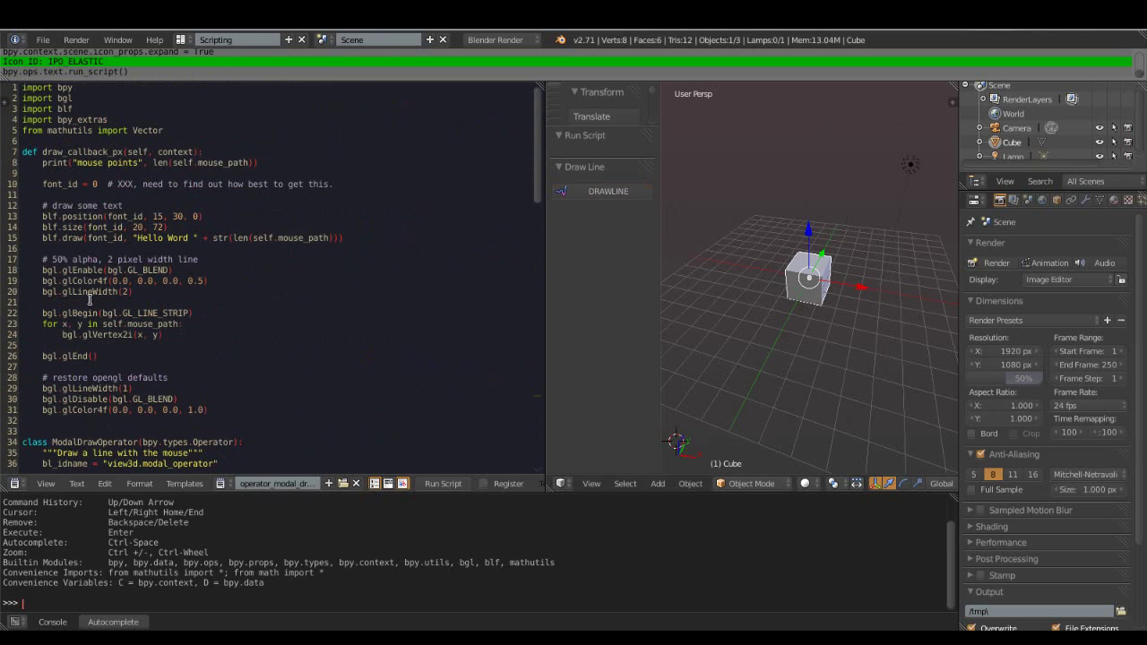
click(154, 283)
key(Delete)
text(8)
click(608, 190)
click(733, 148)
key(alt+p)
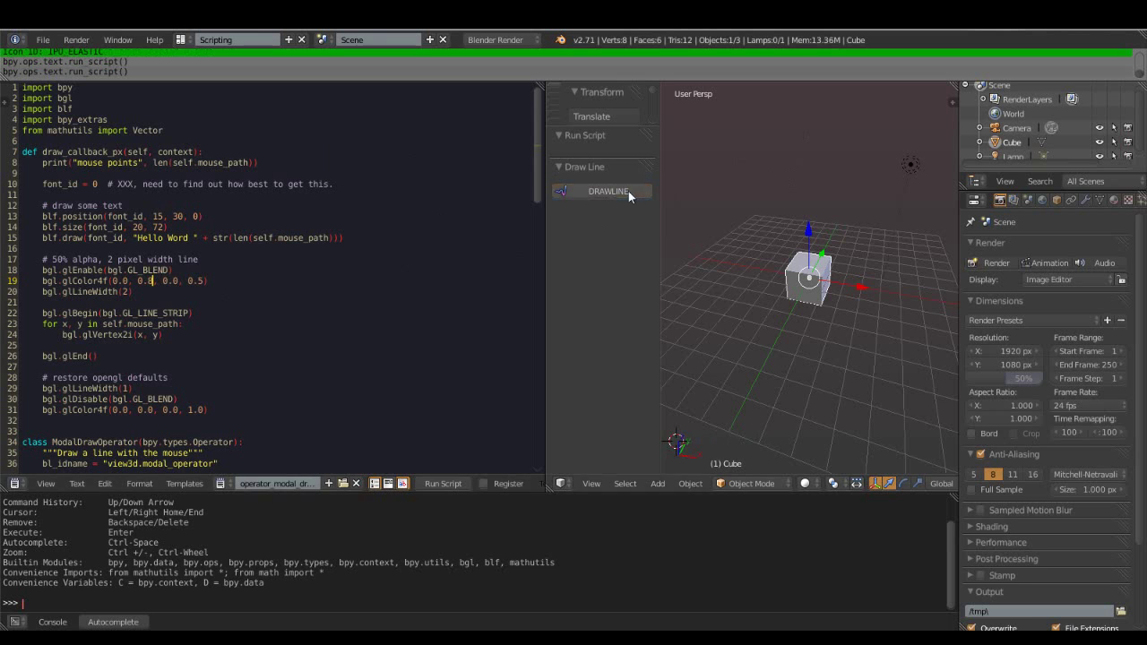
click(628, 191)
click(882, 275)
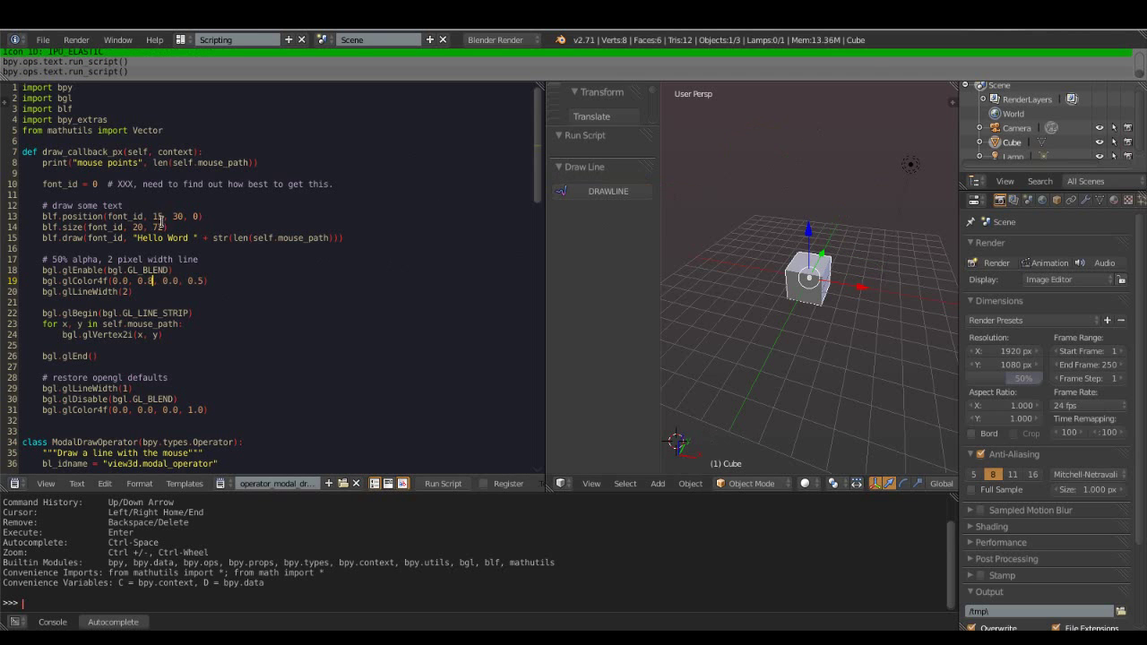
- Set the colour's alpha to 1.0, rerun the script and draw an opaque green stroke
click(206, 281)
key(BackSpace)
key(BackSpace)
key(BackSpace)
text(1.0)
right_click(421, 220)
click(421, 221)
click(640, 194)
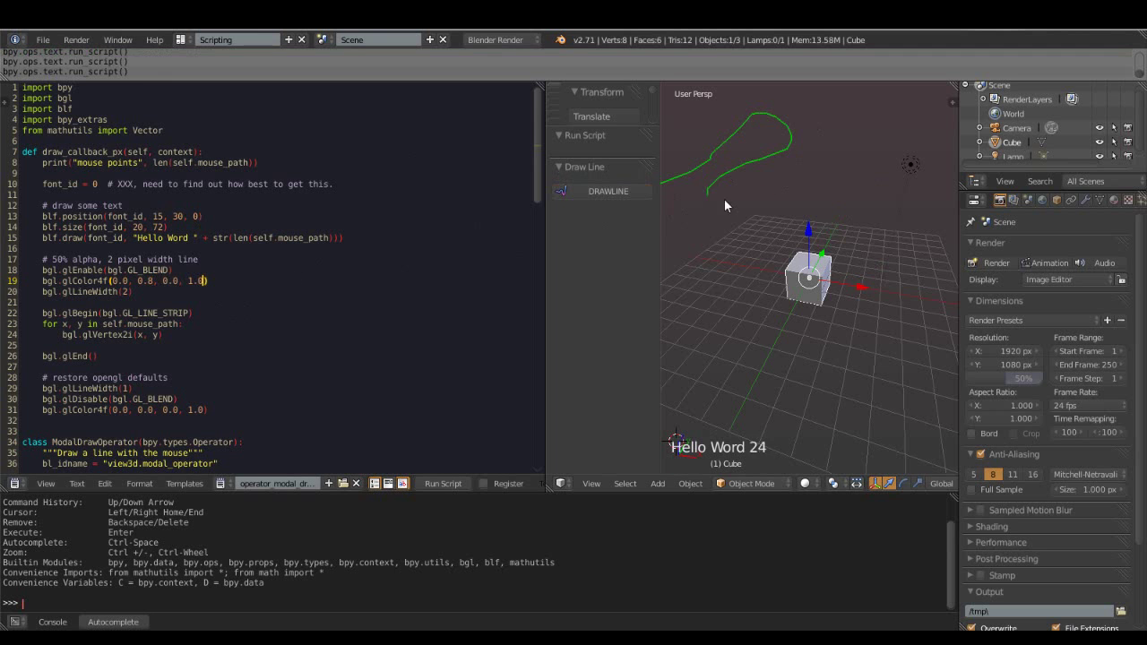
click(877, 165)
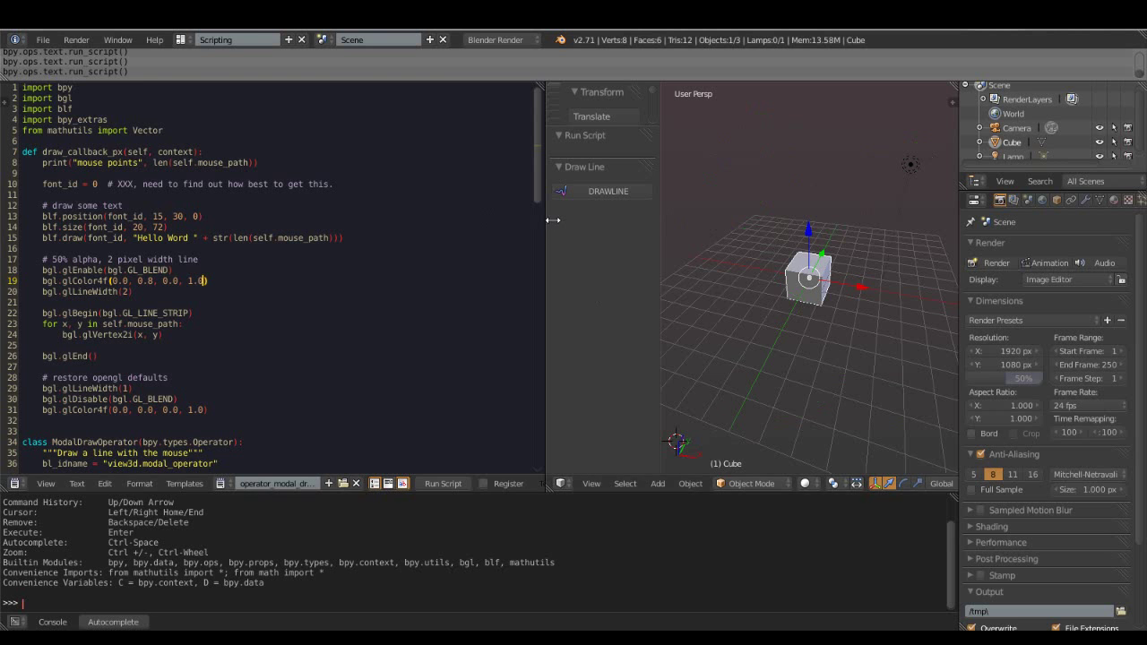
- Delete the draw_handler_remove line from the LEFTMOUSE branch
drag(547, 223, 495, 223)
scroll(130, 248, down, 7)
scroll(130, 248, down, 3)
scroll(130, 248, down, 4)
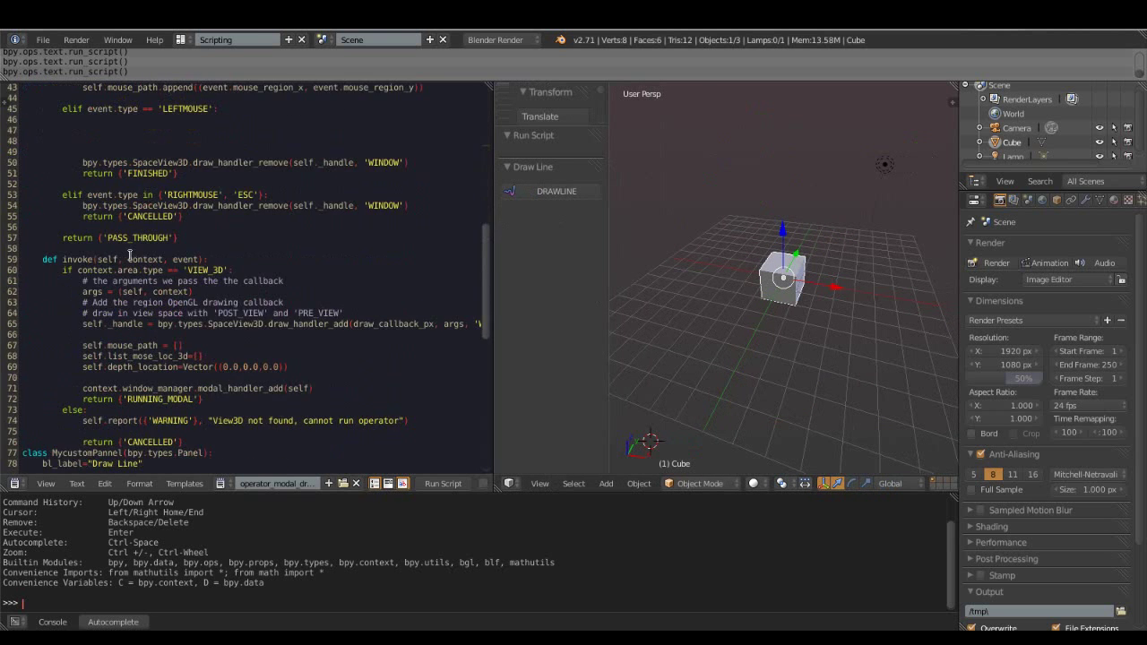
scroll(179, 251, down, 1)
scroll(264, 259, down, 1)
scroll(264, 258, up, 3)
scroll(235, 206, up, 2)
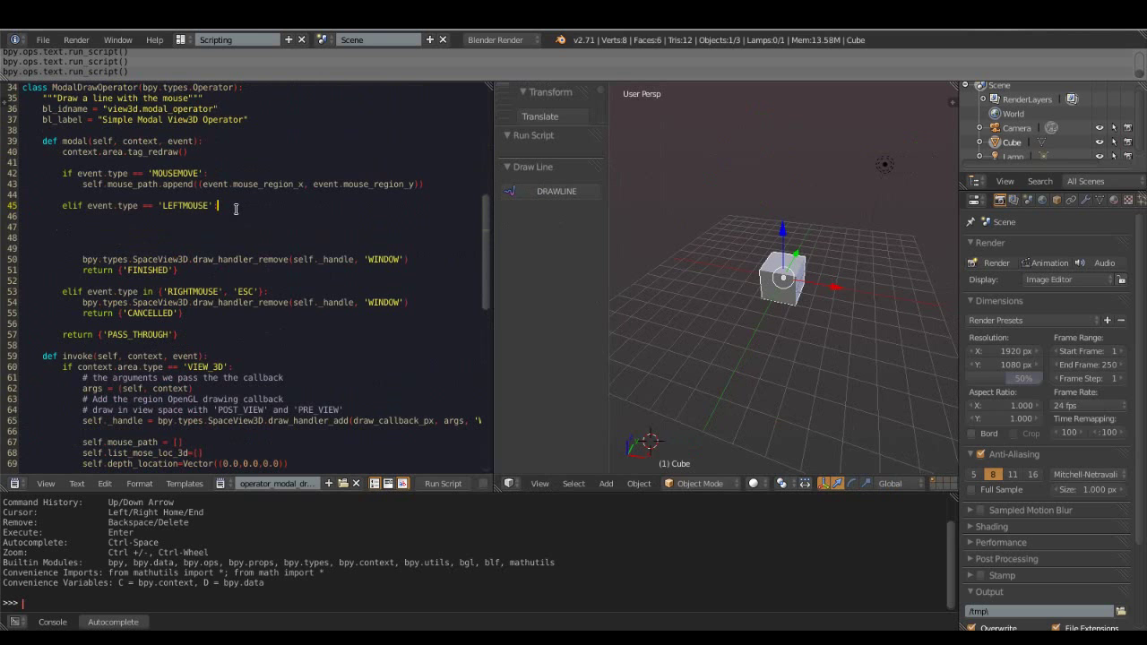
scroll(236, 208, down, 1)
scroll(236, 209, up, 1)
drag(85, 263, 425, 263)
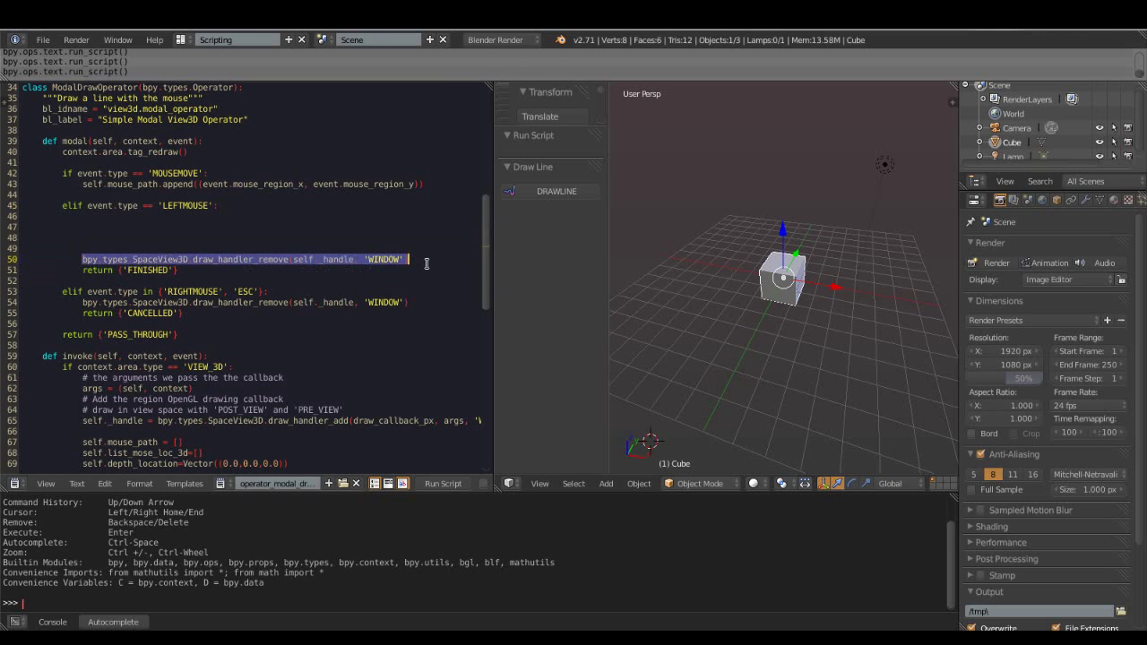
key(BackSpace)
- Add mouse_loc_2d=Vector((0.0,0.0,0.0)) as the first line of the LEFTMOUSE branch
click(238, 213)
key(Return)
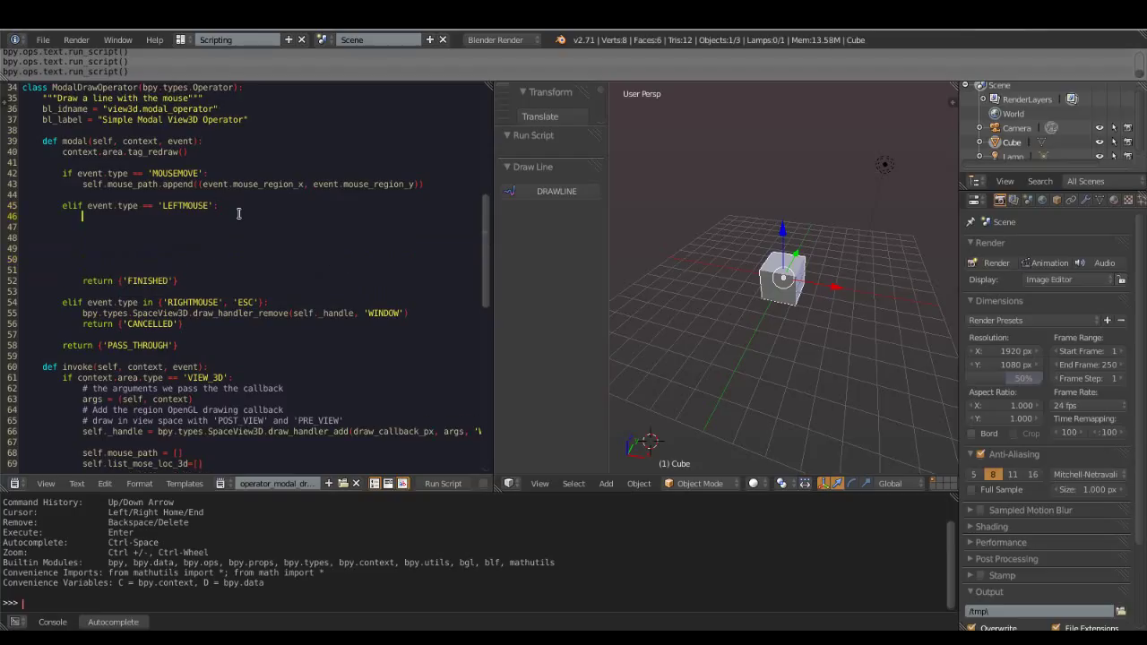
text(co)
key(BackSpace)
key(BackSpace)
text(mouse_loc)
text(_2d=)
text(Vector((0.0)
text(,0.0,0.0)
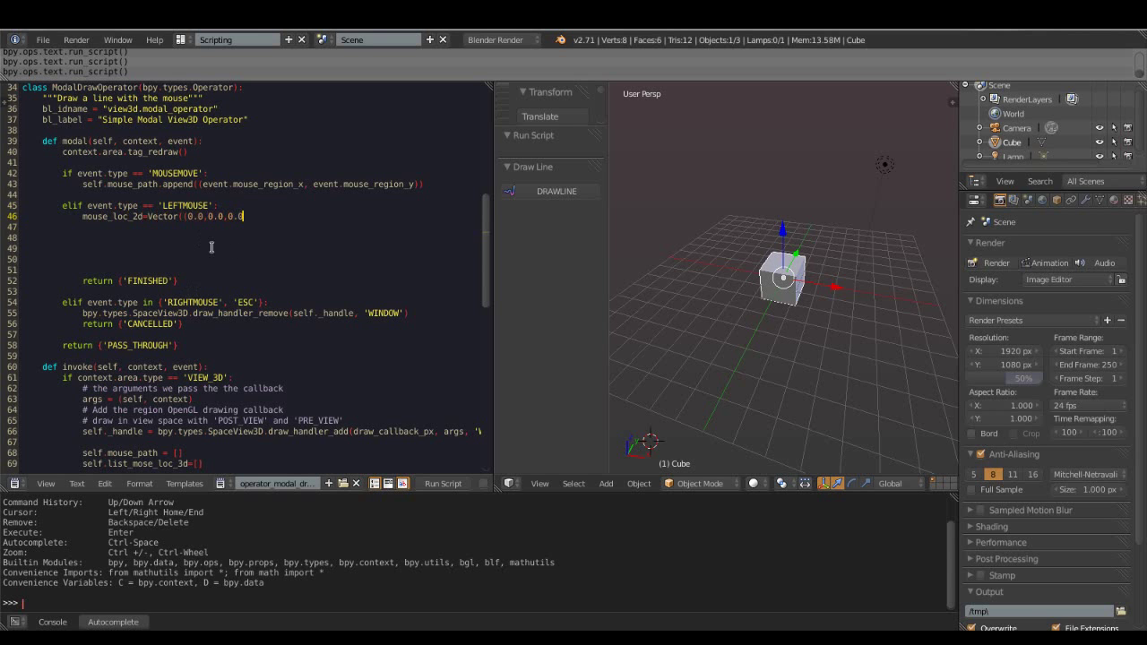
text()))
key(Return)
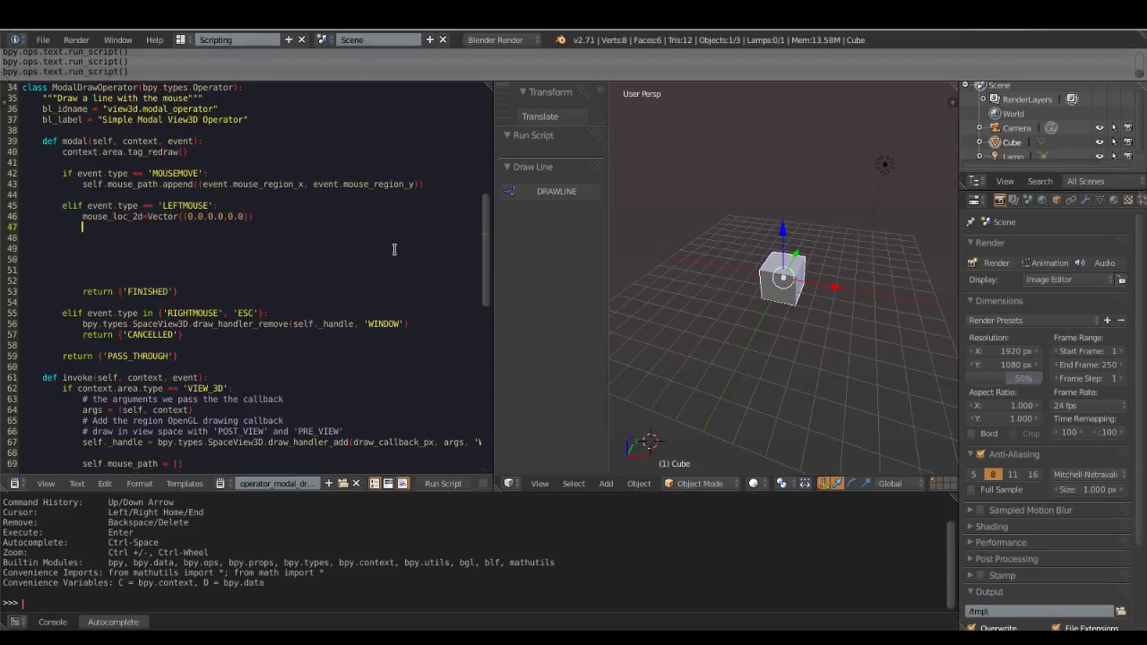
- Add self.mouse_path.append(mouse_loc_2d) below the Vector line
text(self.mous)
key(ctrl+space)
key(Down)
key(Return)
text(.append)
key(ctrl+space)
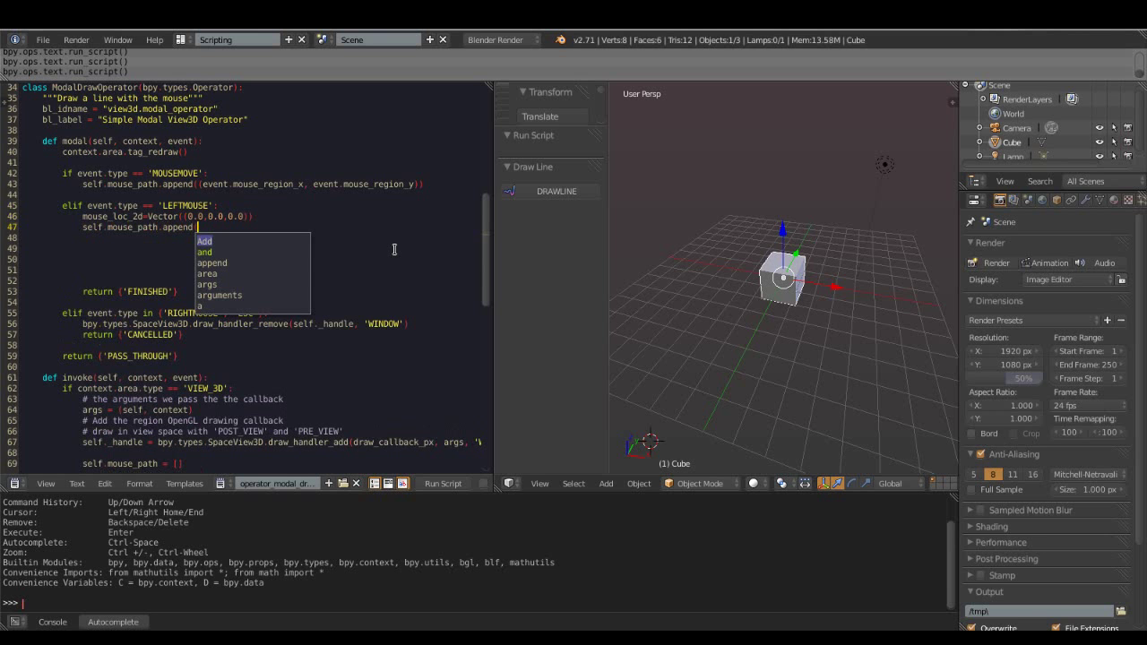
key(Escape)
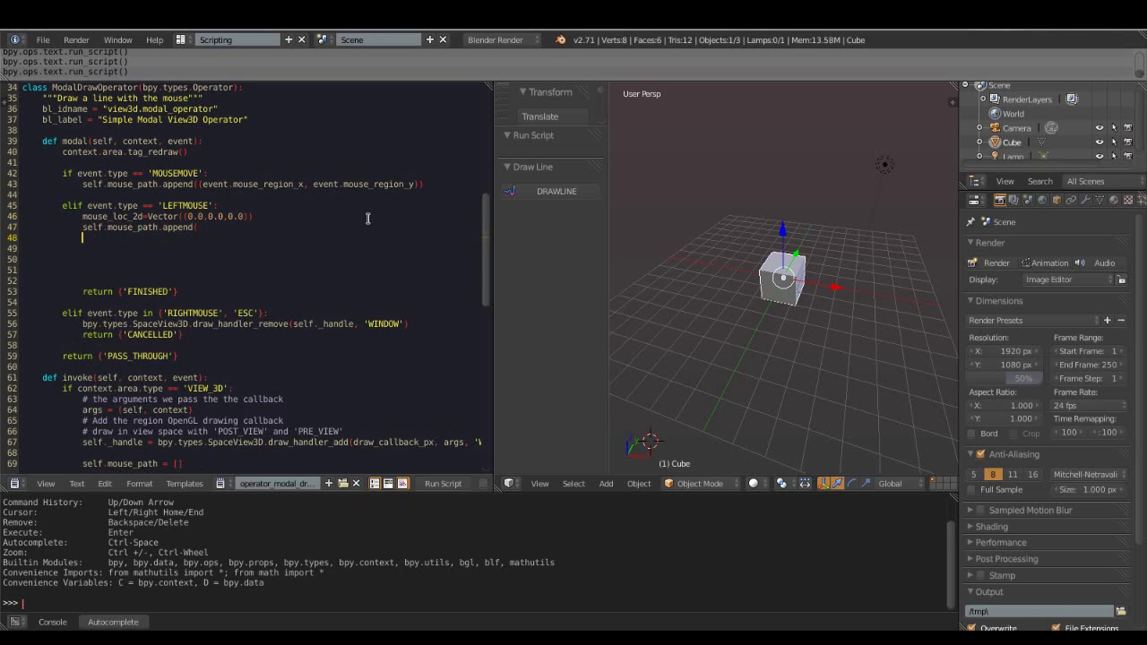
text((mou)
key(ctrl+space)
key(Return)
text())
key(Return)
- Start another line with mouse_loc_2d below the append call
key(Return)
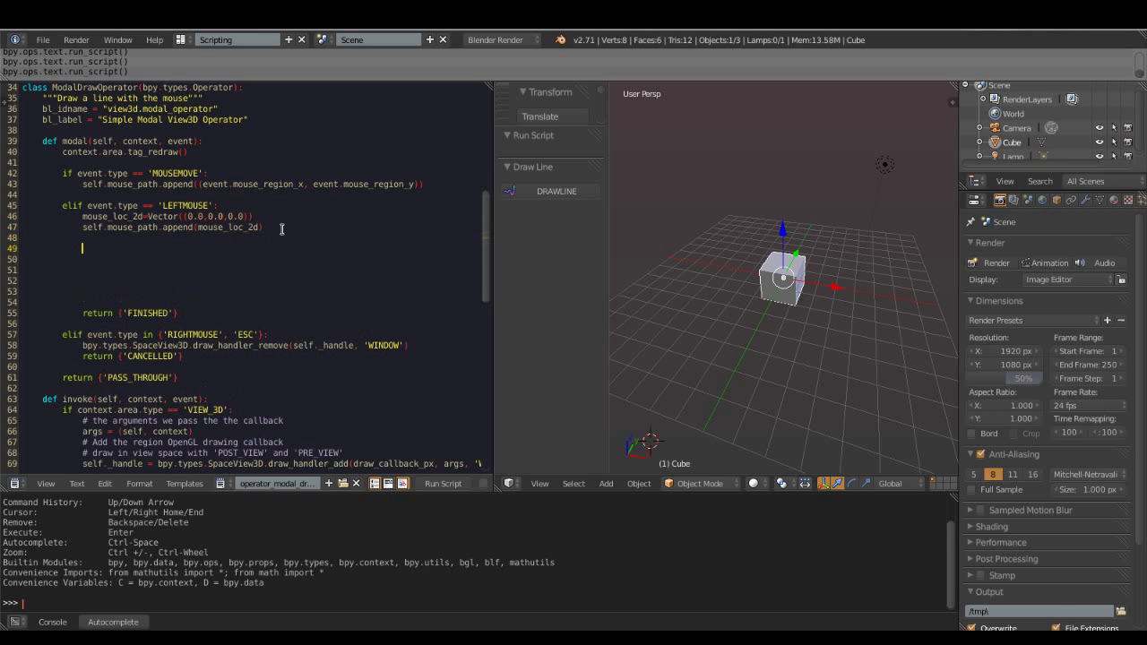
text(mou)
key(Return)
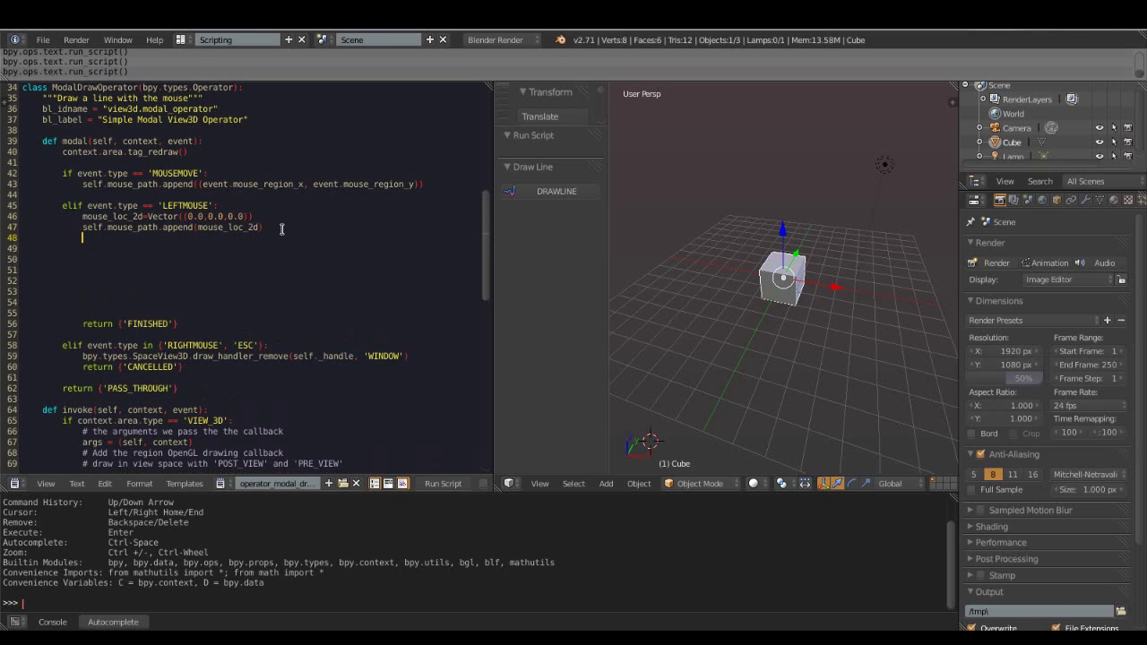
key(Return)
text(mouse_)
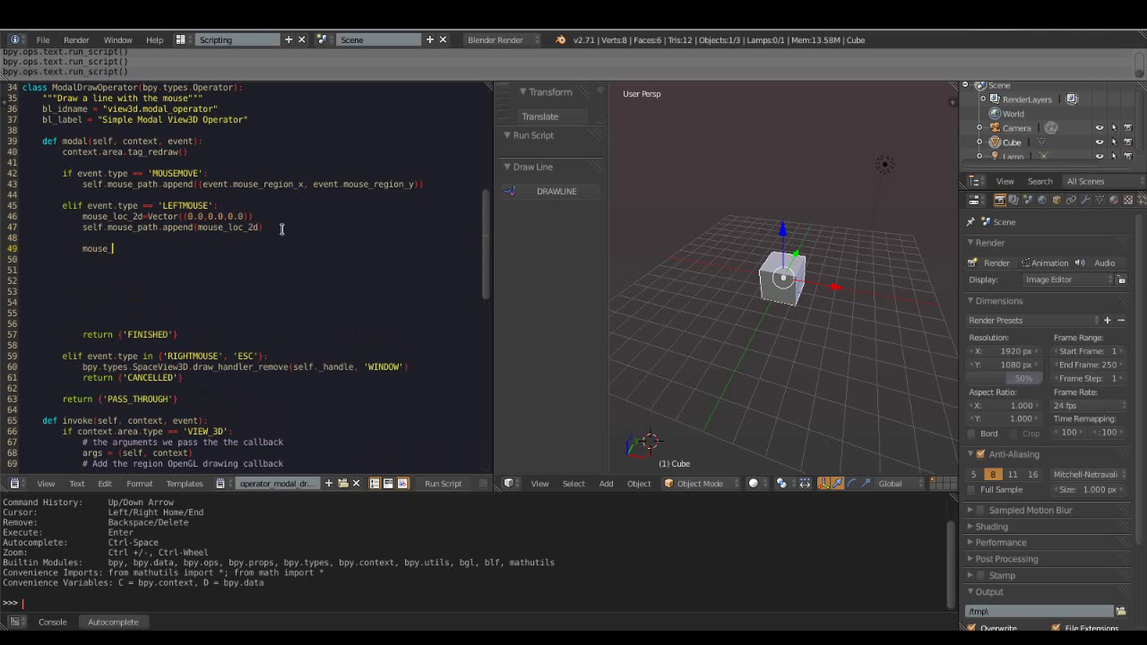
key(ctrl+space)
key(Return)
scroll(282, 230, up, 9)
scroll(282, 229, up, 2)
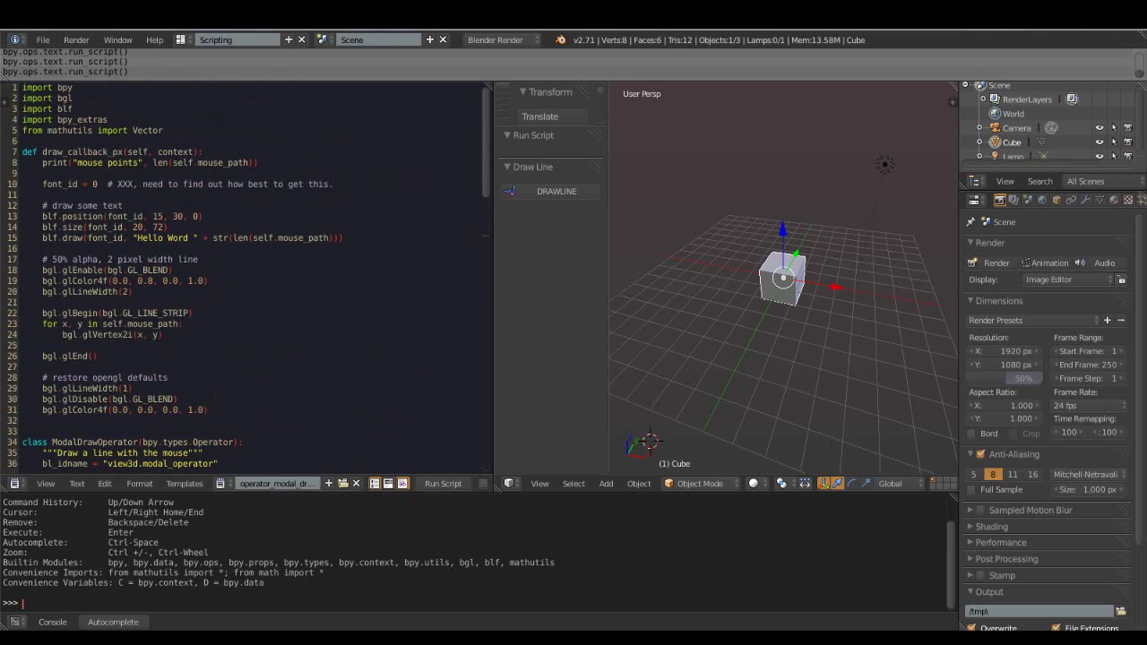
key(alt+Tab)
- Copy the region_2d_to_location_3d signature from the view3d_utils docs and return to Blender
right_click(659, 238)
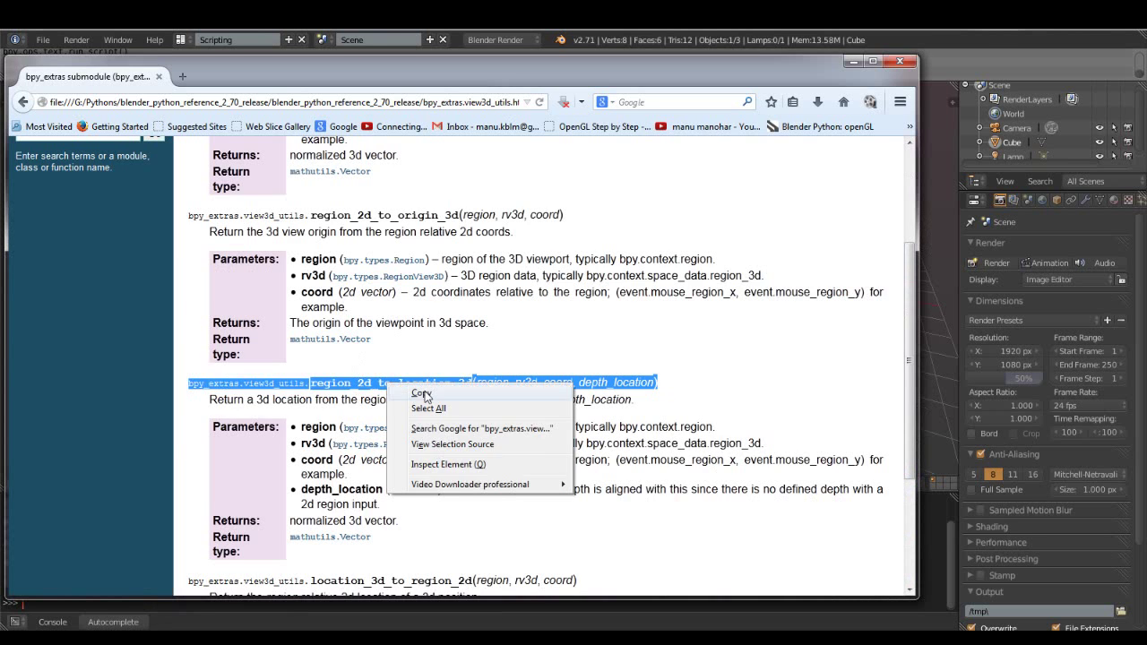
click(673, 250)
scroll(652, 266, down, 1)
mouse_move(188, 220)
mouse_down()
mouse_move(688, 235)
mouse_move(285, 233)
mouse_up()
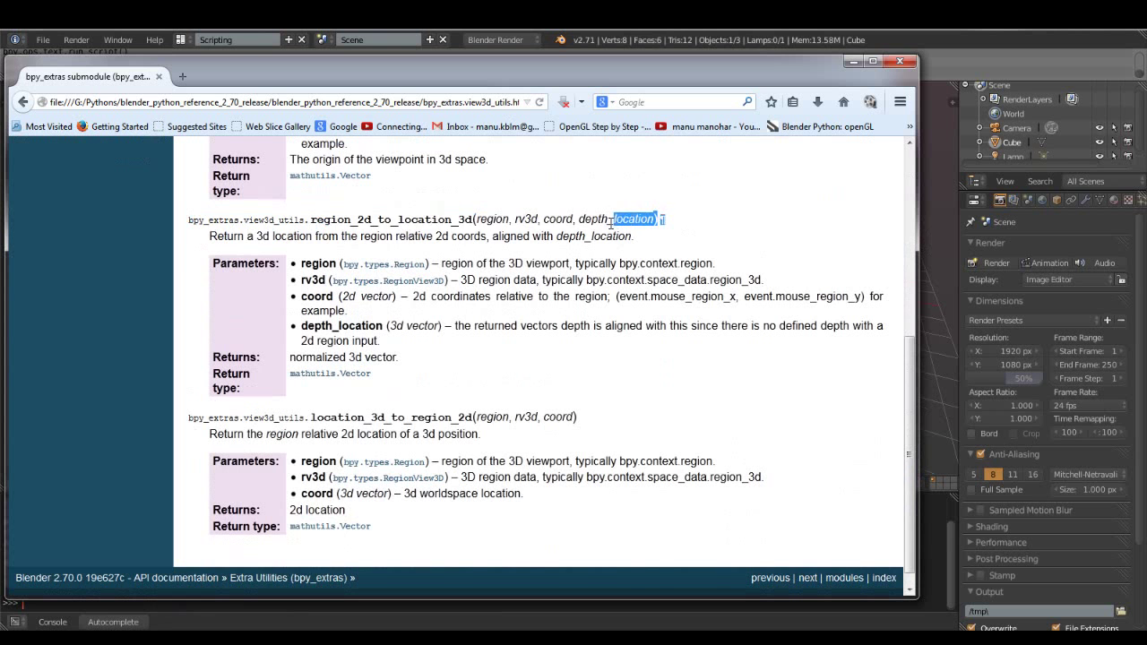
right_click(206, 224)
click(235, 232)
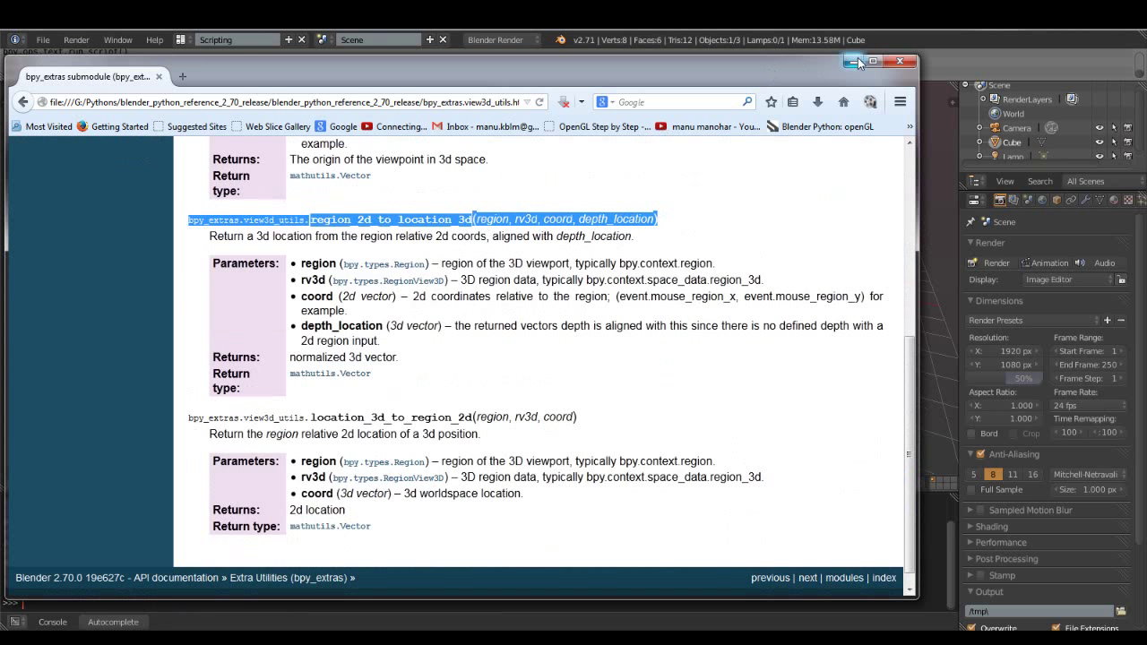
key(alt+Tab)
scroll(263, 291, down, 2)
scroll(262, 292, down, 1)
scroll(203, 245, up, 2)
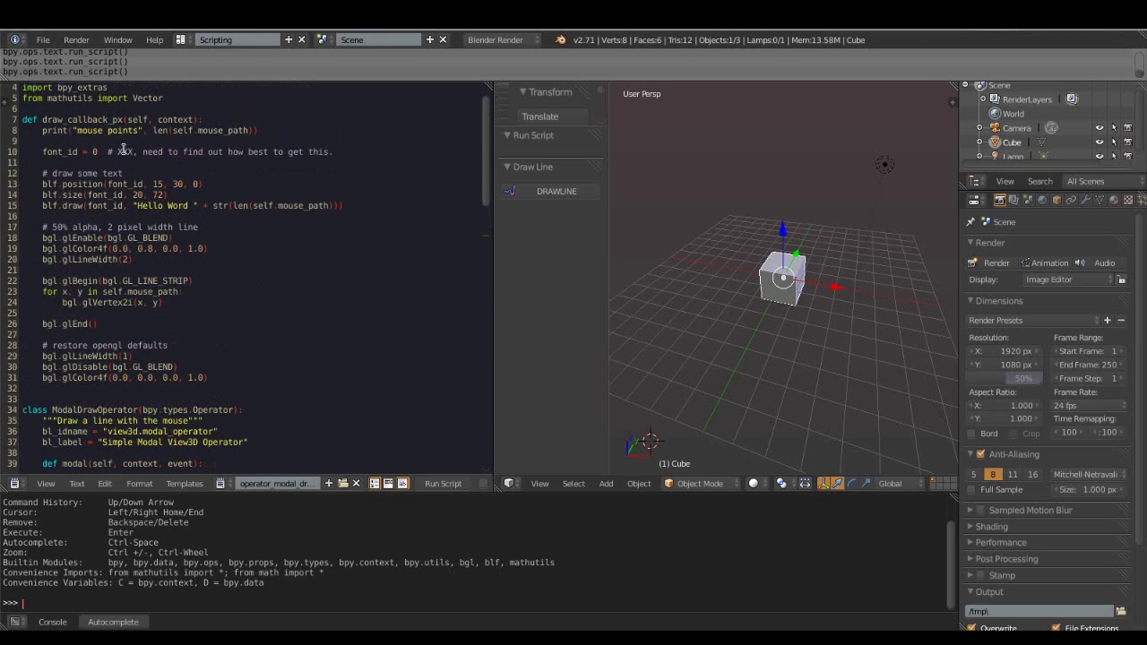
- Add region=context.region and rv3d=context.space_data.region_3d at the top of modal
scroll(109, 128, down, 3)
scroll(110, 129, down, 3)
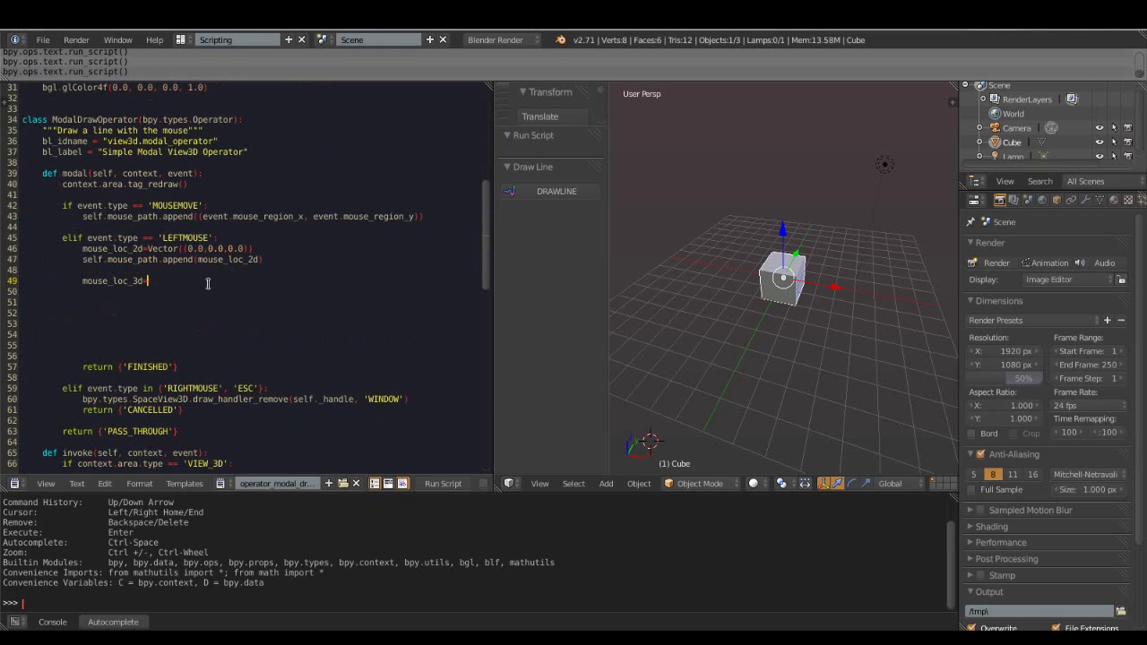
scroll(355, 426, right, 5)
scroll(253, 346, left, 4)
scroll(450, 350, left, 1)
drag(508, 327, 827, 328)
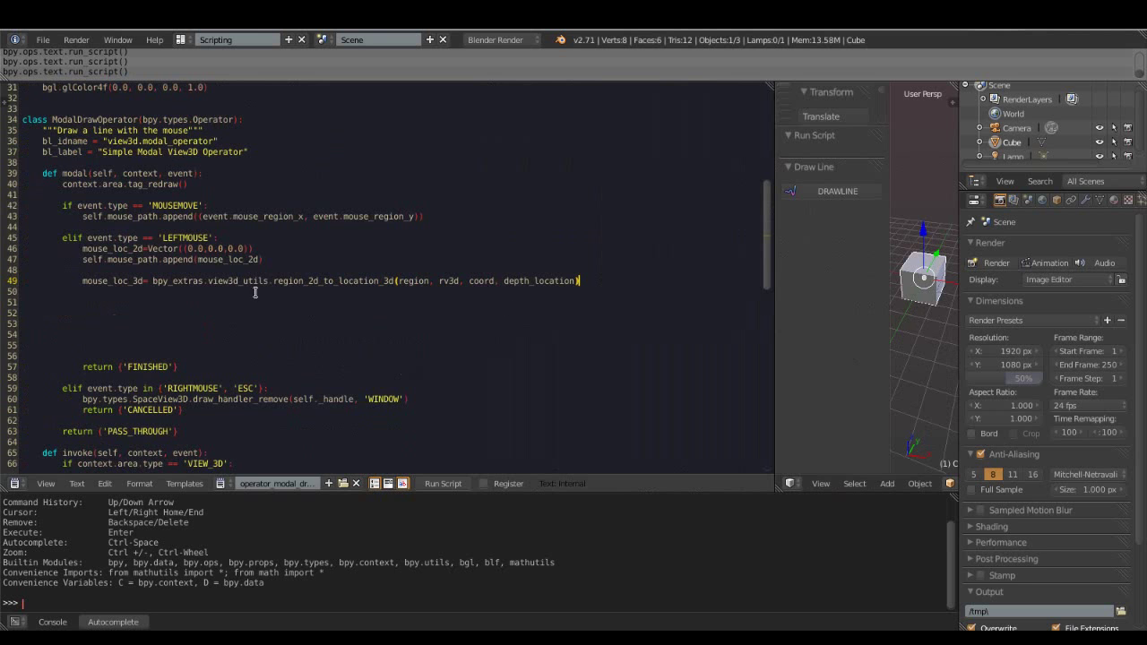
scroll(166, 228, up, 1)
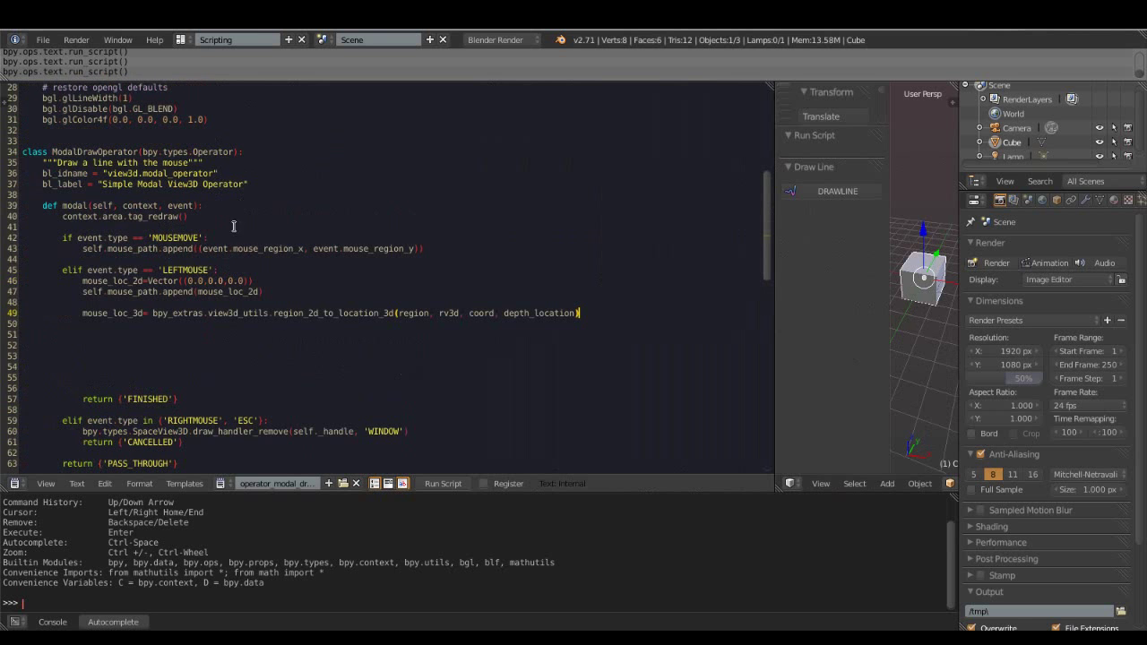
click(247, 212)
key(Return)
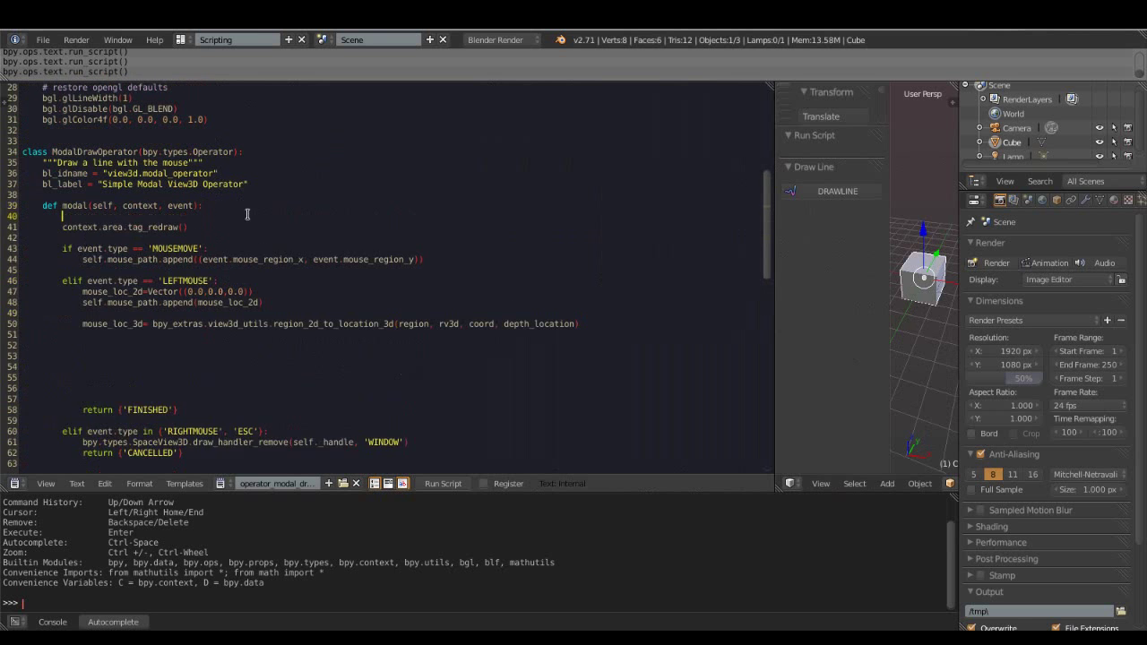
text(region=)
text(context )
text(.region)
key(Return)
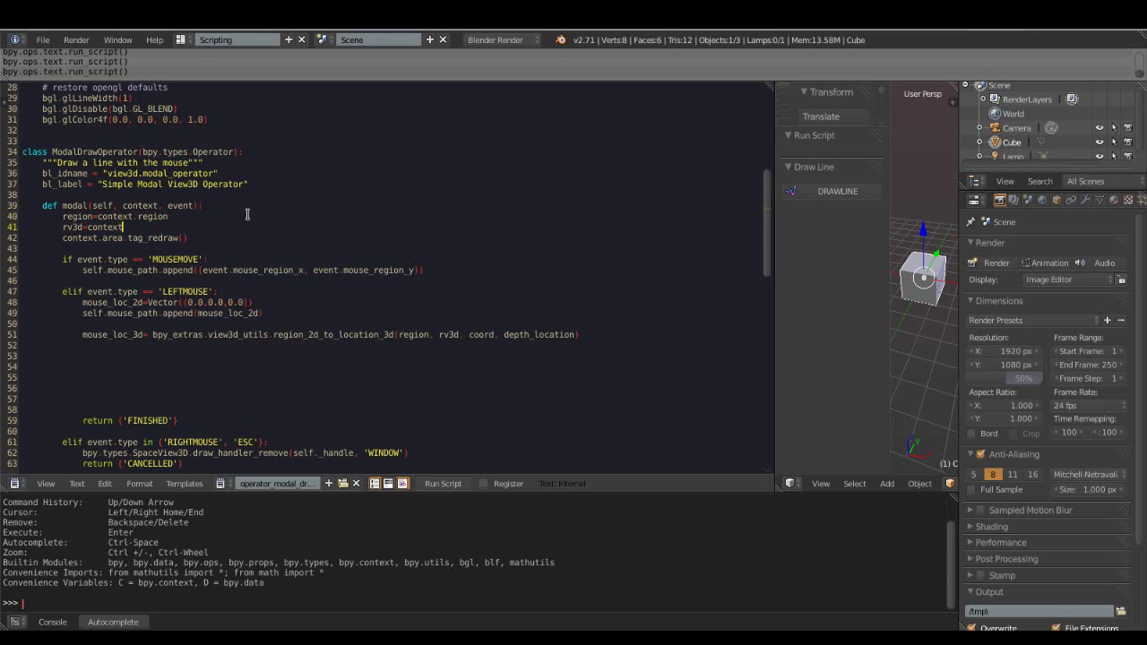
text(_data.re)
text(gion_3d)
- Replace coord with mouse_loc_2d, prefix depth_location with self., and run the script
double_click(491, 335)
text(mouse)
key(ctrl+space)
key(Return)
text(self.)
right_click(378, 292)
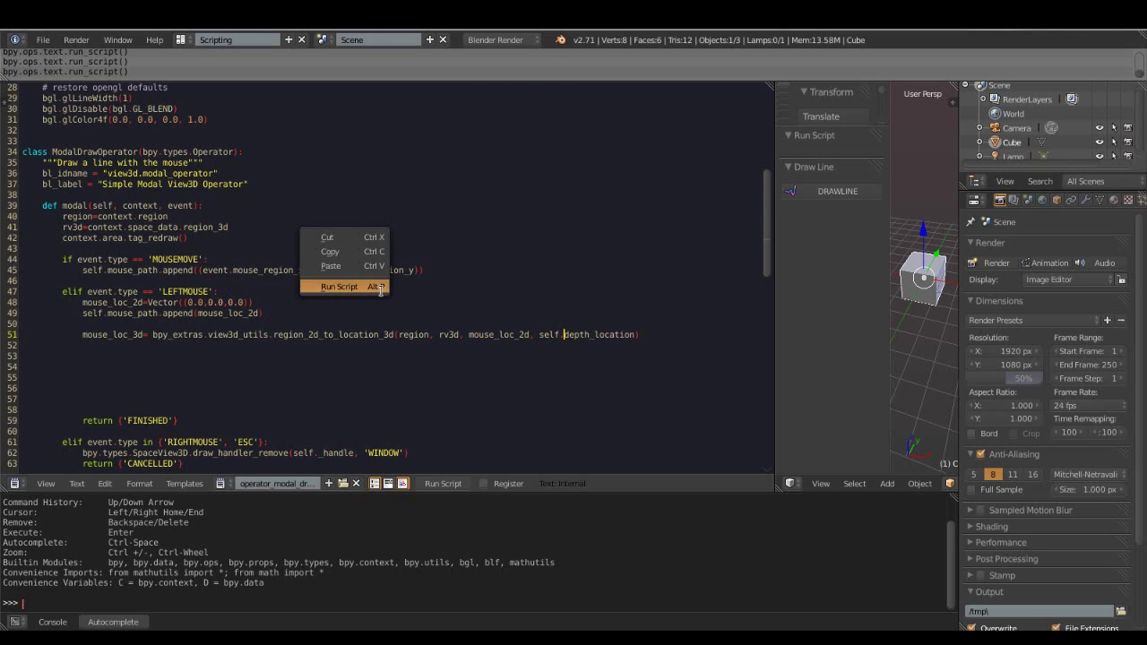
click(146, 357)
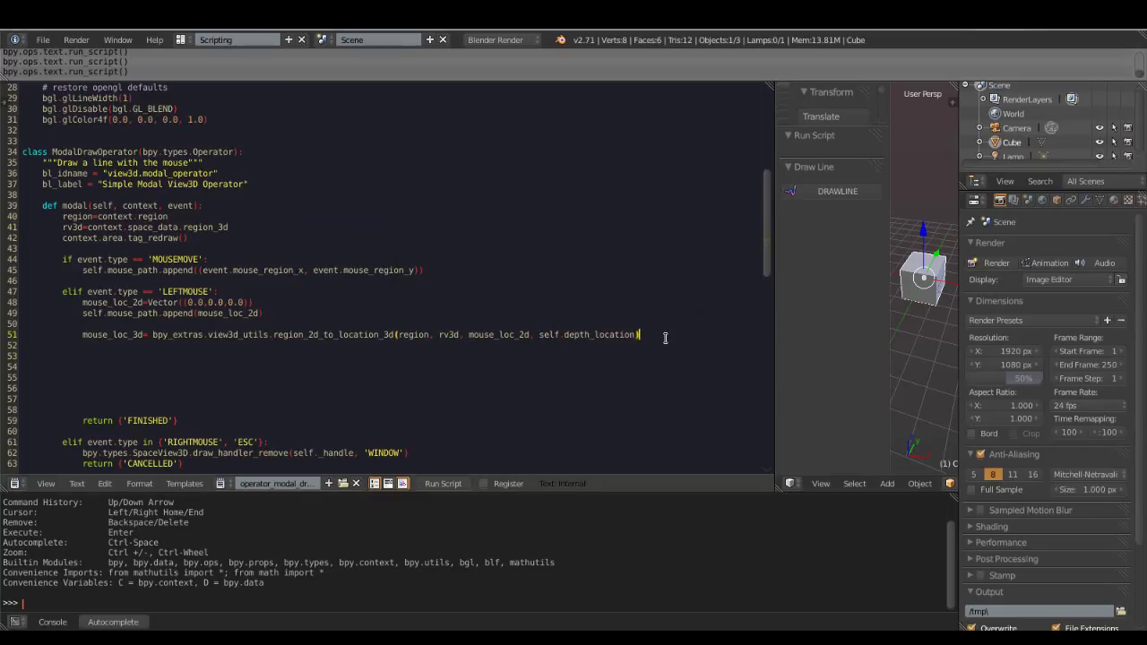
- Add self.list_mose_loc_3d.append(mouse_loc_3d) below the conversion line
key(Return)
key(Return)
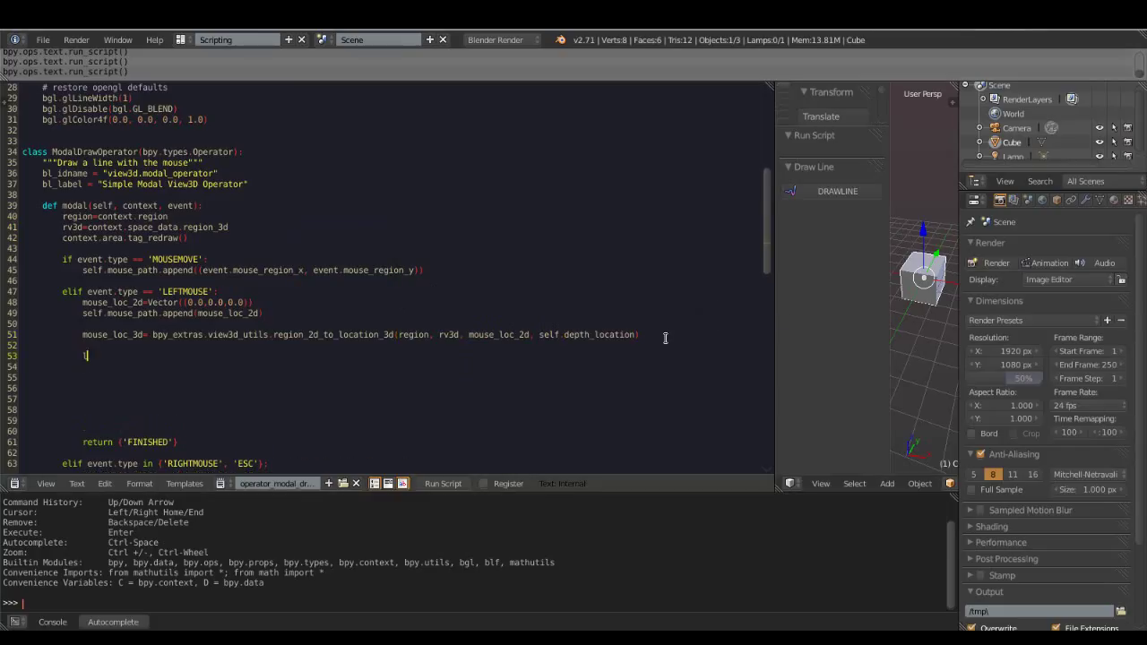
text(self.lis)
text(t_mose_loc_3d.app)
text(end(mouse)
key(ctrl+space)
key(Down)
key(Return)
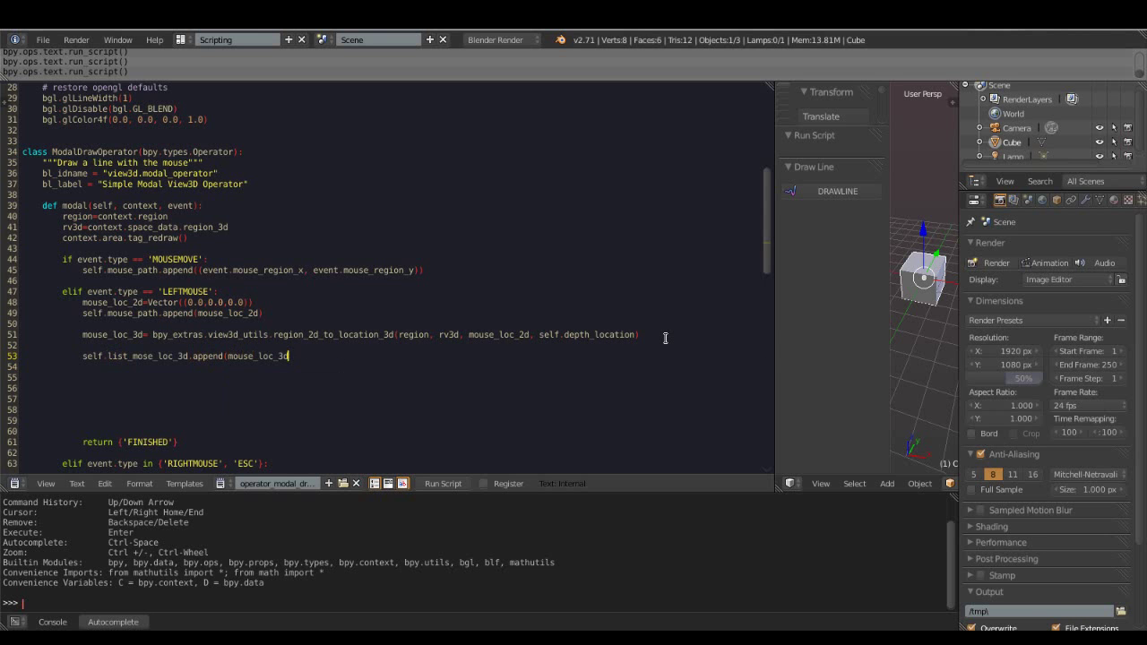
key(Return)
key(Down)
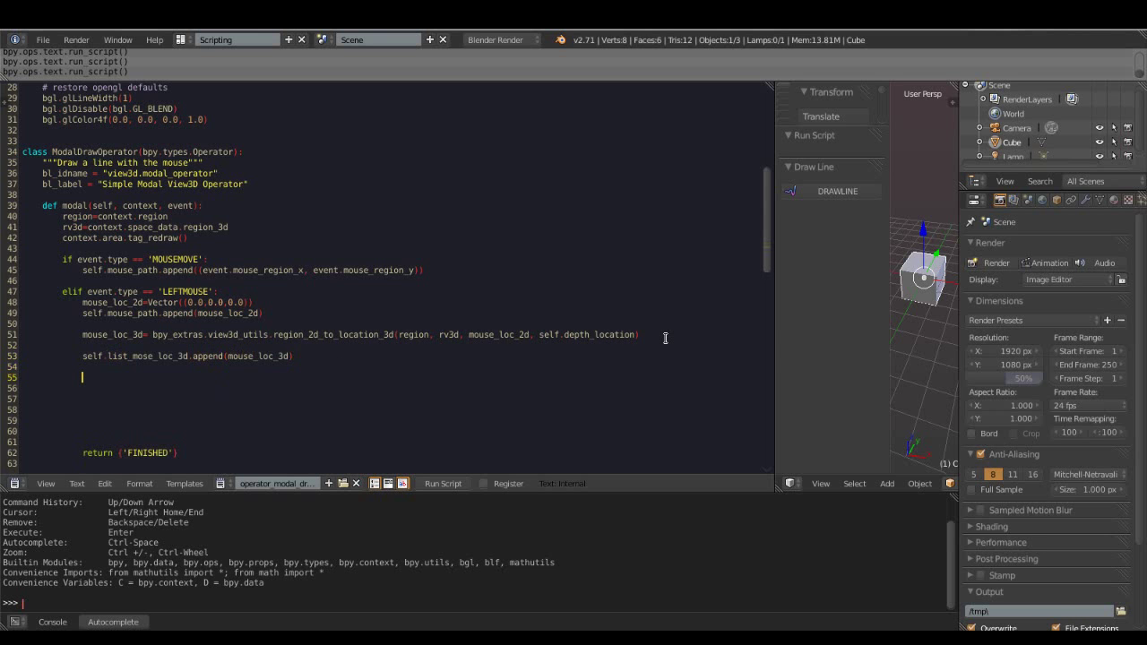
key(Delete)
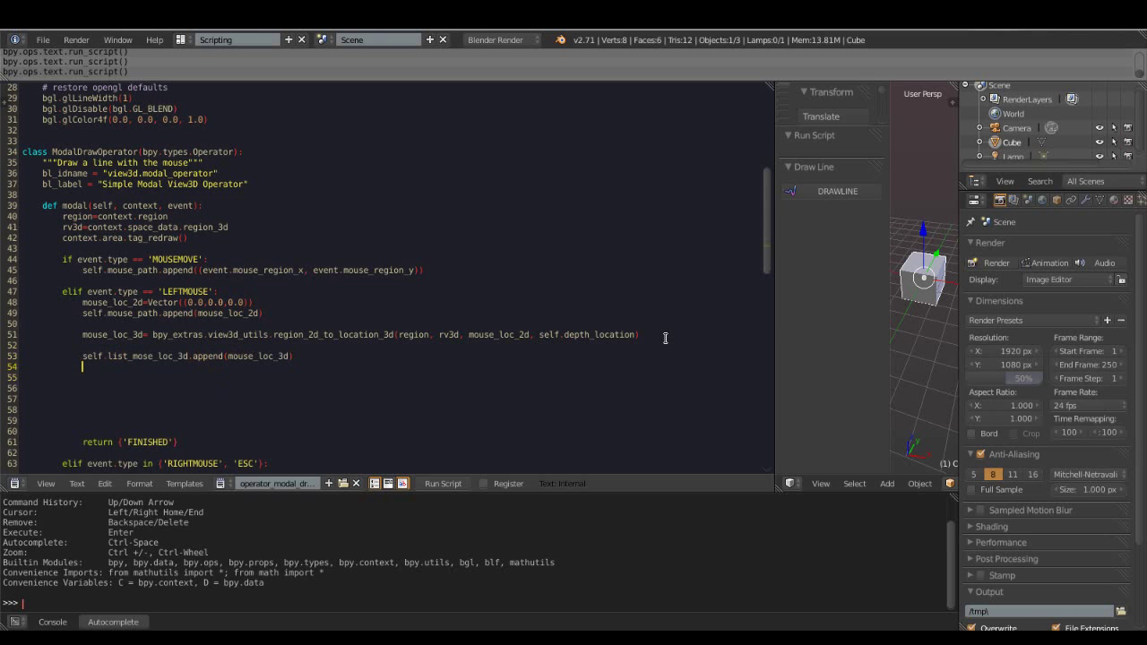
key(Delete)
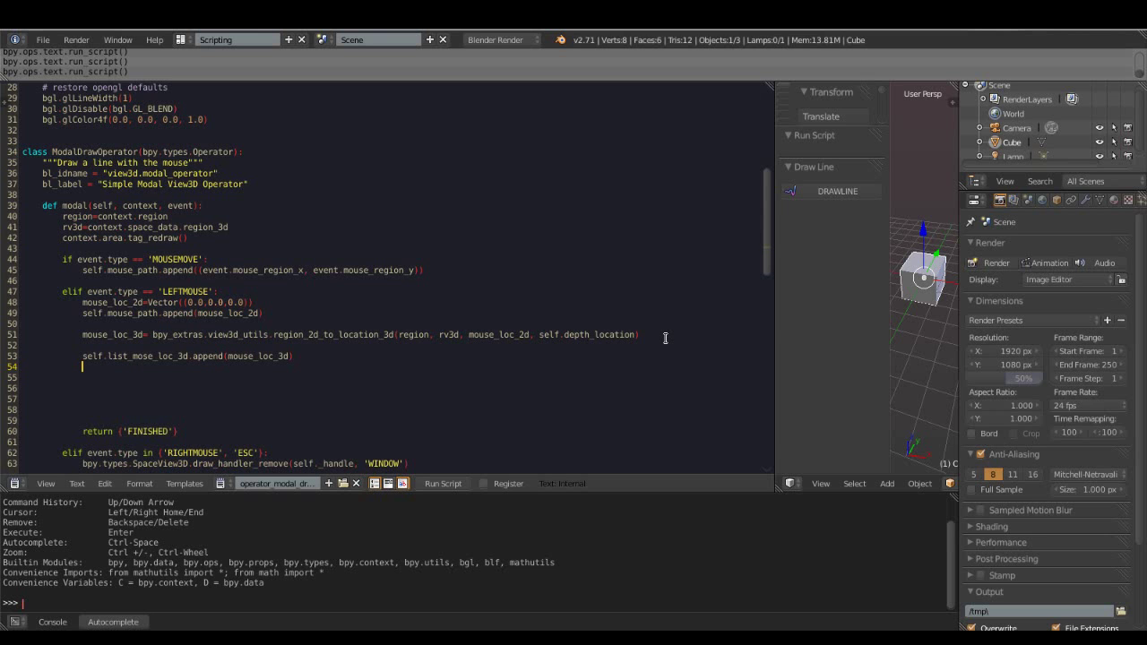
- Add self.depth_location=self.list_mose_loc_3d[-1] after the append line
key(Return)
key(ctrl+space)
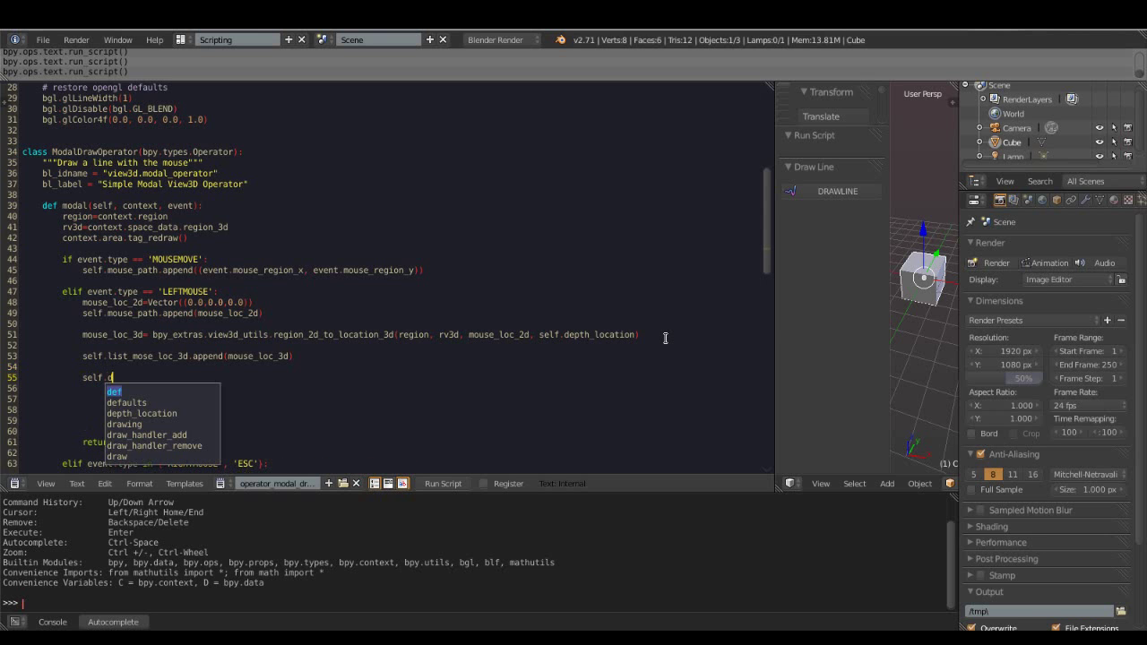
key(Down)
key(Down)
key(Return)
text(=self)
key(ctrl+space)
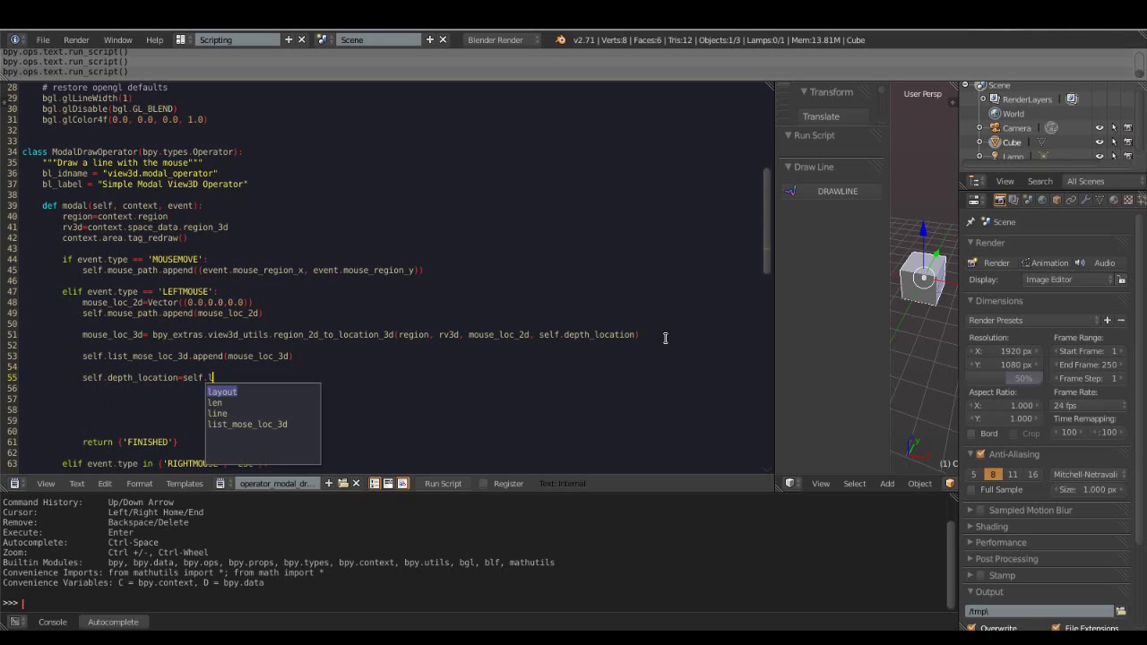
key(Down)
key(Down)
key(Return)
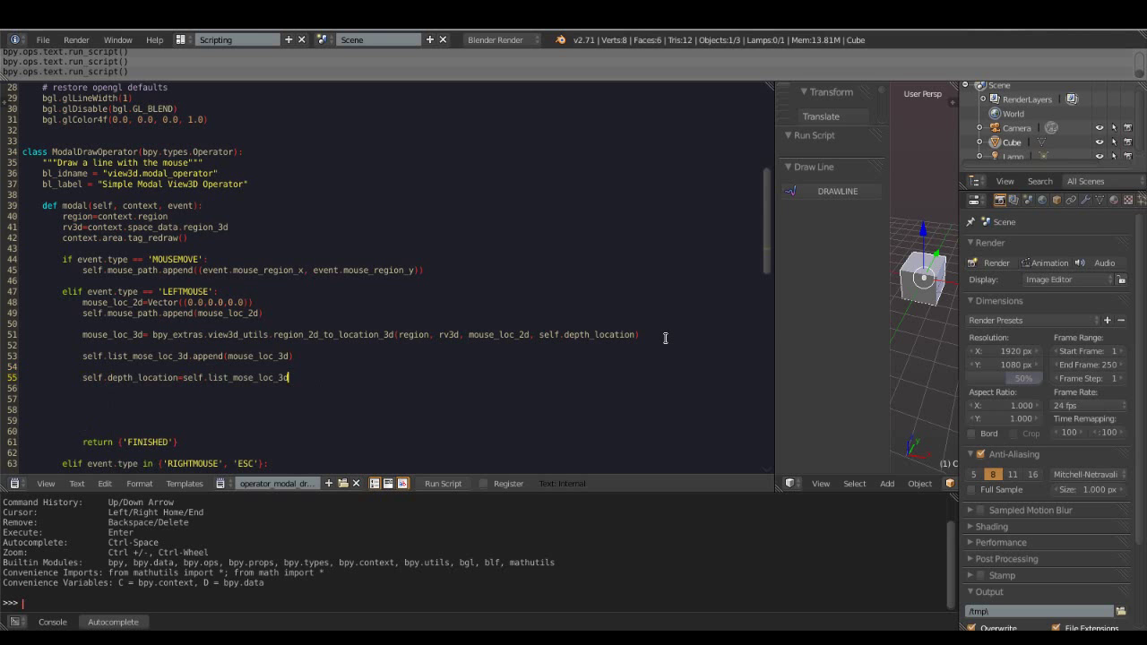
text(-1)
key(Return)
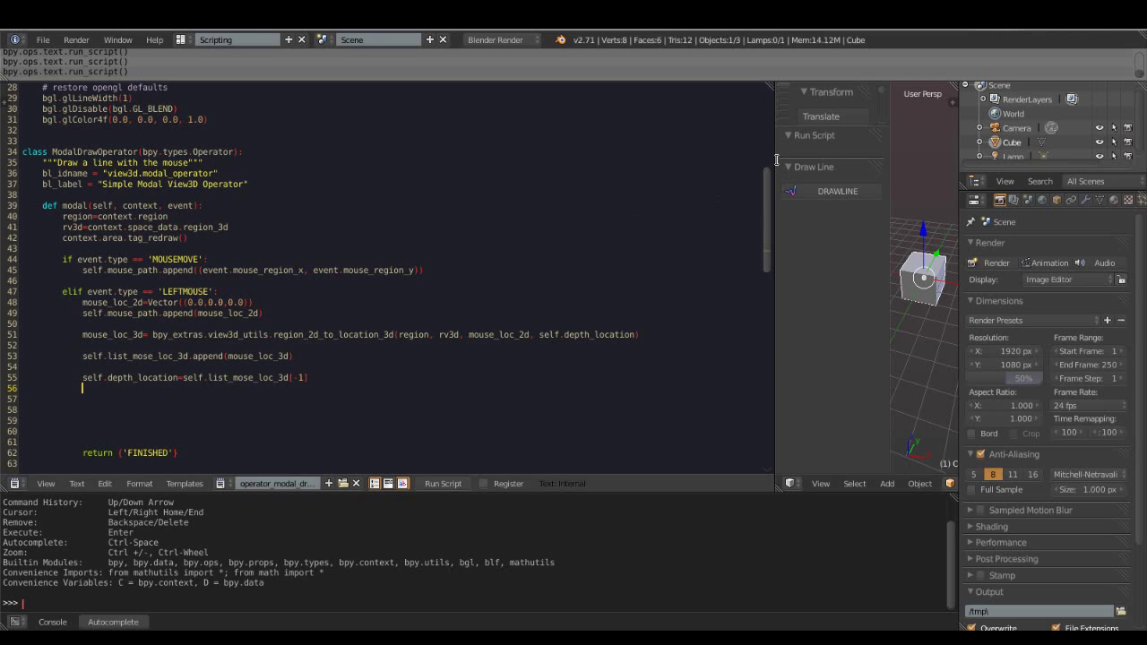
drag(776, 159, 572, 165)
- Test DRAWLINE twice in the 3D view, cancelling each time with a right-click
click(634, 191)
right_click(896, 317)
scroll(99, 306, down, 3)
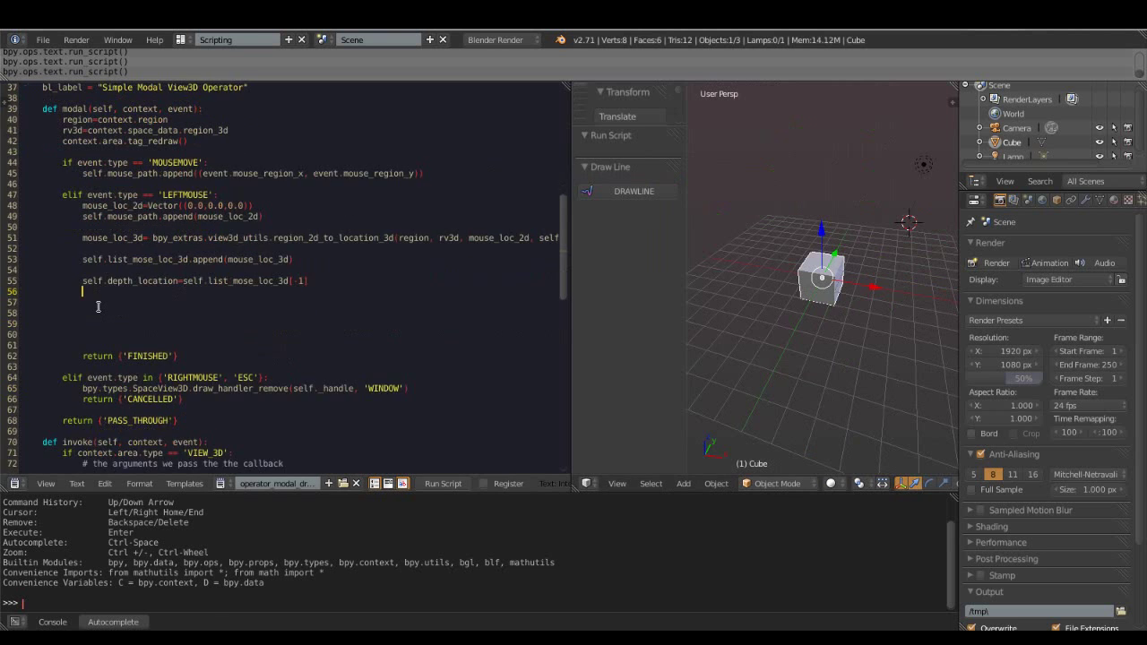
scroll(98, 307, up, 1)
key(Delete)
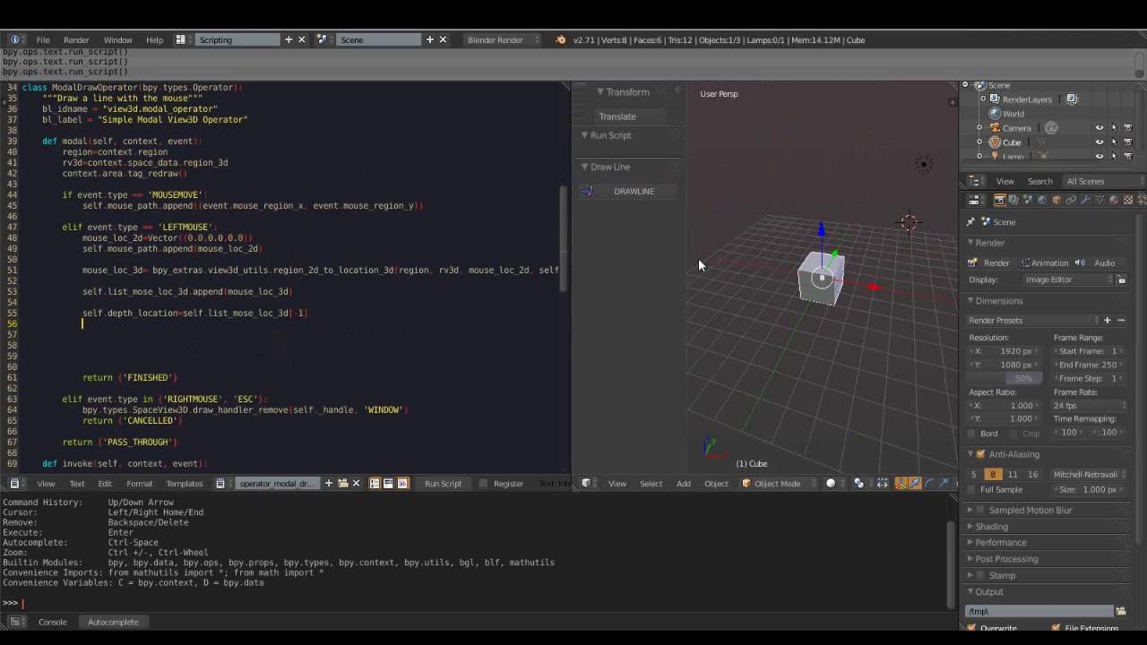
click(634, 191)
right_click(810, 189)
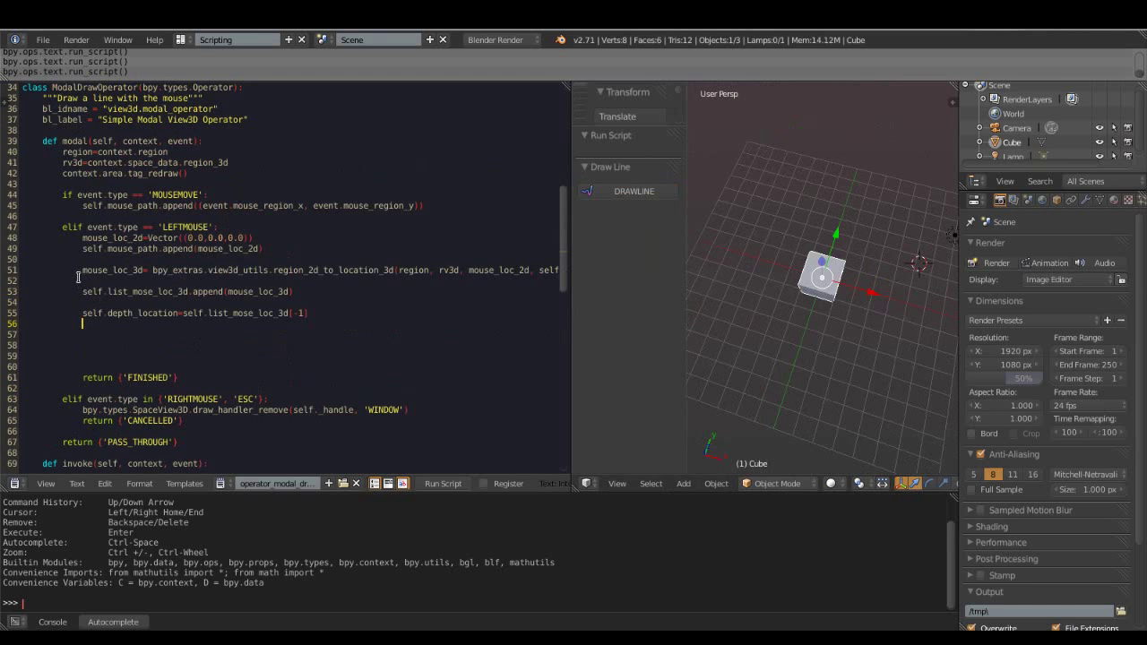
key(Delete)
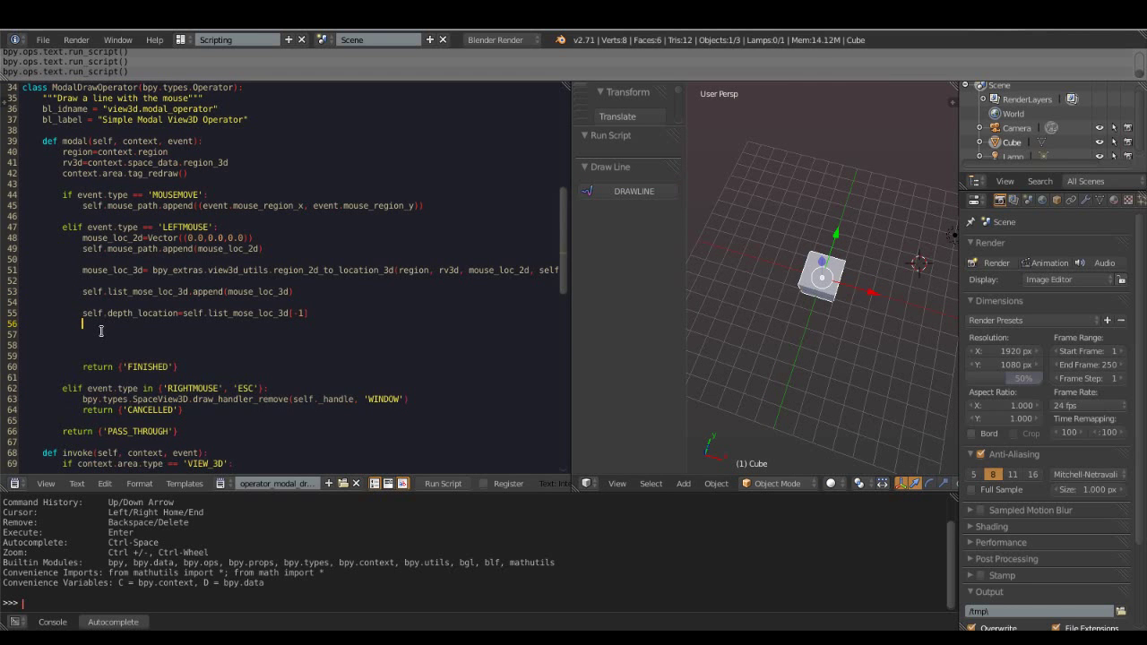
- Delete the leftover blank lines and the return {'FINISHED'} line from the LEFTMOUSE branch
drag(185, 327, 283, 348)
key(Delete)
key(Delete)
double_click(158, 336)
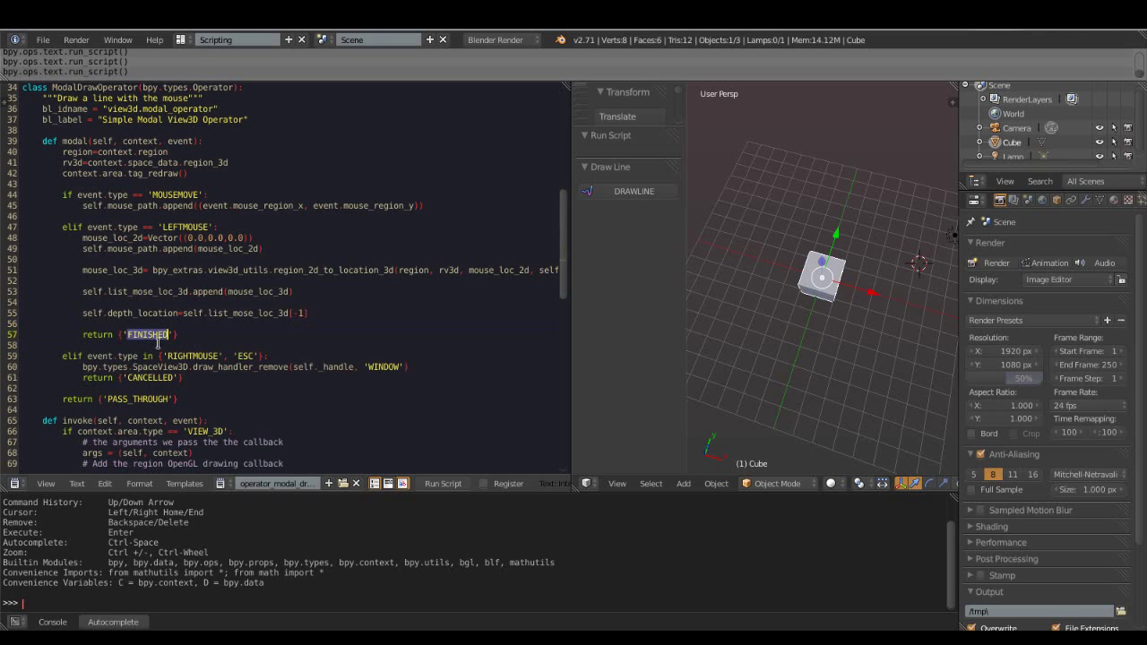
triple_click(179, 336)
click(319, 336)
click(318, 315)
mouse_move(229, 345)
mouse_down()
mouse_move(81, 336)
mouse_move(179, 335)
mouse_up()
click(224, 341)
key(Delete)
key(Delete)
key(Delete)
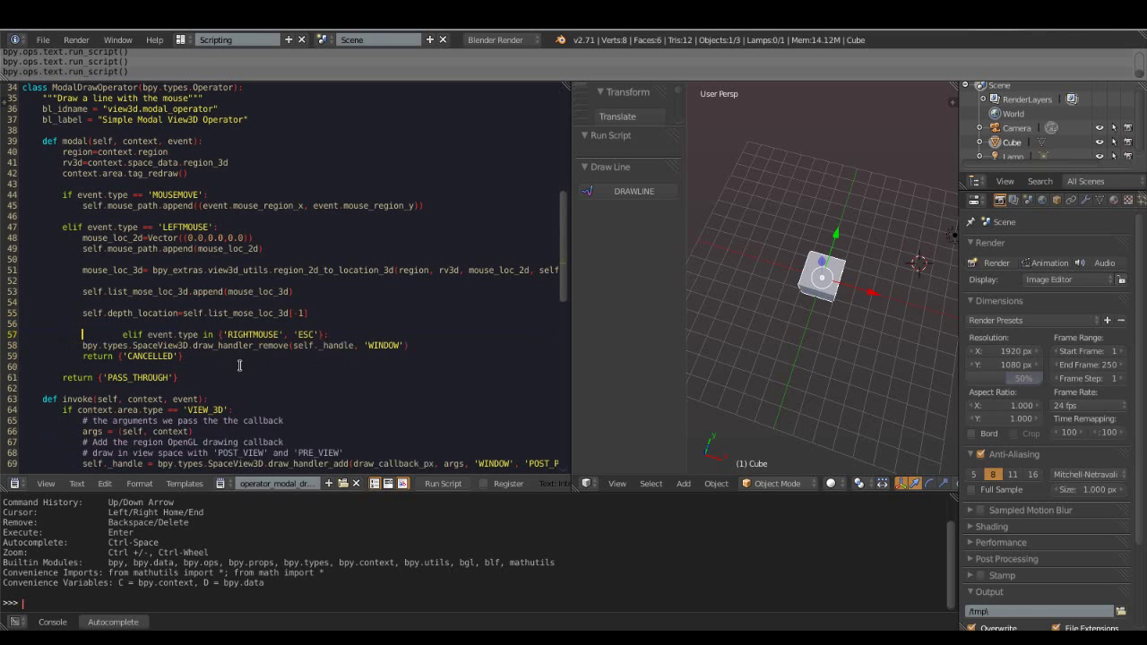
- Restore the elif line's indentation and add a blank line after the cancelled return
key(Return)
click(204, 371)
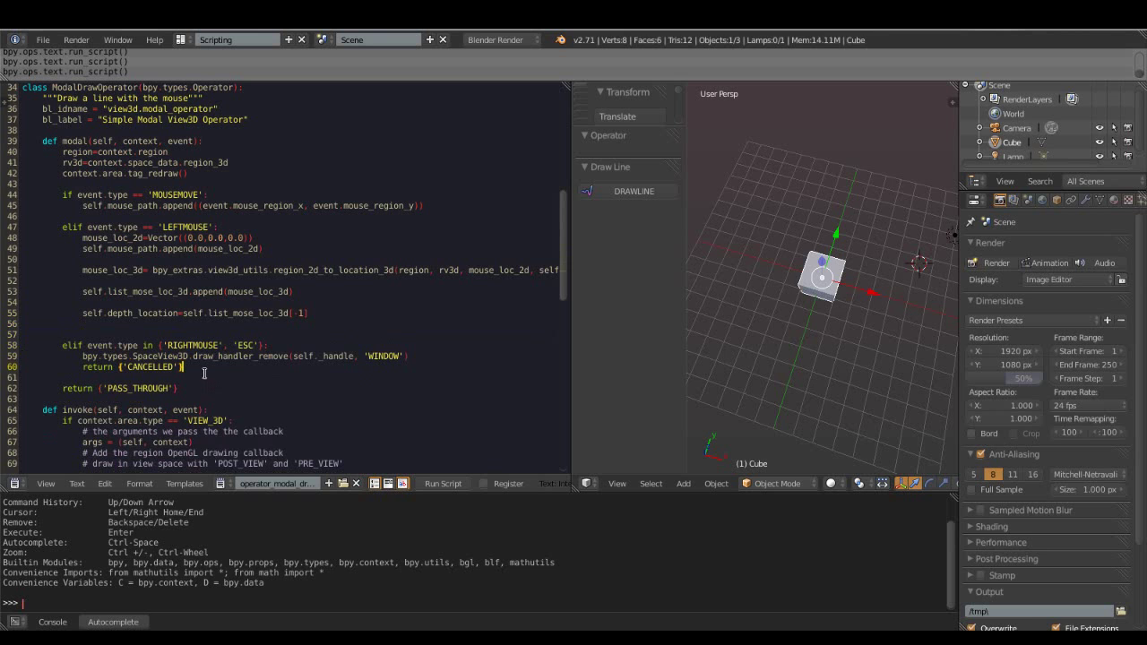
key(Return)
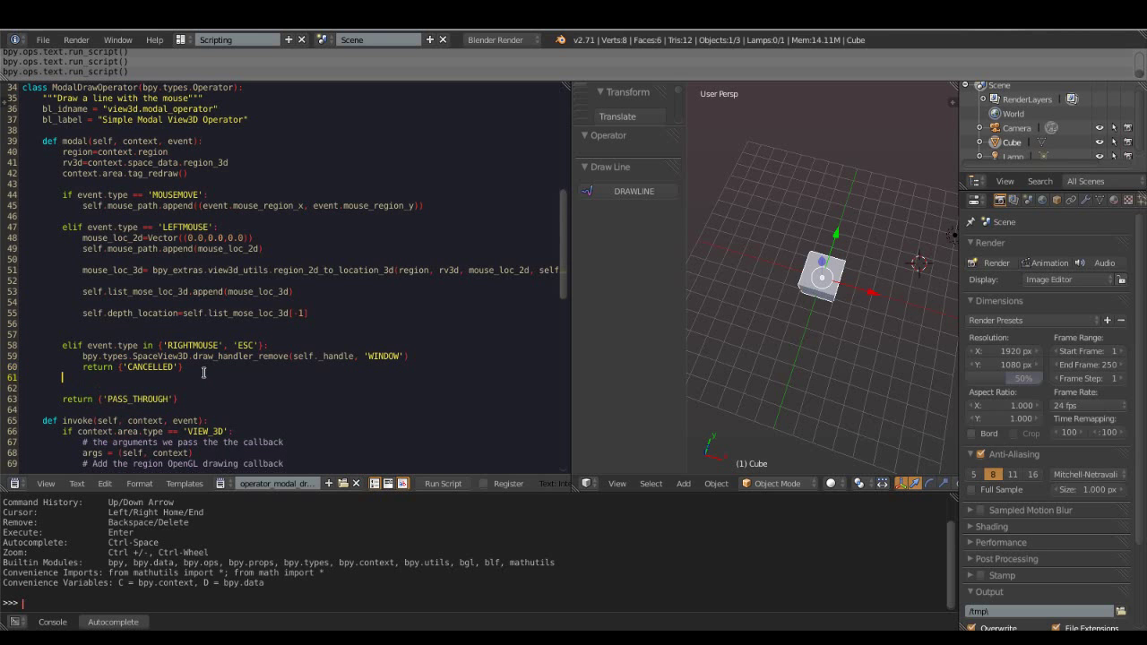
click(69, 316)
click(63, 325)
scroll(161, 388, up, 5)
scroll(162, 388, down, 4)
scroll(161, 388, down, 1)
scroll(161, 388, down, 3)
scroll(162, 388, down, 3)
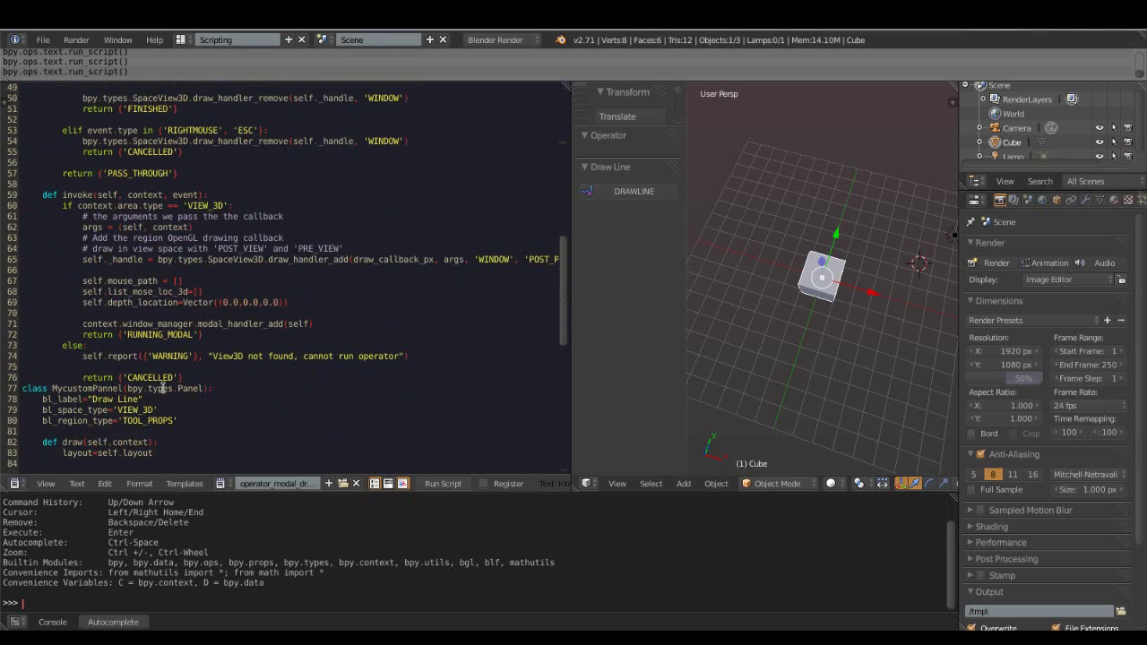
scroll(162, 388, up, 2)
scroll(162, 388, up, 3)
scroll(162, 388, up, 2)
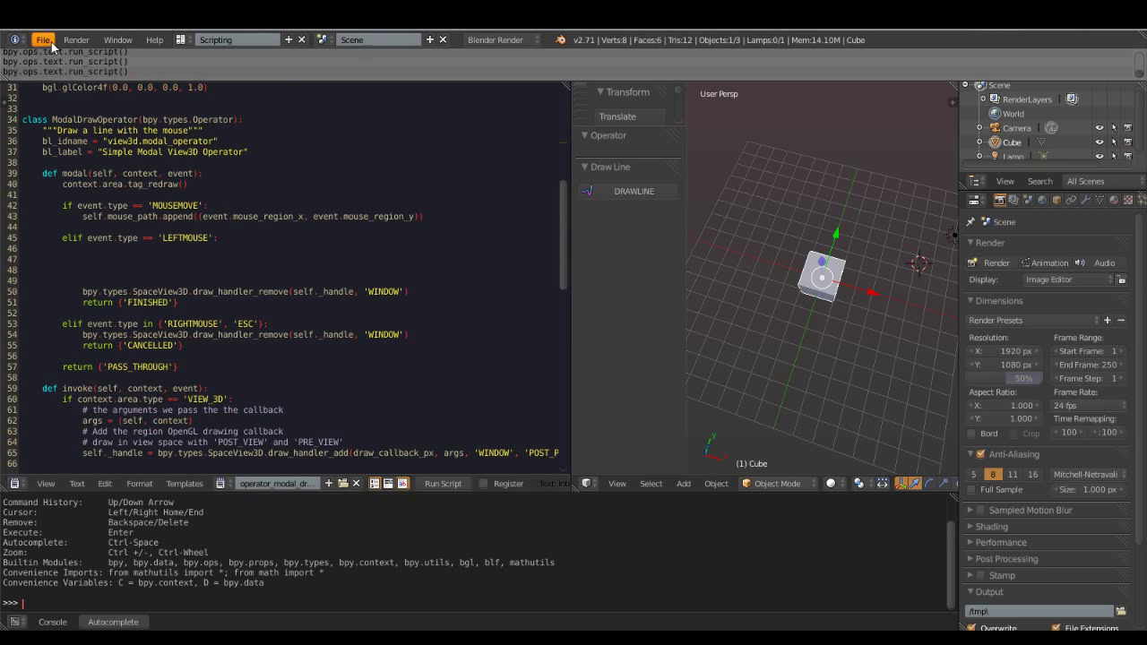
- Cut the draw_handler_remove call and the return {'FINISHED'} line from the LEFTMOUSE branch
drag(85, 293, 409, 303)
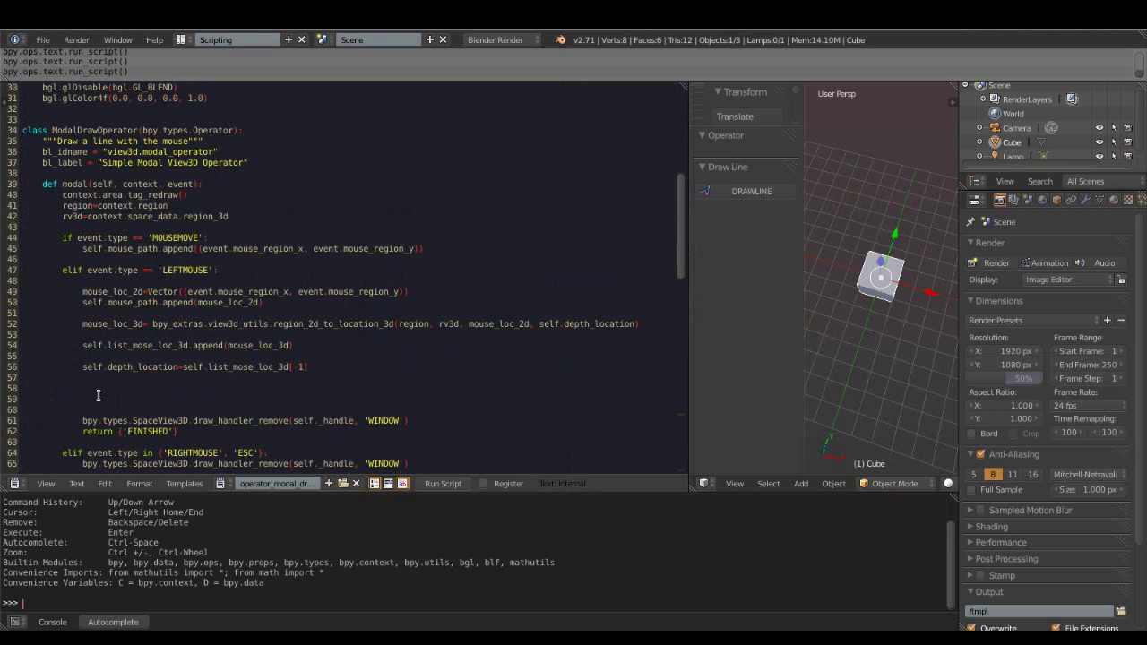
drag(82, 422, 414, 431)
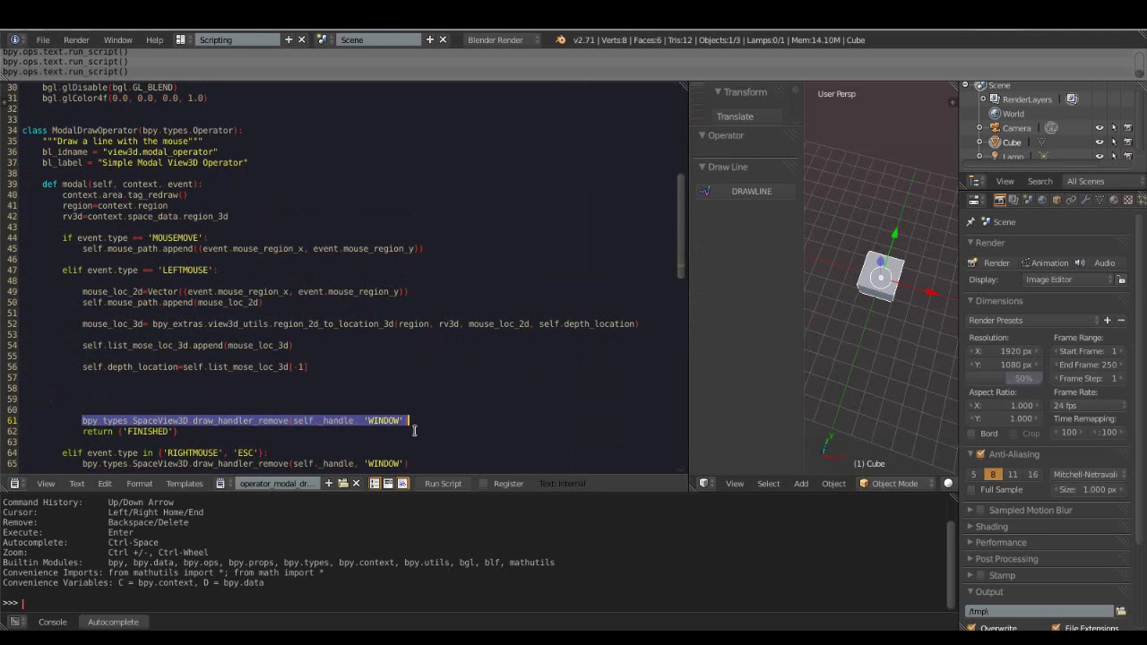
key(ctrl+x)
click(67, 390)
key(Delete)
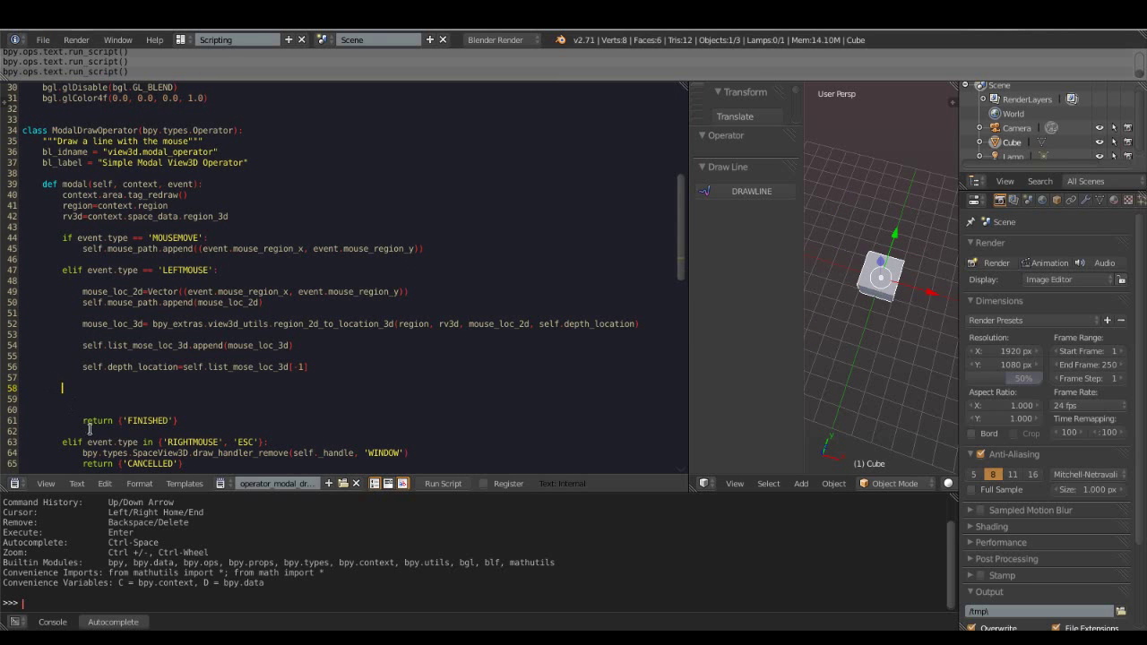
drag(179, 421, 95, 427)
key(ctrl+x)
- Delete the empty lines left above the elif RIGHTMOUSE/ESC block
click(324, 370)
key(Delete)
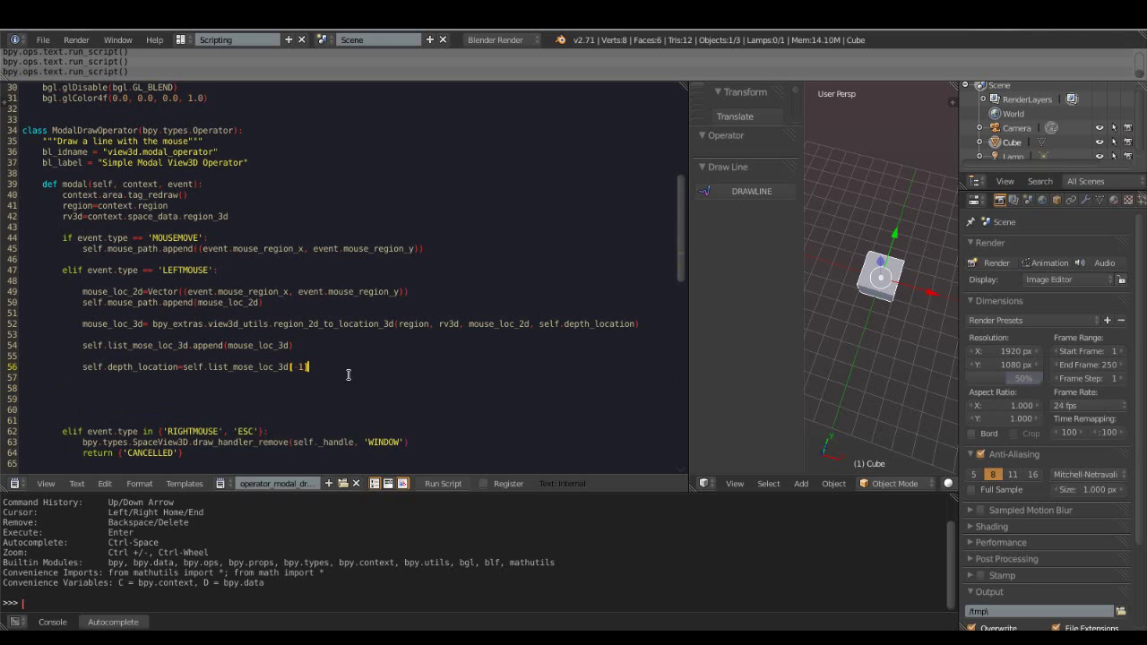
key(Delete)
key(Delete)
drag(90, 384, 190, 404)
key(Delete)
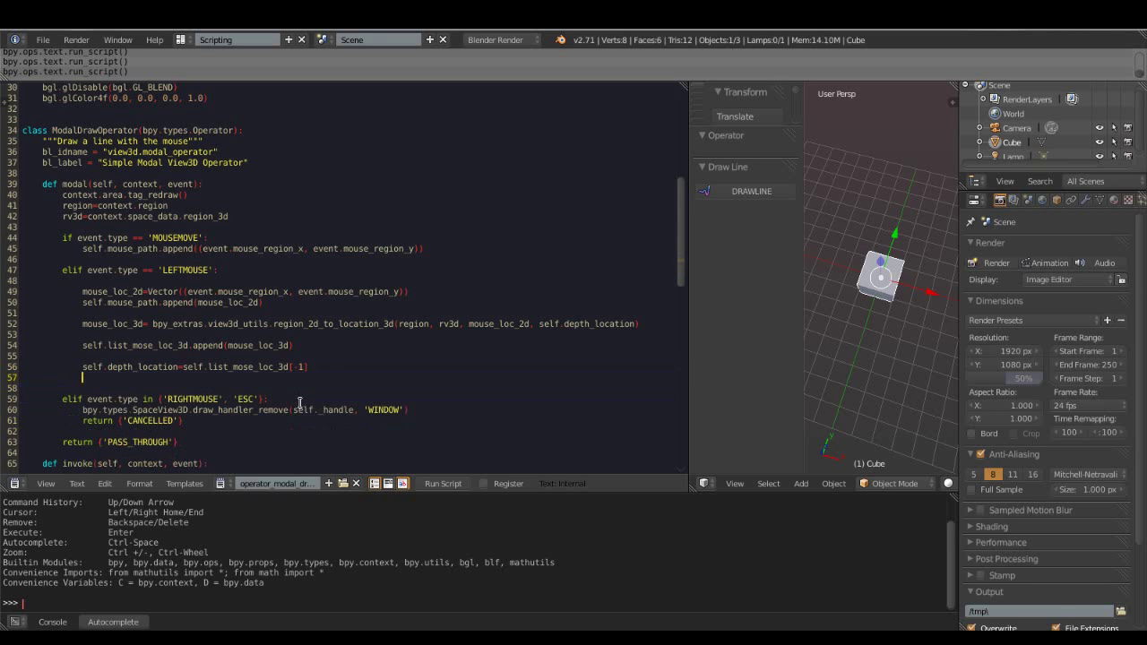
drag(79, 396, 122, 389)
key(Delete)
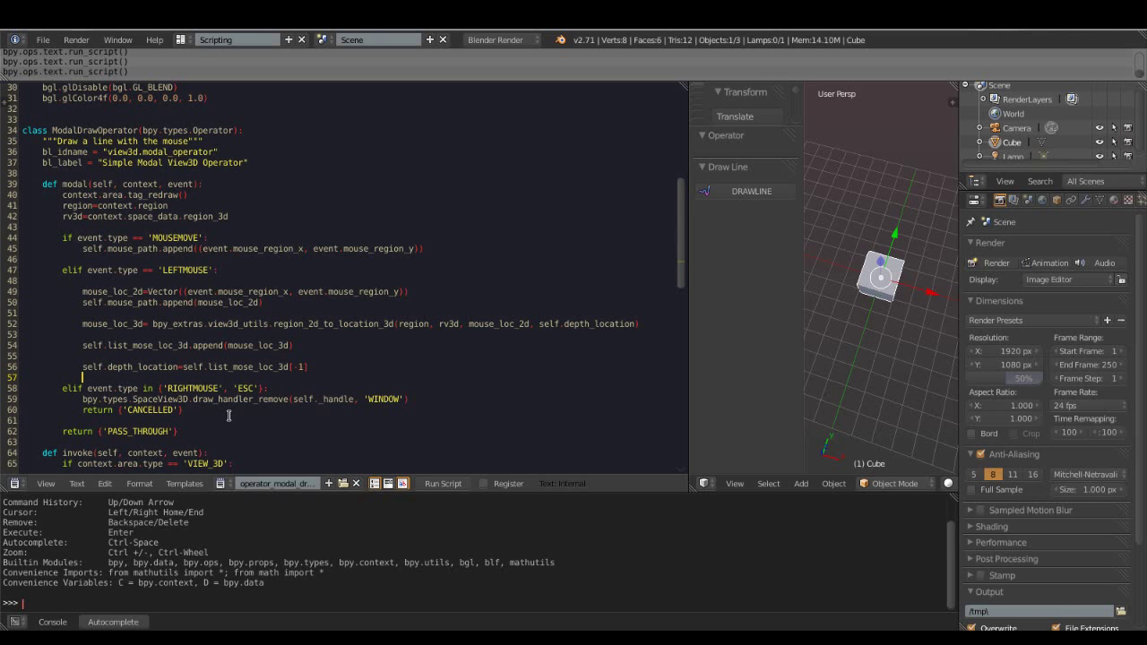
scroll(229, 415, down, 1)
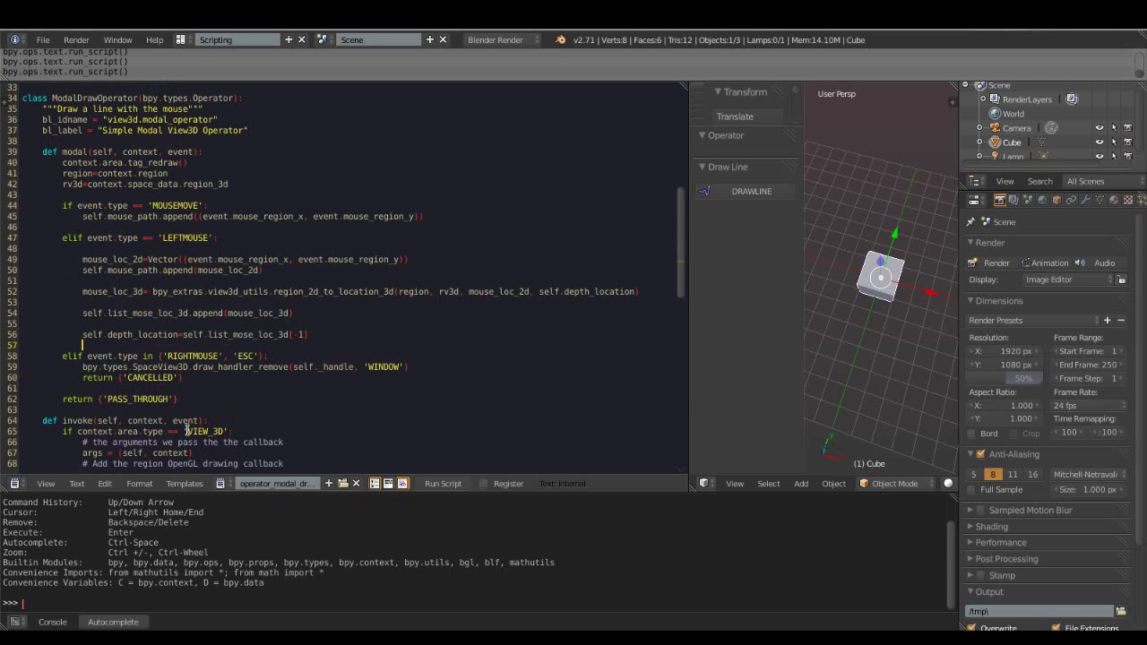
- Run the updated script from the Text Editor's context menu
right_click(499, 295)
click(457, 307)
scroll(425, 275, up, 1)
scroll(427, 296, up, 2)
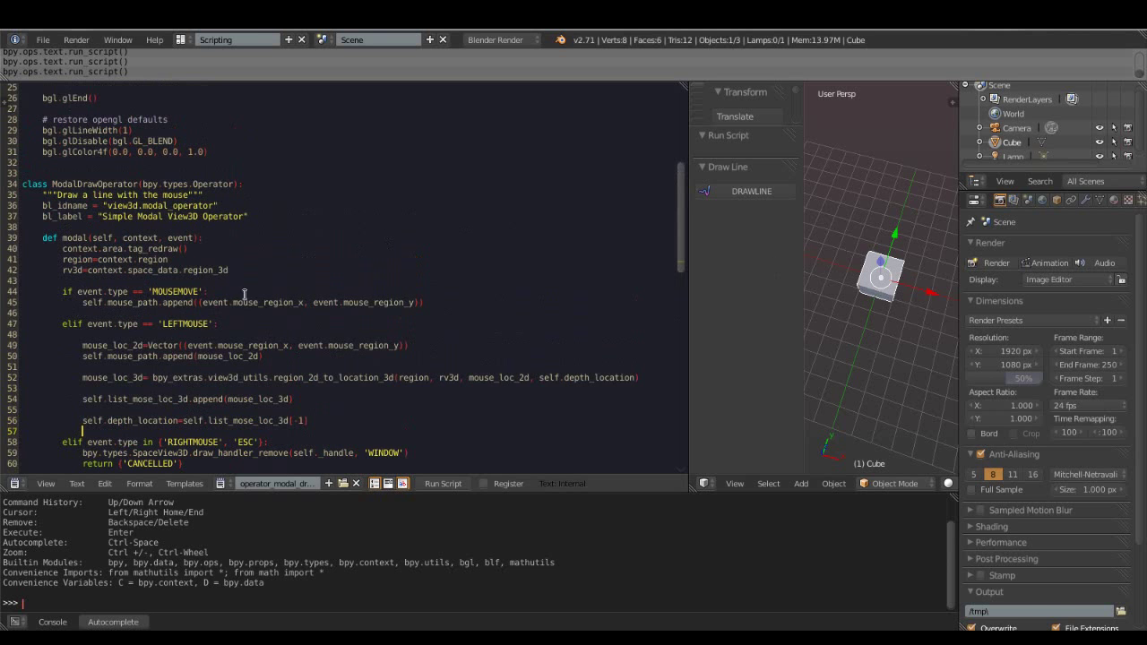
- Run DRAWLINE and draw a green stroke while orbiting, end it, then widen the 3D view
click(741, 191)
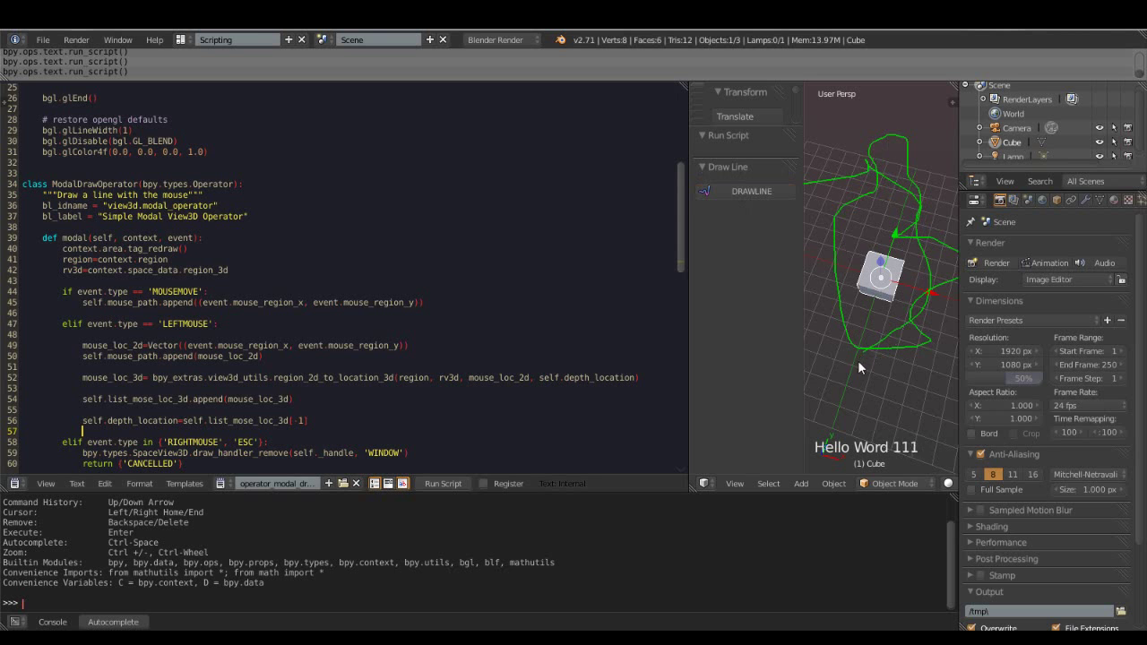
middle_drag(892, 369, 895, 385)
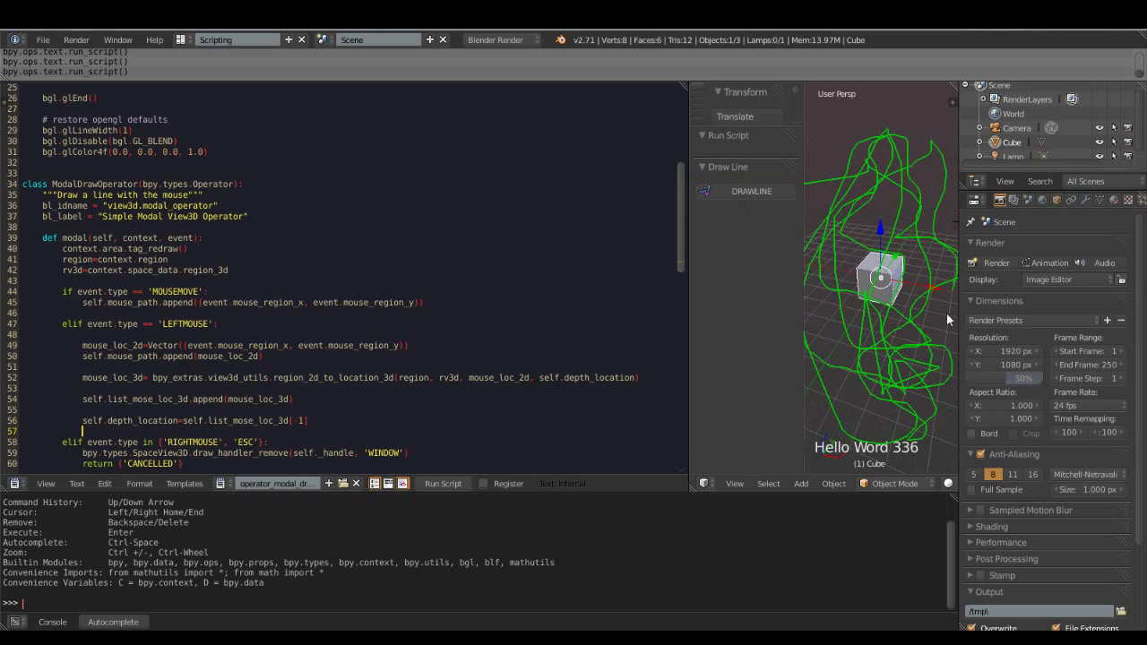
right_click(886, 136)
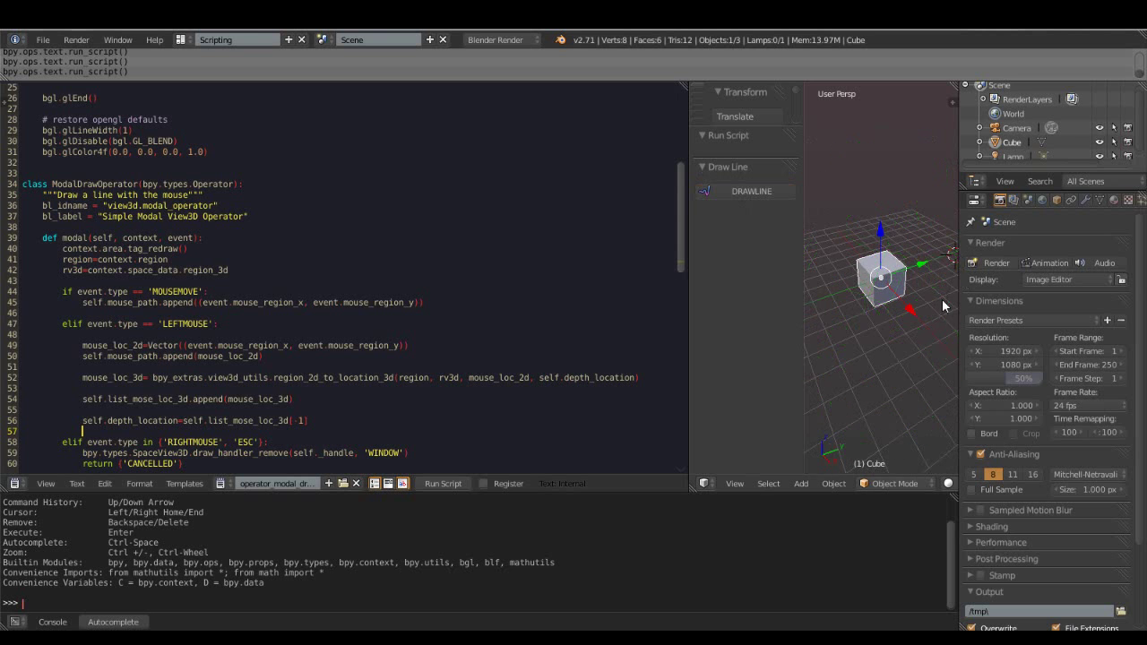
drag(689, 295, 620, 296)
scroll(398, 293, up, 2)
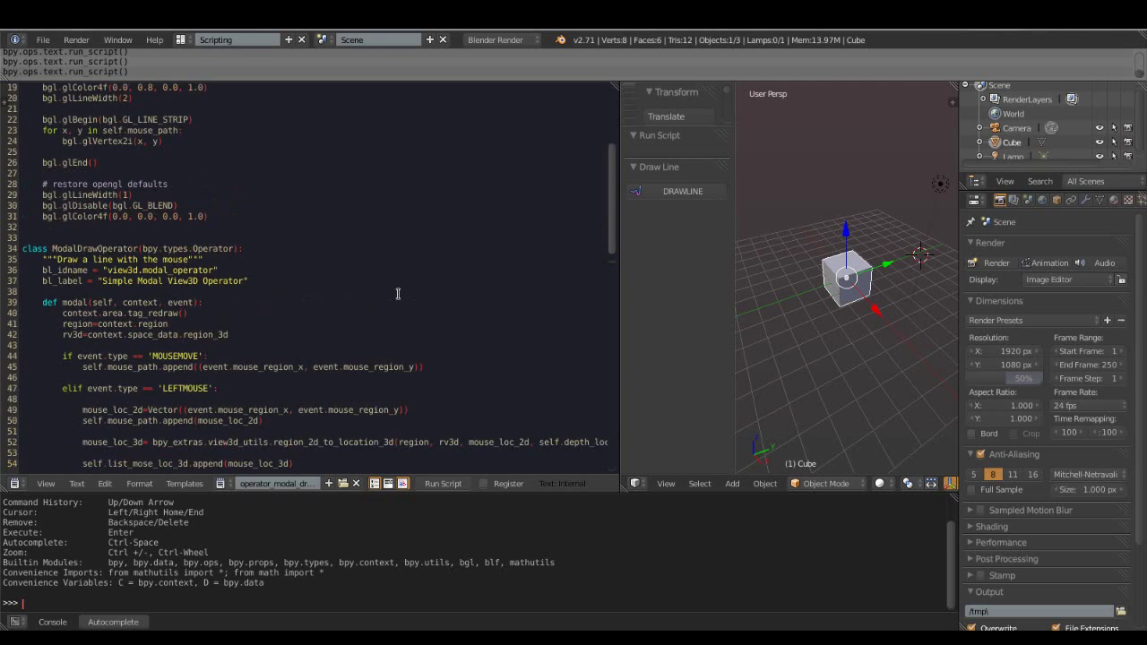
- Rewrite line 23 as 'for x in self.list_mose_loc_3d:' and begin typing loc_1 on the indented body line
scroll(390, 293, up, 6)
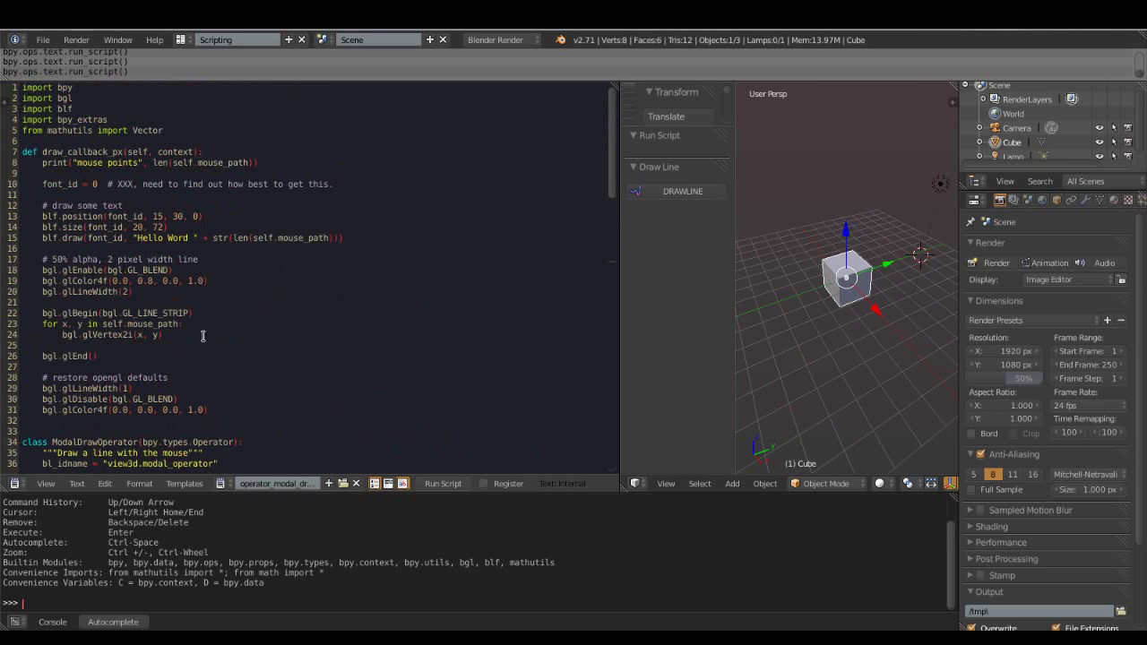
drag(47, 324, 185, 324)
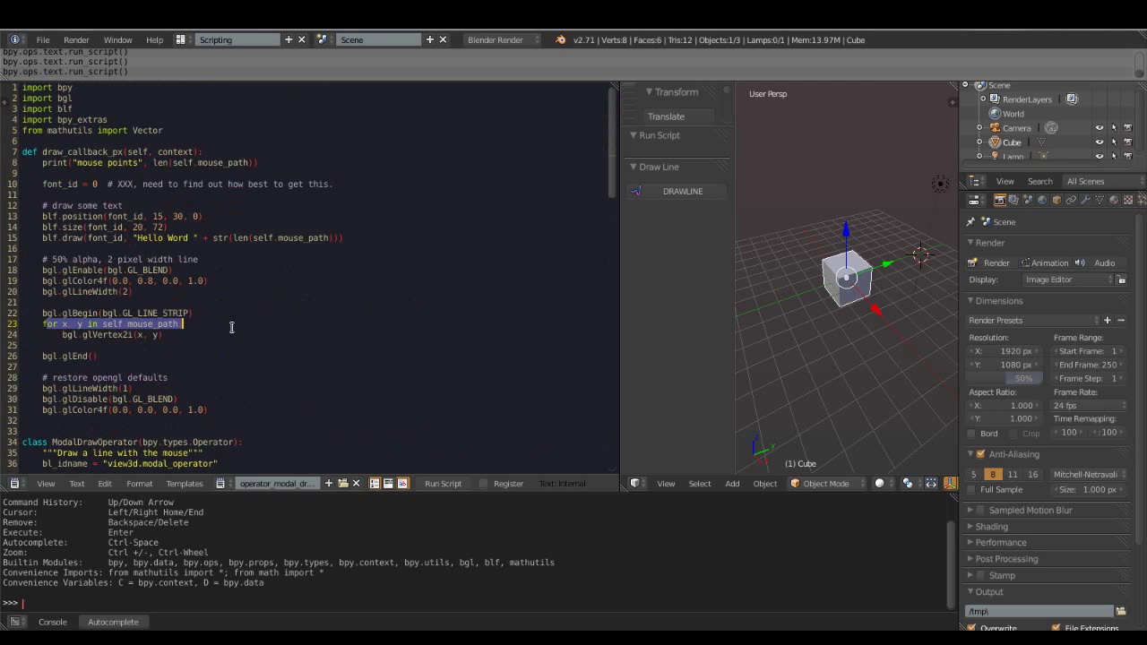
key(BackSpace)
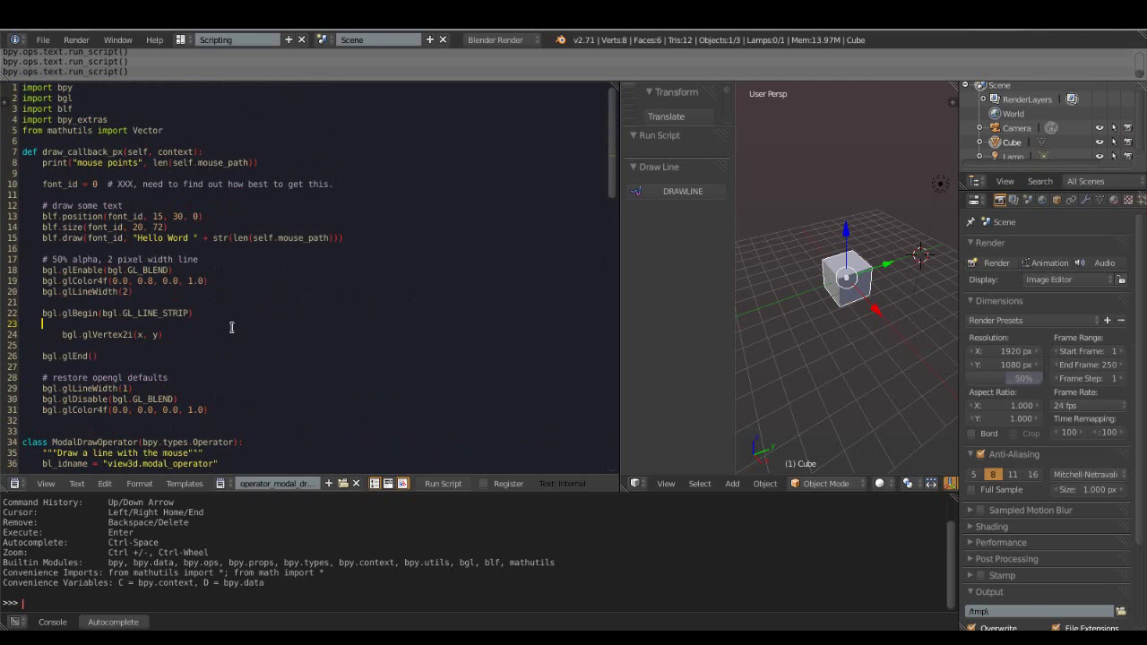
text(for xin sel)
key(ctrl+space)
key(Down)
key(Down)
key(Down)
key(Return)
text(:)
key(Return)
text(loc_1)
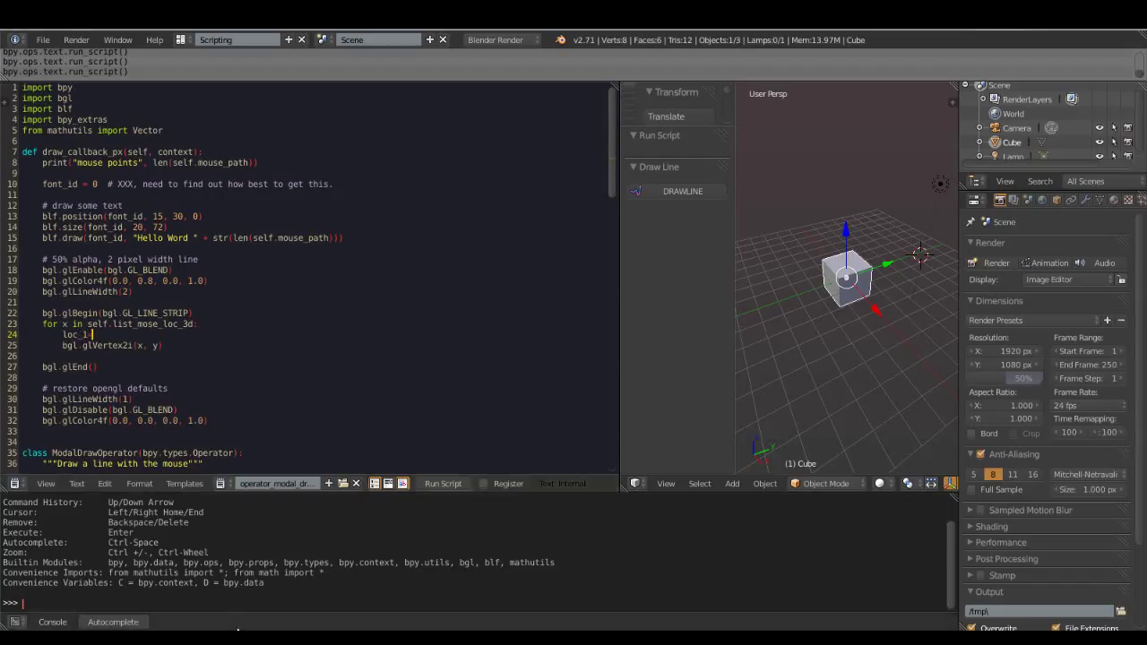
key(alt+Tab)
- Copy the location_3d_to_region_2d(region, rv3d, coord) signature from the view3d_utils docs, then minimize Firefox
scroll(526, 306, up, 6)
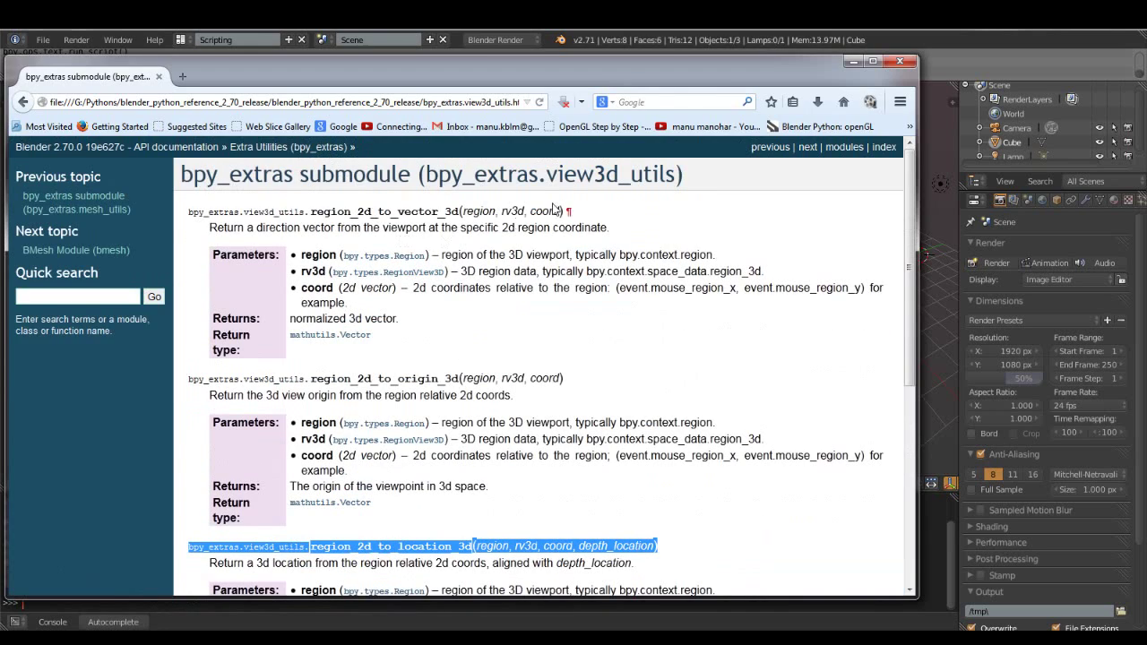
scroll(526, 306, down, 2)
scroll(498, 315, down, 5)
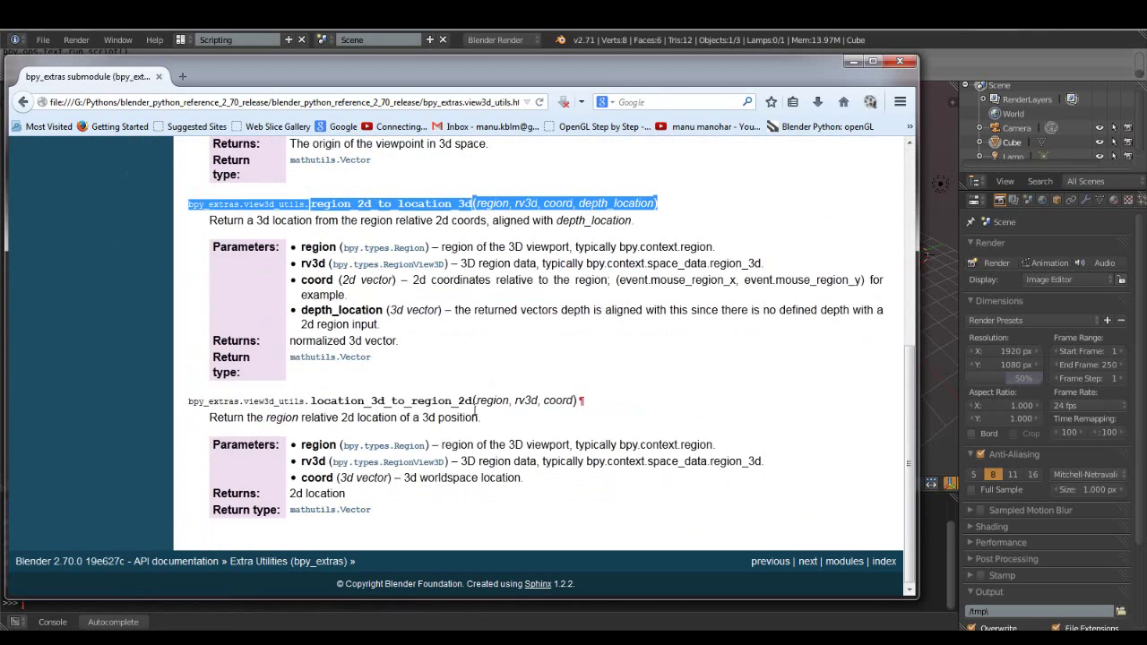
drag(186, 409, 578, 408)
right_click(518, 401)
click(543, 410)
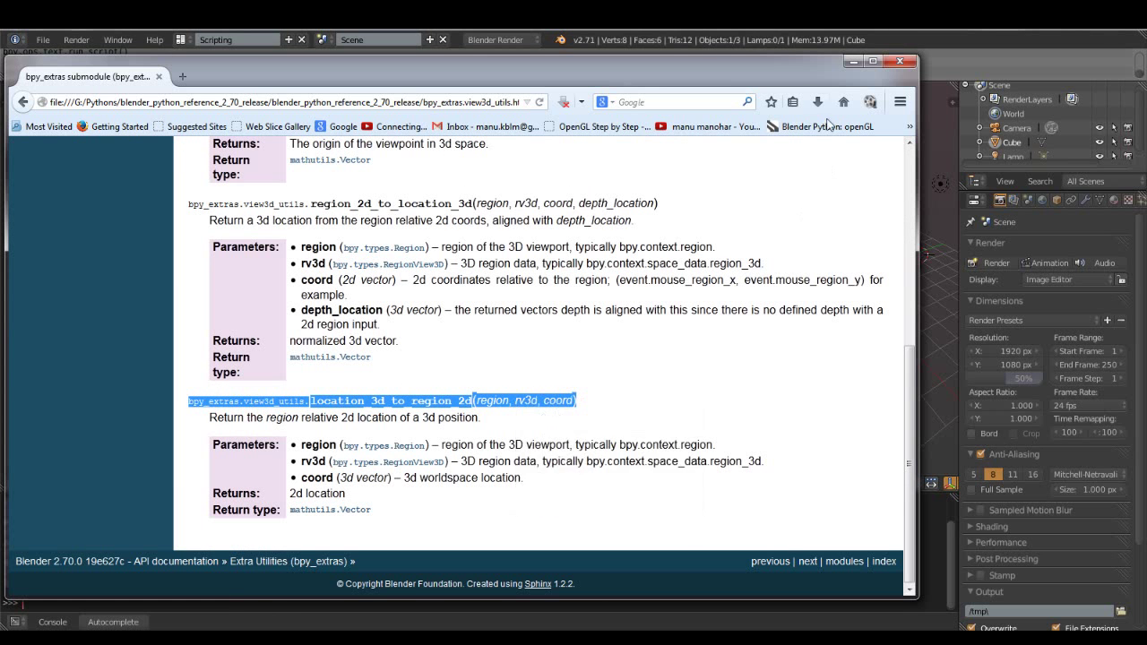
click(854, 62)
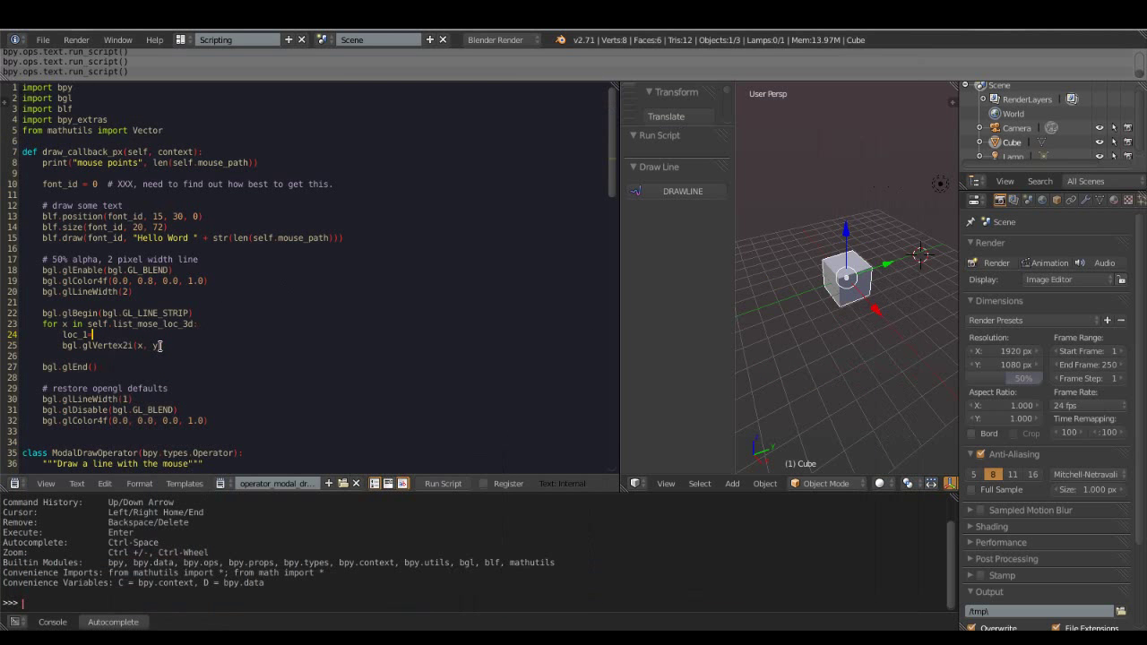
- Paste the location_3d_to_region_2d call after loc_1=
key(ctrl+v)
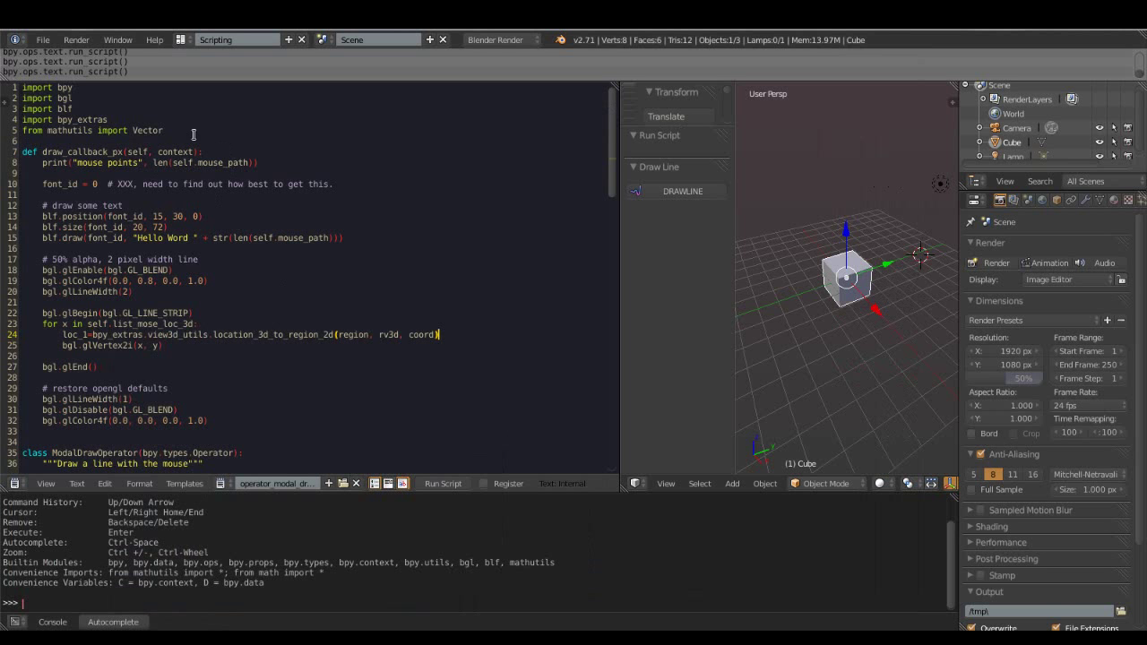
scroll(238, 224, down, 4)
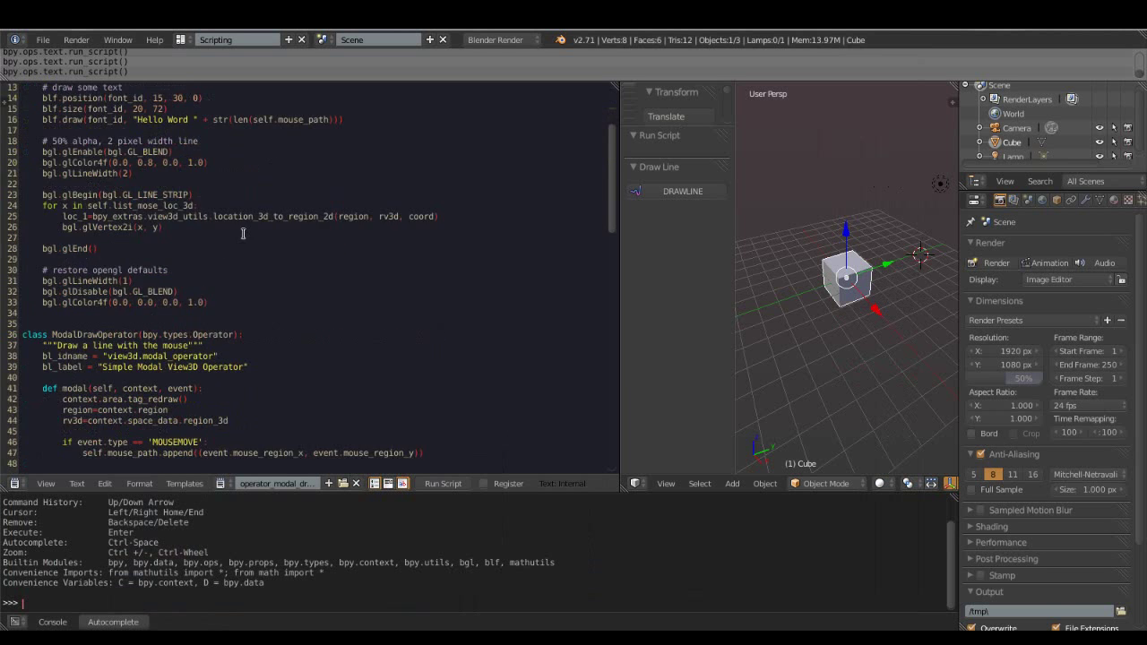
scroll(243, 307, down, 4)
scroll(243, 307, down, 6)
scroll(243, 307, up, 3)
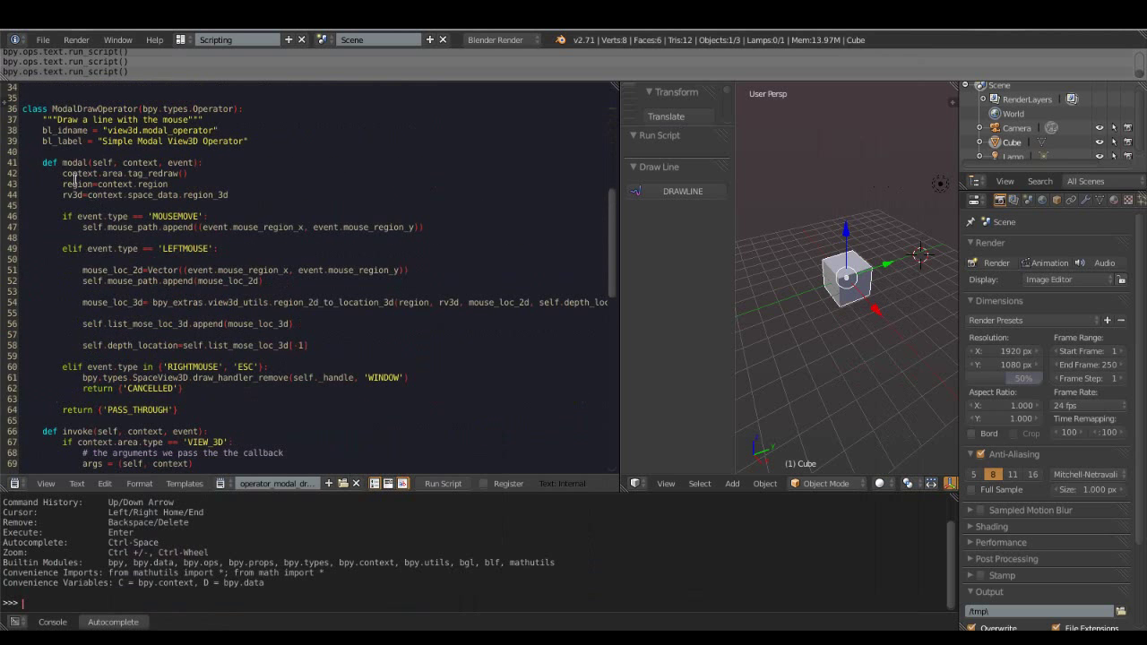
- Copy the region and rv3d lines from modal into the top of draw_callback_px
drag(68, 184, 229, 194)
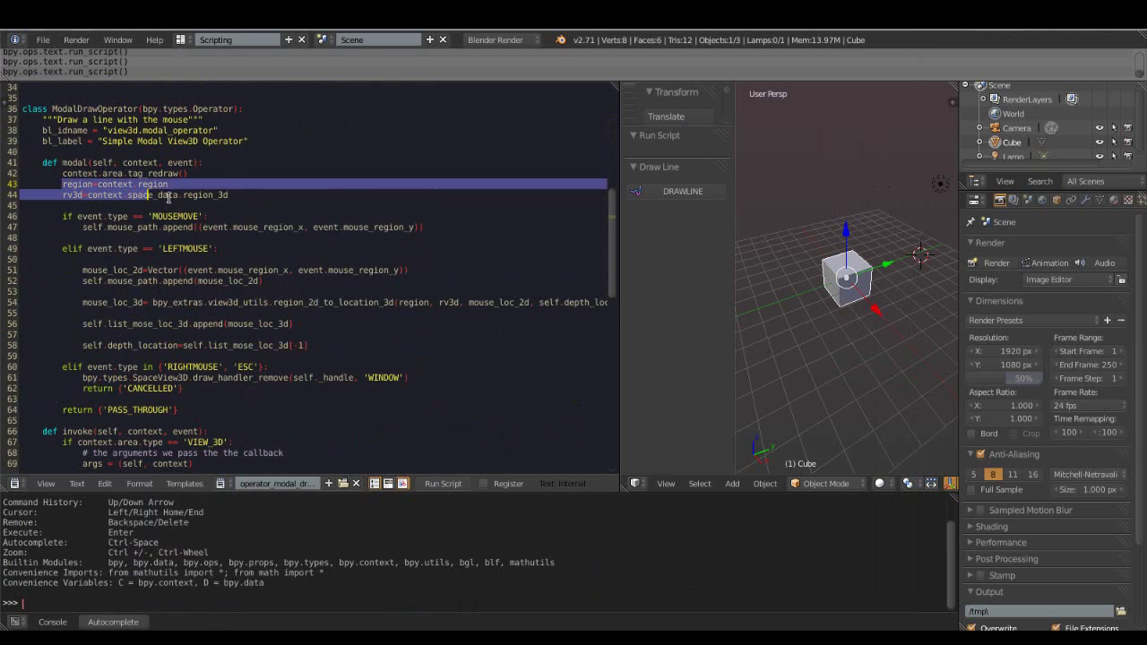
right_click(165, 159)
click(164, 159)
scroll(167, 166, up, 2)
scroll(167, 166, up, 9)
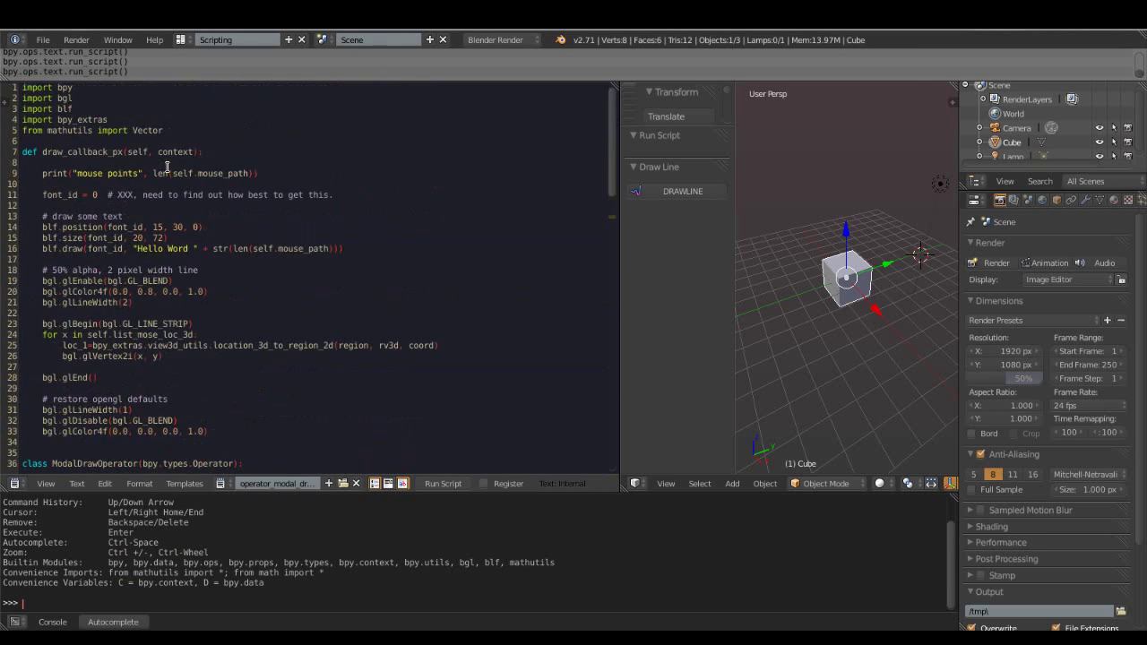
key(Return)
key(ctrl+v)
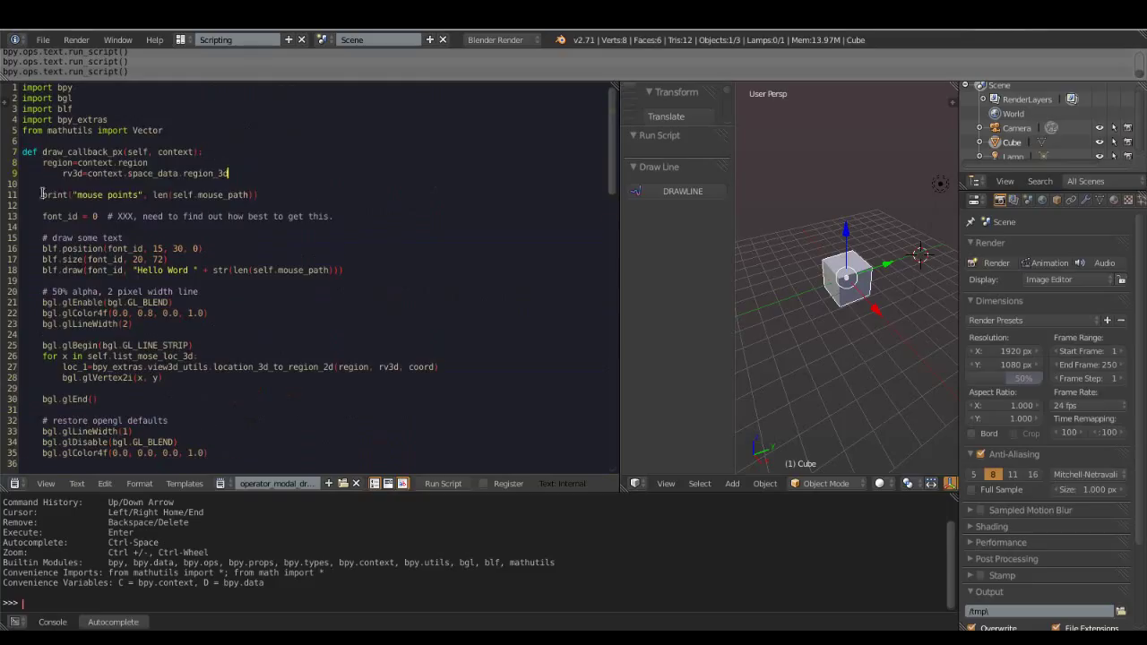
click(65, 175)
key(BackSpace)
key(BackSpace)
key(BackSpace)
key(BackSpace)
- Replace coord with x in the location_3d_to_region_2d call
right_click(165, 172)
click(218, 226)
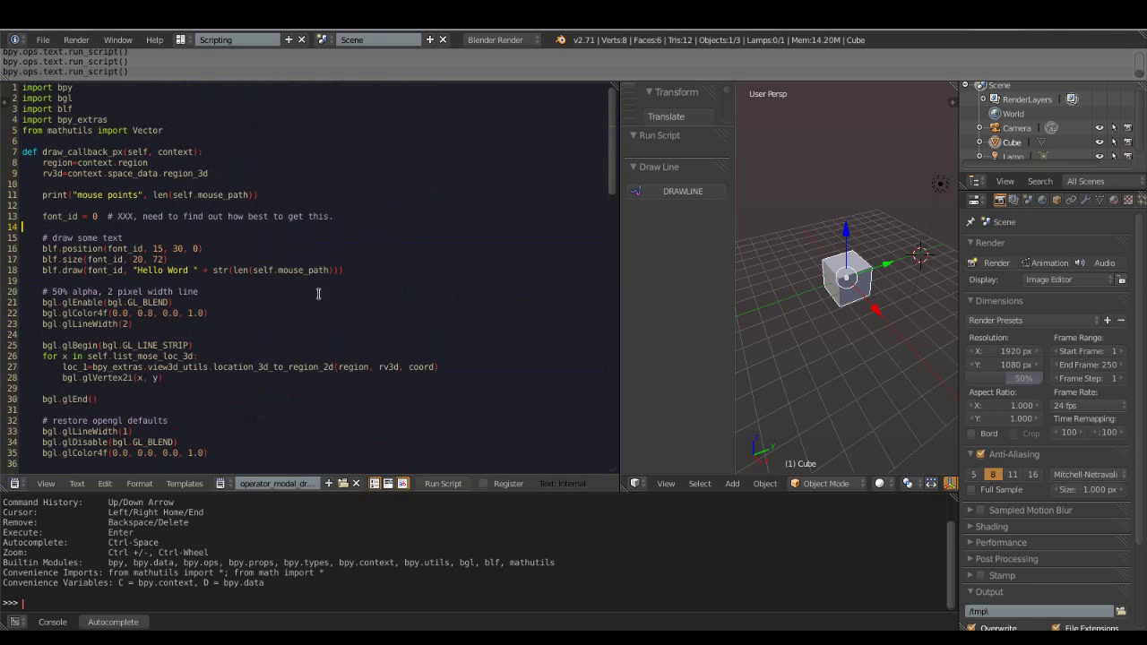
double_click(390, 368)
double_click(425, 368)
text(x)
- Change the vertex call to bgl.glVertex2f(loc_1[0], loc_1[1])
click(133, 378)
key(BackSpace)
text(f()
text(loc_1[0])
key(Right)
key(Right)
key(shift+Right)
text(loc_1[1])
right_click(273, 305)
- Rerun the script and draw with DRAWLINE while orbiting, widening the 3D view
click(273, 305)
click(698, 188)
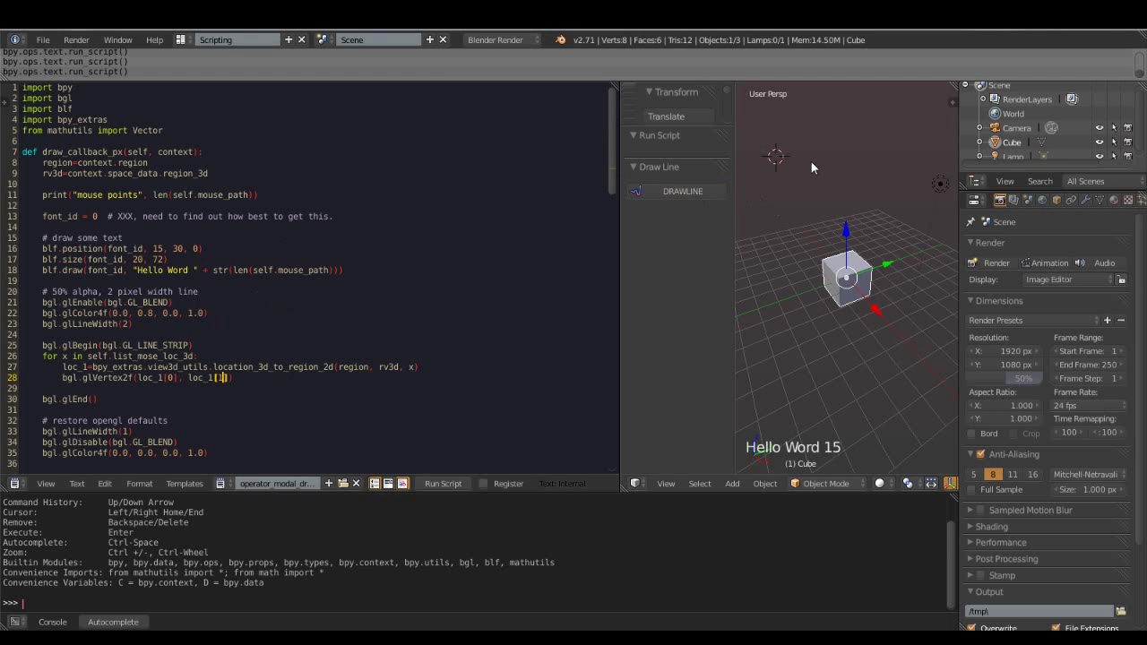
middle_drag(788, 215, 908, 336)
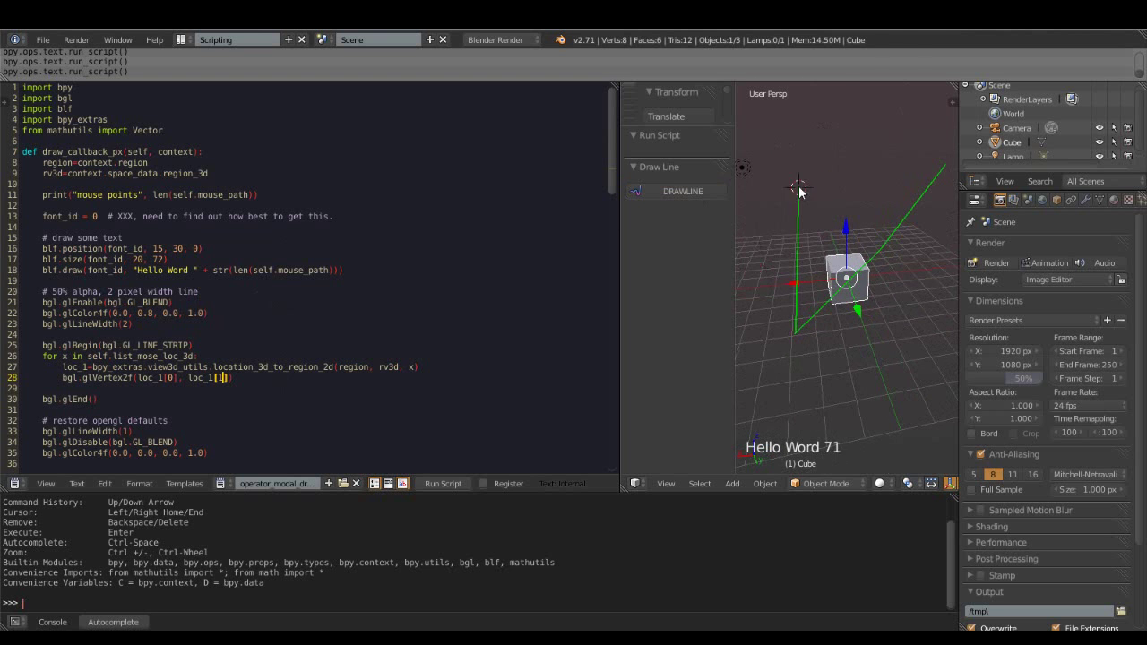
middle_drag(886, 373, 760, 340)
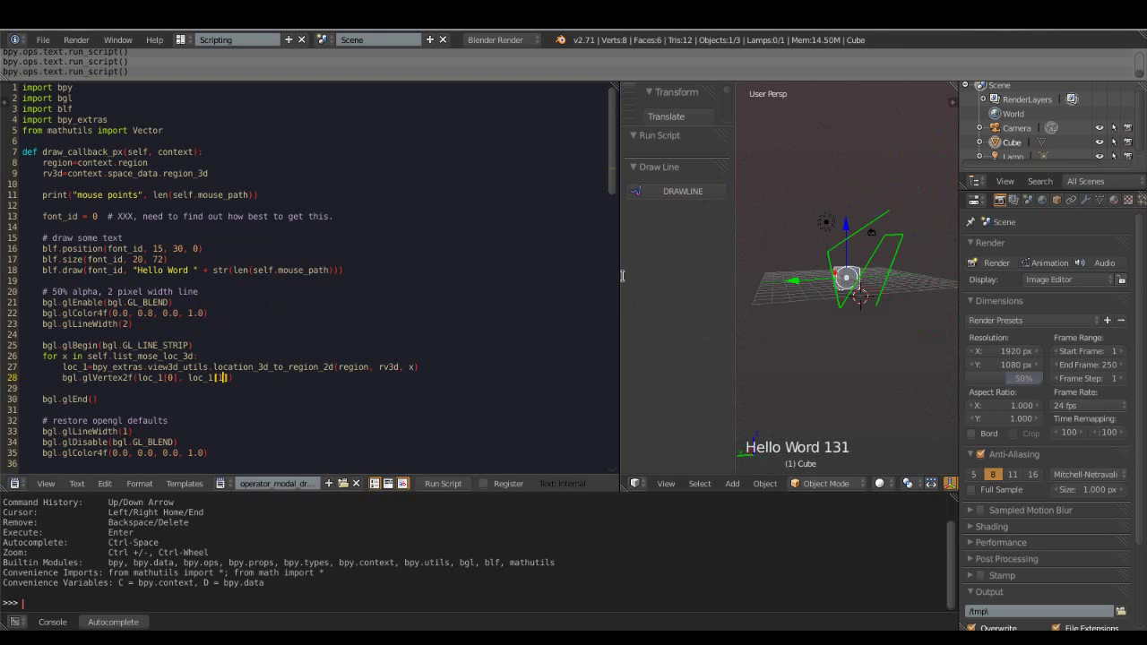
drag(619, 269, 449, 269)
middle_drag(494, 274, 688, 217)
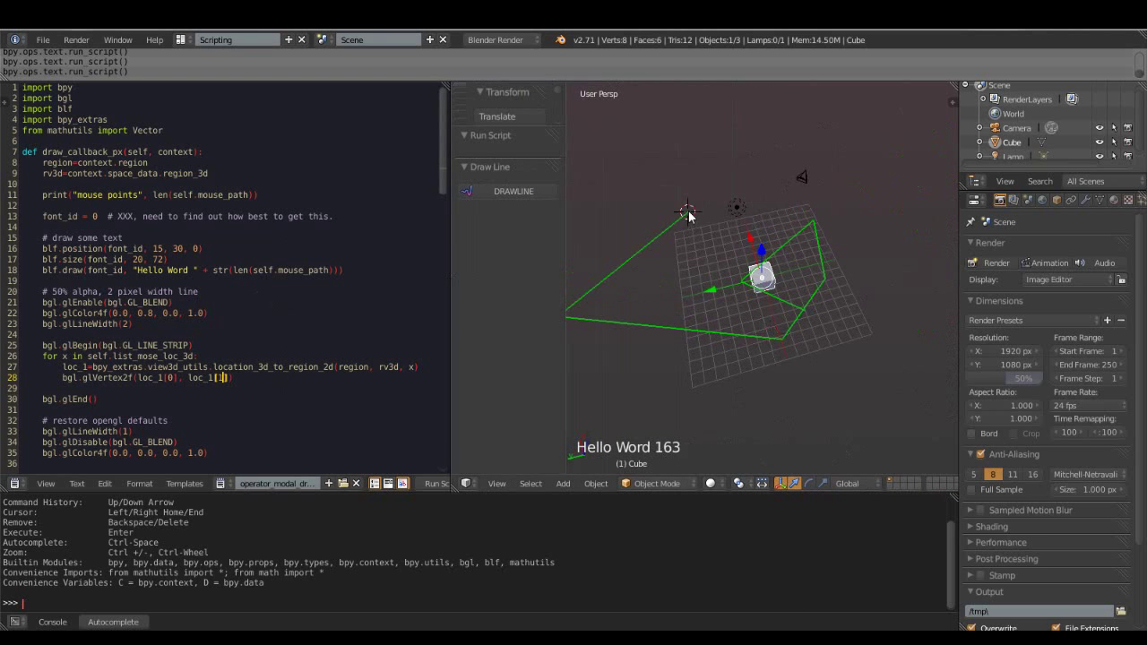
- Keep drawing while orbiting to confirm the green stroke stays anchored, then end the operator
middle_drag(873, 361, 831, 359)
mouse_move(893, 382)
middle_down()
mouse_move(717, 363)
mouse_move(782, 420)
mouse_move(780, 446)
mouse_move(735, 309)
middle_up()
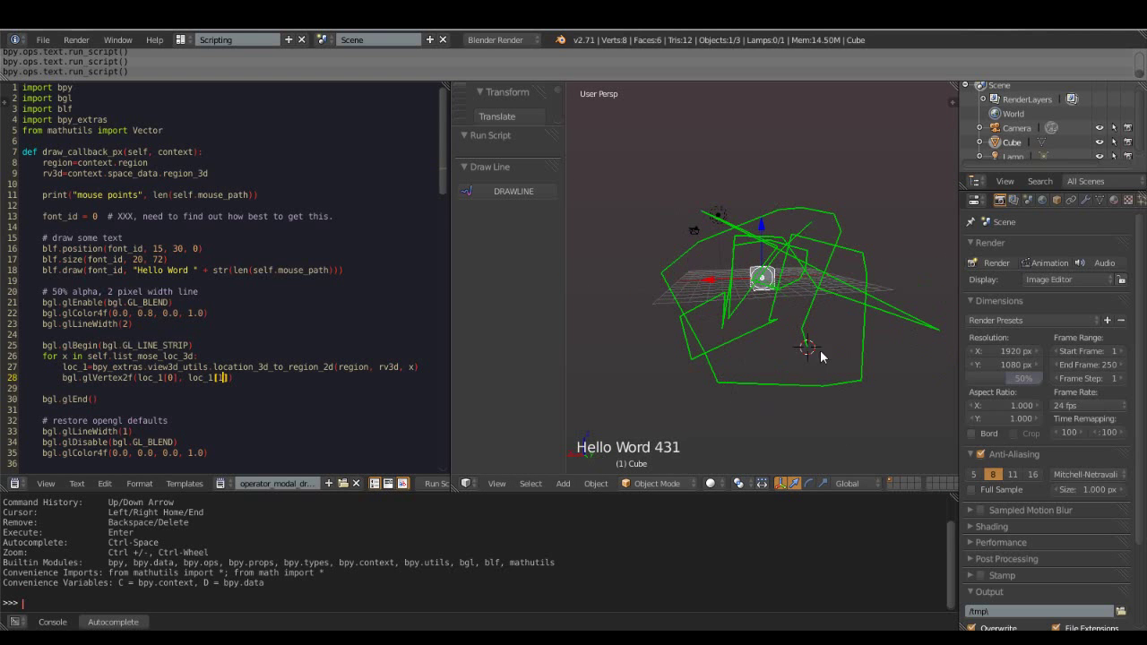
middle_drag(860, 332, 813, 262)
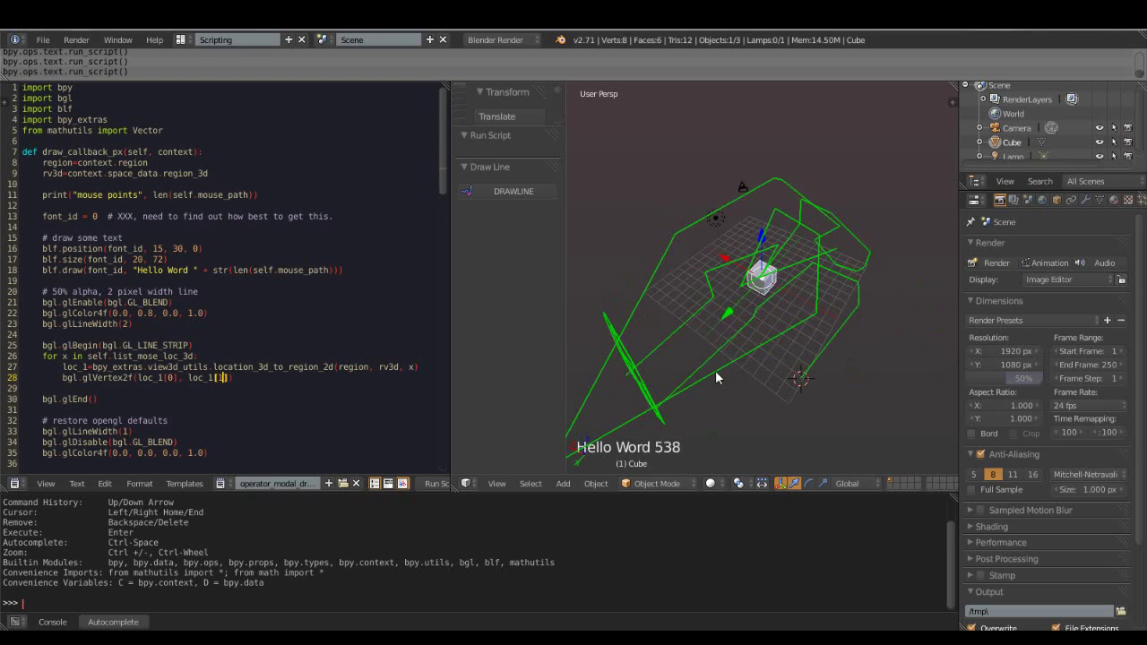
middle_drag(876, 375, 721, 381)
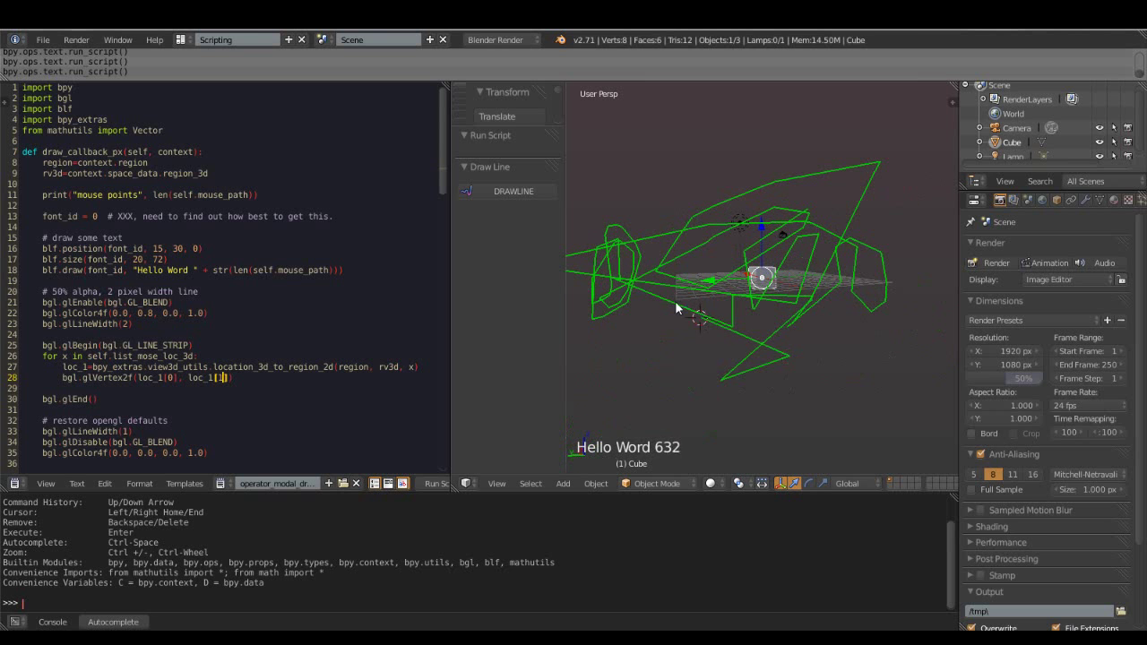
click(848, 350)
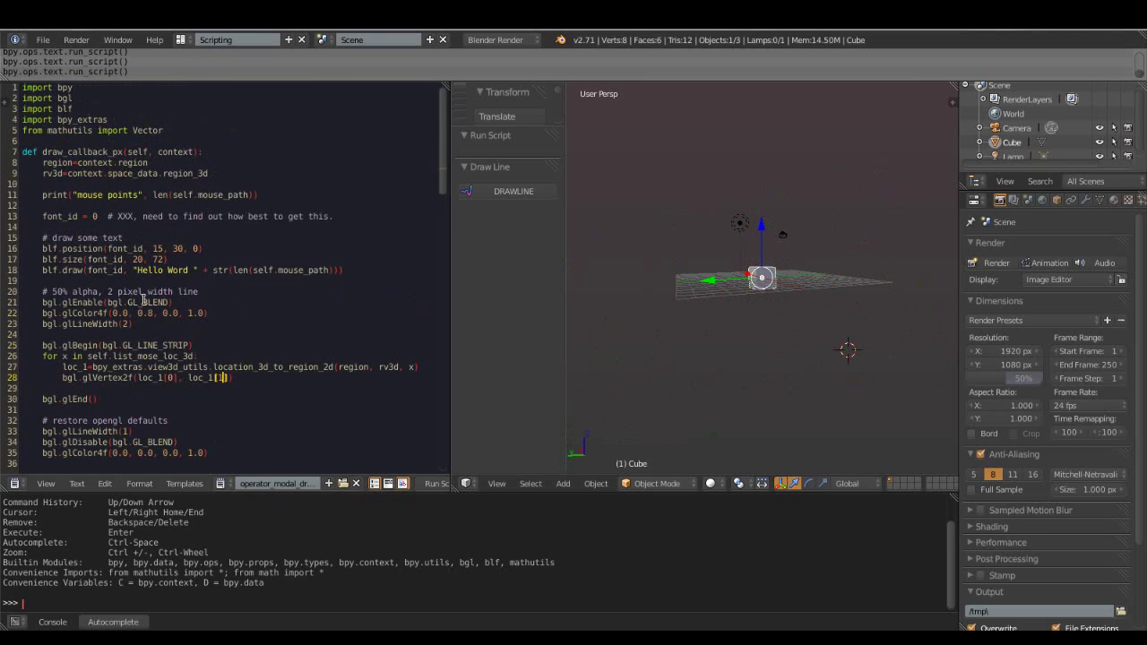
click(249, 383)
- Duplicate the glVertex2f line as line 29 and trim its arguments
key(shift+Left)
key(shift+Left)
key(shift+Left)
key(shift+Left)
key(shift+Left)
key(shift+Left)
key(shift+Left)
key(shift+Left)
key(shift+Left)
key(ctrl+c)
key(End)
key(Return)
key(ctrl+v)
key(Left)
key(Left)
key(Left)
key(Delete)
key(Delete)
key(Delete)
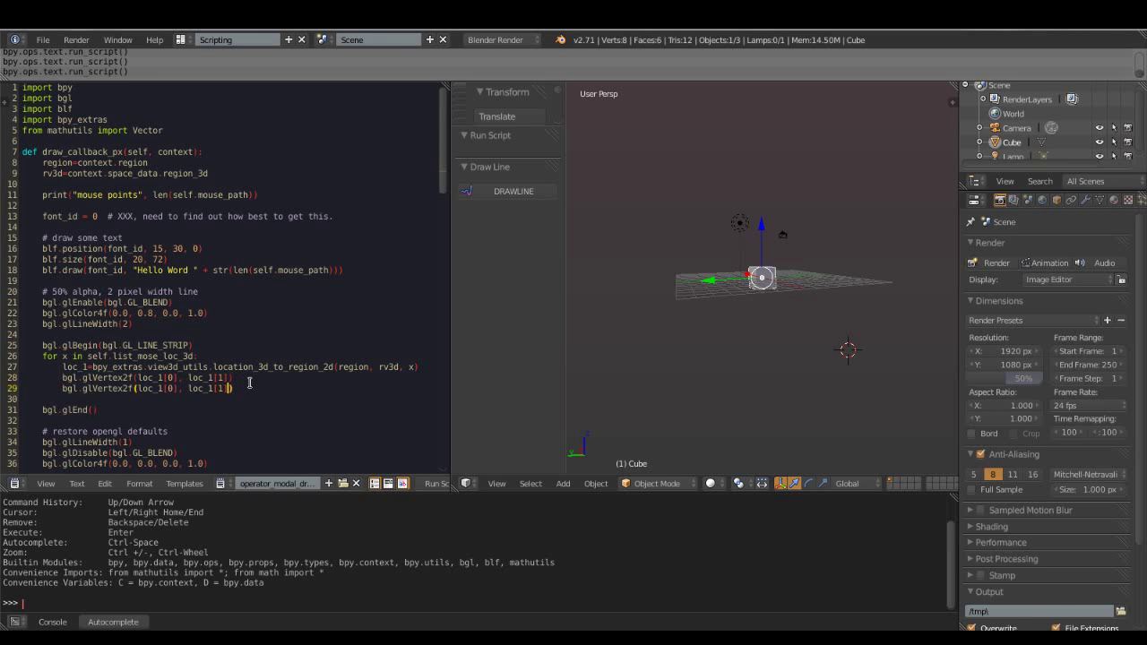
key(BackSpace)
key(BackSpace)
key(BackSpace)
drag(64, 391, 193, 395)
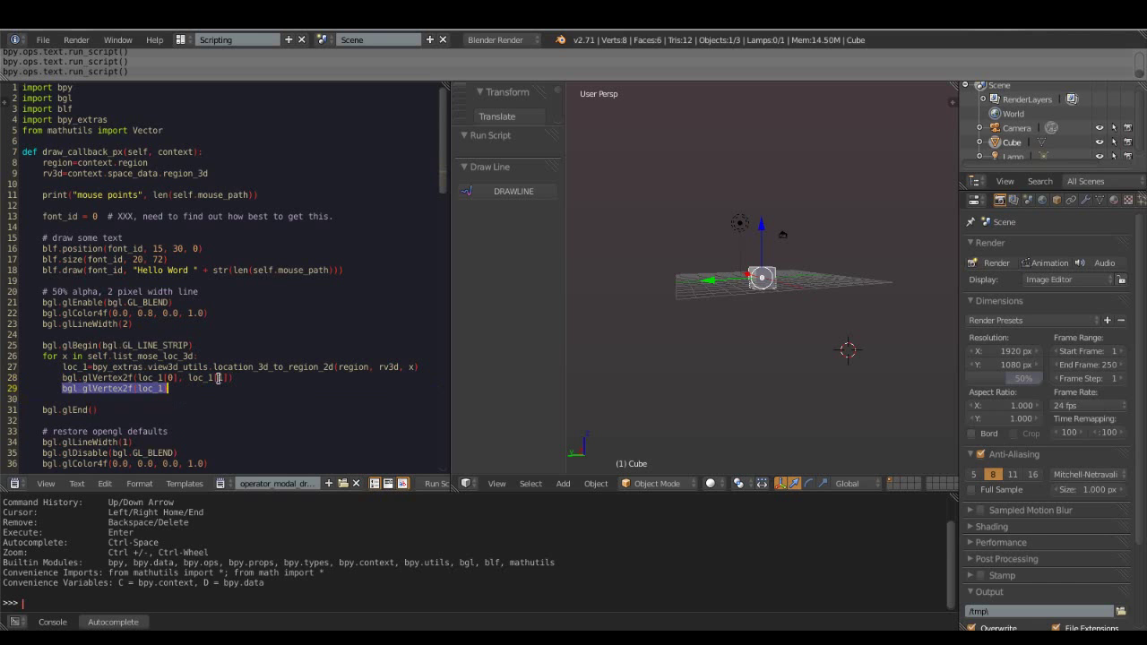
text(v)
- Insert a glVertex2f call on a new line 26 right after glBegin
click(211, 349)
key(Return)
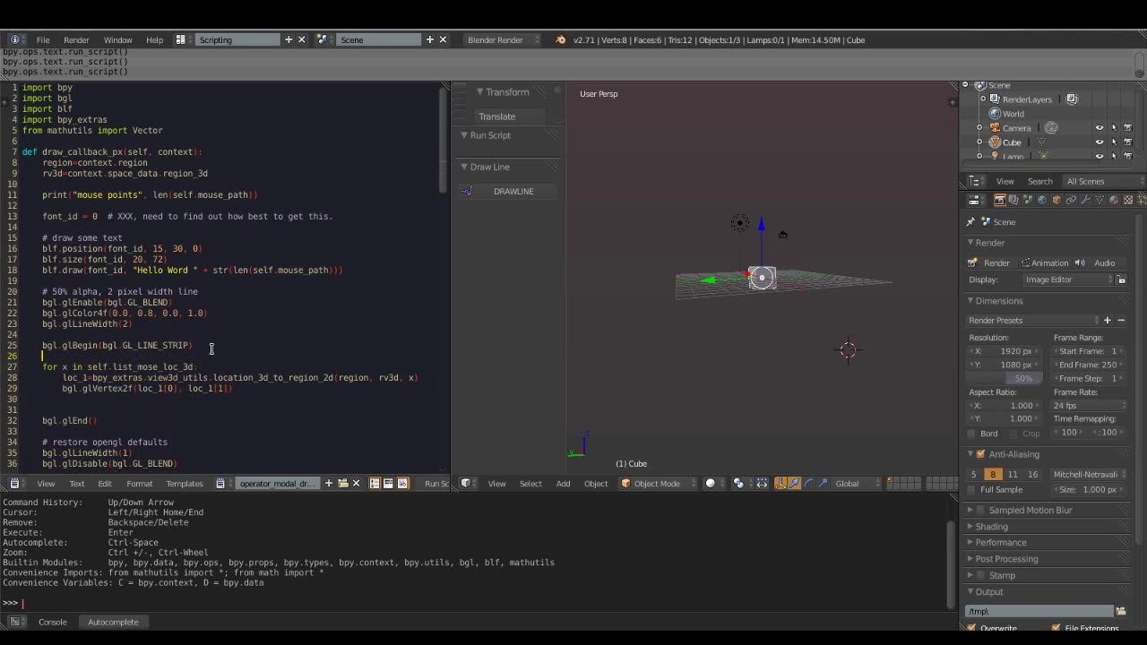
key(ctrl+v)
key(ctrl+Left)
key(ctrl+Left)
key(ctrl+Left)
key(ctrl+Left)
key(Delete)
key(Delete)
key(Delete)
key(Delete)
key(Delete)
key(Delete)
key(Delete)
key(Delete)
key(Delete)
key(Delete)
key(Delete)
key(Delete)
- Try filling the new call with self.mouse_path[0], via autocomplete, then delete it back
text(self.)
key(ctrl+space)
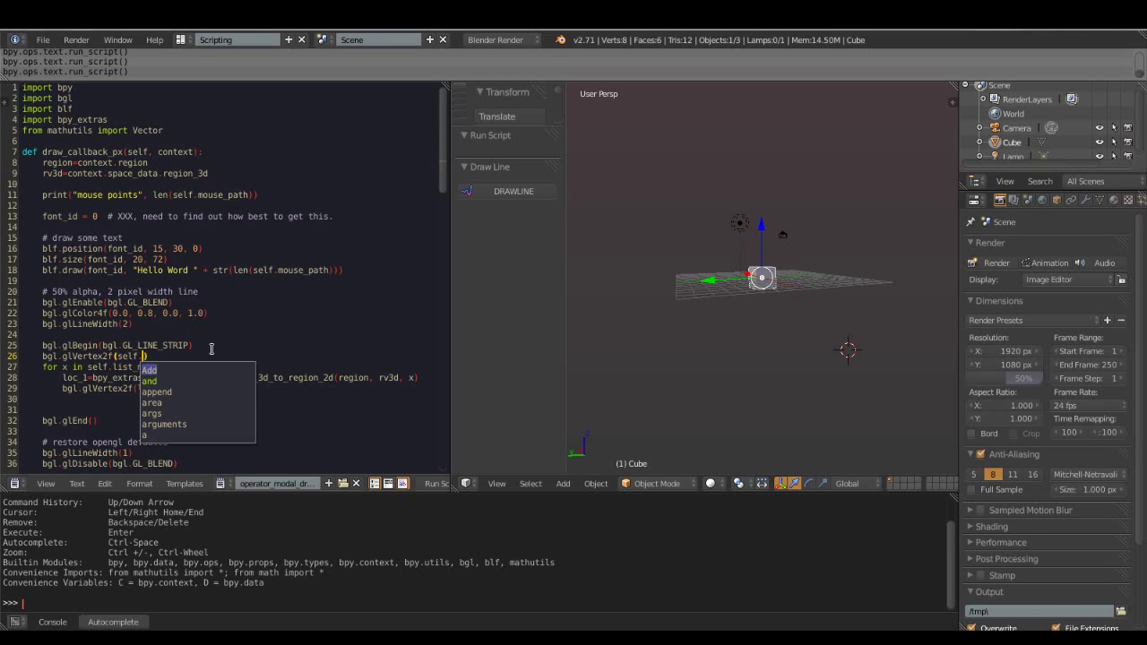
key(Escape)
text(mous)
key(ctrl+space)
key(Down)
key(Down)
key(Return)
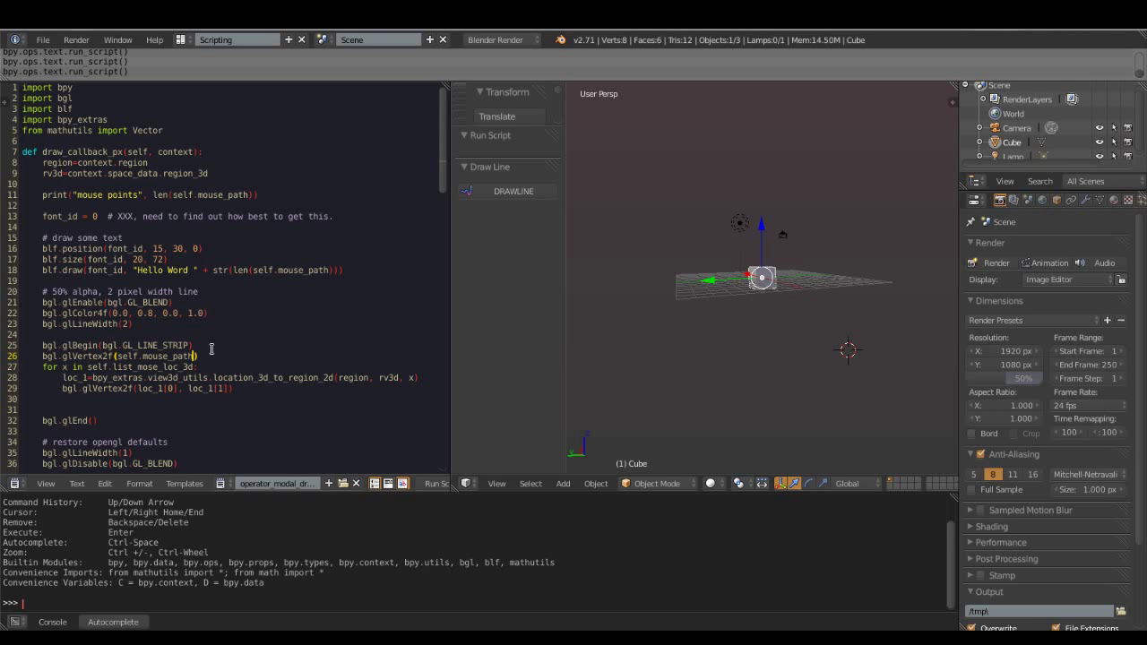
text([0])
text(,)
key(ctrl+space)
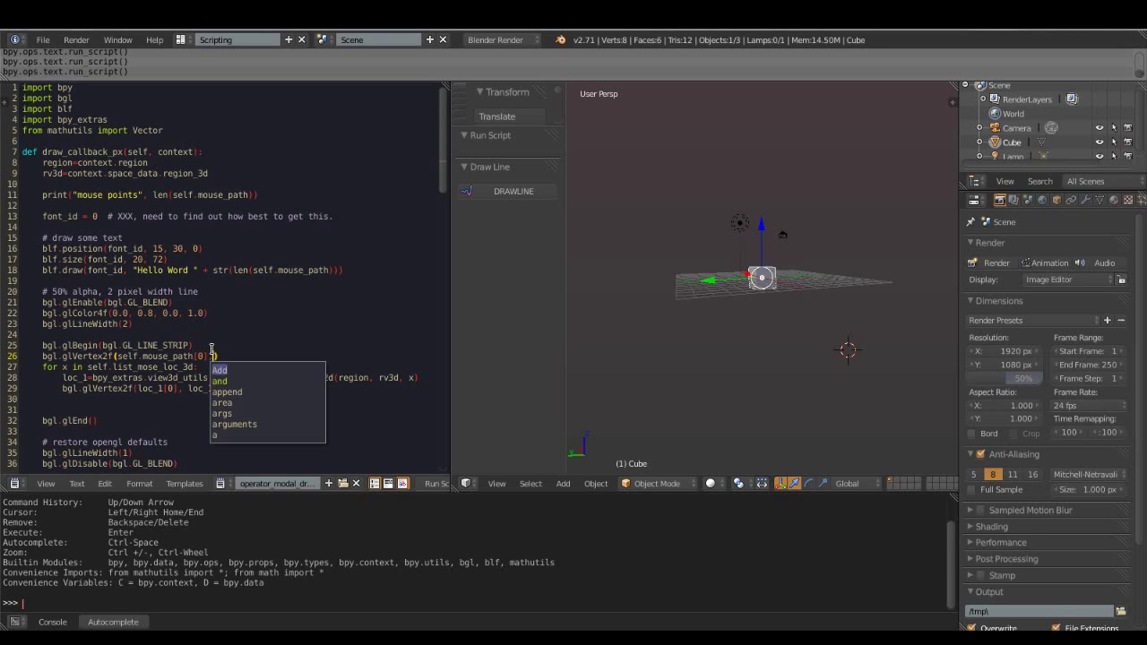
key(Escape)
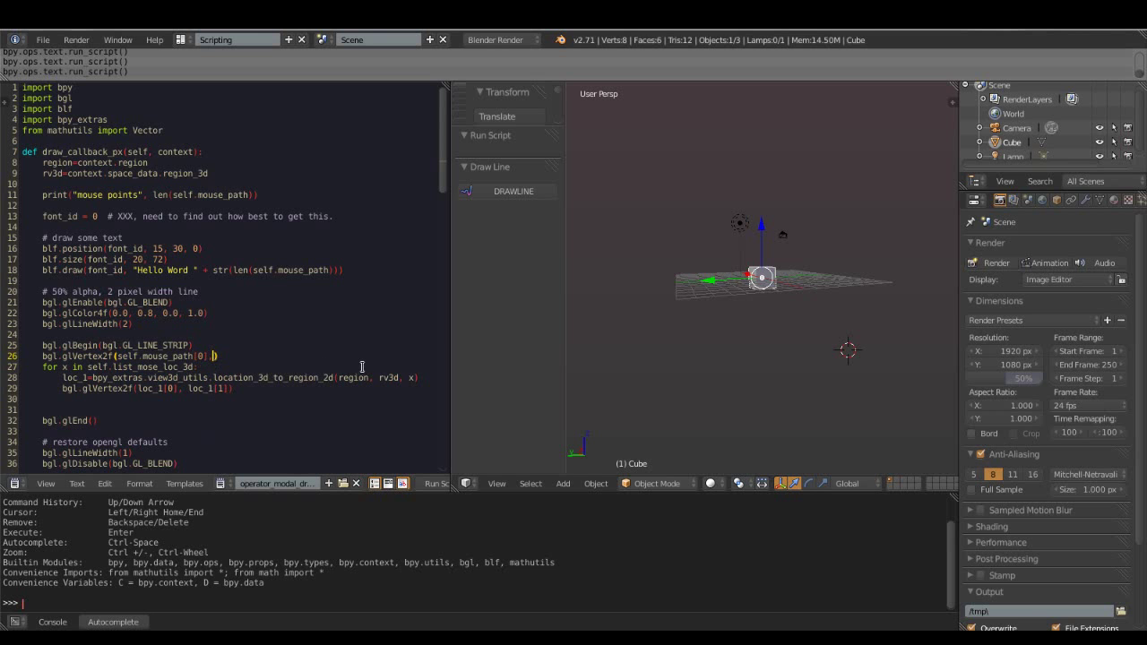
key(BackSpace)
key(BackSpace)
key(BackSpace)
key(BackSpace)
key(BackSpace)
key(BackSpace)
key(BackSpace)
key(BackSpace)
key(BackSpace)
key(BackSpace)
key(BackSpace)
key(BackSpace)
key(BackSpace)
- Add a loc2d=[] line near the top of draw_callback_px
click(68, 187)
key(Return)
text(loc_2d=)
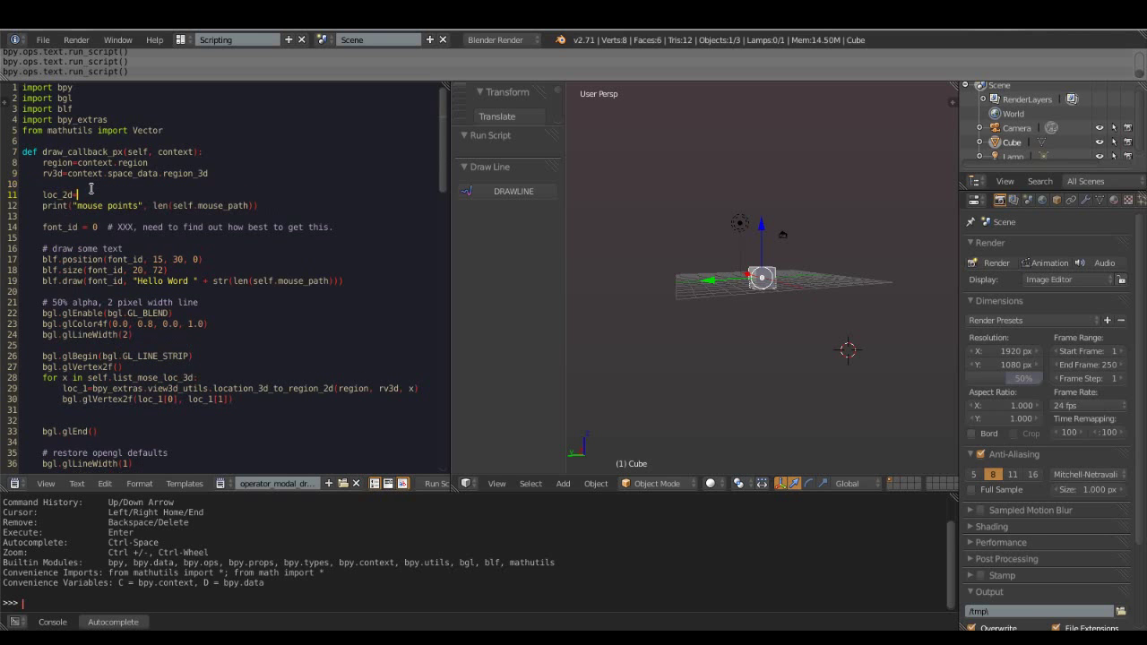
text(Vector)
key(BackSpace)
key(BackSpace)
key(BackSpace)
text(se)
key(BackSpace)
key(BackSpace)
key(BackSpace)
key(BackSpace)
key(BackSpace)
key(BackSpace)
key(BackSpace)
text(loc2d=[])
key(Return)
key(Return)
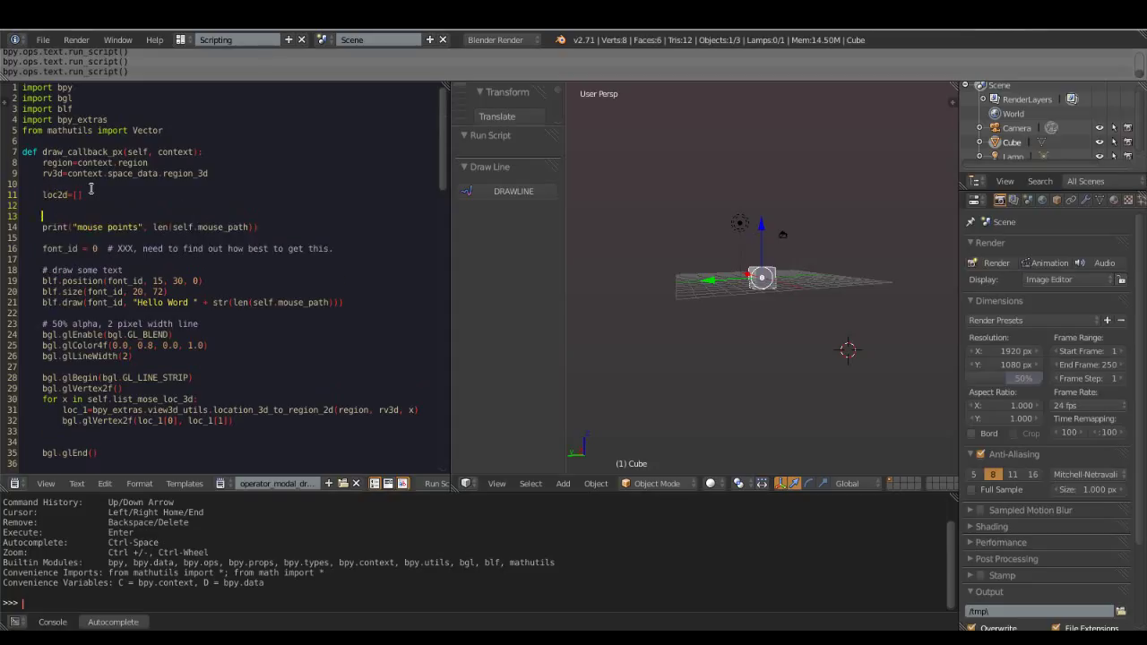
- Start a 'for x in self.list_mose_loc_3d:' loop below it using autocomplete
text(for x in s)
text(elf)
key(BackSpace)
key(BackSpace)
key(ctrl+space)
key(Escape)
text(lo)
key(ctrl+space)
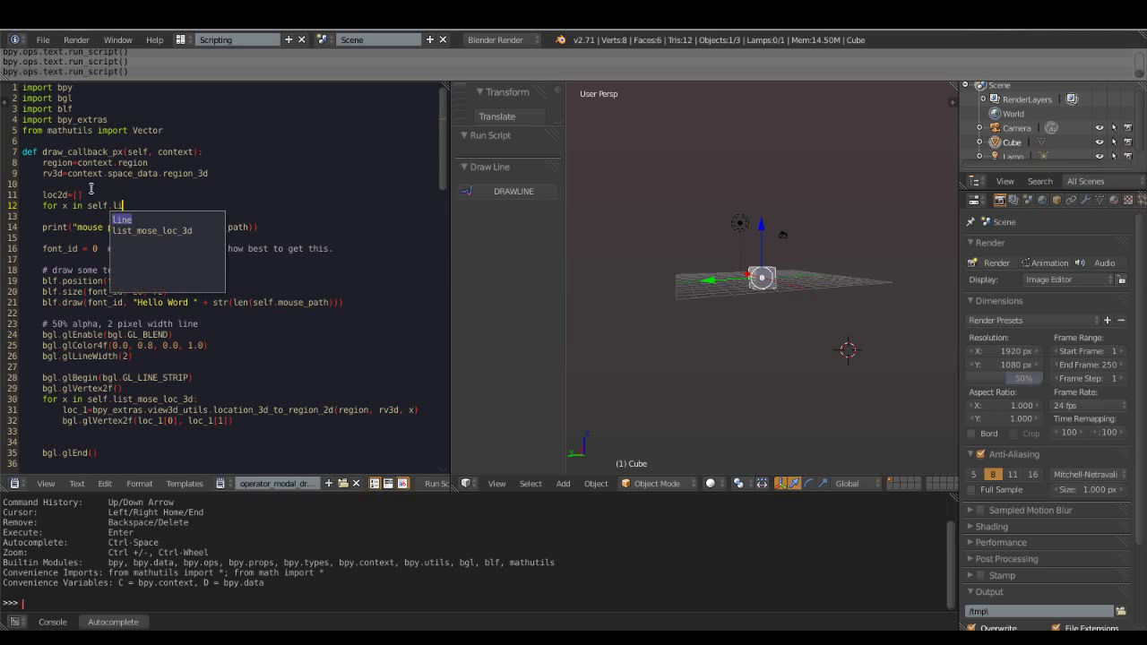
key(Down)
key(Return)
text(:)
key(Return)
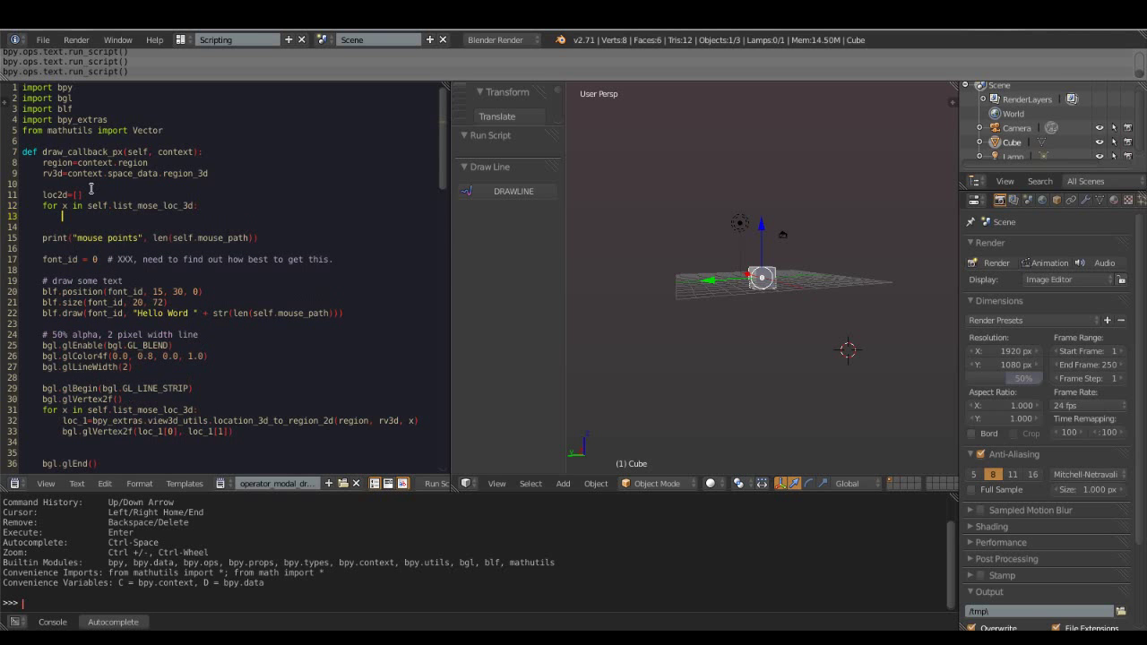
- Type loc2d.append in the loop body, then select the loc2d lines
text(oa)
key(ctrl+space)
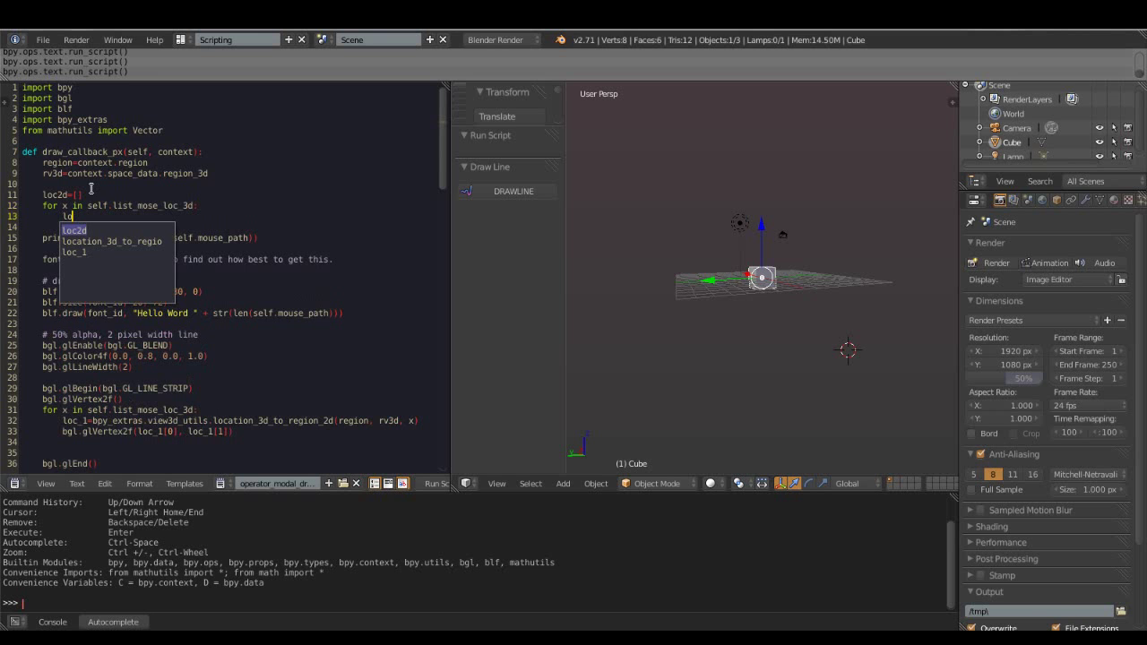
key(Escape)
key(ctrl+space)
key(Return)
text(.append()
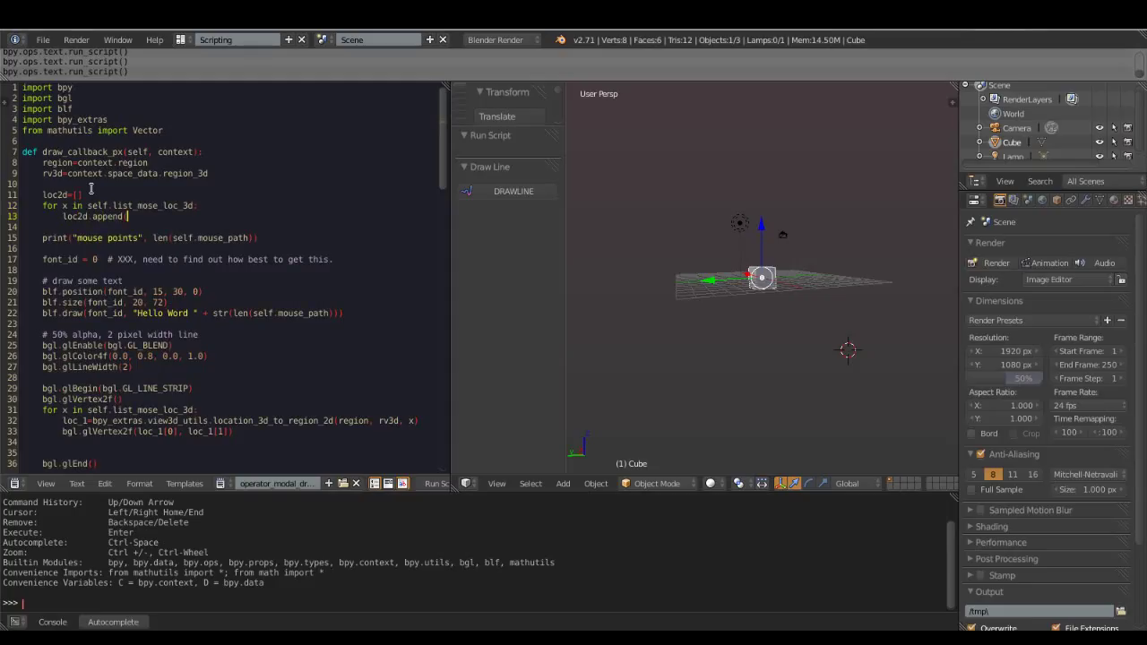
drag(98, 220, 89, 192)
click(189, 229)
- Delete the loc2d list and loop lines
drag(164, 232, 36, 195)
key(BackSpace)
scroll(168, 219, down, 3)
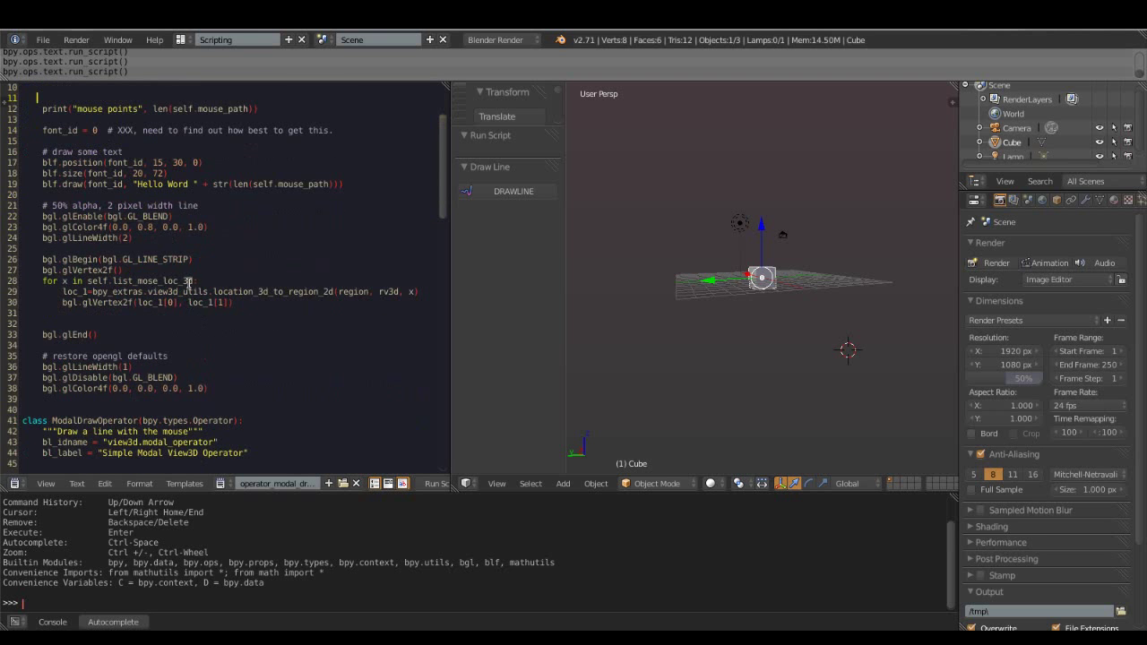
scroll(188, 280, up, 1)
- Fill the empty glVertex2f on line 27 with self.mouse_path[0], as the first argument
click(119, 303)
text(self.)
key(ctrl+space)
key(Escape)
text(mou)
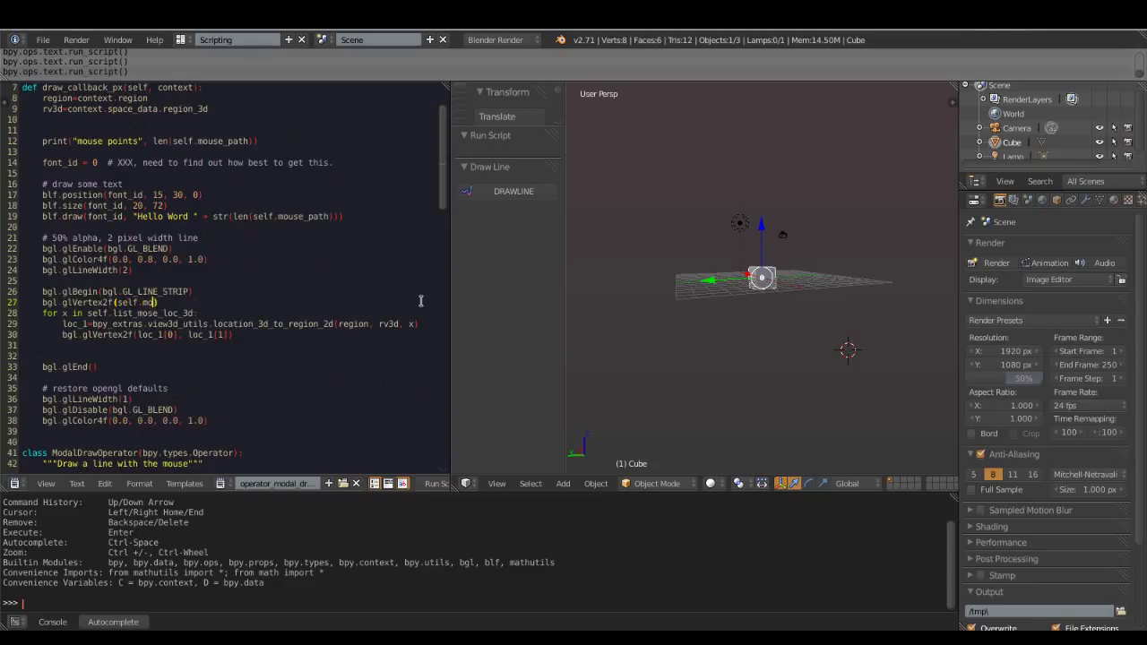
key(ctrl+space)
key(Down)
key(Down)
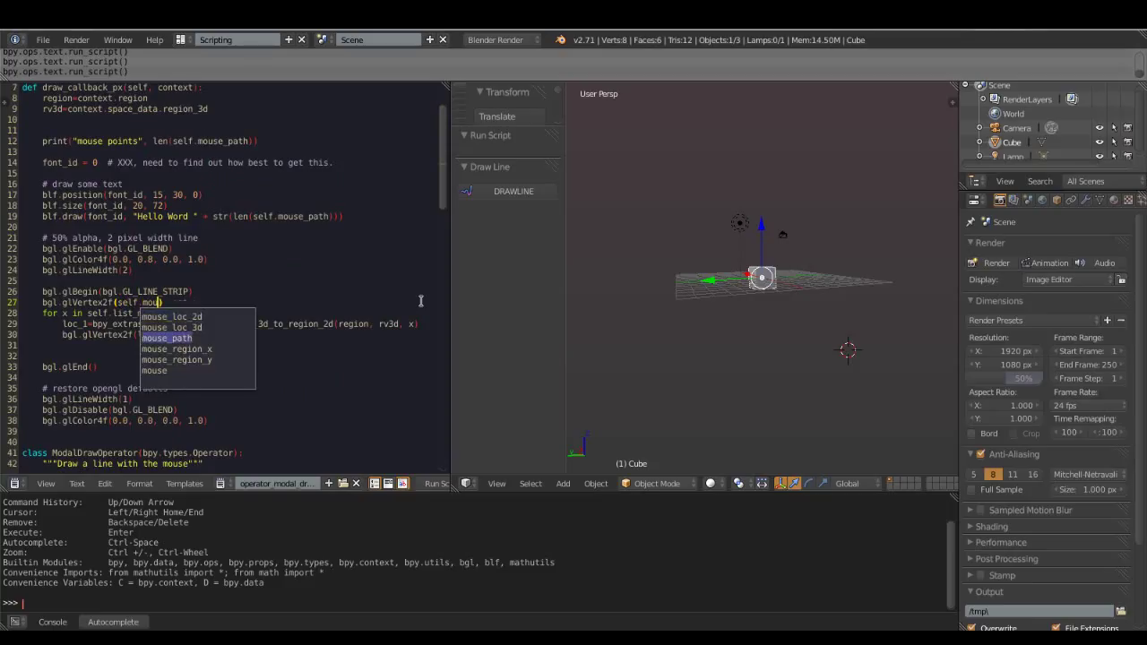
key(Return)
text([)
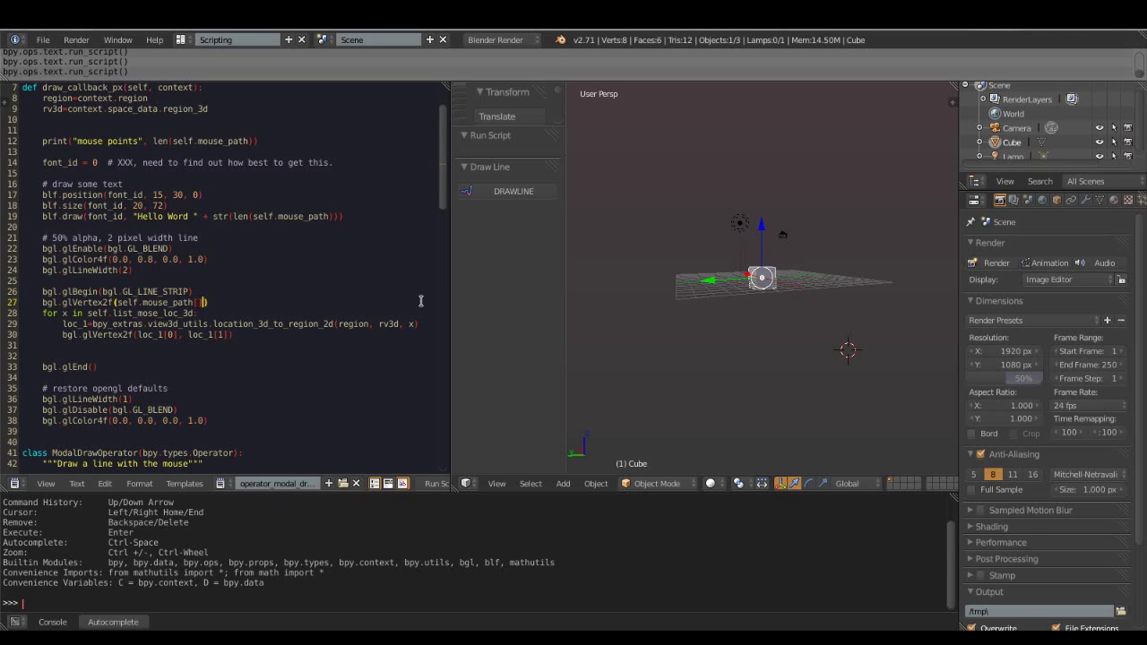
text(0],)
- Complete the second argument as self.mouse_path[1] and rerun the script
key(ctrl+space)
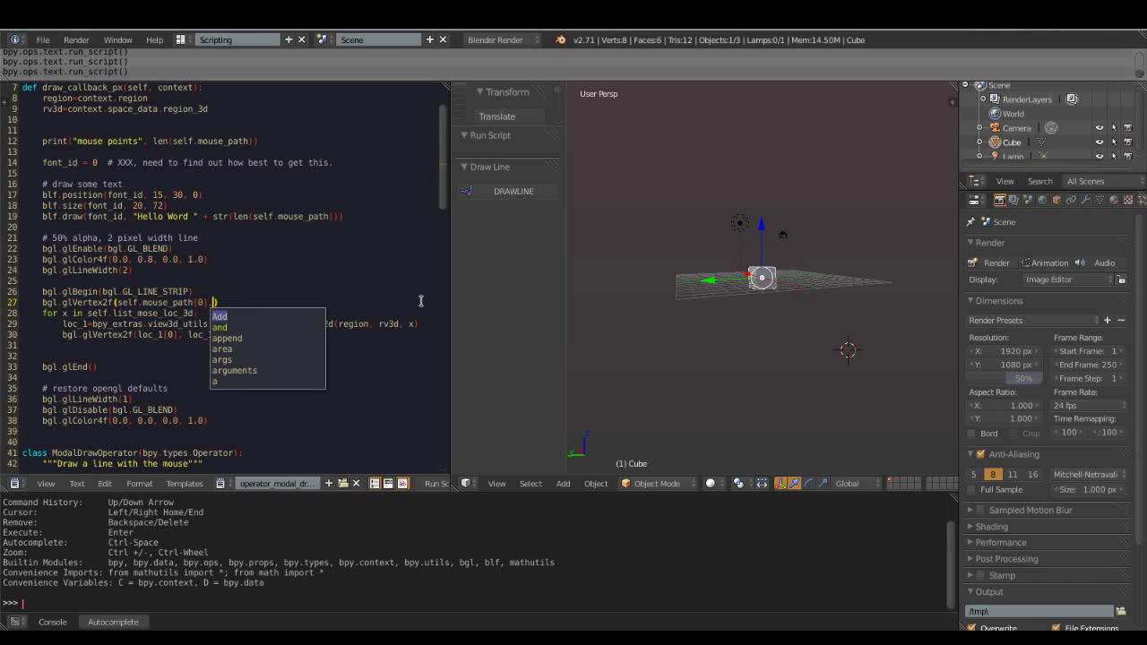
text(self.mo)
key(ctrl+space)
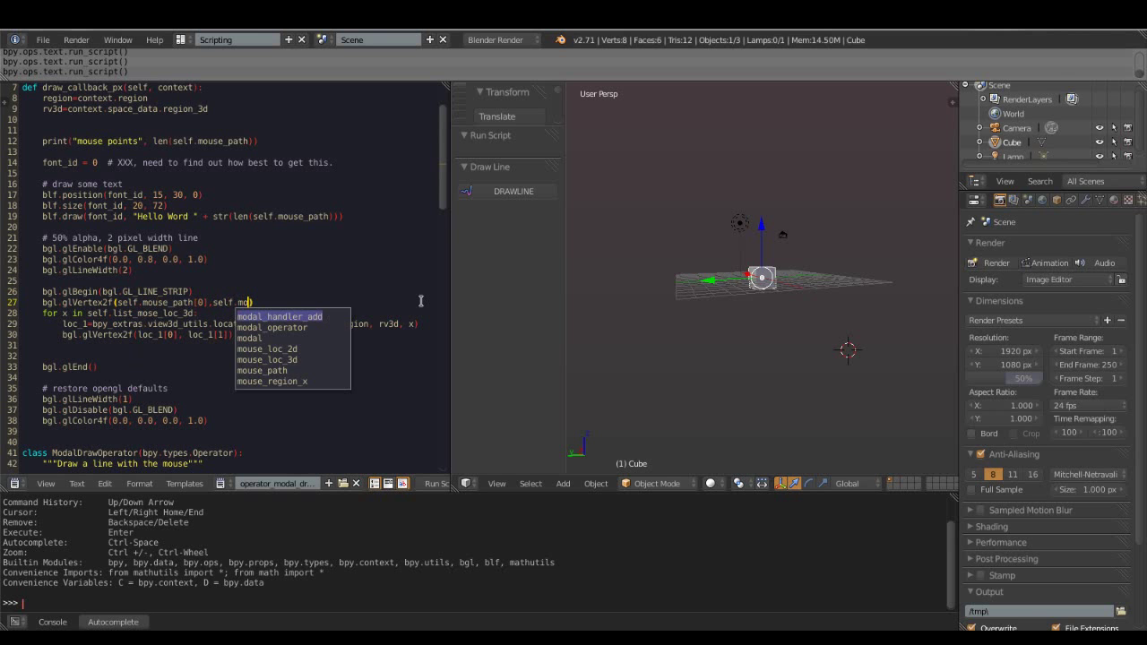
key(Down)
key(Down)
key(Down)
key(Down)
key(Down)
key(Return)
text([)
right_click(386, 251)
- Run the edited script, start the DRAWLINE operator, and orbit to a raised angle
click(385, 251)
click(513, 191)
middle_drag(837, 338, 883, 343)
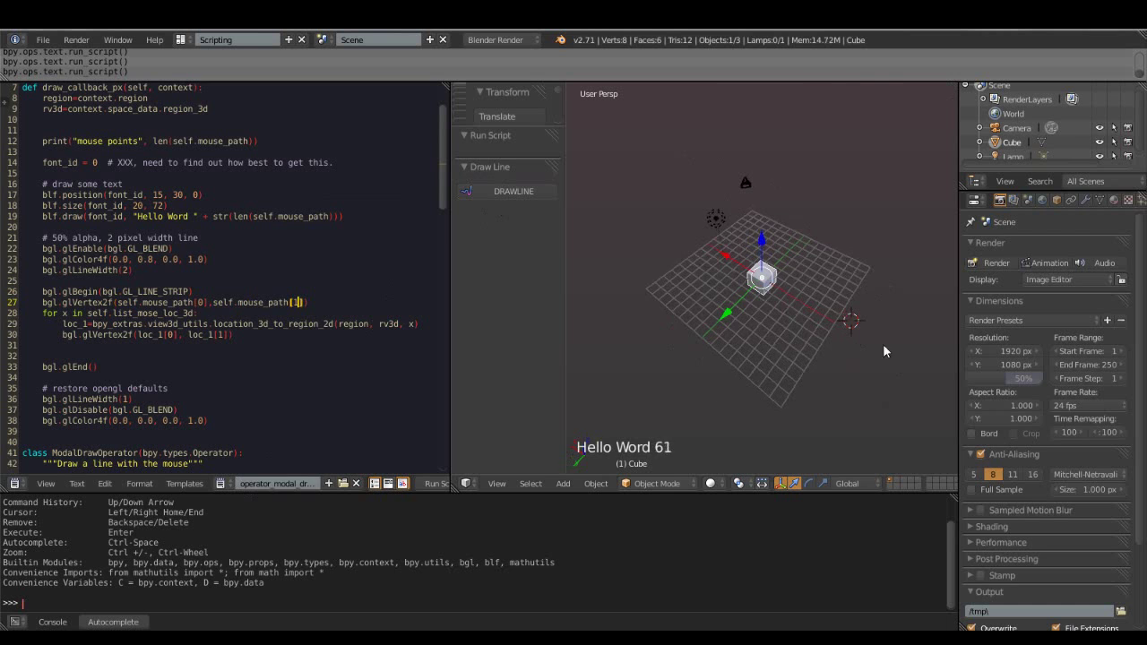
- Delete the pre-loop glVertex2f line 27 and unindent the for loop line
drag(308, 303, 42, 303)
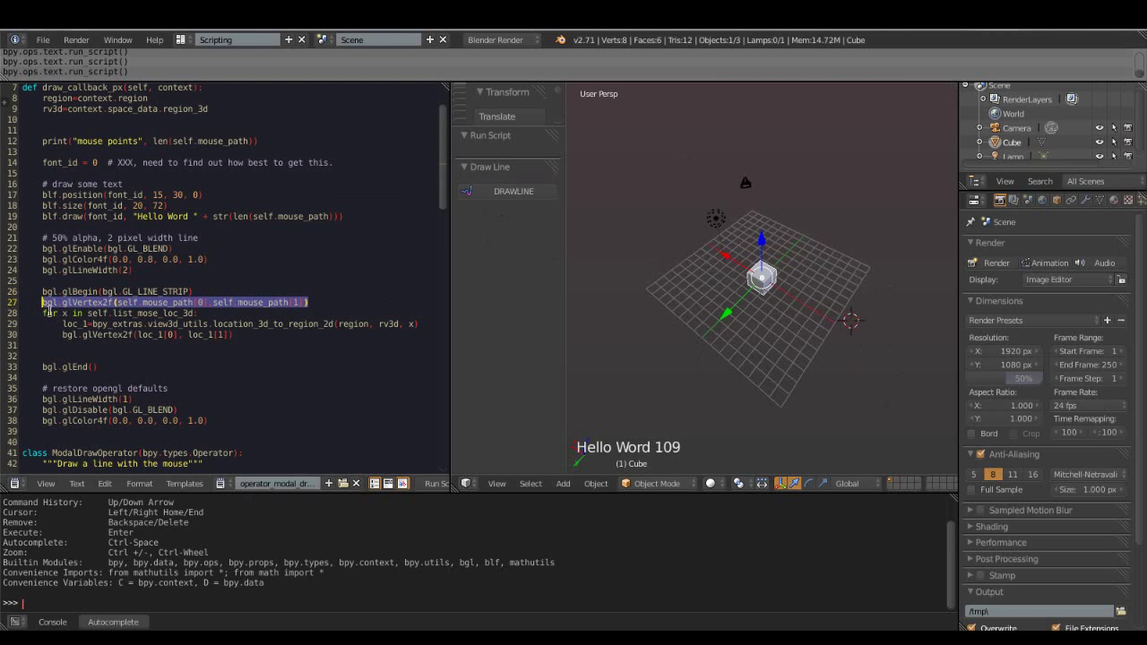
key(BackSpace)
key(Delete)
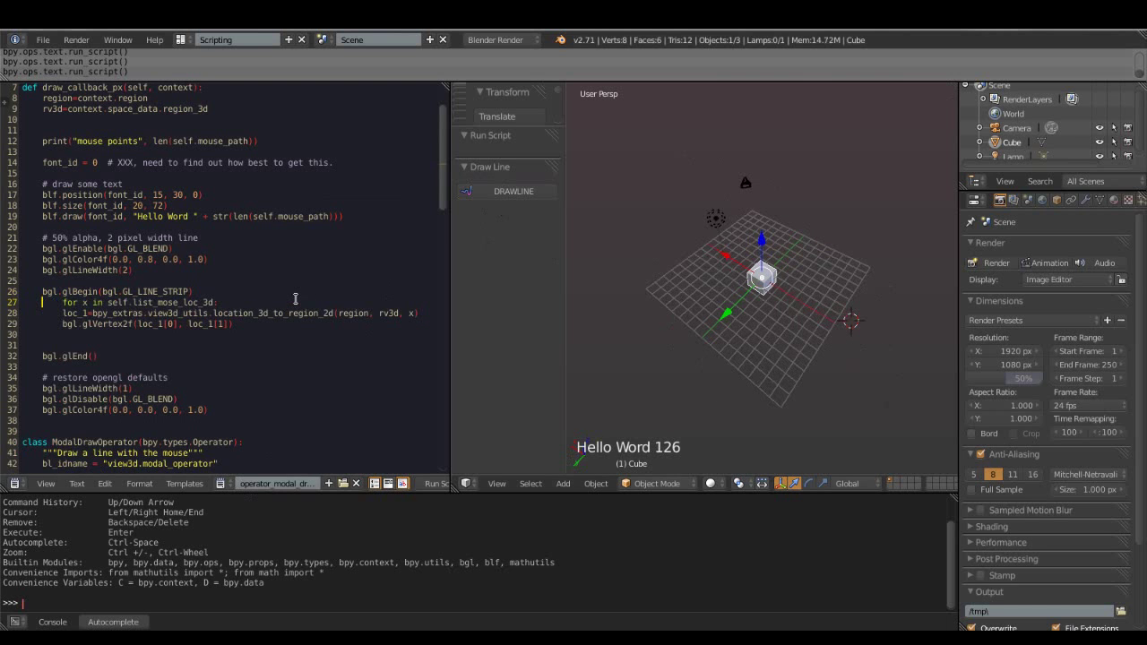
key(Delete)
key(Delete)
key(Delete)
key(Delete)
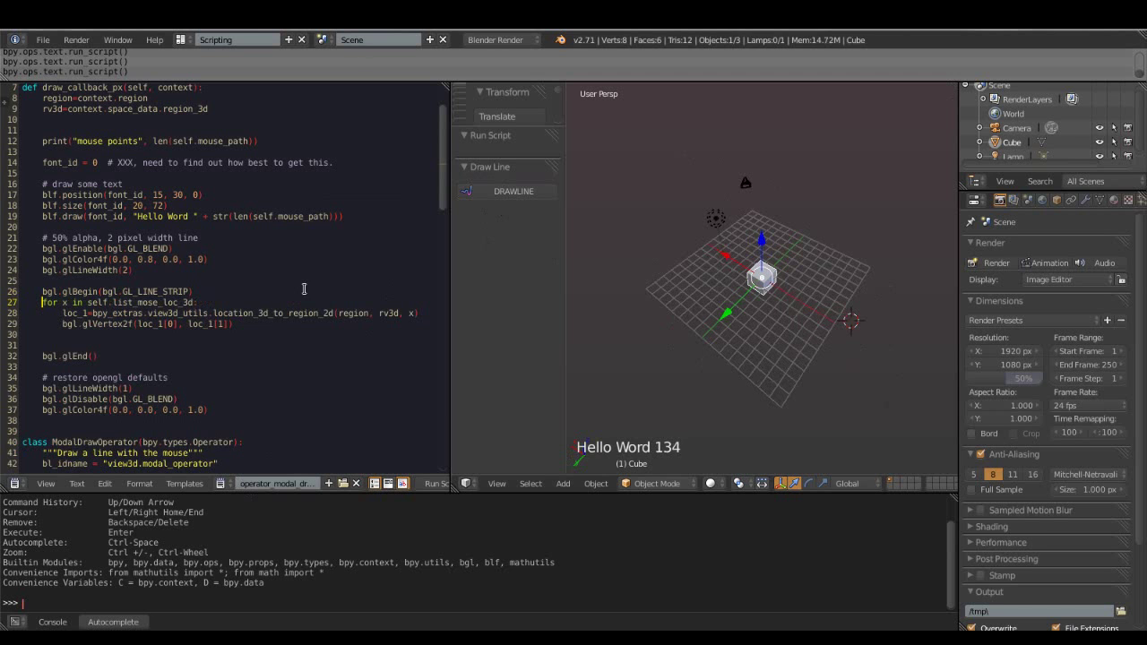
- Rerun the line tool, draw a green stroke around the cube, and orbit to confirm it stays anchored
click(513, 191)
click(680, 179)
middle_drag(766, 365, 870, 318)
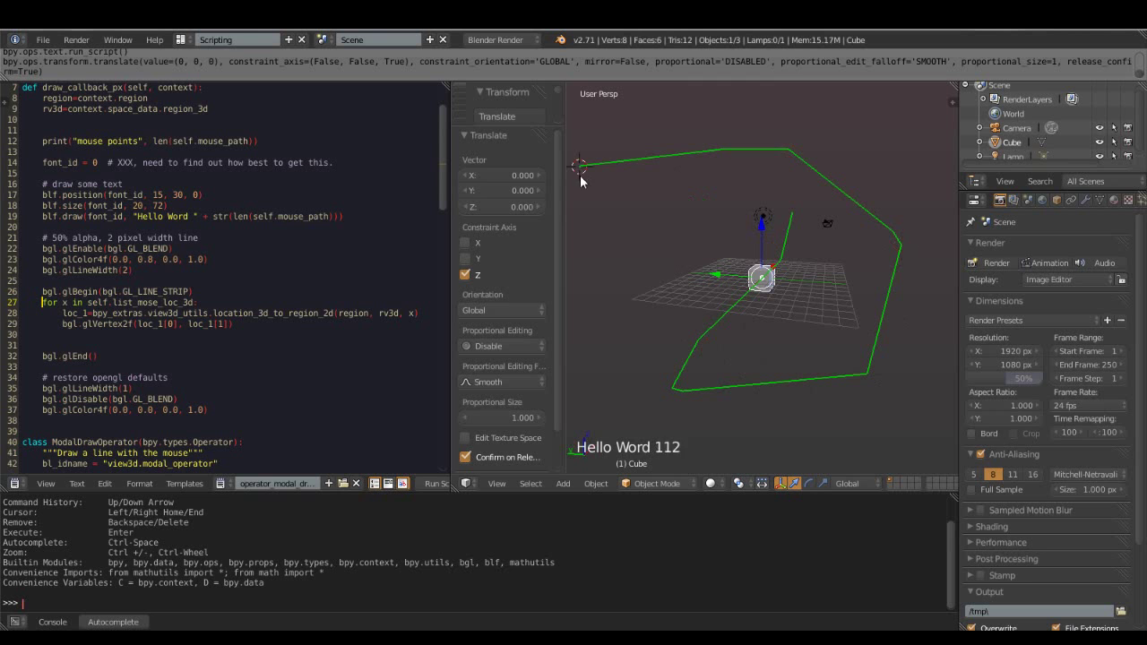
mouse_move(856, 395)
middle_down()
mouse_move(727, 269)
mouse_move(646, 305)
mouse_move(865, 300)
middle_up()
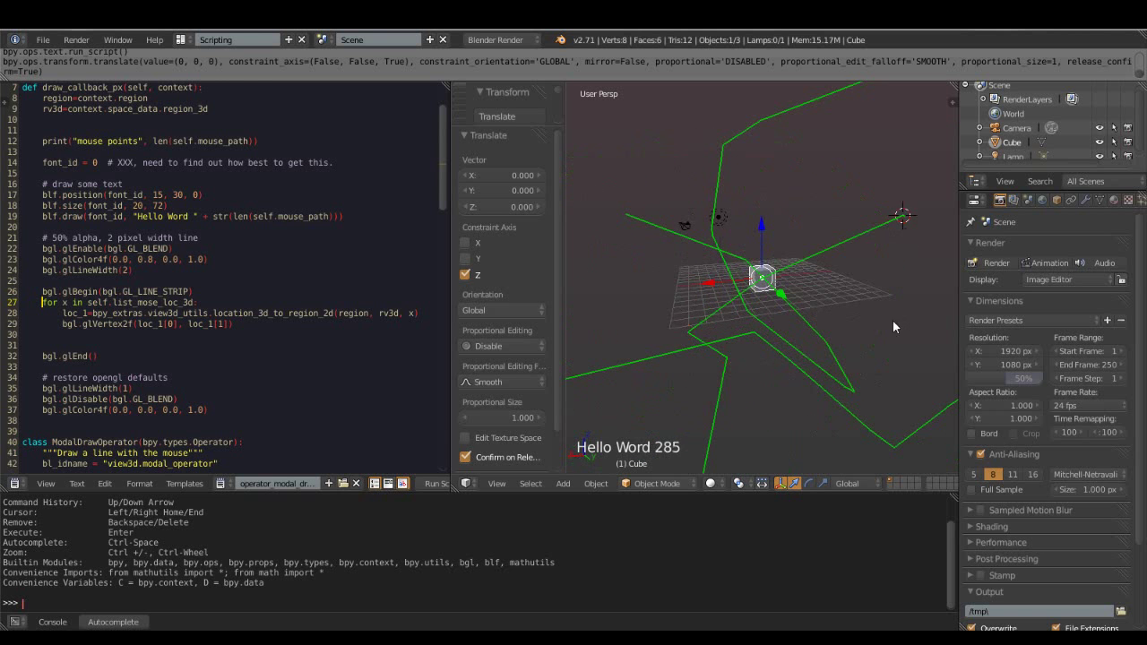
middle_drag(893, 321, 635, 378)
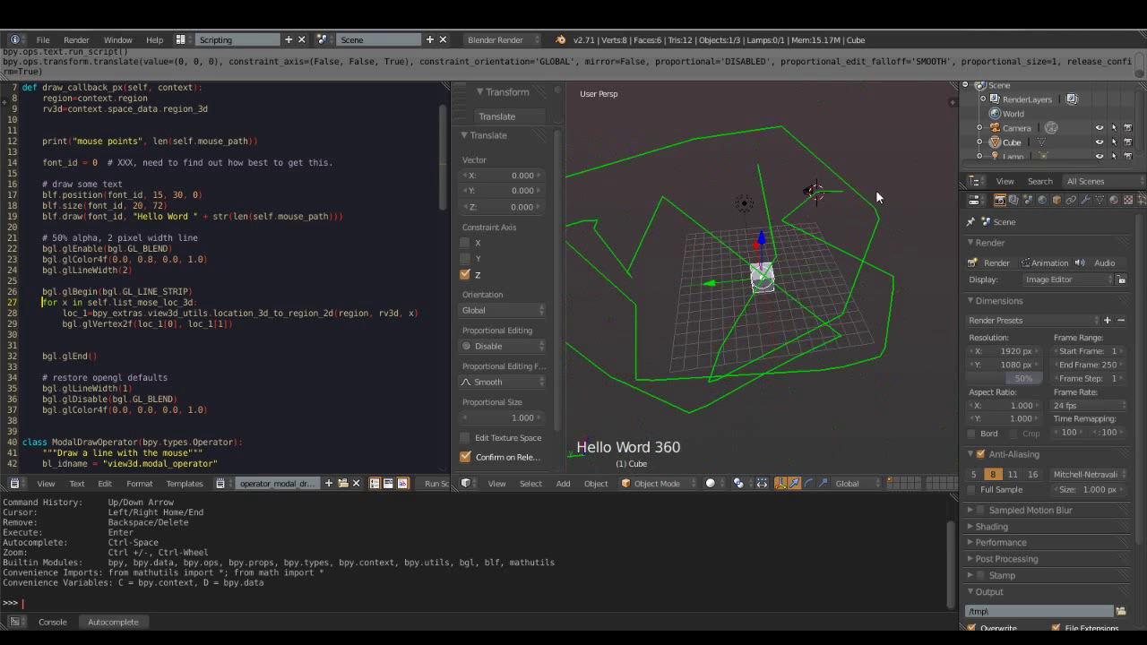
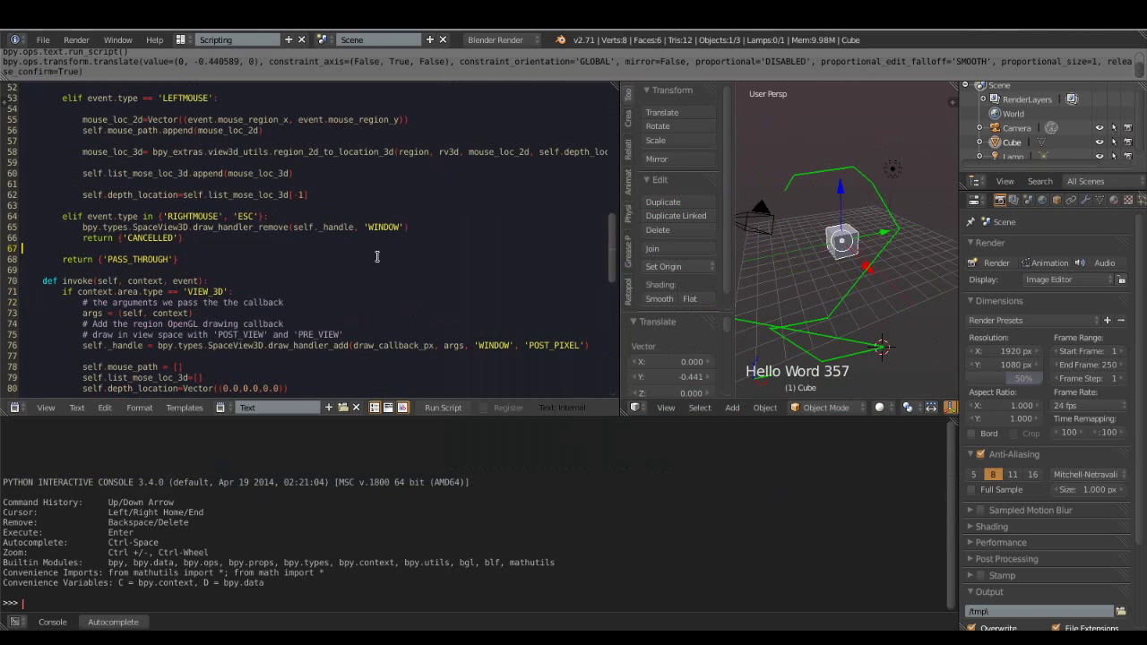
- On line 51, replace 'append' so self.mouse_path is assigned '=Vector(' instead
scroll(90, 260, up, 6)
drag(86, 271, 425, 271)
click(217, 292)
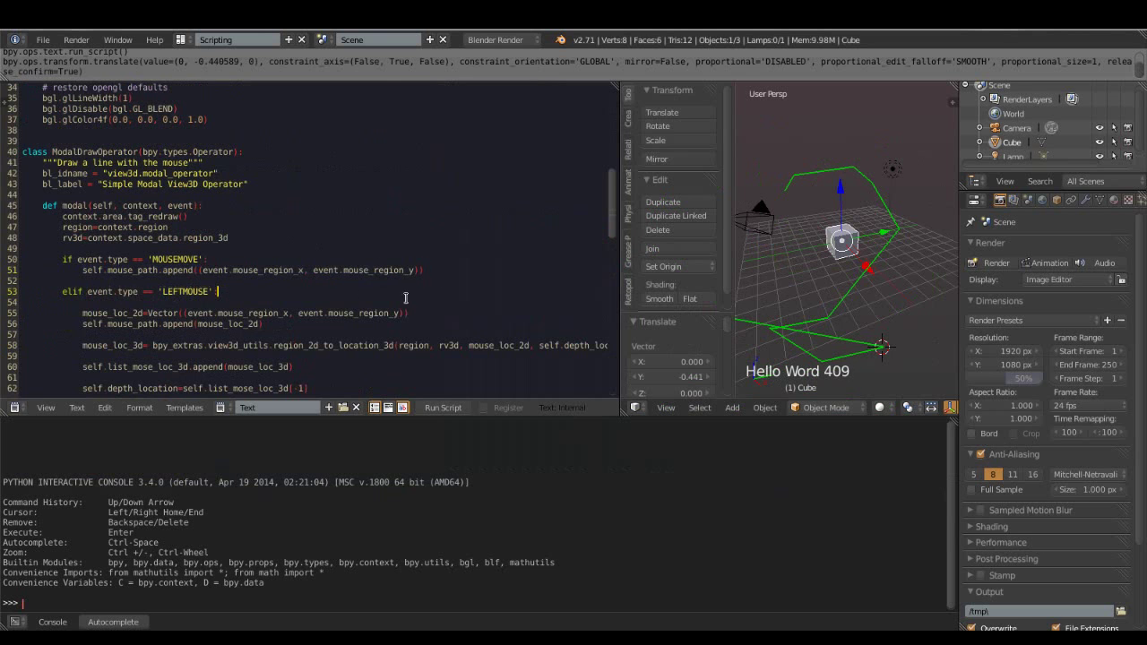
double_click(164, 271)
key(BackSpace)
text(=)
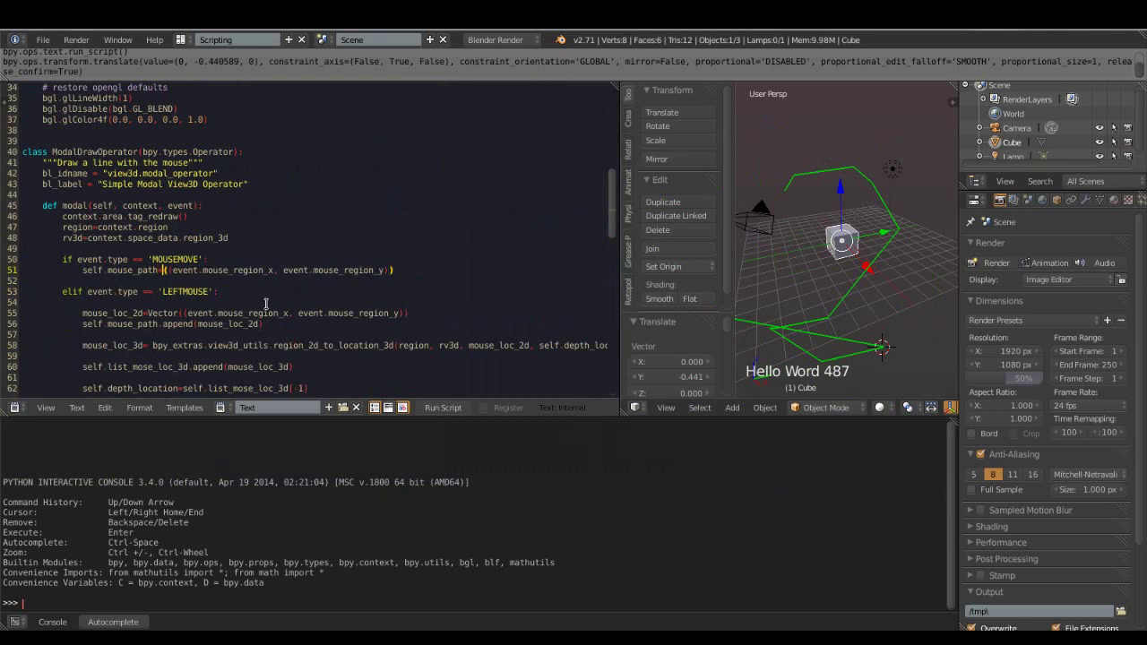
key(Delete)
text(()
text(Vector)
- Review lines 56–62 and place the caret at the end of line 62 in the cancel branch
scroll(440, 256, down, 1)
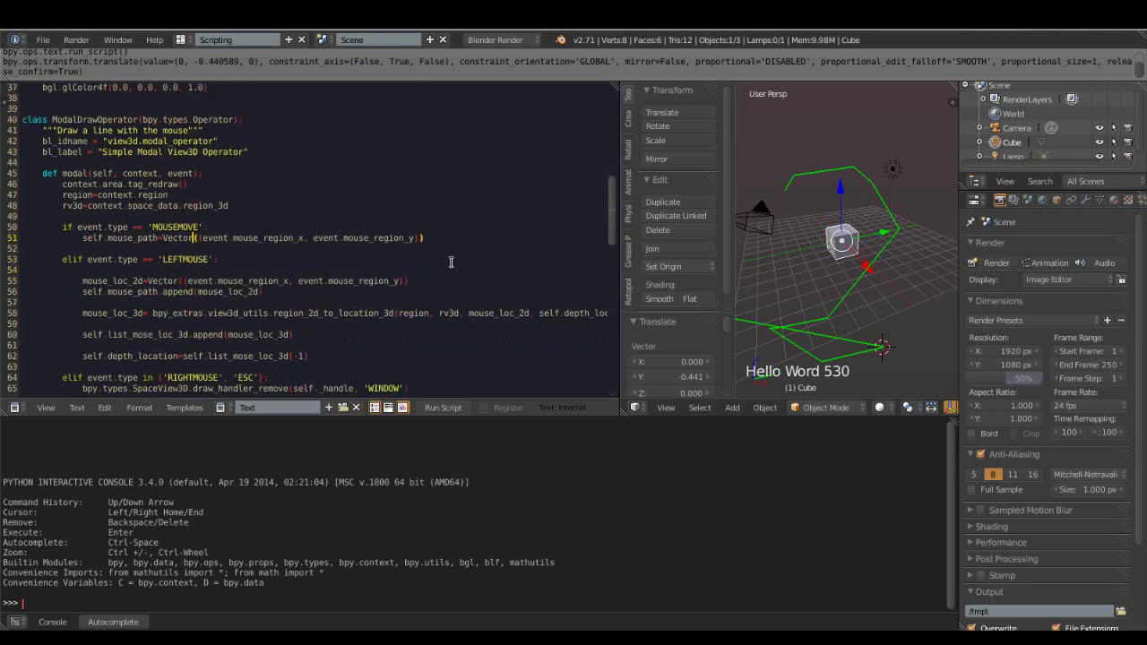
scroll(440, 256, down, 3)
scroll(440, 256, down, 2)
scroll(394, 251, up, 1)
scroll(346, 248, up, 3)
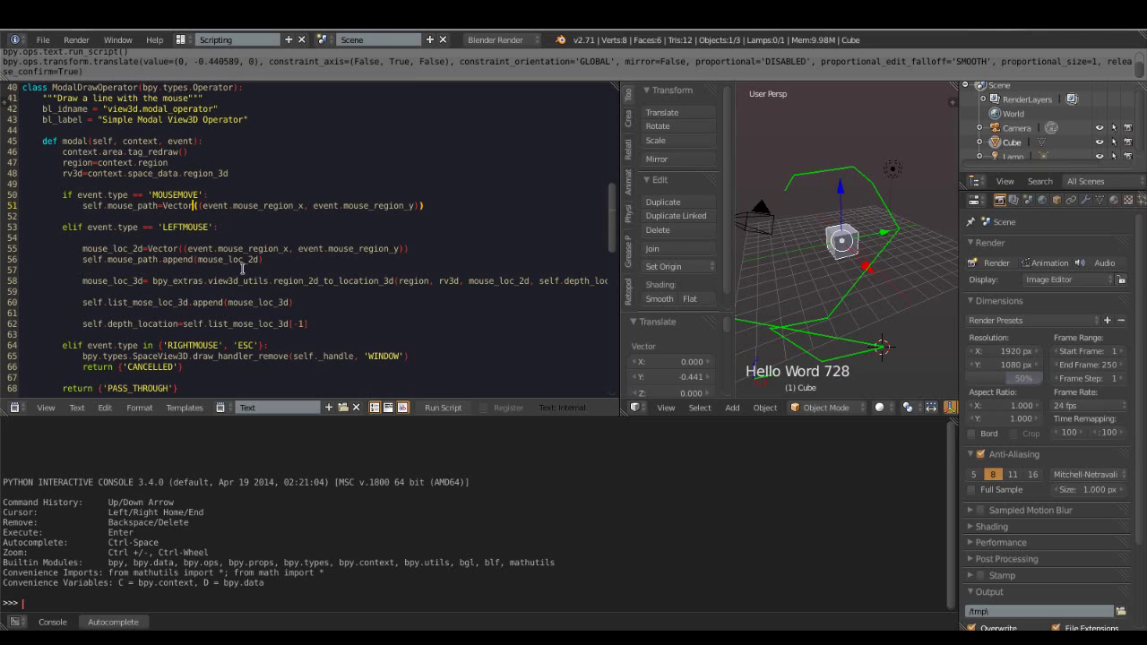
drag(273, 260, 86, 260)
click(293, 260)
drag(264, 259, 88, 260)
click(305, 313)
scroll(305, 309, down, 3)
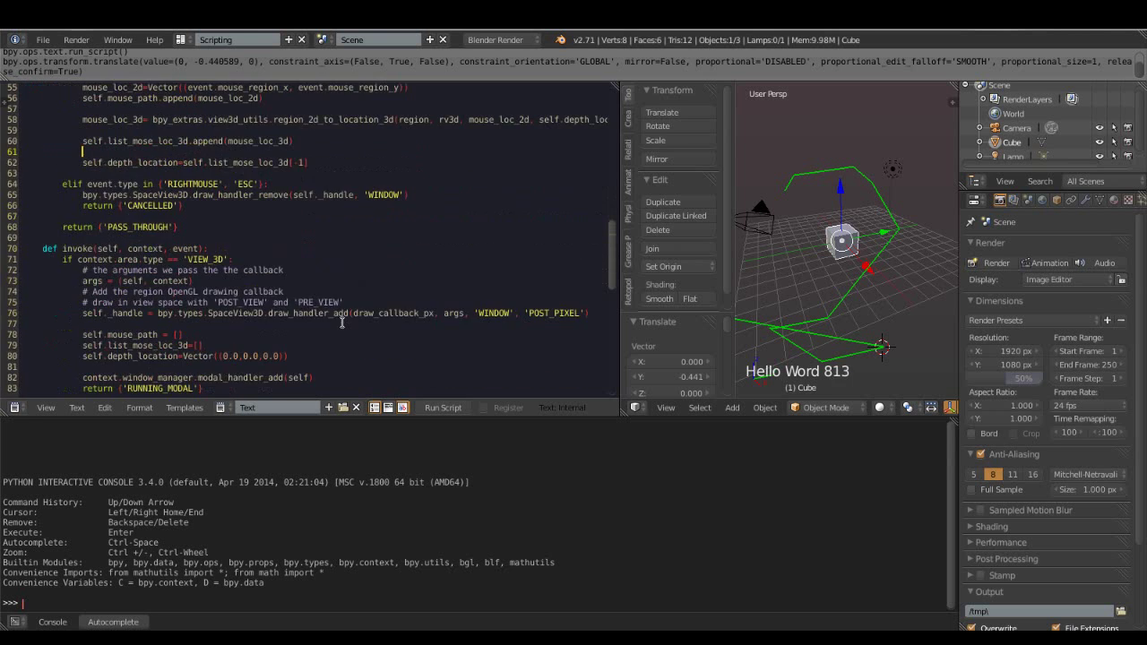
scroll(304, 309, down, 1)
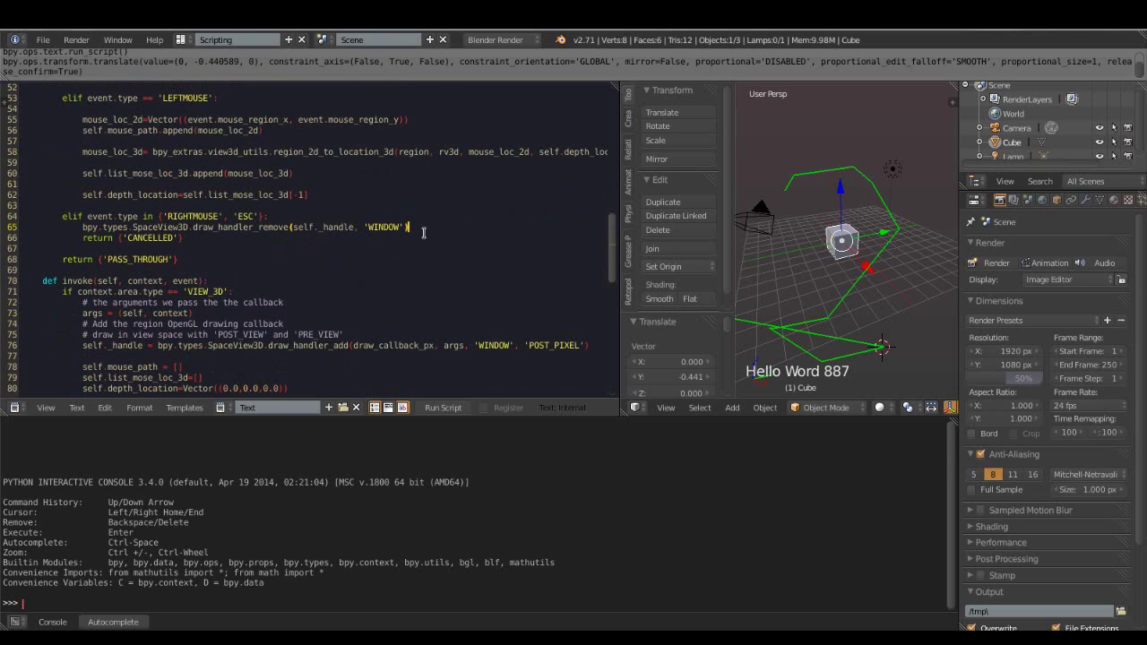
drag(323, 195, 278, 195)
click(319, 195)
- Add 'self.list_mose_loc_3d[:]=[]' to the cancel branch to clear the stored 3D points
key(Return)
text(self.l)
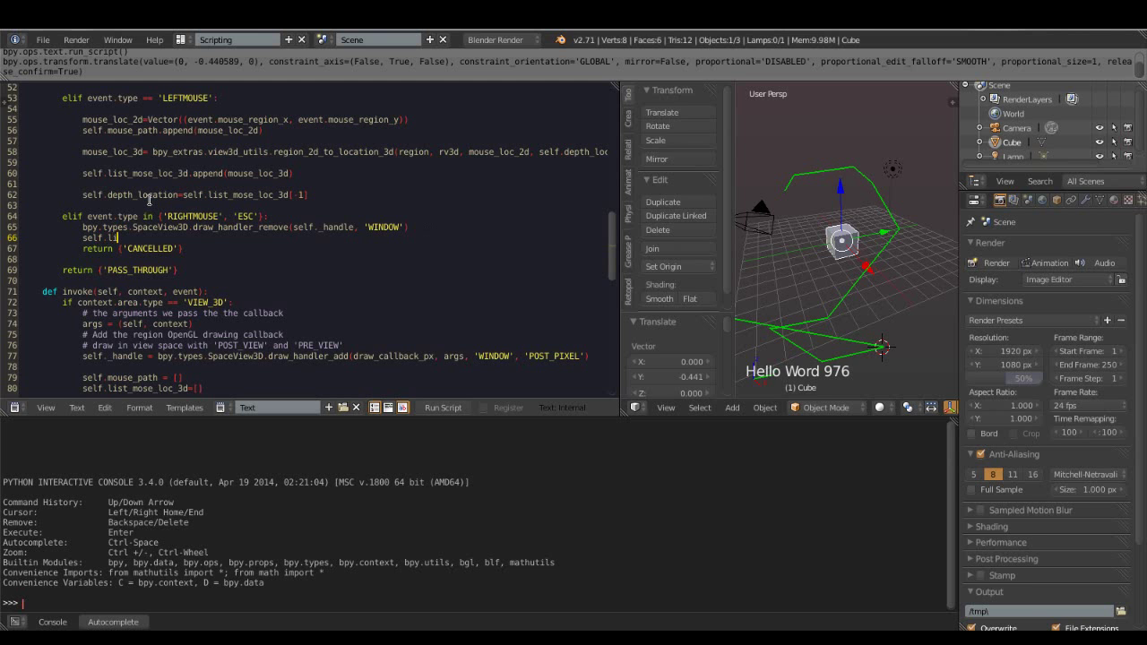
key(ctrl+space)
key(Down)
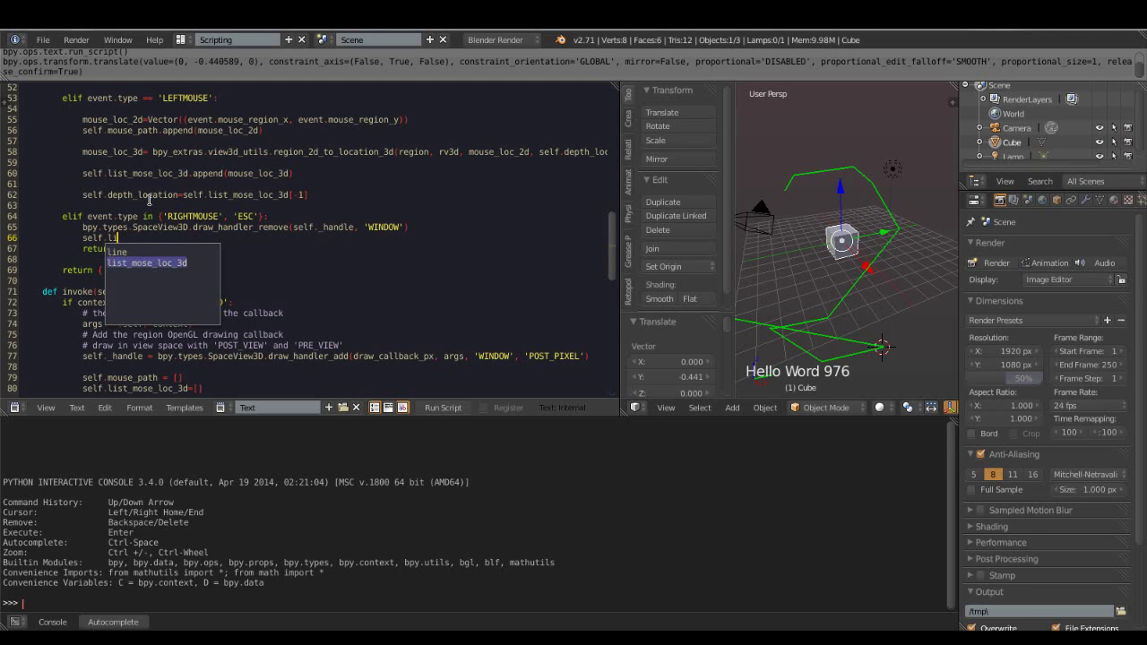
key(Return)
text(:]=[])
key(Return)
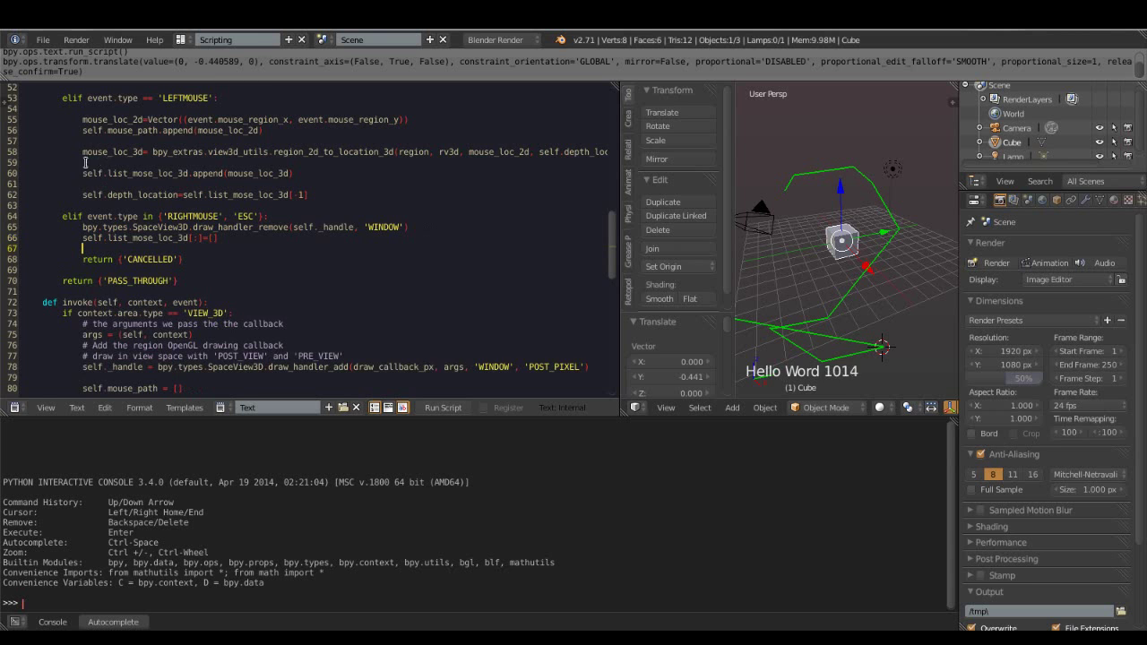
- Delete the mouse_path append statement on line 56 and its leftover empty line
scroll(253, 296, up, 1)
scroll(217, 243, up, 2)
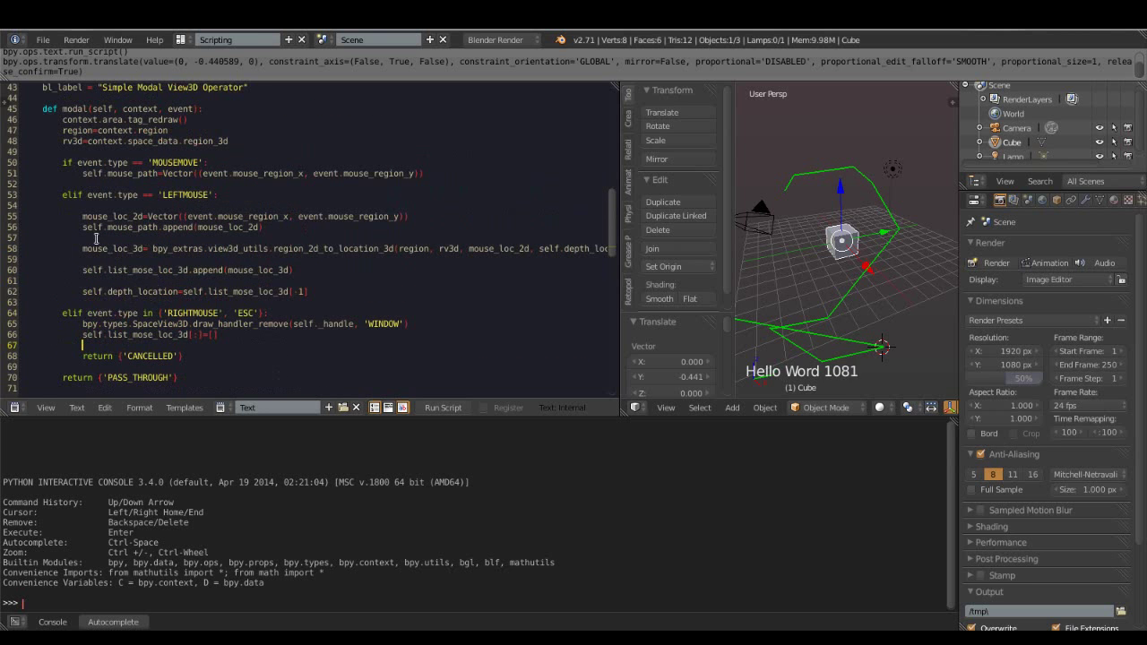
drag(86, 233, 279, 233)
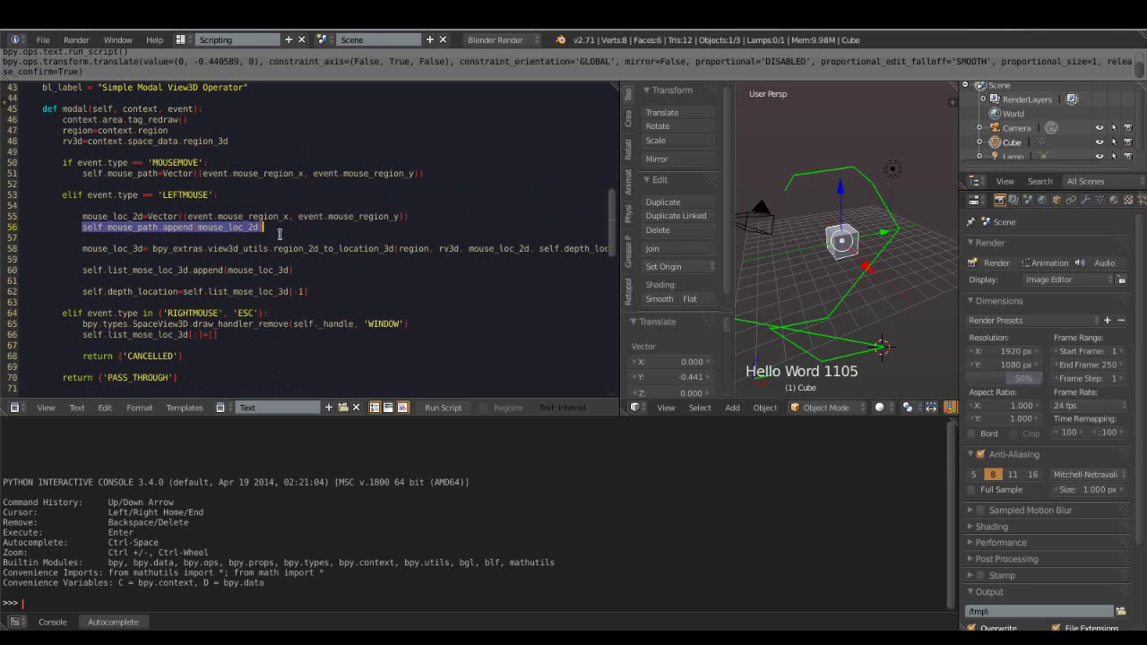
key(BackSpace)
scroll(368, 272, down, 1)
scroll(394, 262, up, 1)
scroll(104, 246, up, 1)
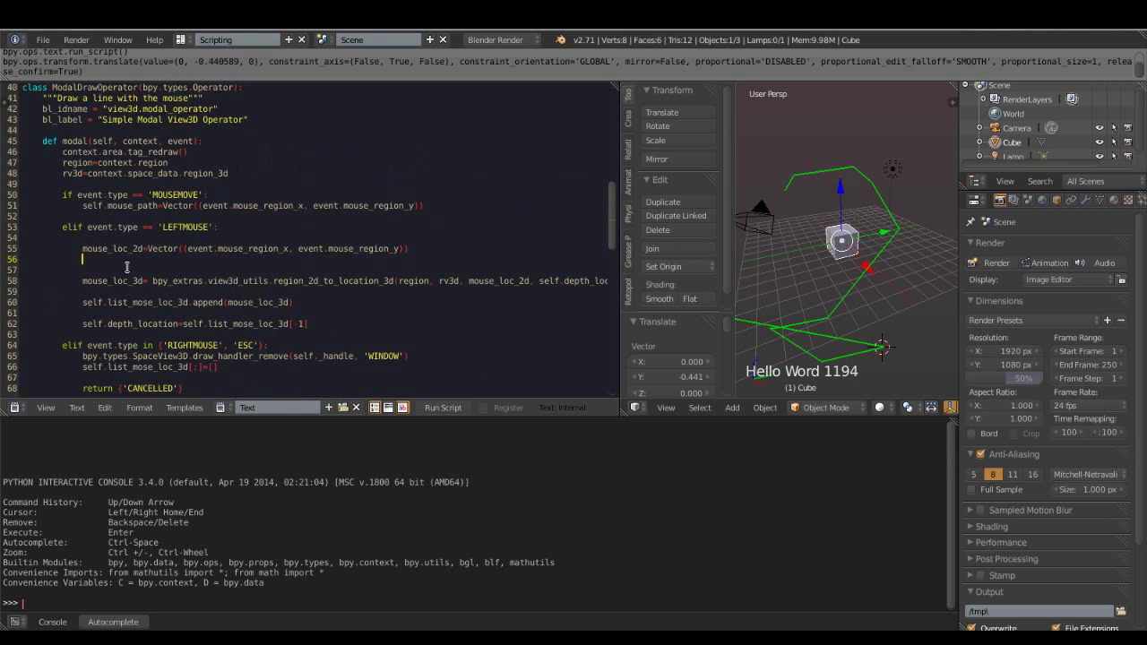
key(Delete)
- Add 'self.depth_location=Vector((0.0,0.0,0.0))' to the cancel branch
click(83, 205)
scroll(224, 260, down, 2)
click(236, 291)
key(Return)
text(self.)
key(ctrl+space)
key(Escape)
text(de)
key(ctrl+space)
key(Down)
key(Down)
key(Return)
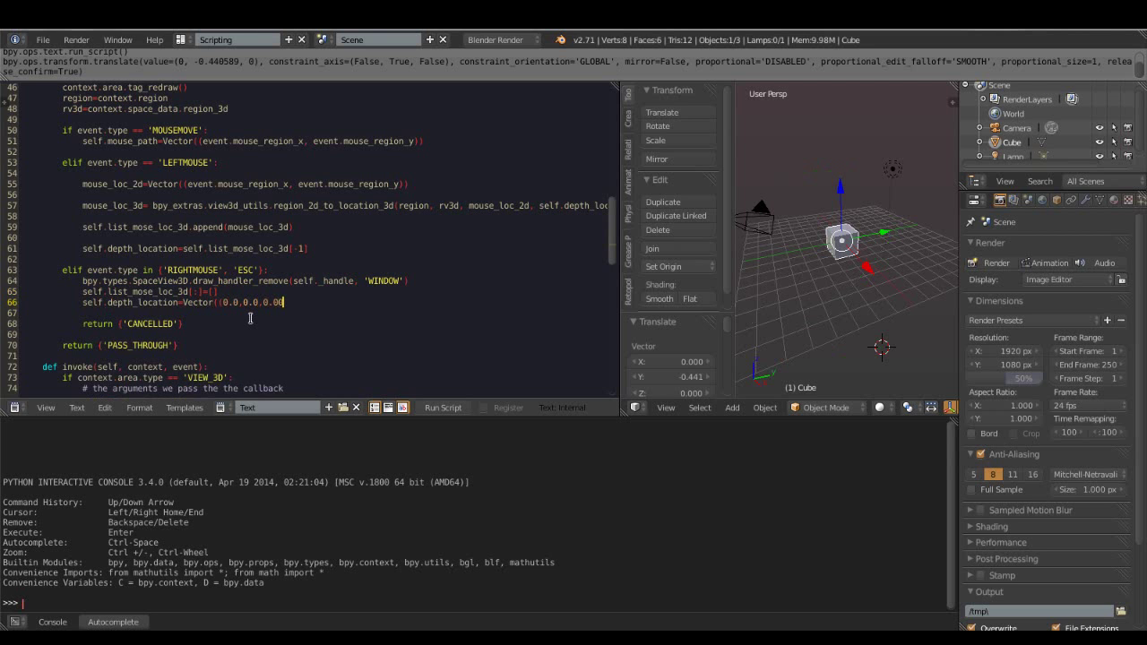
text())
right_click(250, 317)
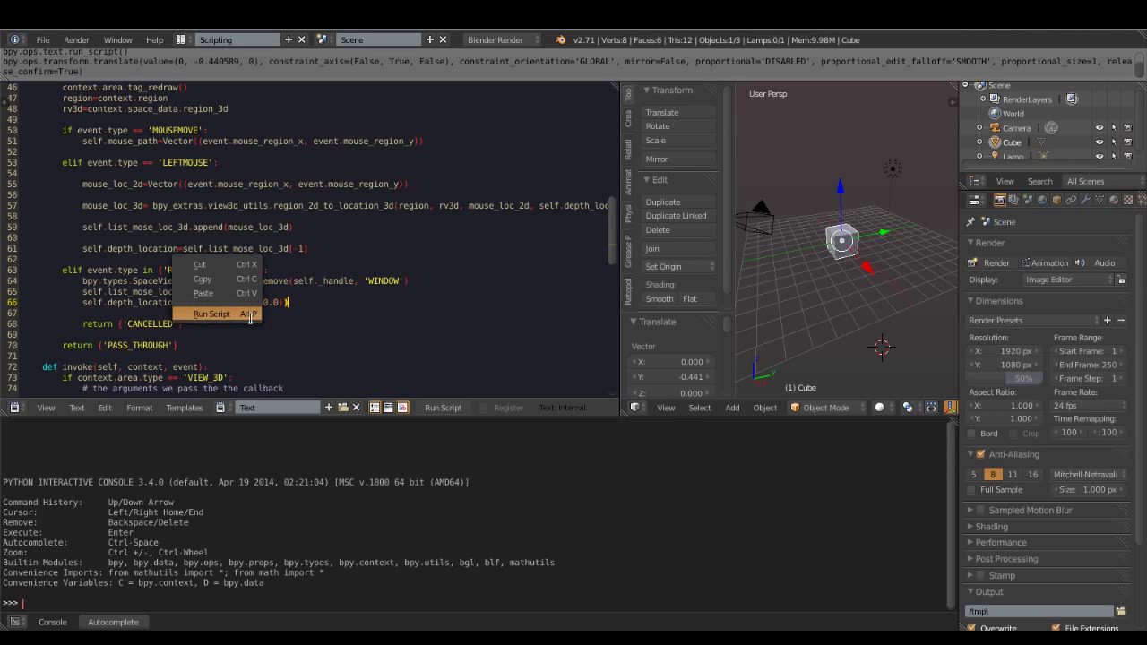
- Run the script, then test DRAWLINE by placing four viewport points and cancelling with Escape
click(250, 314)
click(682, 377)
click(744, 287)
click(891, 344)
click(886, 166)
click(204, 336)
scroll(204, 336, down, 1)
key(Escape)
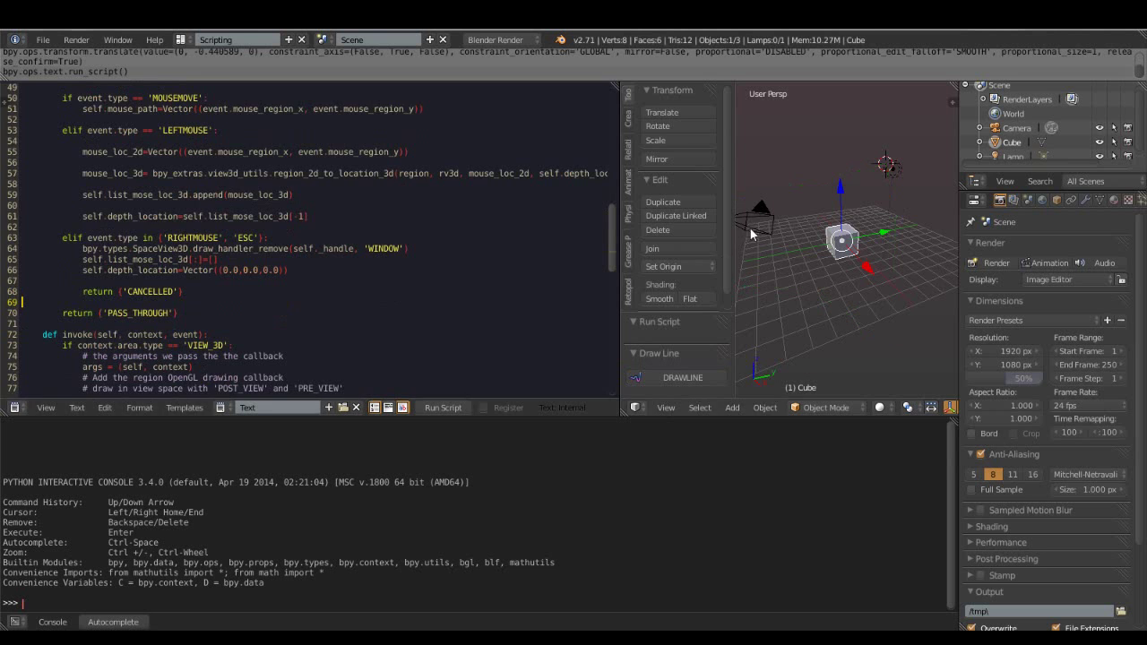
- Scroll through the script to review how the draw callback converts stored 3D points to 2D
scroll(402, 317, down, 3)
scroll(388, 329, down, 4)
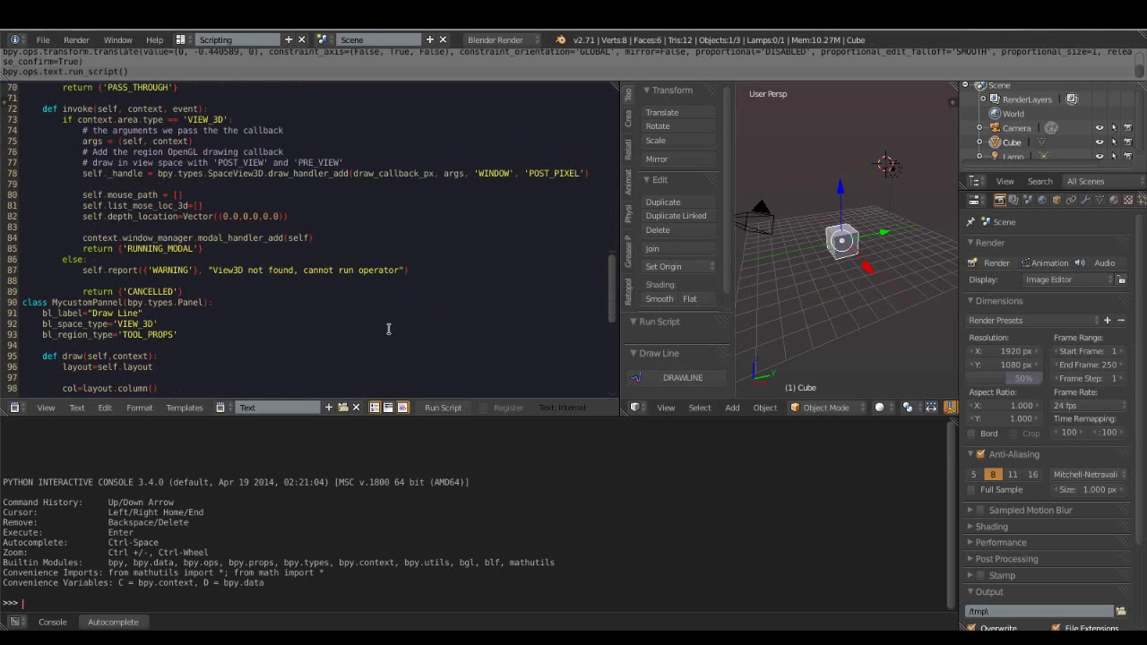
scroll(197, 198, up, 2)
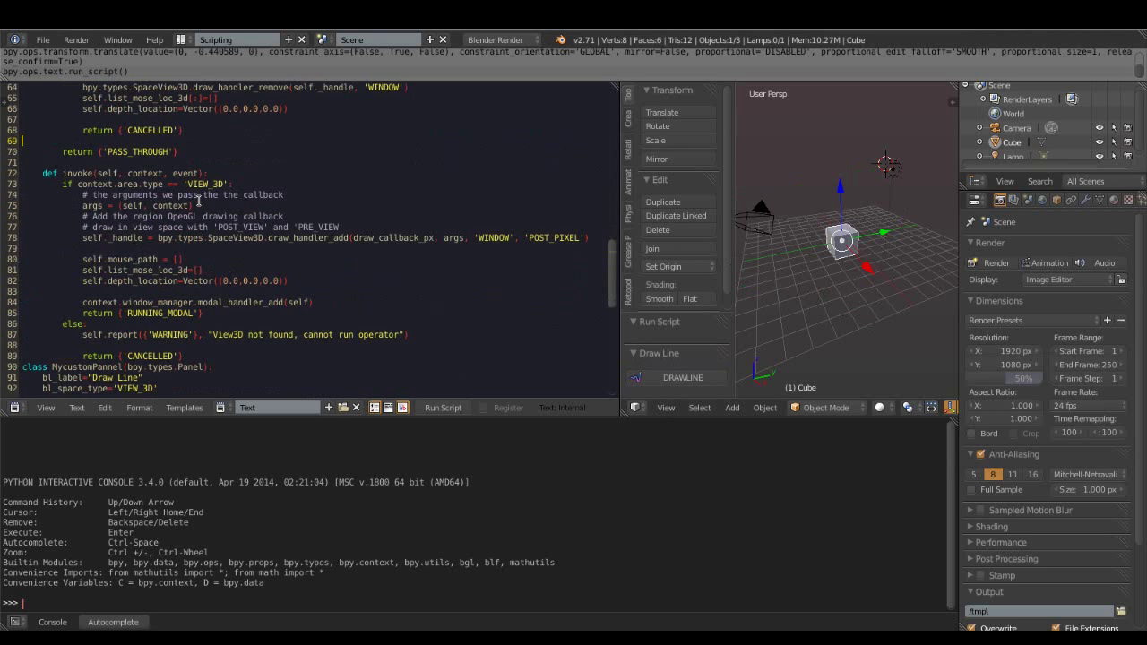
scroll(202, 225, up, 2)
scroll(249, 219, up, 4)
scroll(269, 242, up, 7)
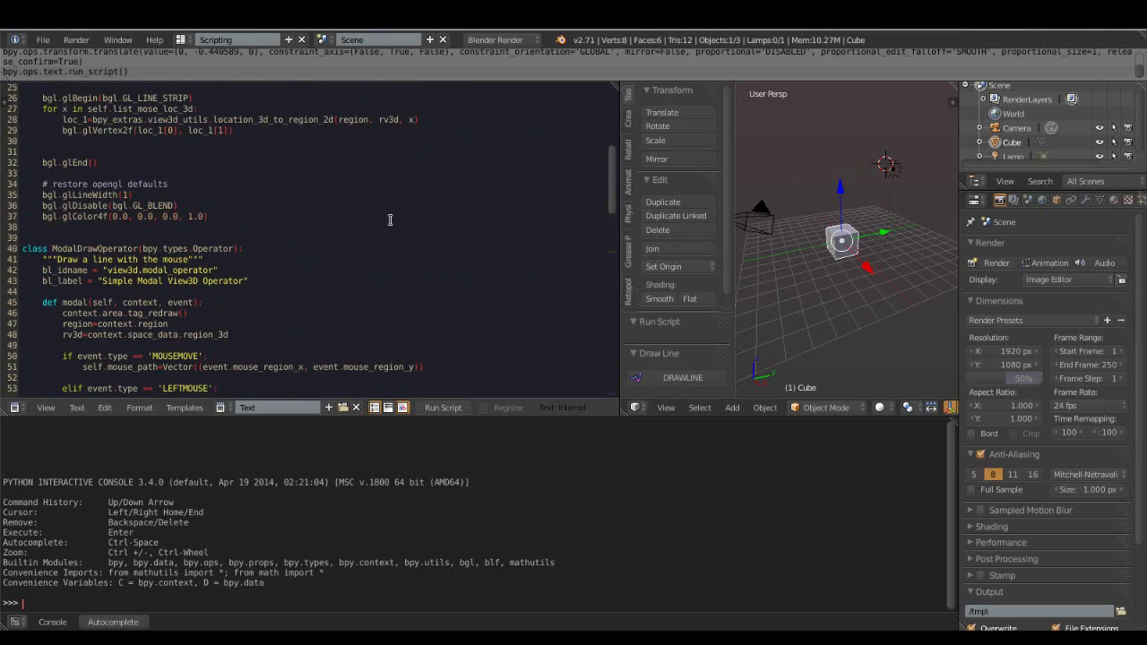
scroll(333, 286, down, 2)
scroll(333, 286, down, 5)
scroll(333, 286, up, 2)
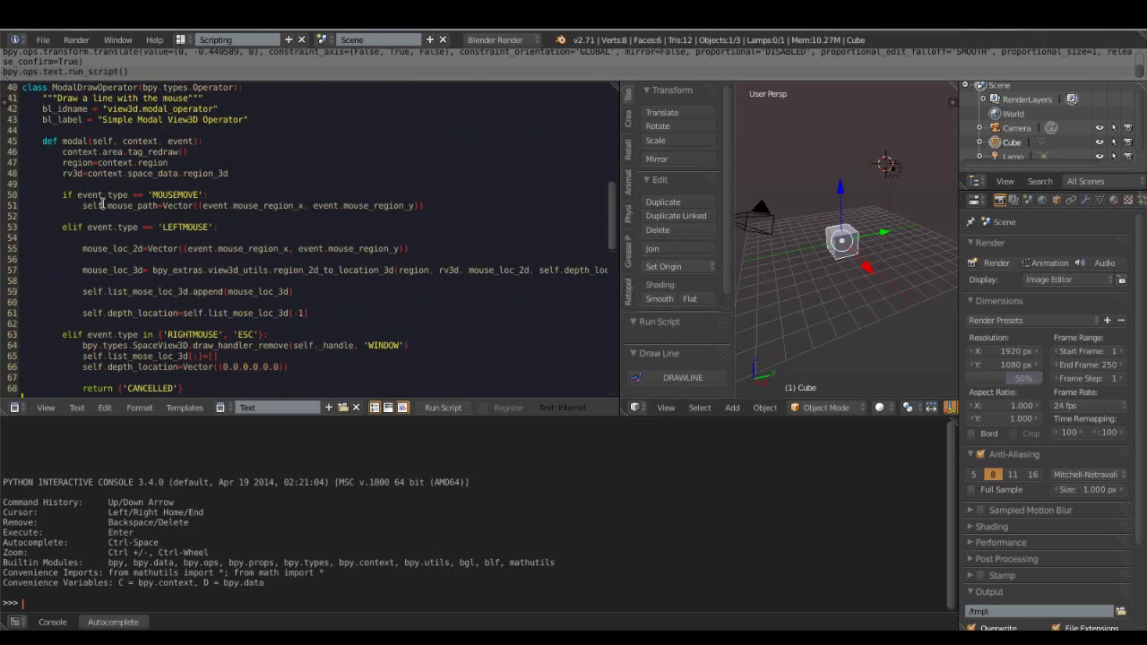
scroll(164, 280, down, 2)
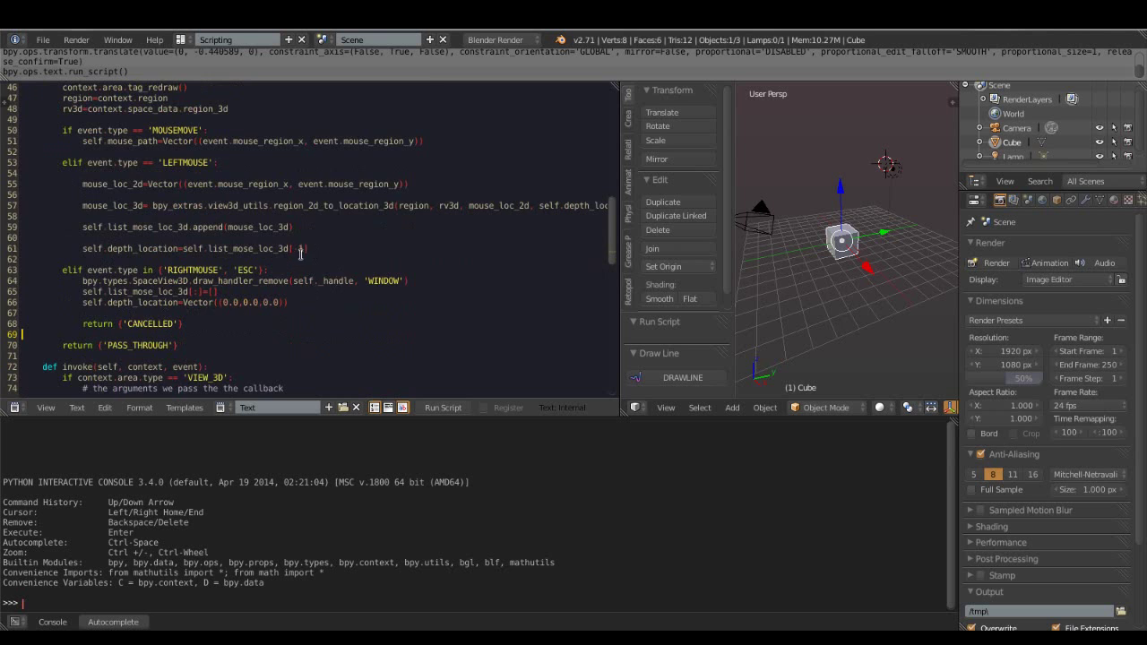
scroll(303, 254, up, 5)
scroll(301, 269, up, 6)
scroll(300, 286, up, 2)
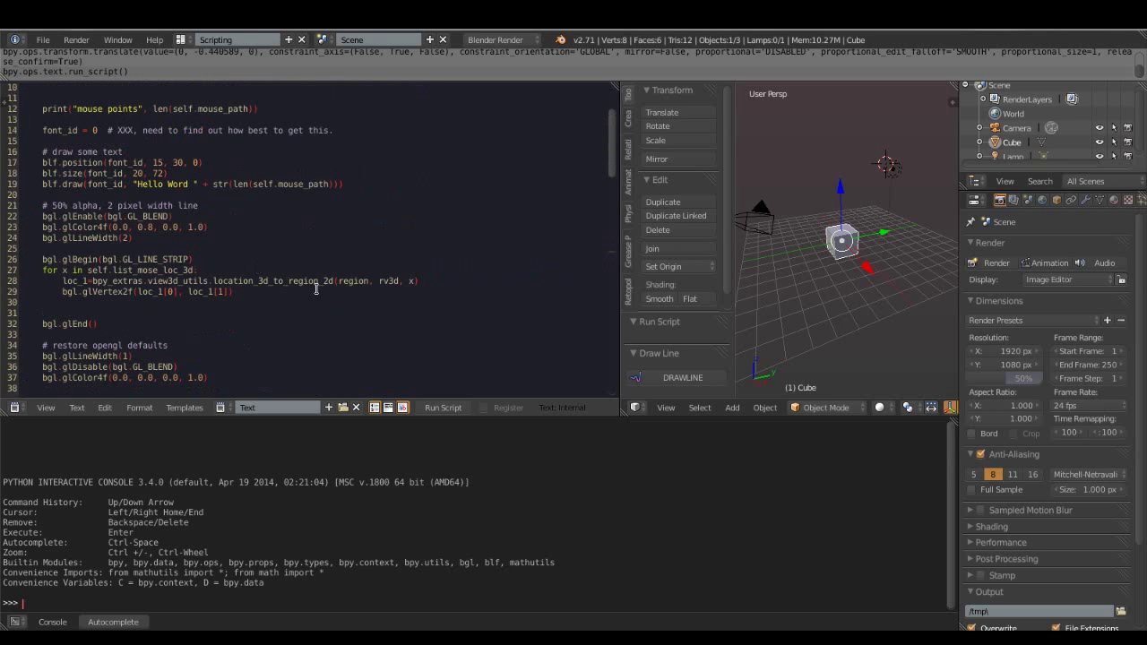
scroll(315, 288, up, 1)
- Add 'bgl.glVertex2f(self.mouse_path[0],self.mouse_path[1])' after line 29 and rerun the script
click(244, 327)
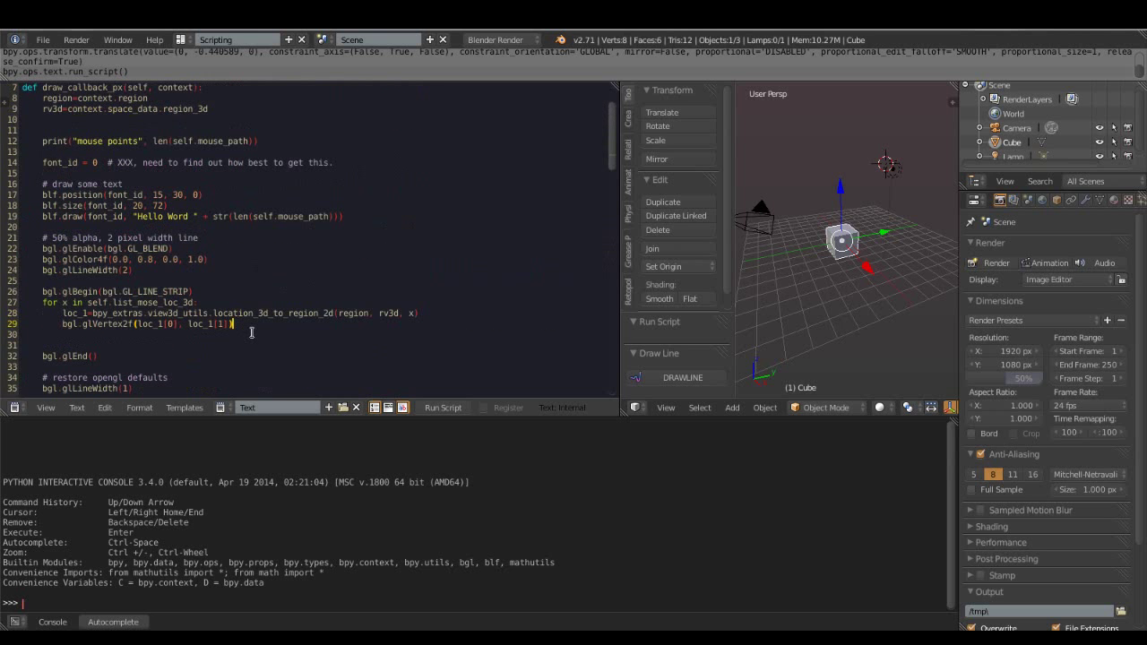
key(Return)
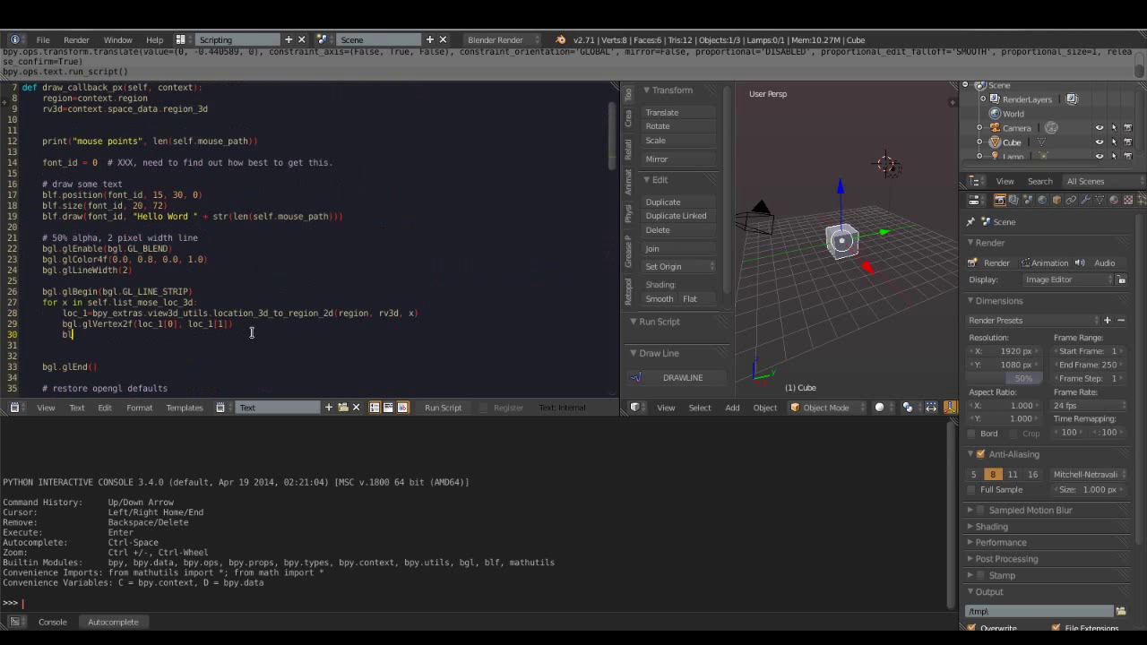
text(rtex2f()
text(self.mo)
text(us)
key(ctrl+space)
key(Down)
key(Down)
key(Return)
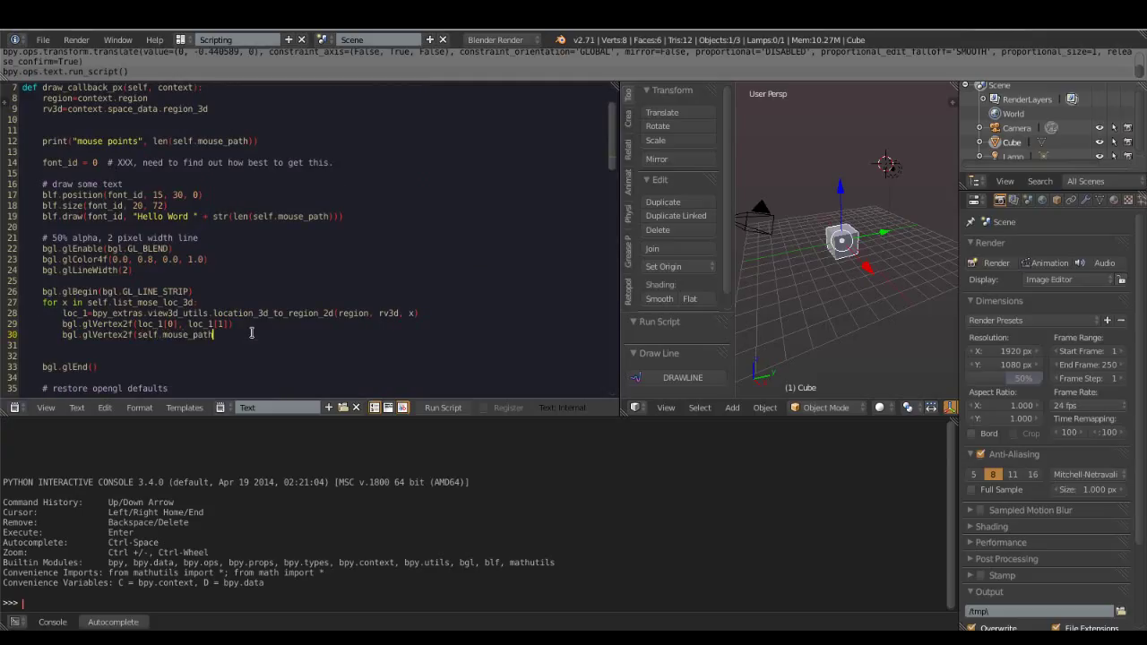
text([)
text(],self.)
text(mou)
key(ctrl+space)
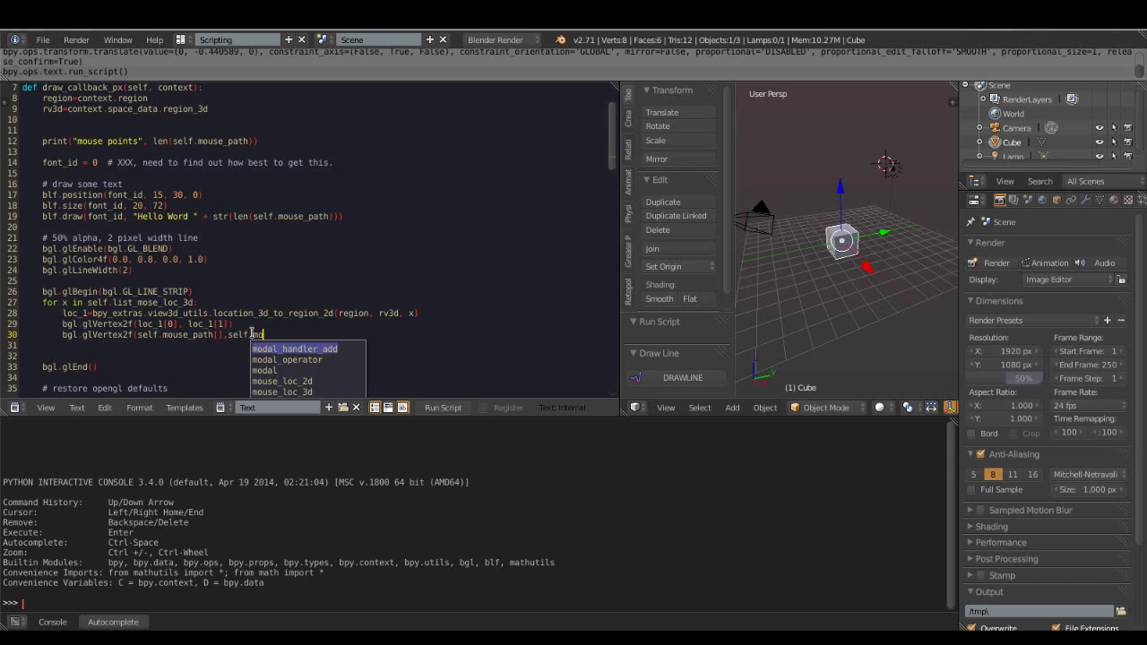
key(Down)
key(Down)
key(Down)
key(Down)
key(Down)
key(Down)
key(Down)
key(Return)
text([])
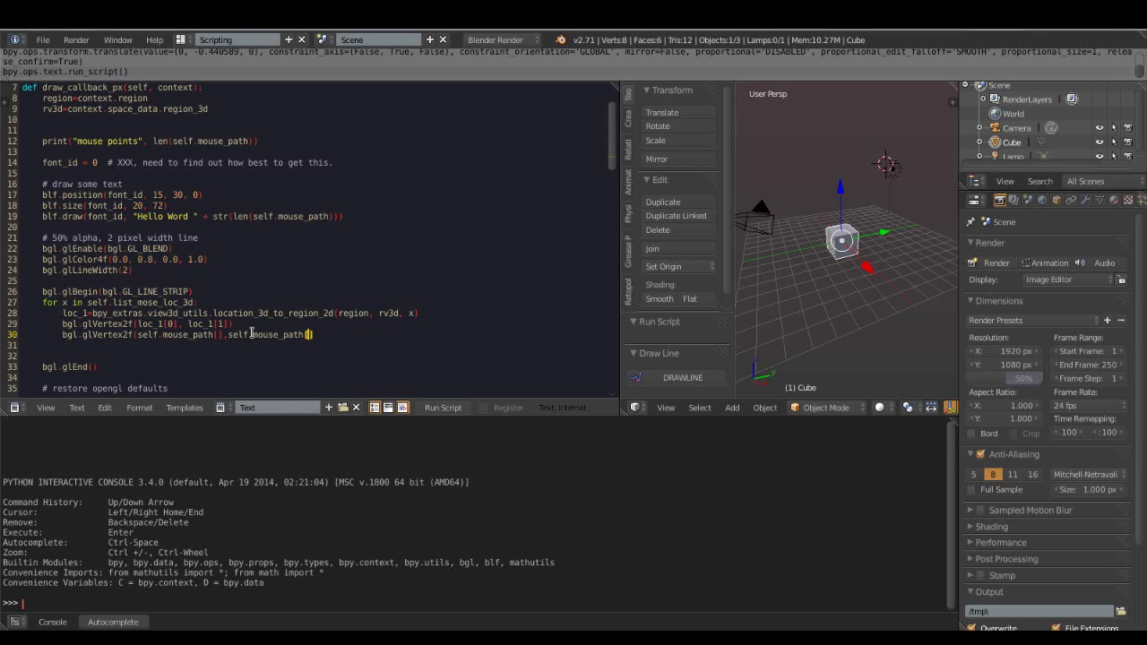
text(1)
key(Left)
key(Left)
text(0)
right_click(309, 221)
click(309, 221)
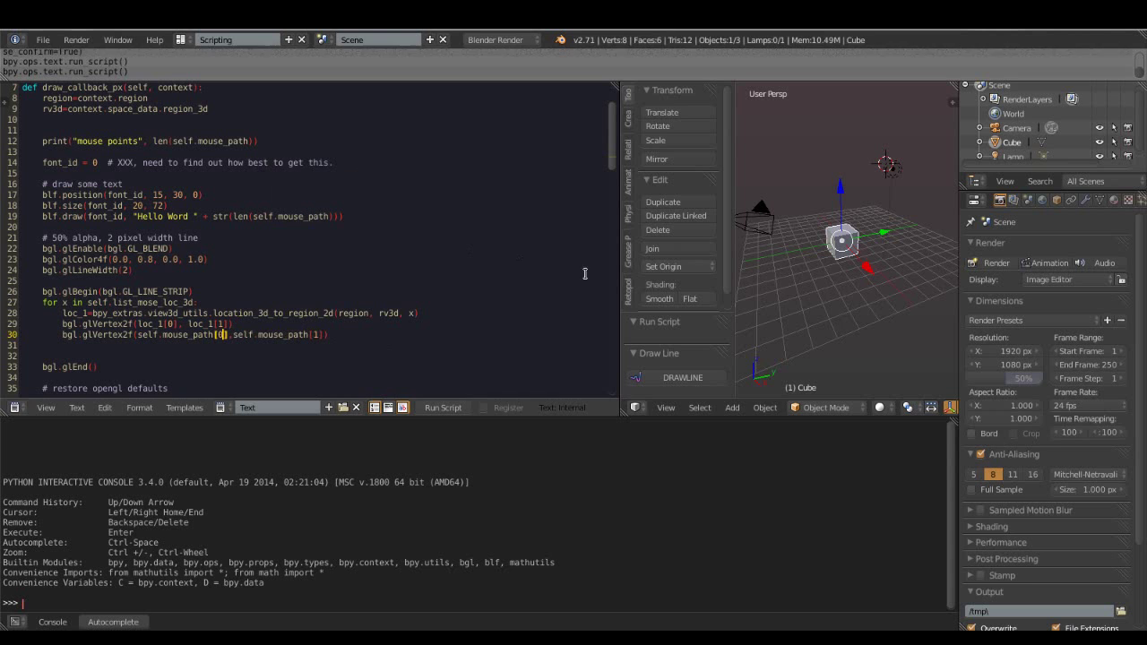
- Place four points with DRAWLINE to see lines radiate to the mouse, then end the drawing
click(767, 325)
click(838, 153)
click(788, 263)
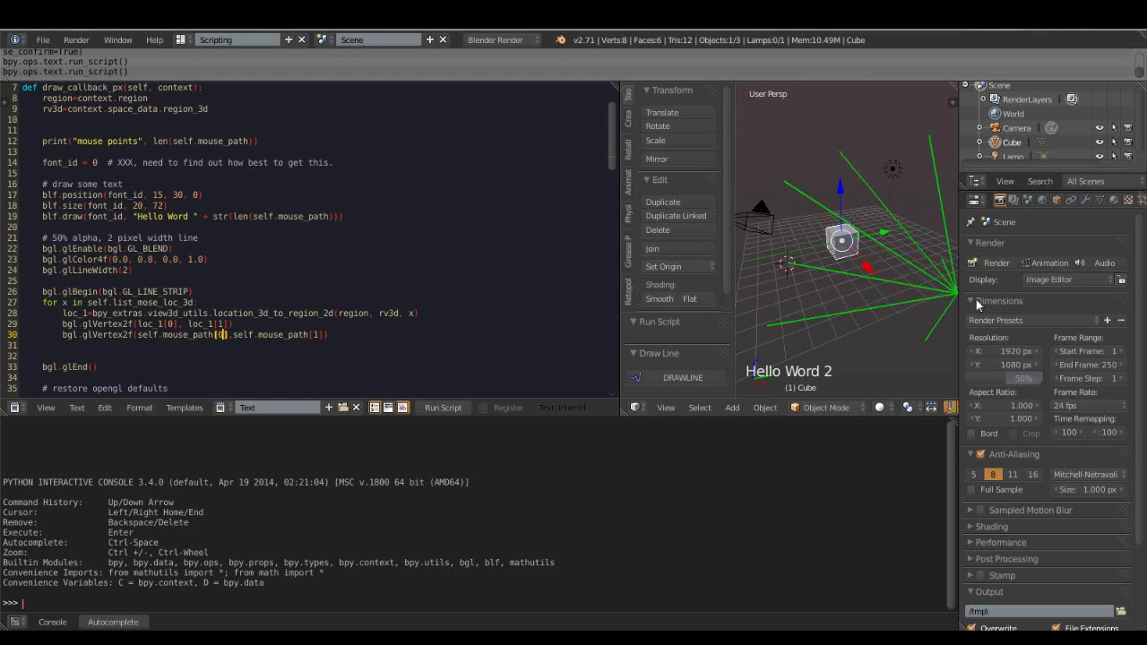
click(856, 220)
click(854, 369)
- Select the colour and line-width lines 23–24 of the script
scroll(184, 300, up, 2)
scroll(183, 300, down, 2)
scroll(184, 300, up, 2)
scroll(229, 323, down, 1)
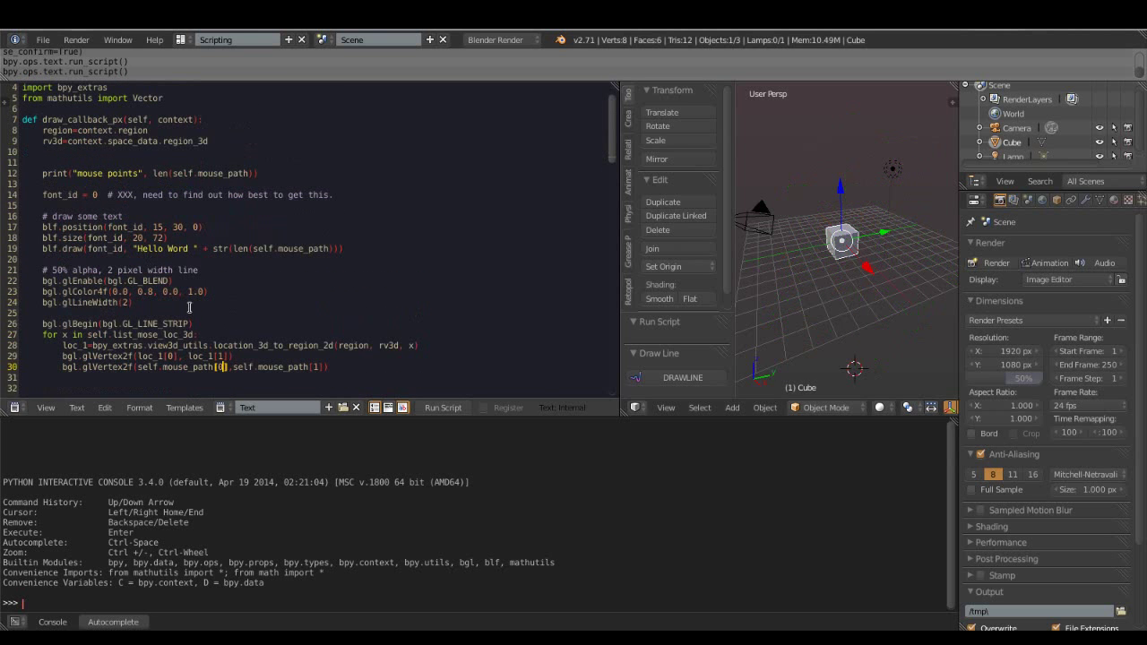
drag(136, 305, 61, 291)
- Start a #Draw Points block by duplicating the blend, colour and line-width lines below
right_click(61, 291)
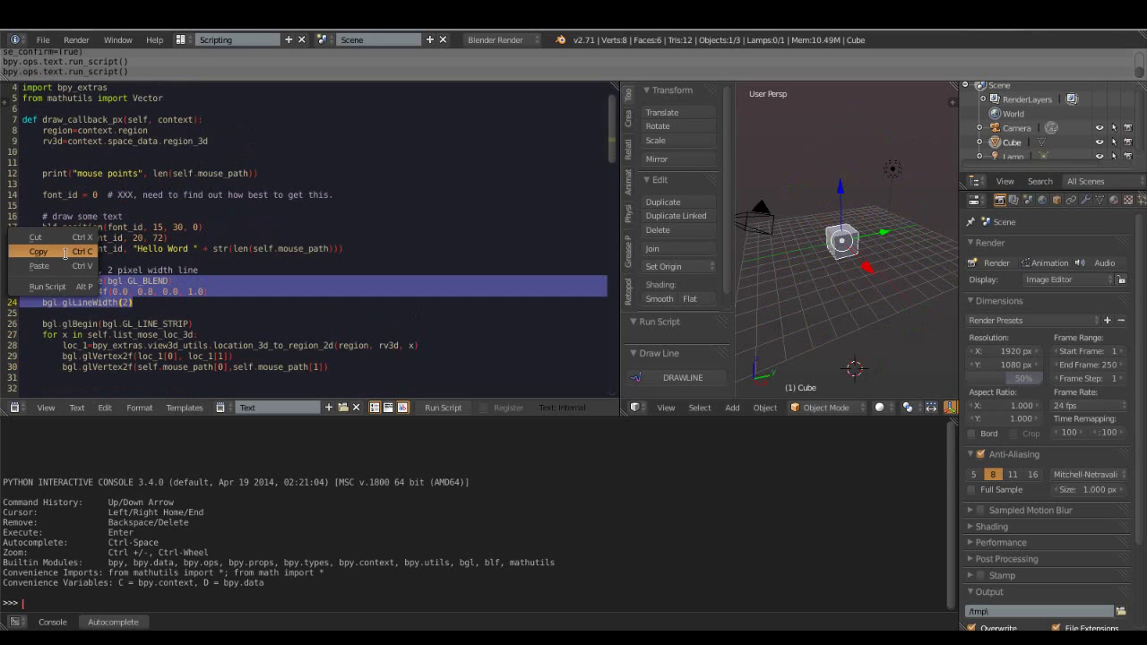
click(159, 261)
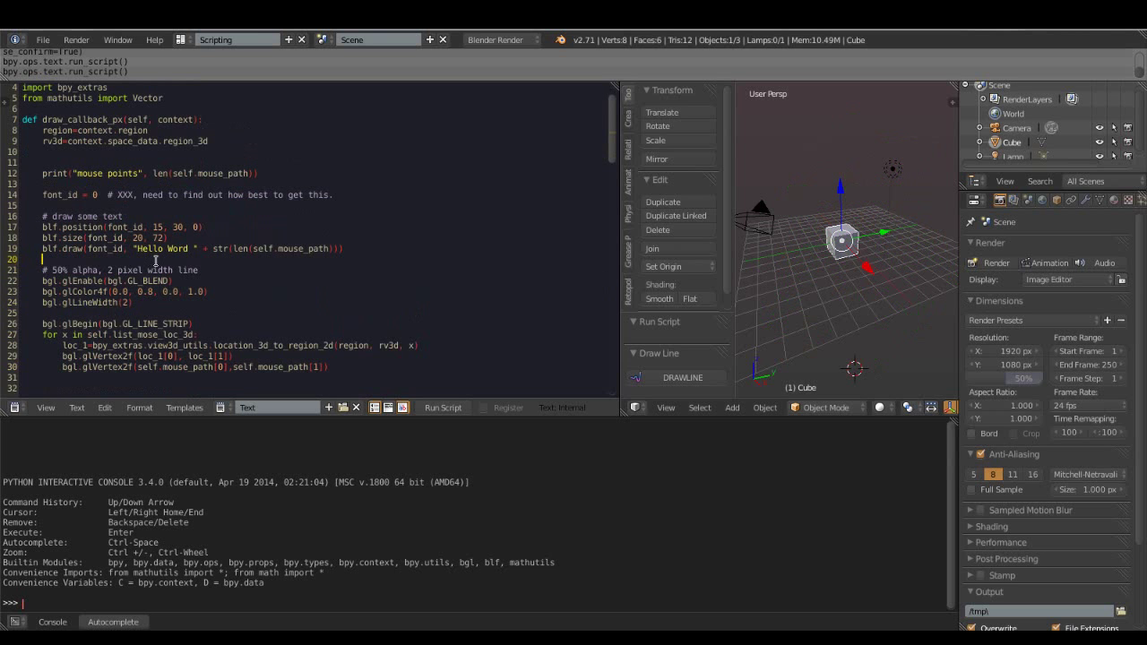
key(Return)
key(Return)
key(Return)
key(ctrl+v)
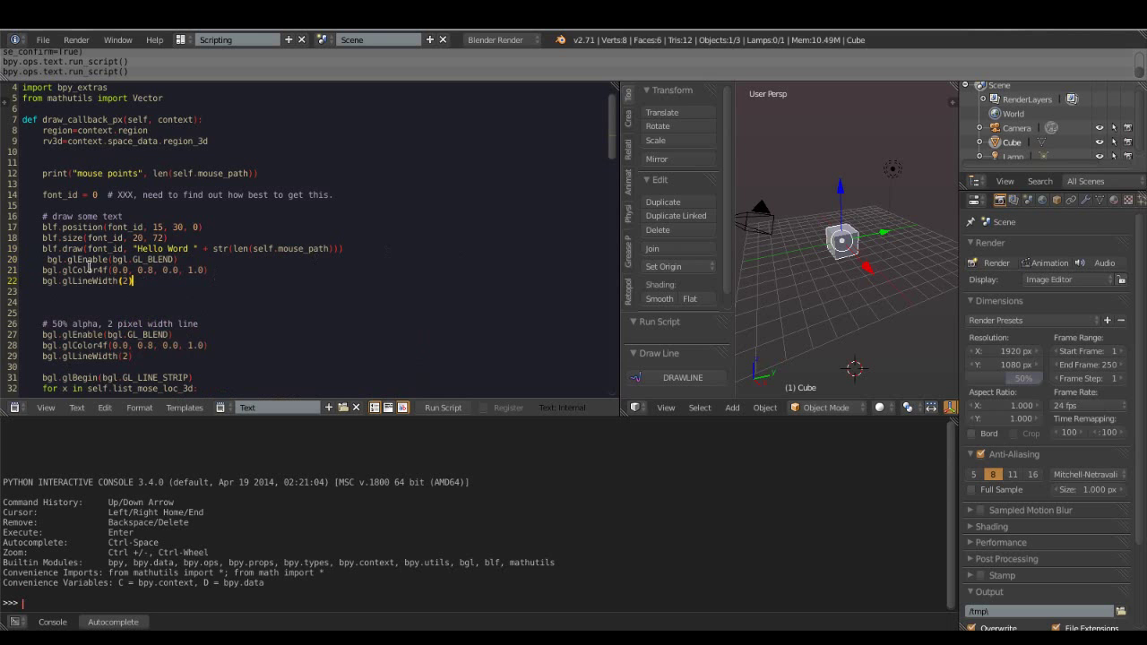
click(50, 261)
key(BackSpace)
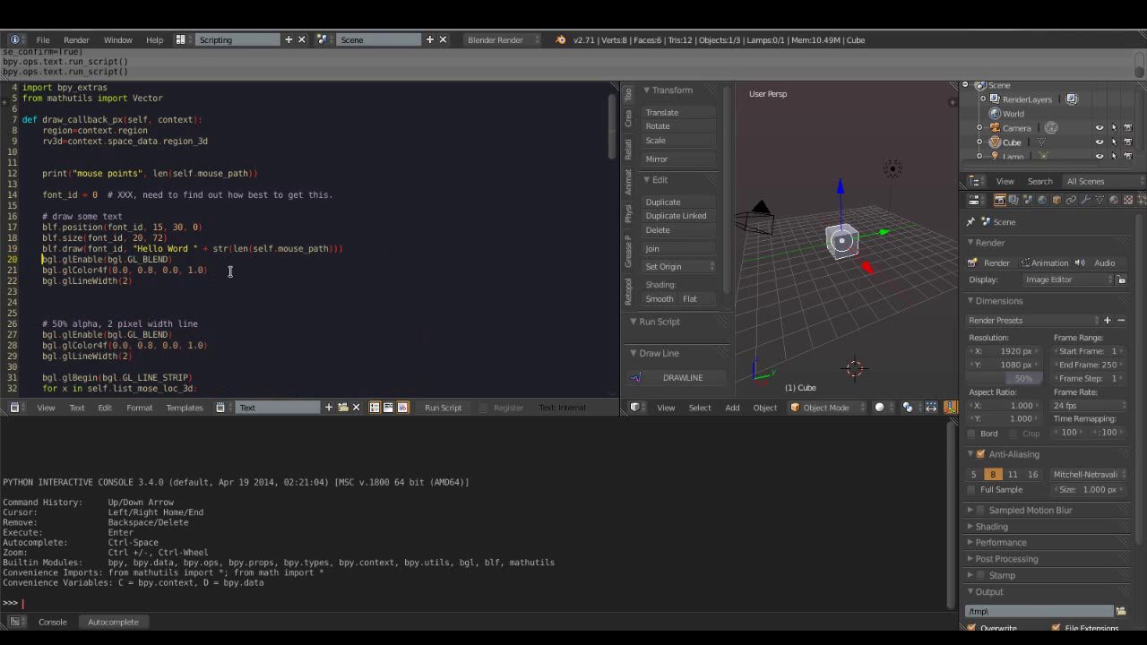
key(Return)
text(raw Points)
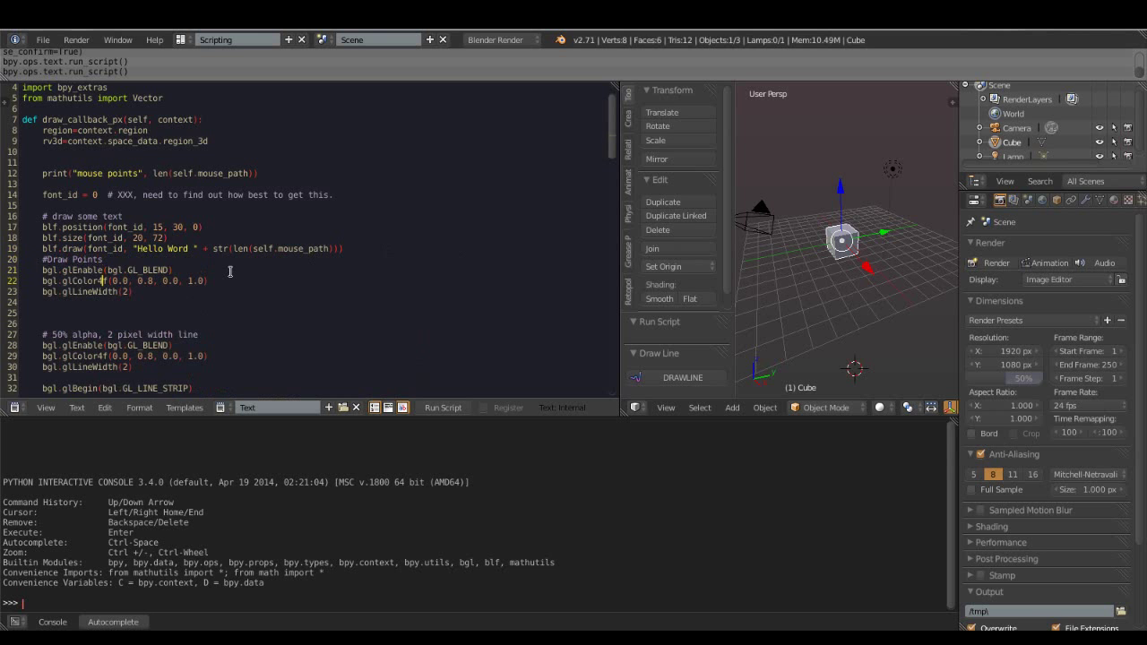
key(End)
text())
- Set the point colour to (1.0, 0.8, 0.0, 1.0), point size 4, and begin GL_POINTS
click(131, 282)
key(BackSpace)
key(BackSpace)
key(BackSpace)
text(1.0)
key(End)
key(Return)
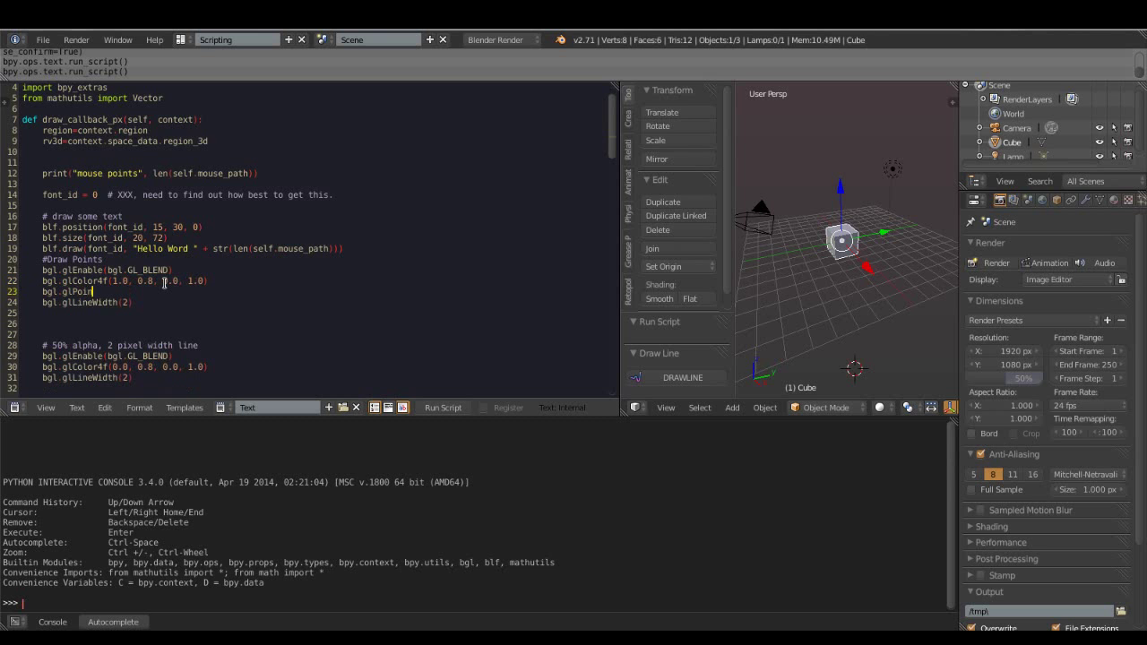
text(ize(4)
key(Return)
text(bgl.glB)
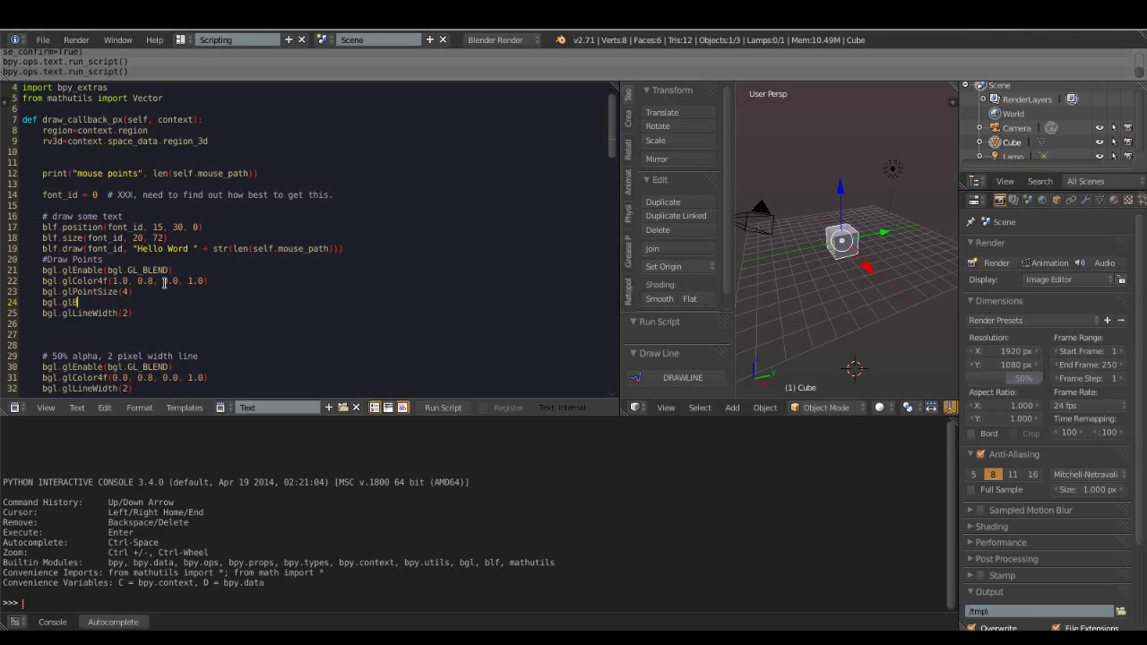
text(egin(bgl.GL_POINT)
key(Return)
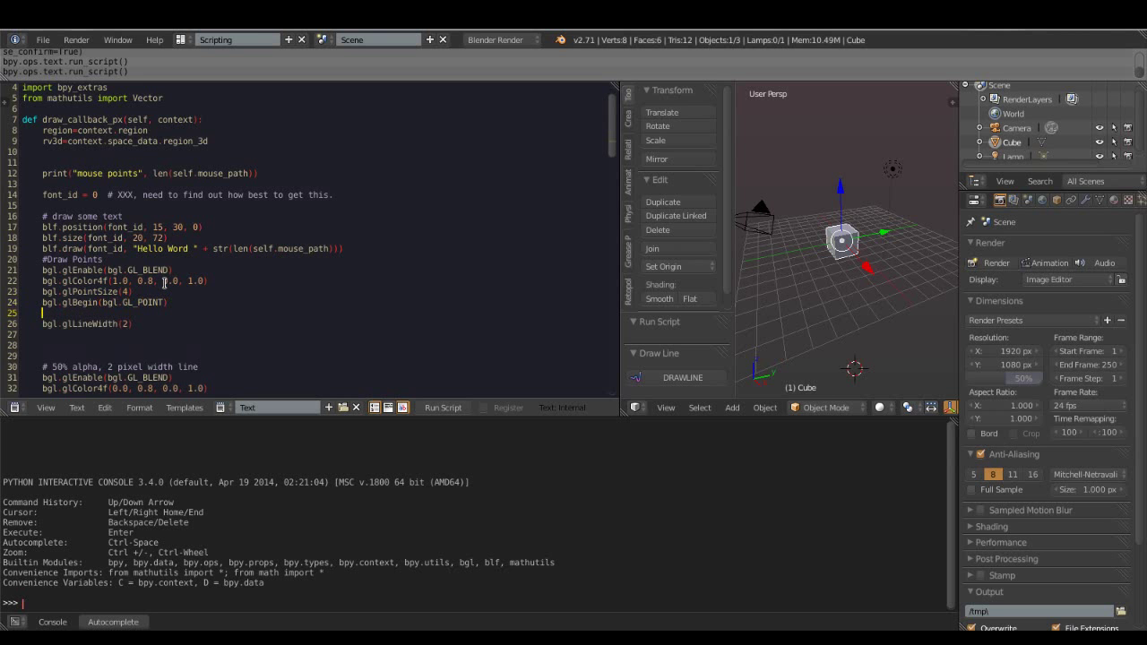
- Copy the mouse-position glVertex2f line into the new points block after glBegin
scroll(165, 282, down, 1)
scroll(165, 283, down, 3)
drag(62, 335, 104, 334)
drag(208, 342, 329, 337)
right_click(321, 341)
click(269, 336)
click(189, 180)
key(Return)
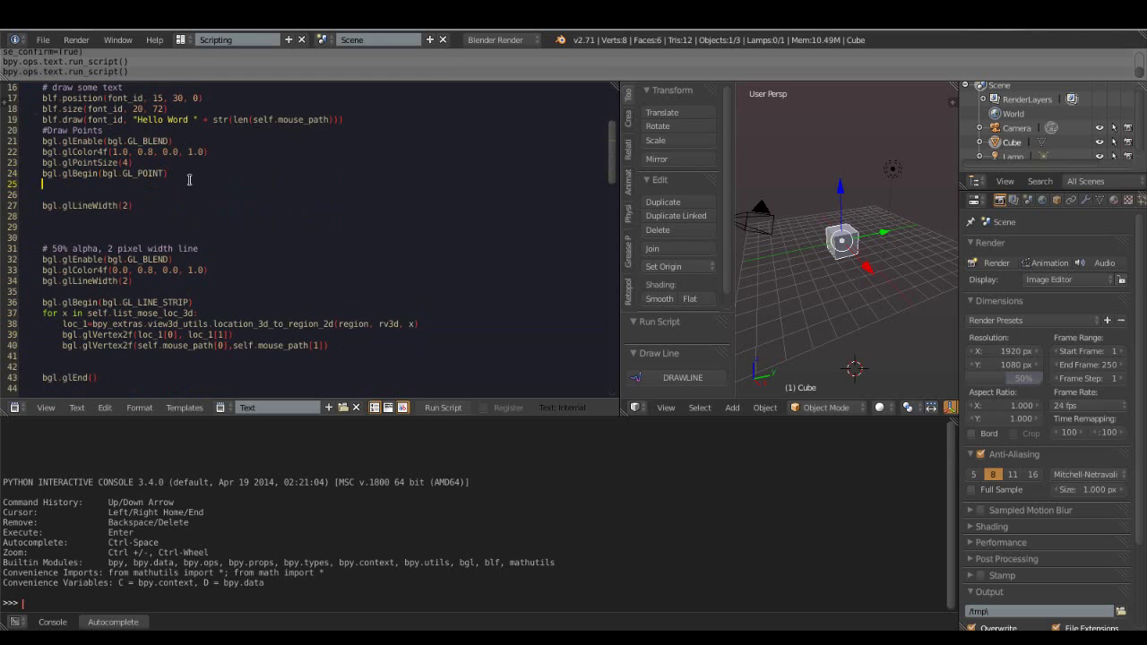
key(ctrl+v)
key(Return)
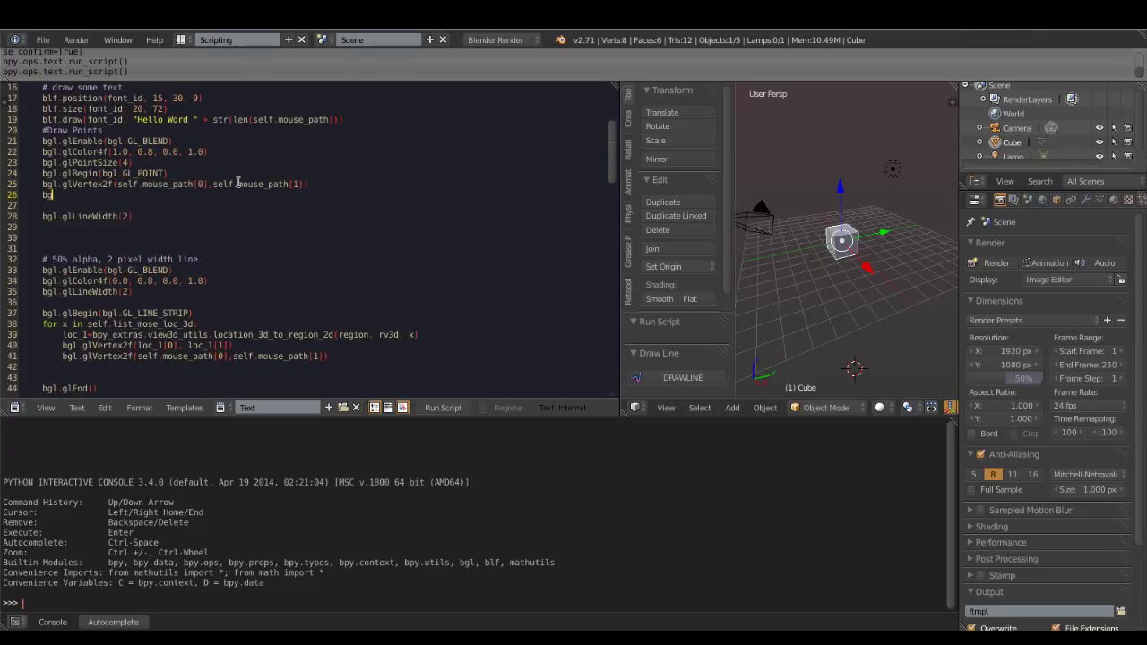
- Close the block with glEnd and glDisable(GL_BLEND), removing the leftover line-width line
text(.glEnd()
key(Return)
text(bgl.GL)
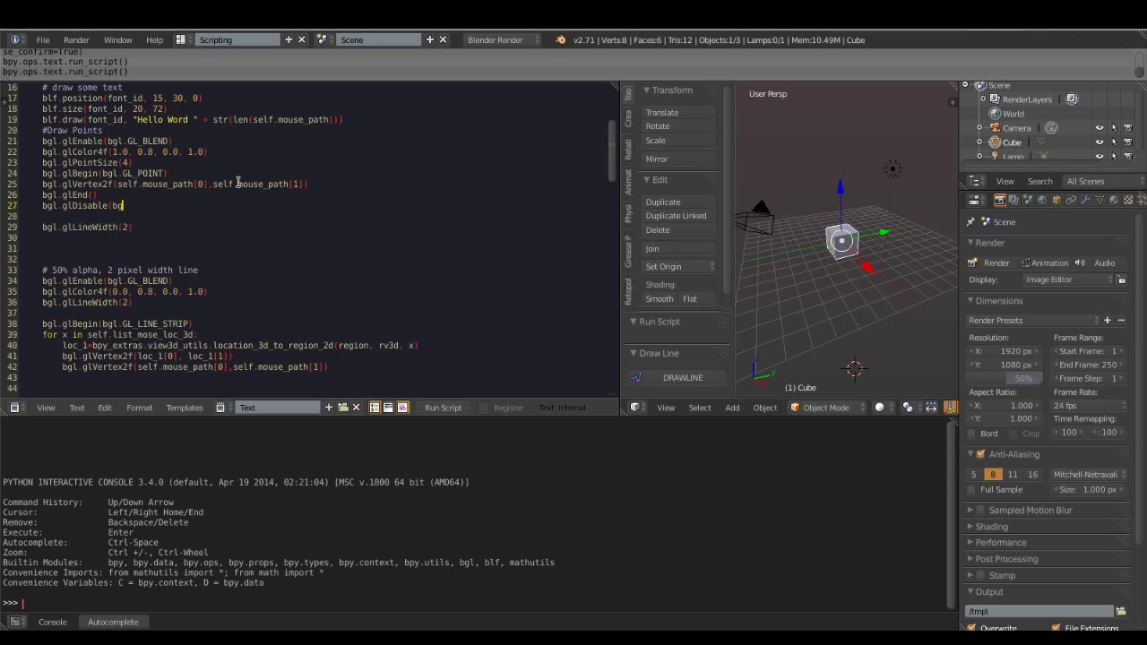
text(_BLEND)
key(Down)
drag(143, 230, 42, 230)
key(BackSpace)
click(188, 206)
key(Delete)
- Run the script and test DRAWLINE with a two-point line in the viewport
right_click(358, 209)
click(688, 384)
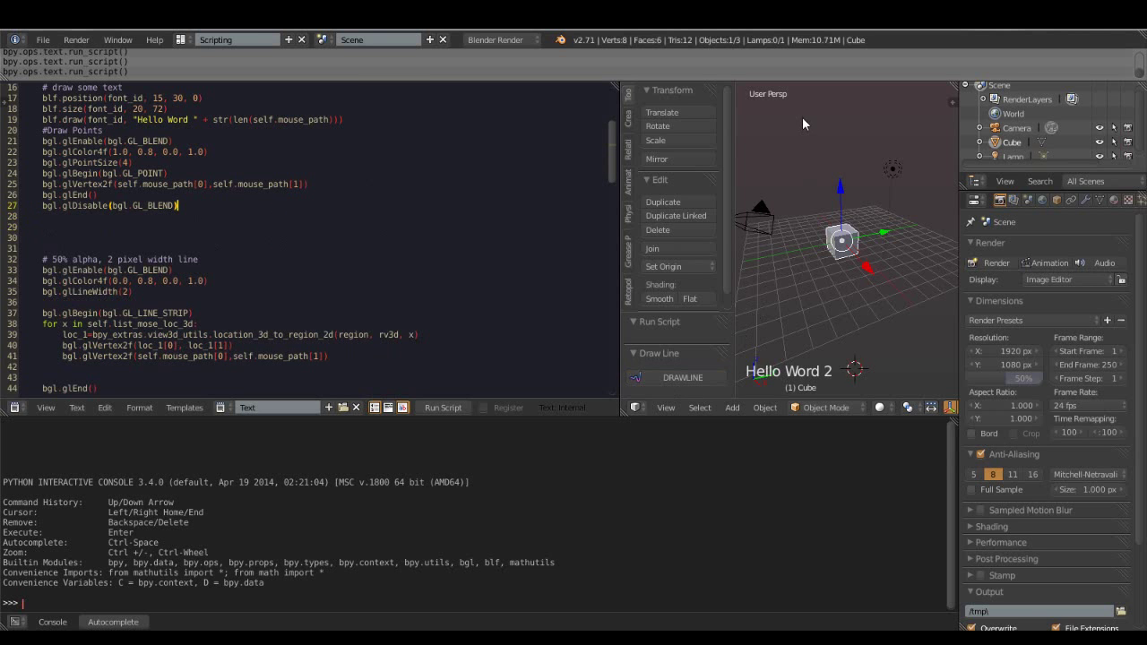
click(898, 144)
click(779, 306)
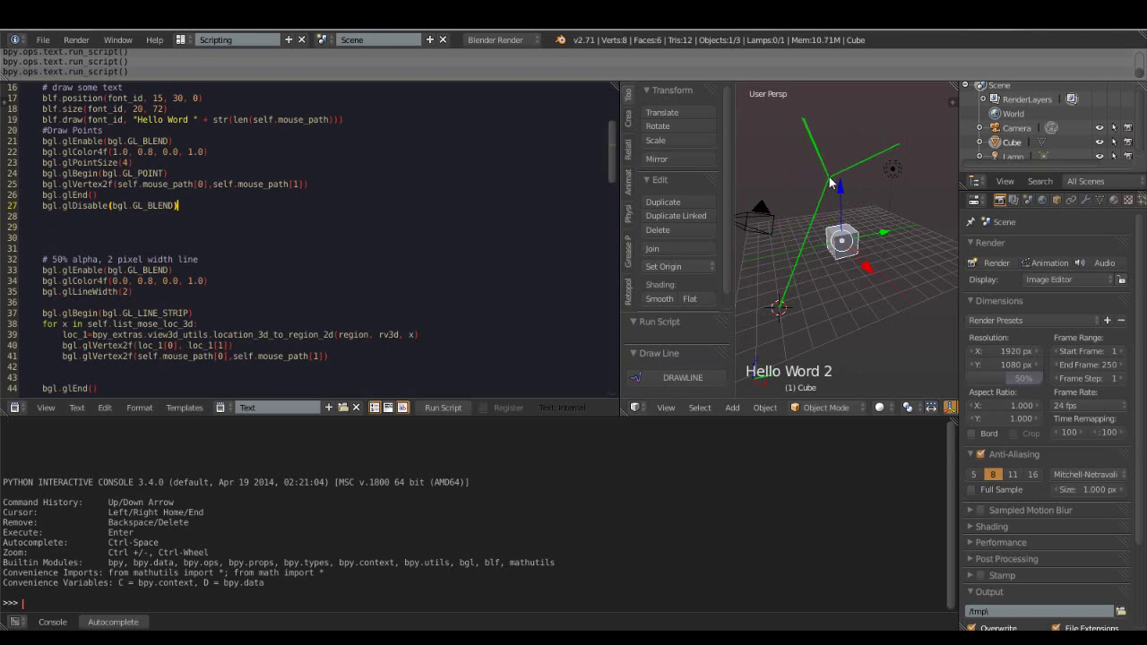
right_click(902, 253)
- Fix the GL_POINT typo to GL_POINTS, rerun, and test drawing a five-point line
click(167, 174)
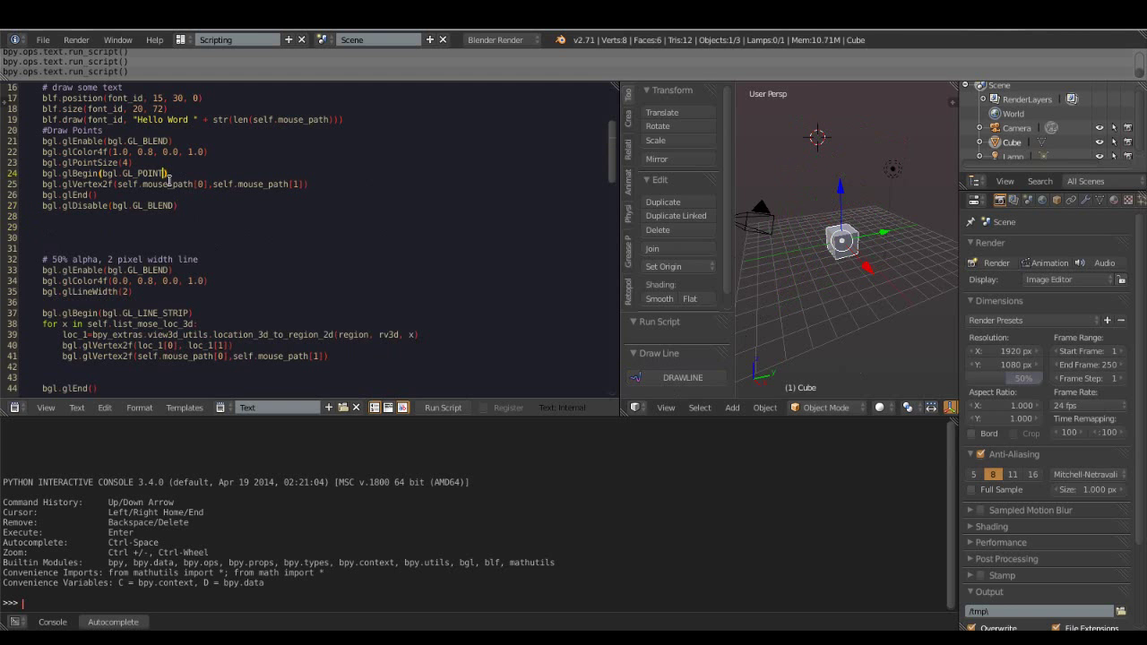
text(S)
right_click(287, 162)
click(287, 162)
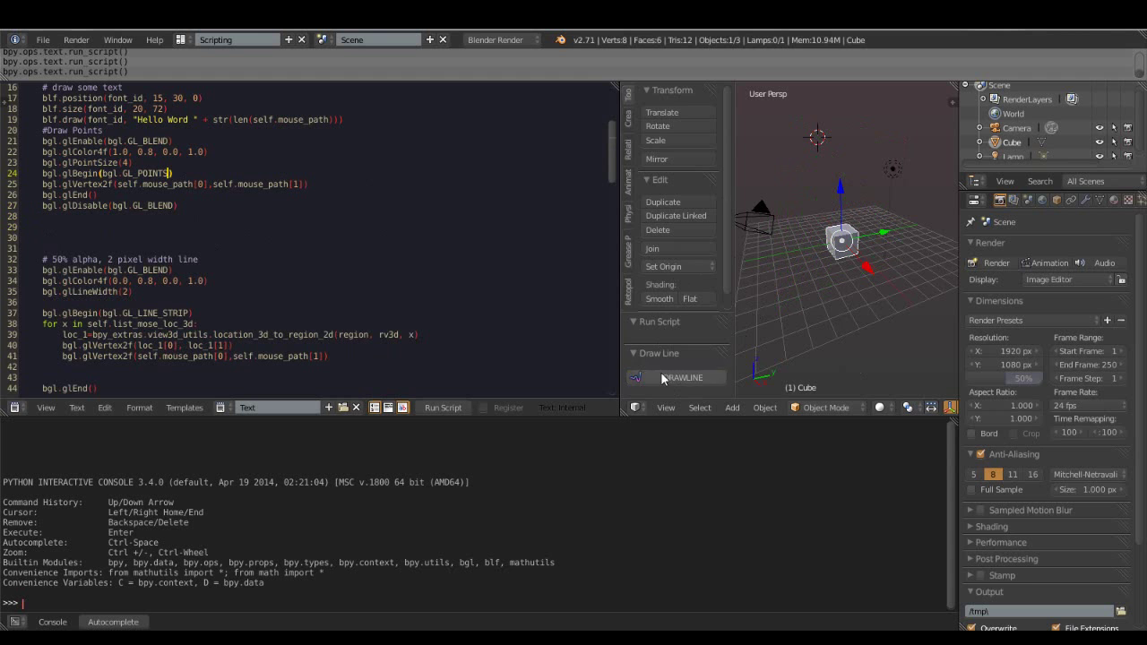
click(681, 377)
click(914, 357)
click(760, 136)
click(914, 105)
click(755, 337)
click(928, 176)
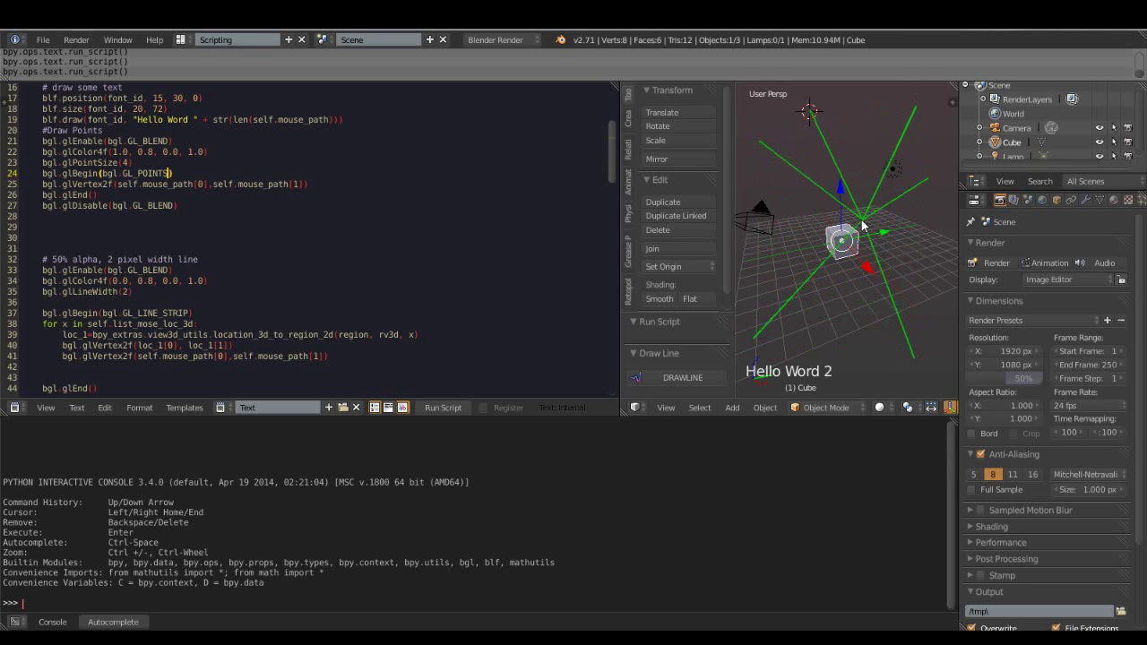
right_click(805, 122)
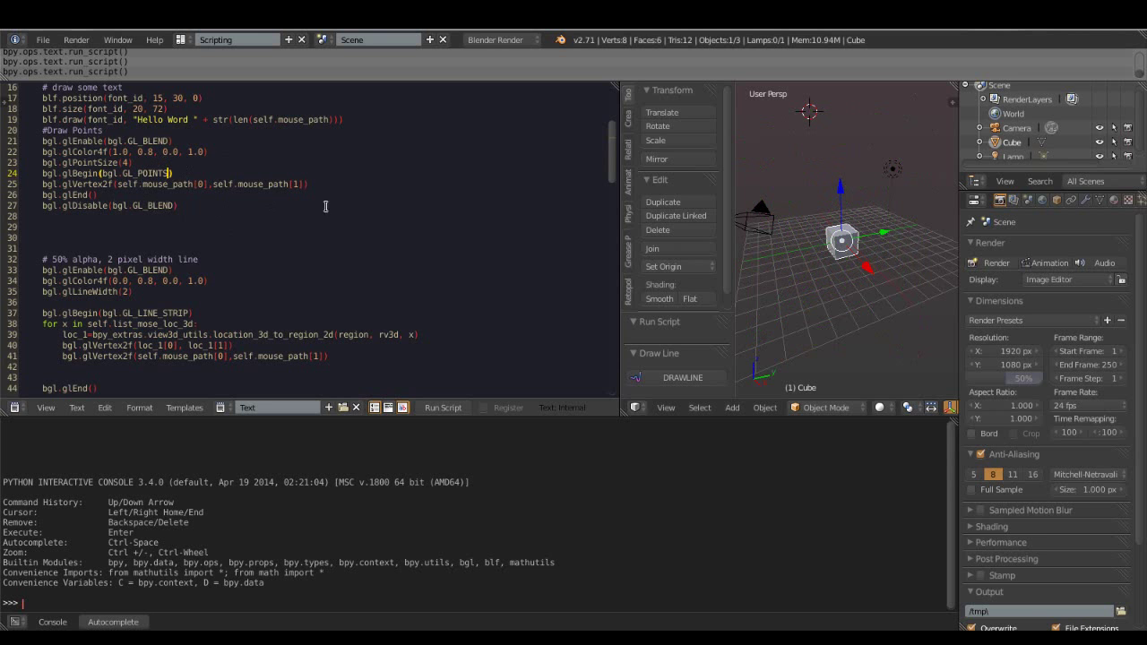
- Add a 'for x in self.list_mose_loc_3d:' loop after the vertex line
click(308, 183)
key(Return)
text(for x in self.)
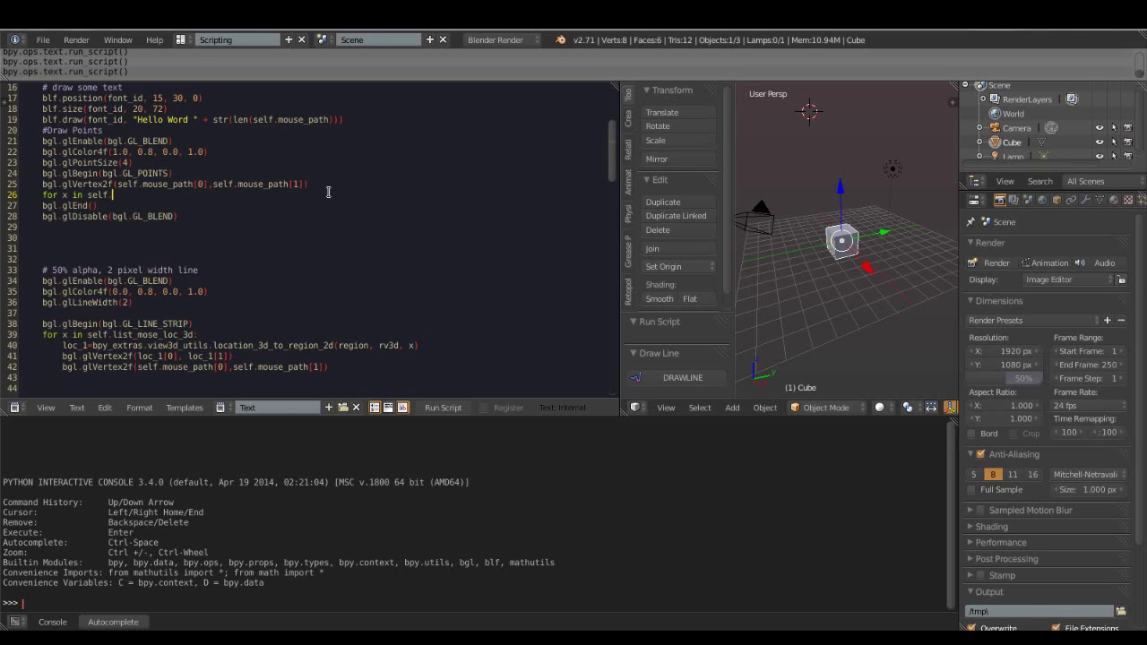
key(ctrl+space)
key(Escape)
text(li)
key(ctrl+space)
key(Down)
key(Return)
text(:)
key(Return)
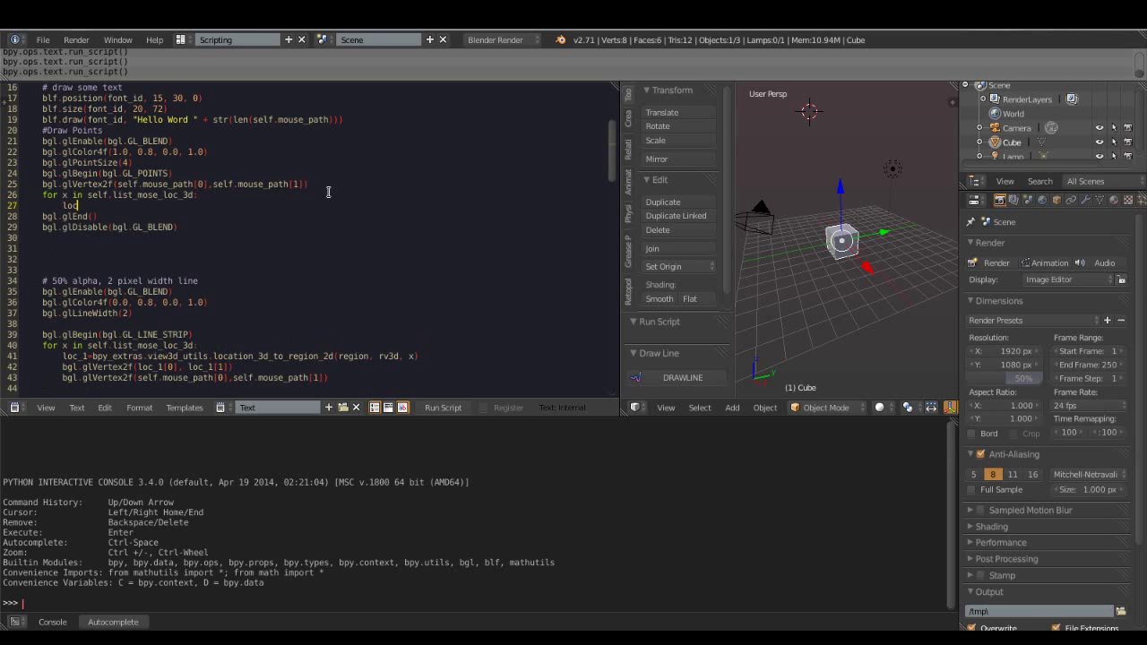
key(BackSpace)
key(BackSpace)
key(BackSpace)
- Copy the location_3d_to_region_2d conversion line into the loop body
drag(63, 358, 427, 361)
right_click(412, 359)
click(376, 324)
click(220, 205)
key(Return)
key(ctrl+v)
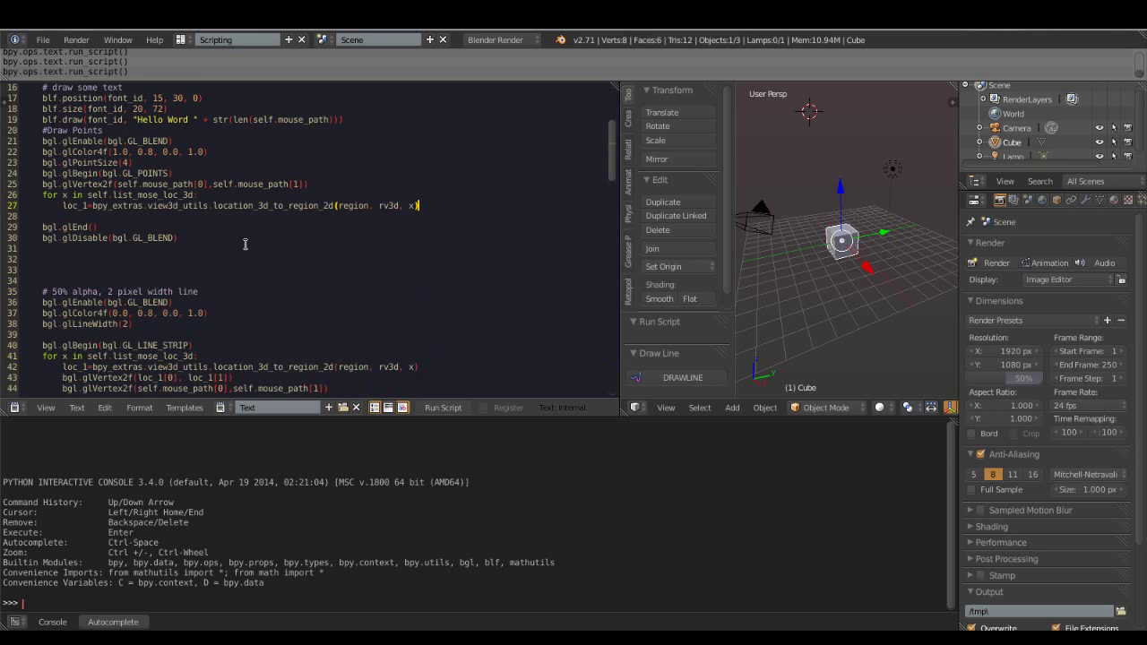
- Add glVertex2f(loc_1[0], loc_1[1]) to the loop after the conversion line
scroll(322, 309, down, 2)
drag(62, 314, 234, 314)
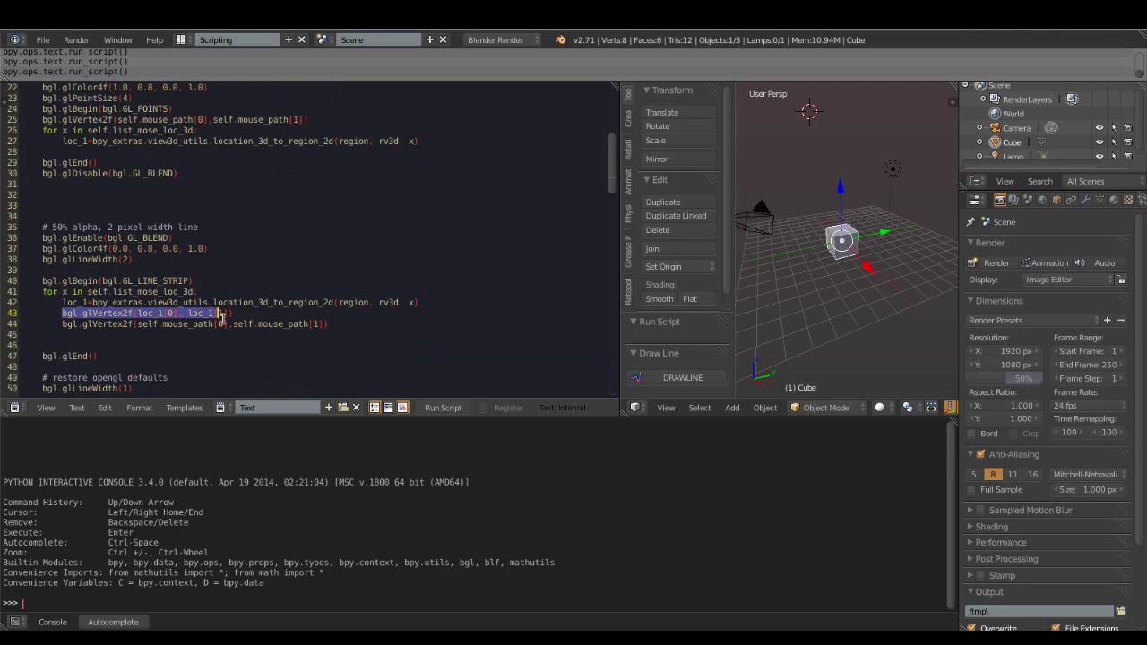
right_click(208, 320)
click(204, 302)
click(439, 148)
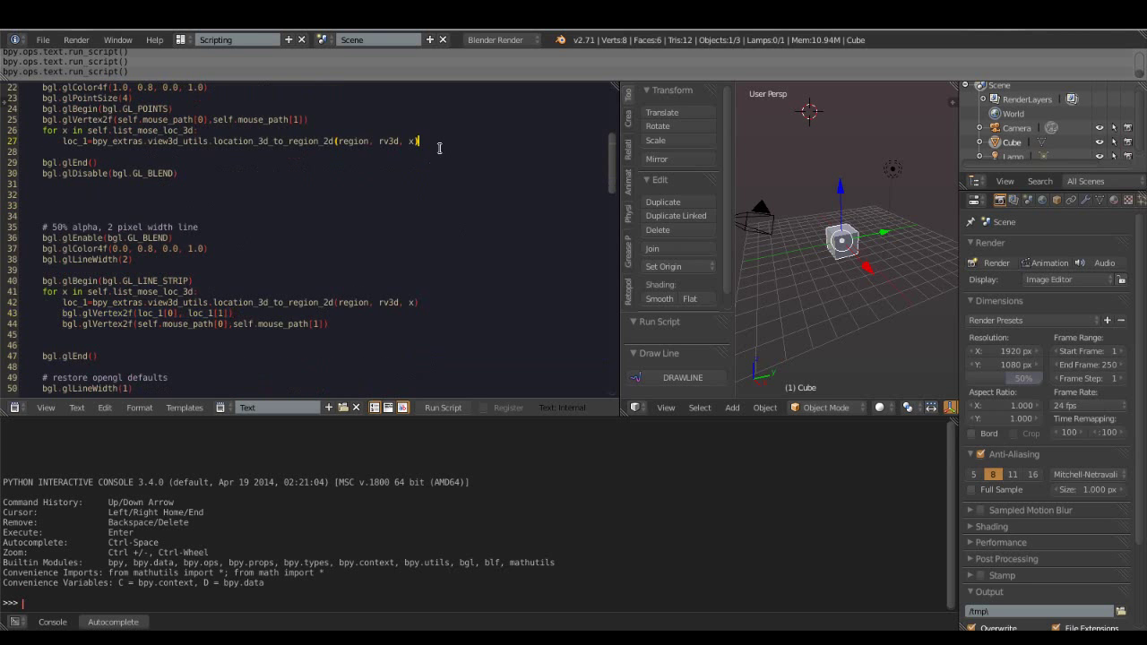
key(Return)
key(ctrl+v)
- Run the script and test DRAWLINE to check the plotted points
right_click(439, 167)
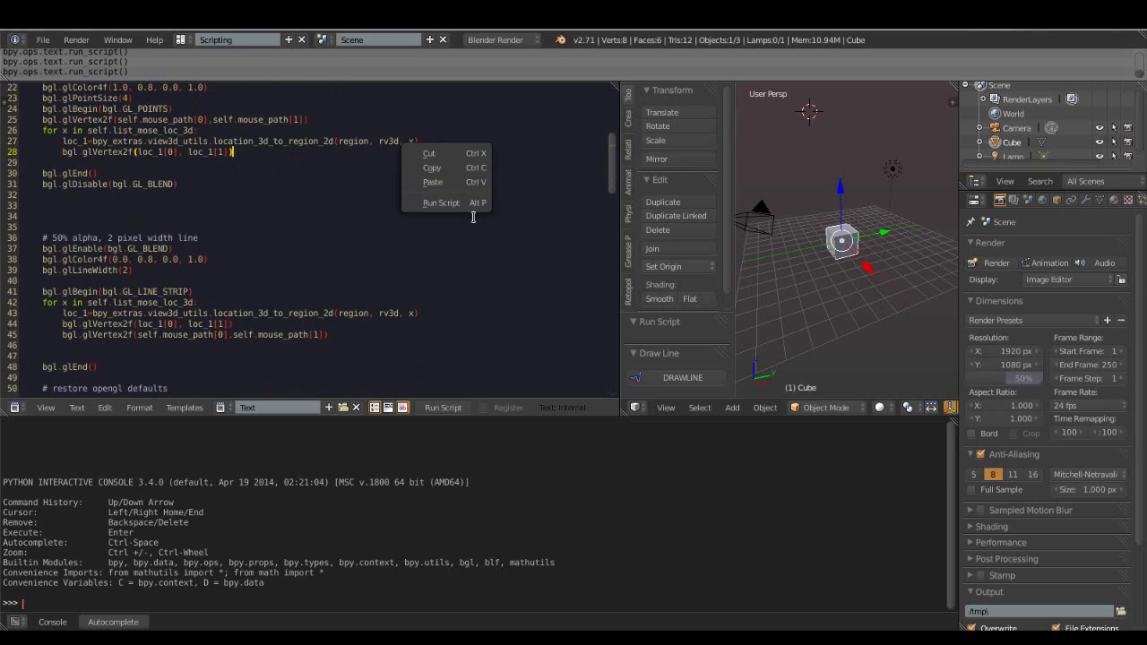
click(290, 216)
scroll(289, 219, up, 2)
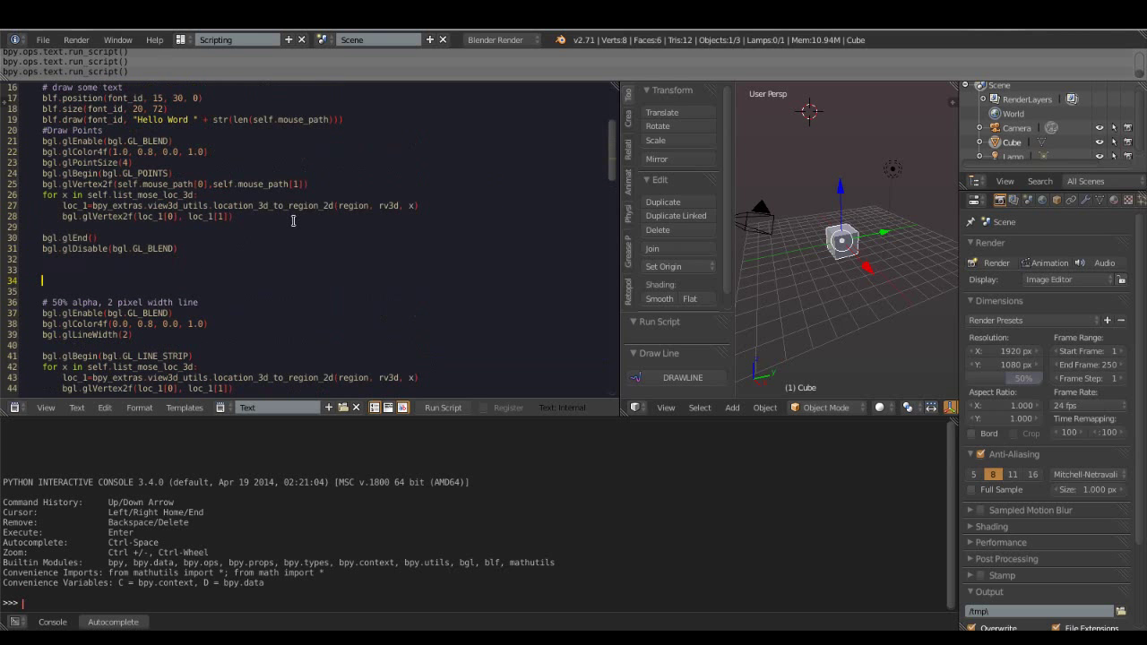
right_click(293, 220)
click(678, 379)
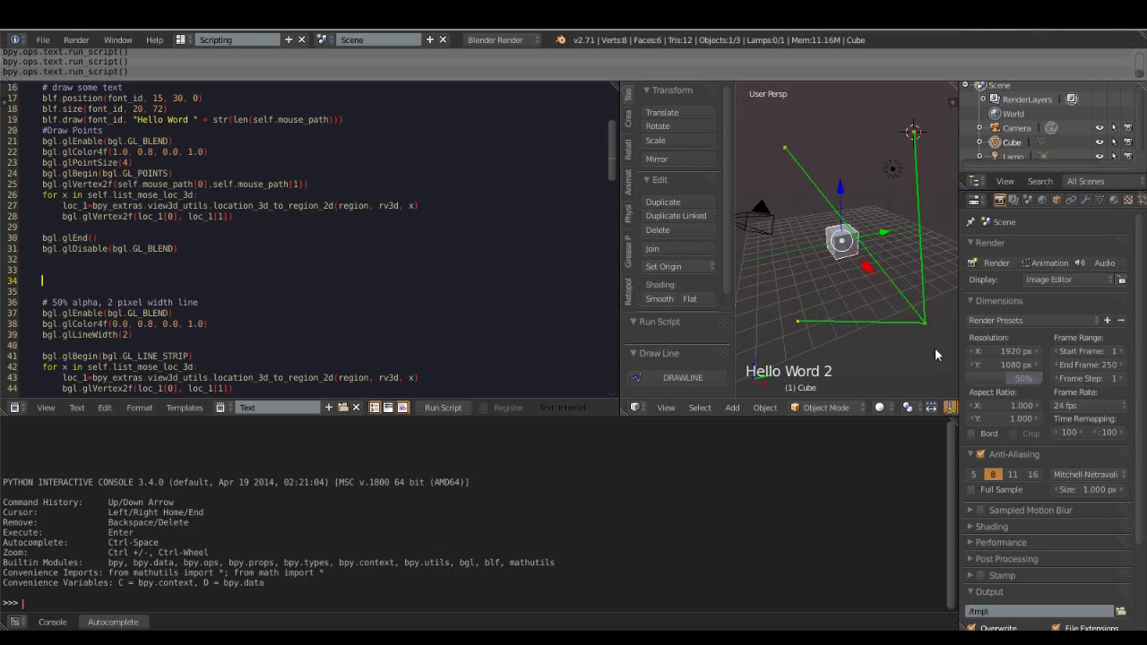
click(869, 243)
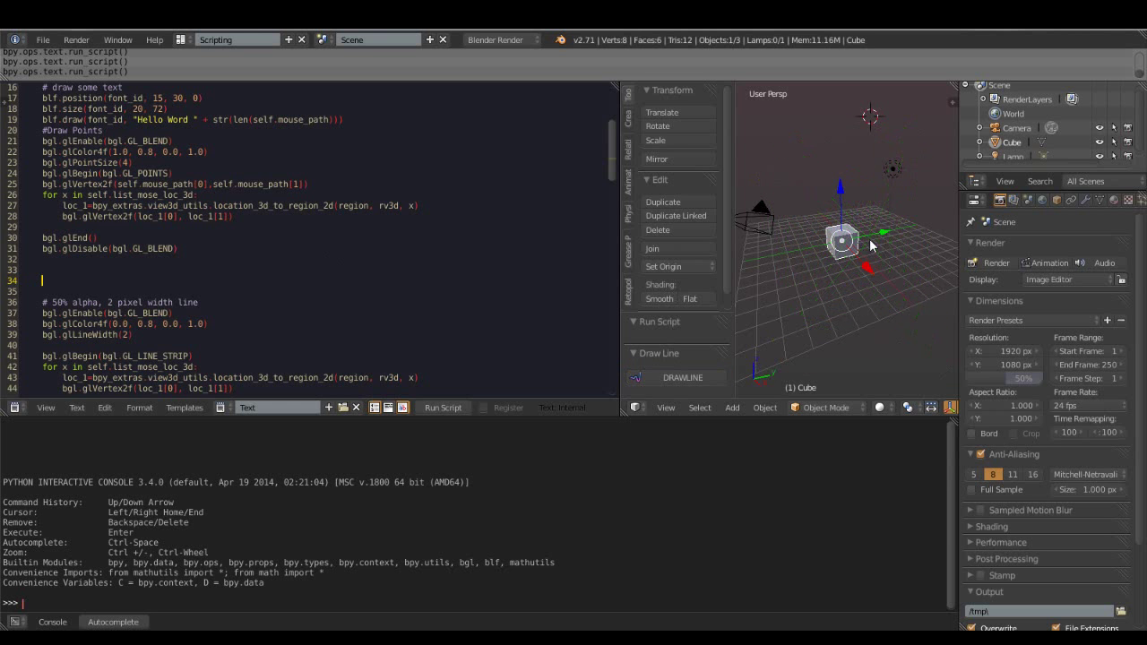
- Move the mouse-position vertex line out of the line-strip loop to just after it
scroll(59, 216, down, 5)
scroll(58, 216, down, 2)
scroll(58, 216, up, 1)
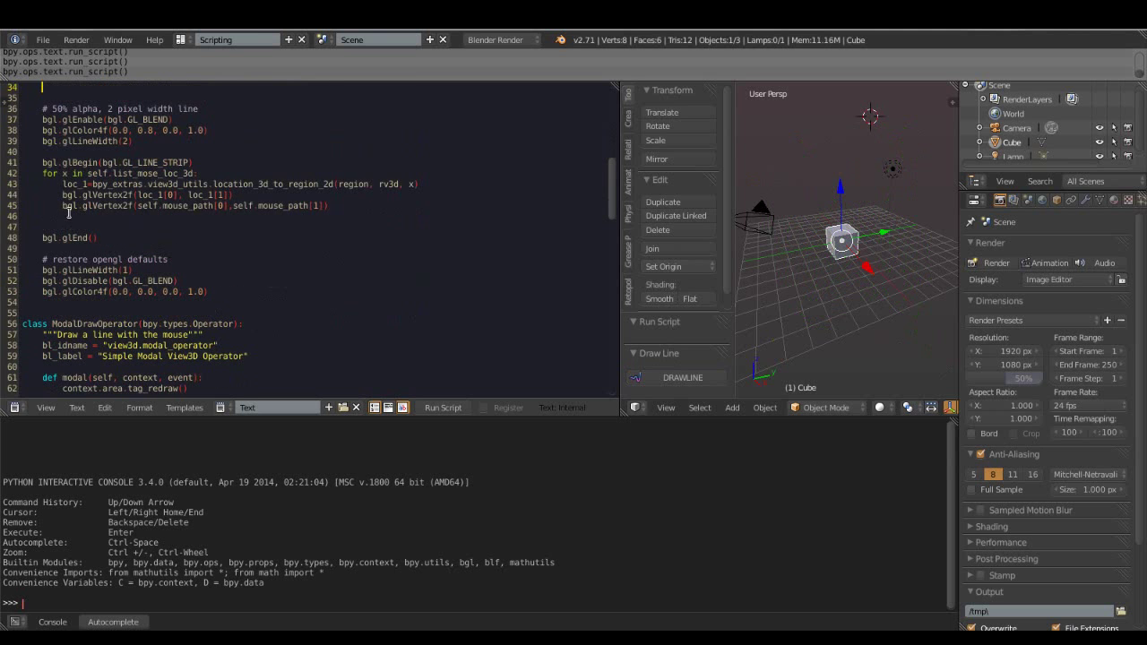
drag(63, 205, 328, 205)
right_click(242, 205)
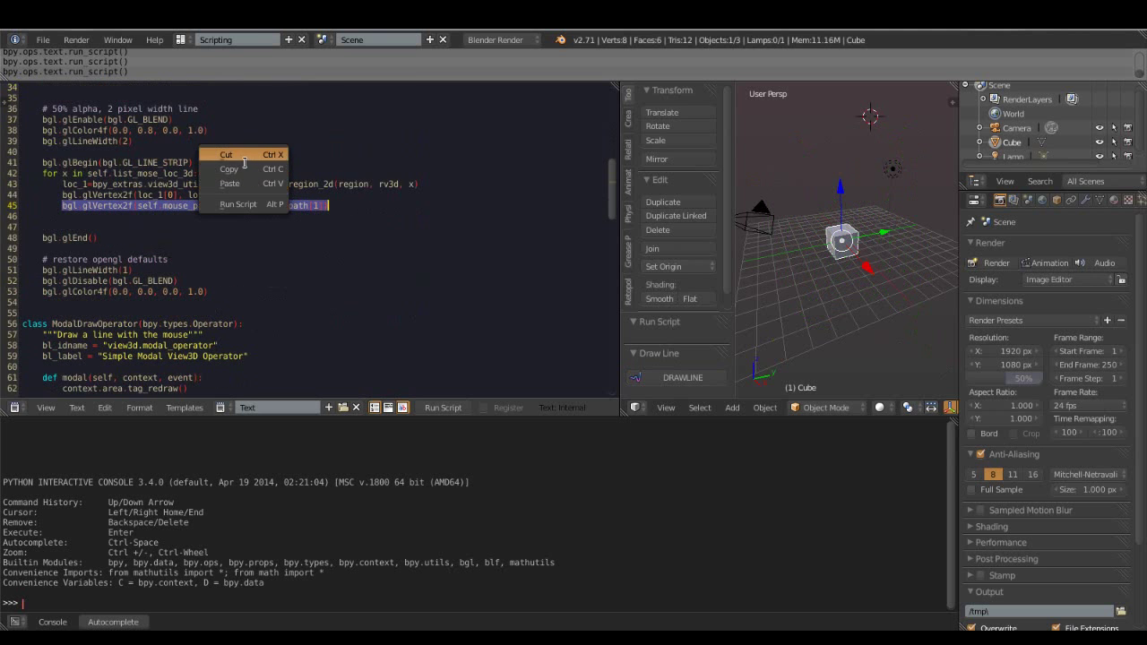
click(244, 163)
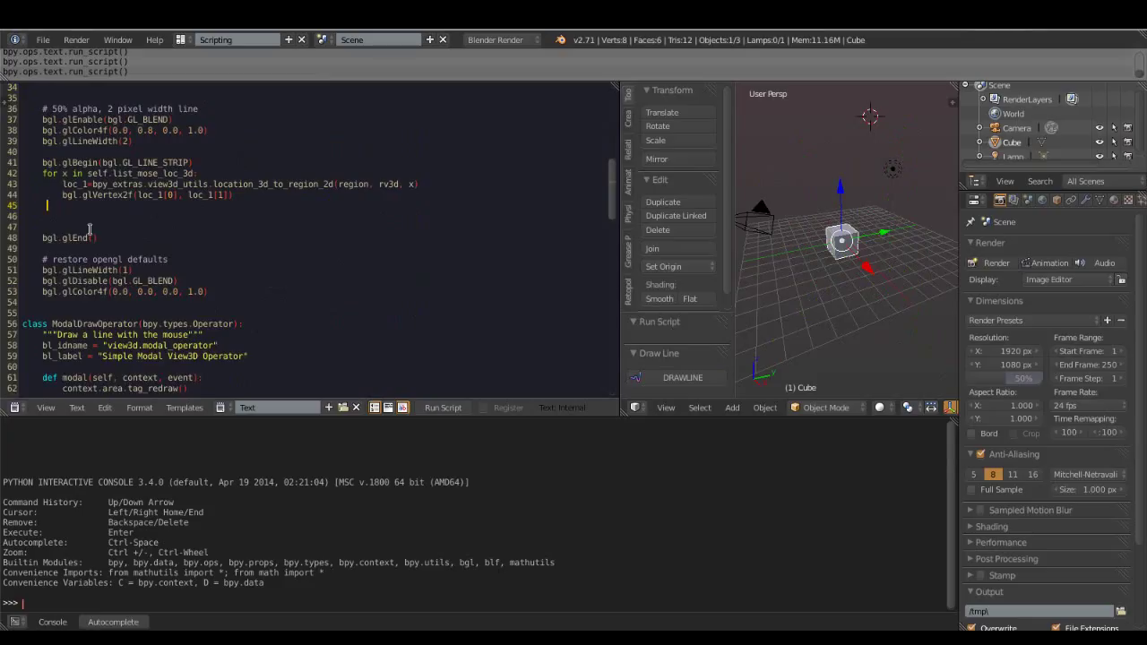
key(Return)
key(ctrl+v)
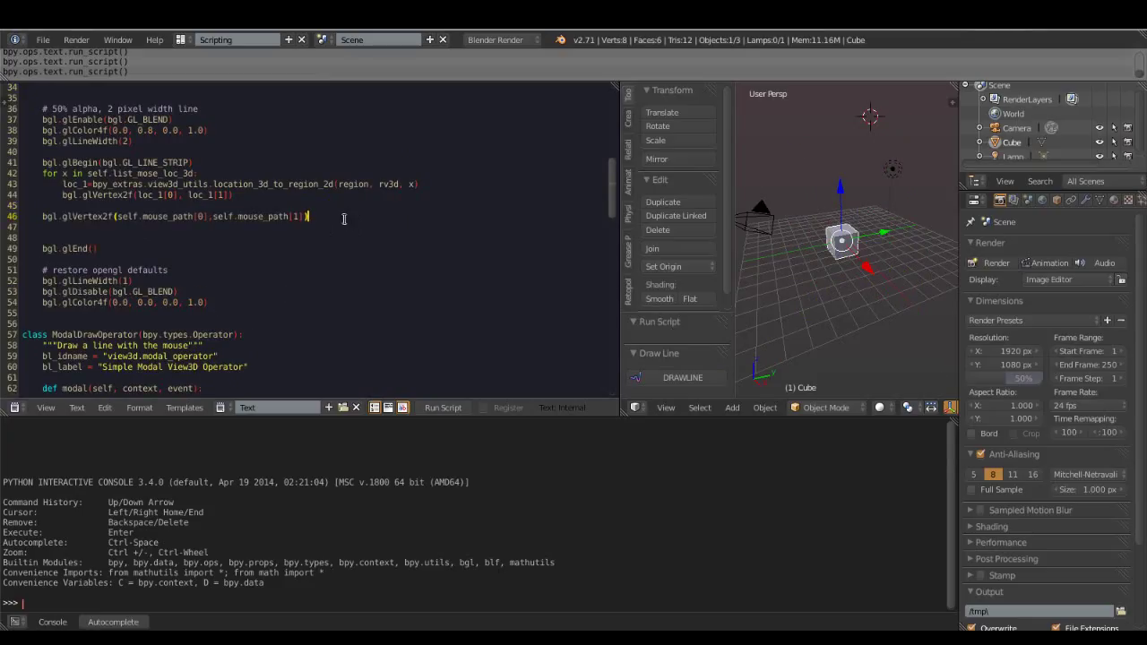
key(Delete)
- Rerun the script, draw a four-point test polyline, and maximize the 3D viewport
right_click(352, 216)
click(314, 262)
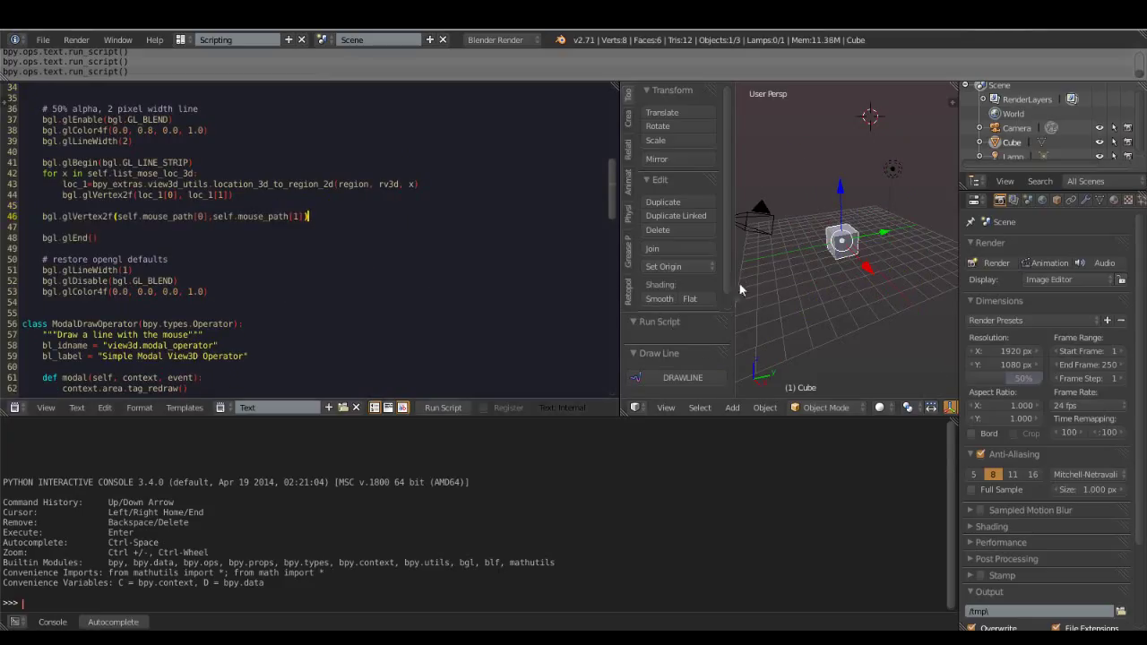
click(683, 377)
click(773, 144)
click(784, 349)
click(934, 157)
click(776, 113)
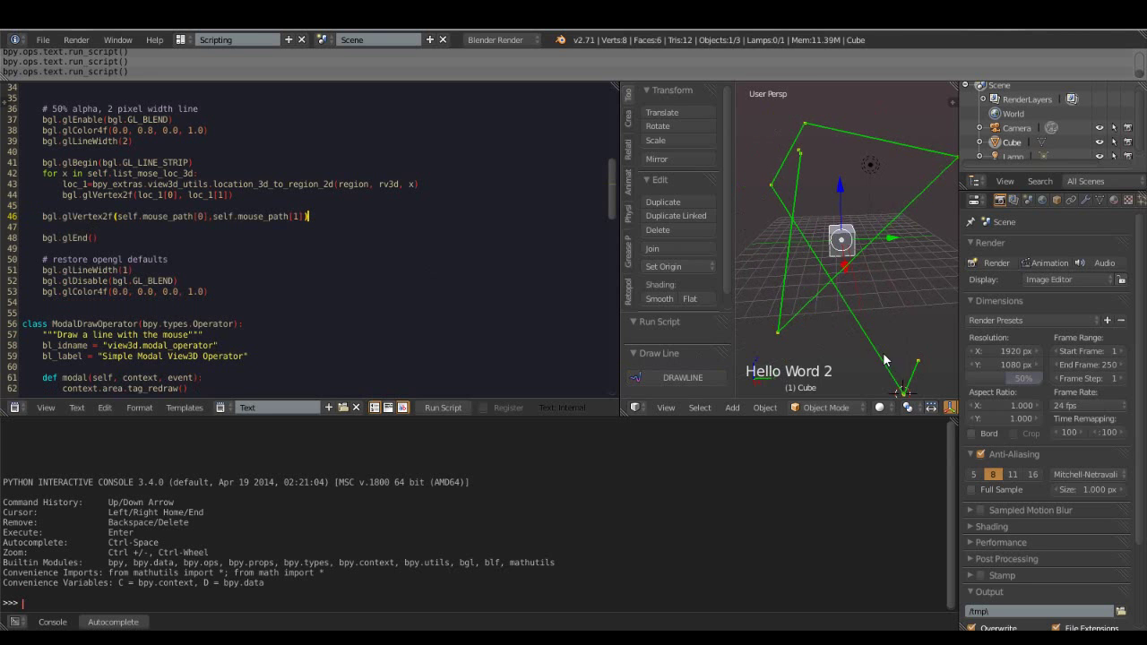
click(902, 391)
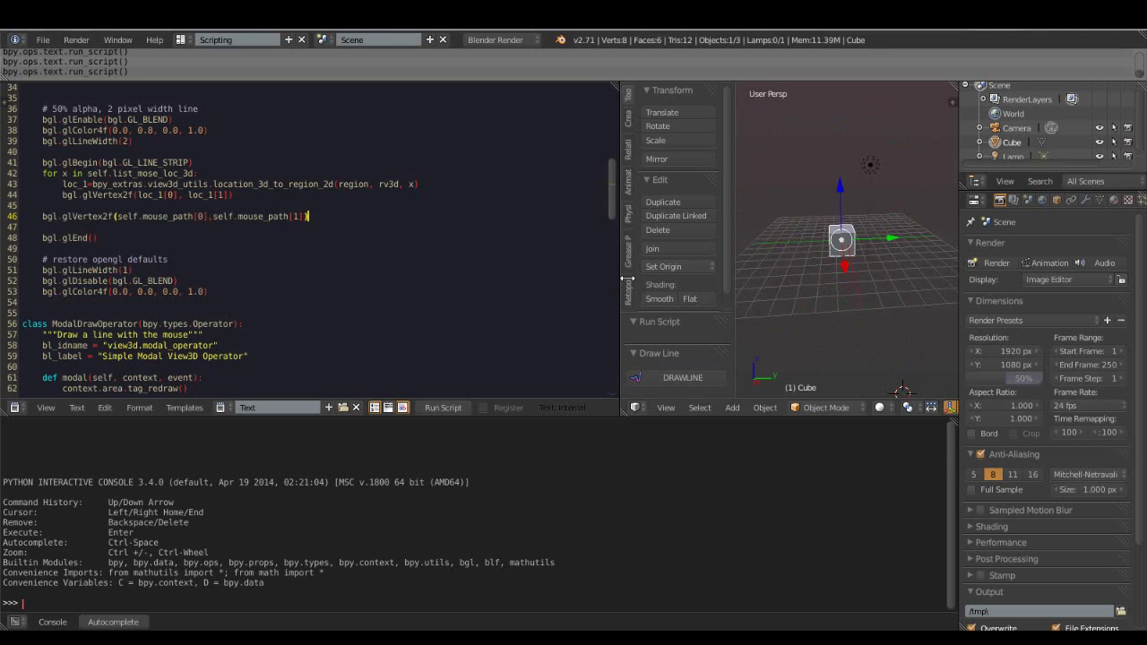
key(ctrl+Up)
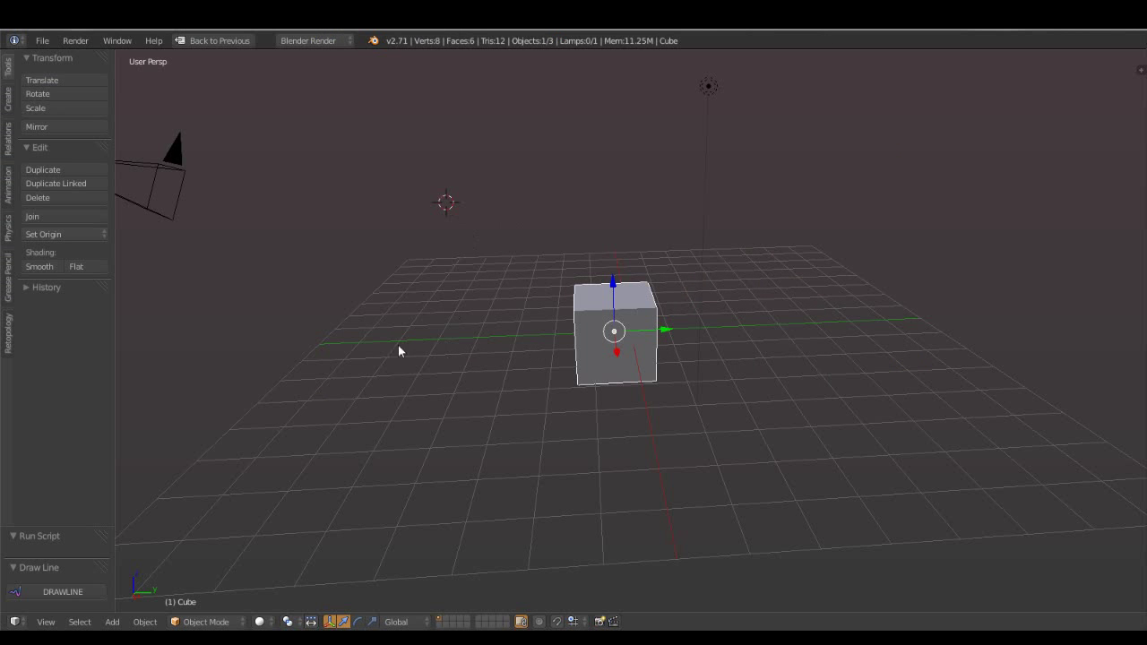
- Draw a green polyline with about ten vertices around the cube, orbiting midway
click(63, 591)
click(255, 137)
click(522, 399)
mouse_move(826, 335)
middle_down()
mouse_move(698, 415)
mouse_move(804, 270)
middle_up()
click(813, 420)
click(605, 508)
click(351, 300)
click(417, 203)
click(845, 203)
click(1014, 274)
click(819, 436)
click(592, 230)
- Trace more polylines around the cube from lower angles, then restore and resize the Scripting layout
mouse_move(674, 268)
middle_down()
mouse_move(663, 256)
mouse_move(449, 350)
middle_up()
mouse_move(448, 349)
mouse_down()
mouse_move(854, 519)
mouse_move(743, 229)
mouse_move(456, 478)
mouse_move(806, 525)
mouse_move(729, 182)
mouse_move(284, 220)
mouse_move(633, 414)
mouse_up()
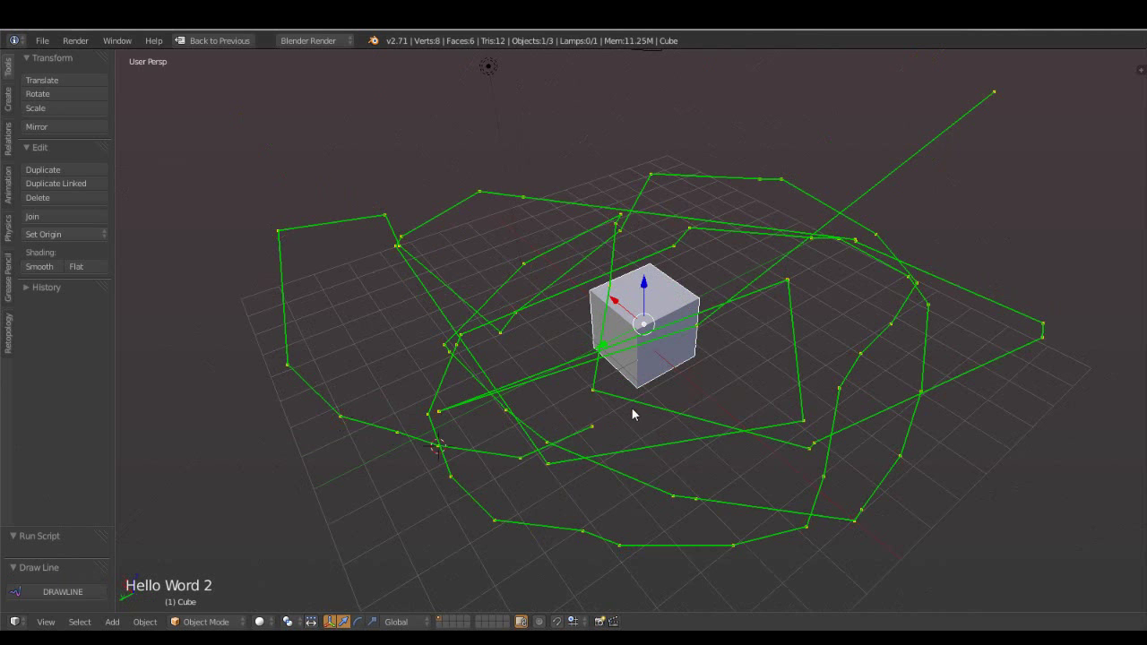
drag(761, 218, 711, 443)
mouse_move(711, 443)
middle_down()
mouse_move(611, 384)
mouse_move(426, 226)
middle_up()
mouse_move(425, 226)
mouse_down()
mouse_move(748, 228)
mouse_move(422, 325)
mouse_move(592, 466)
mouse_move(848, 389)
mouse_up()
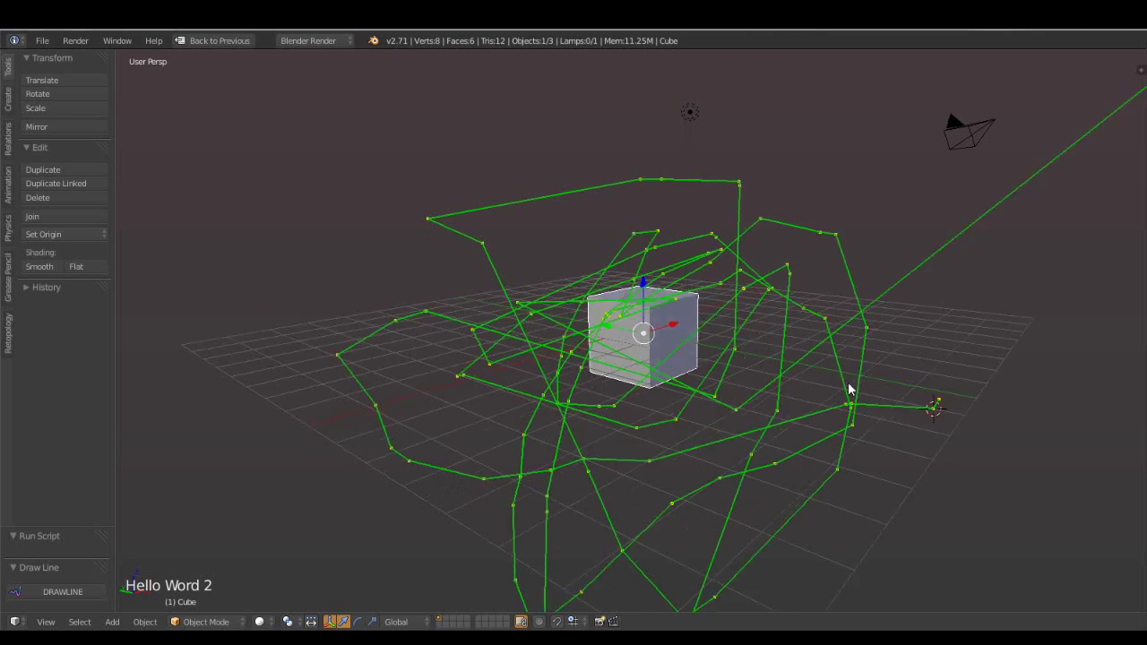
middle_drag(848, 388, 615, 461)
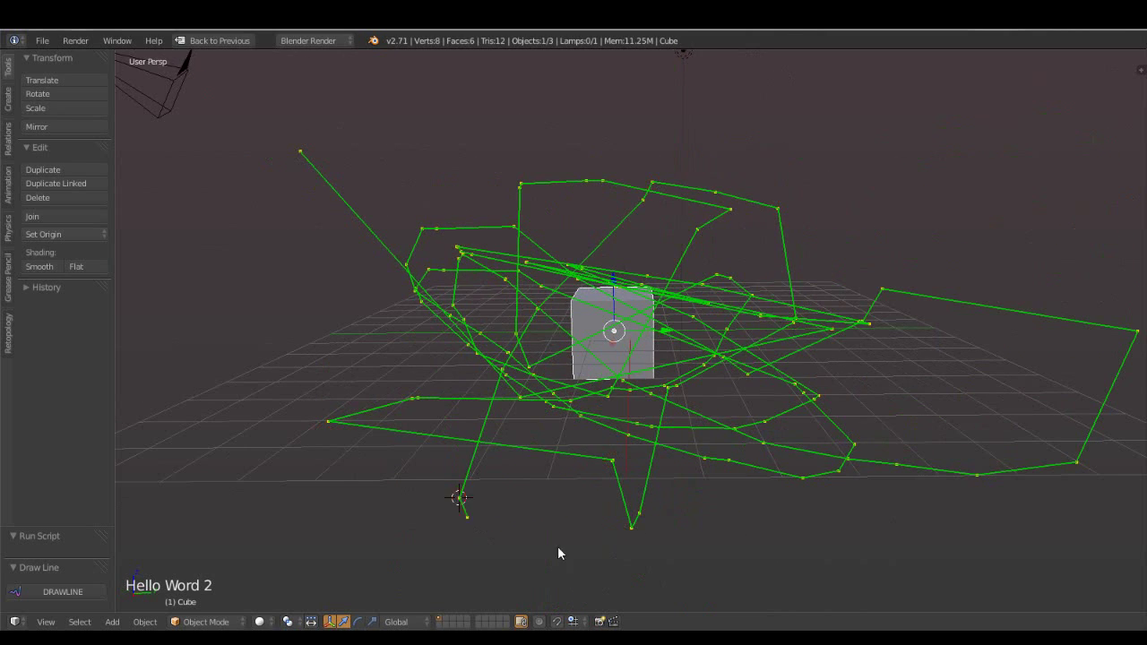
mouse_move(843, 239)
middle_down()
mouse_move(776, 230)
mouse_move(664, 383)
mouse_move(663, 269)
middle_up()
key(ctrl+Up)
drag(293, 321, 442, 321)
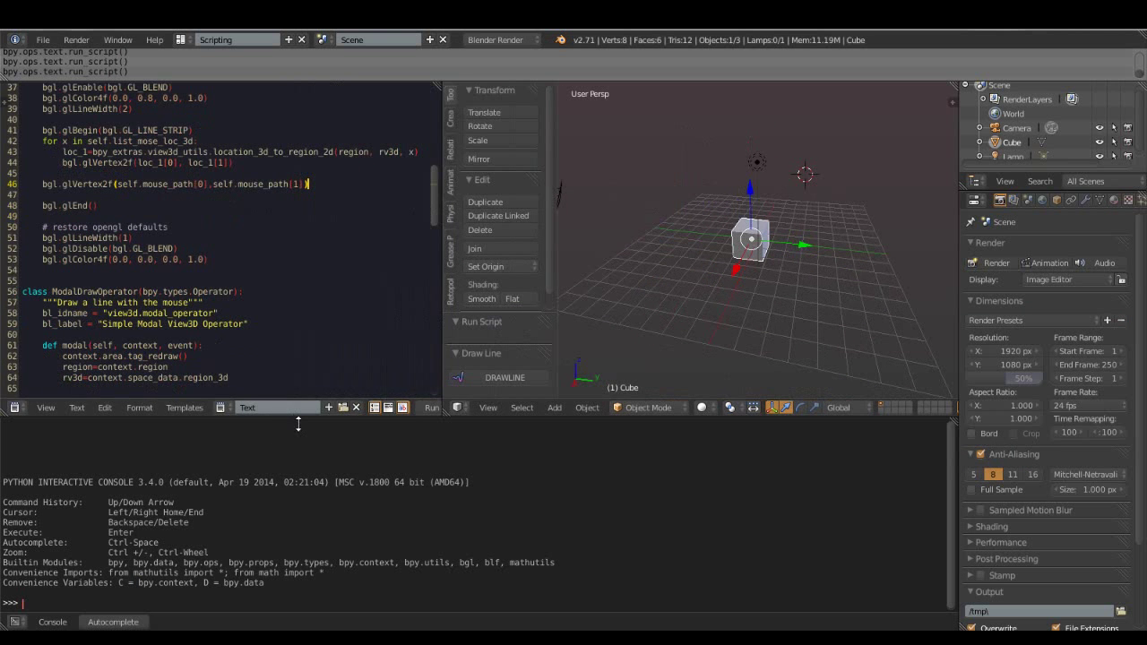
- Add a bgl.glEnable(bgl.GL_LINE_STIPPLE) line after the glLineWidth(2) setting
drag(299, 425, 299, 541)
scroll(210, 335, down, 2)
scroll(210, 335, down, 3)
scroll(210, 335, down, 3)
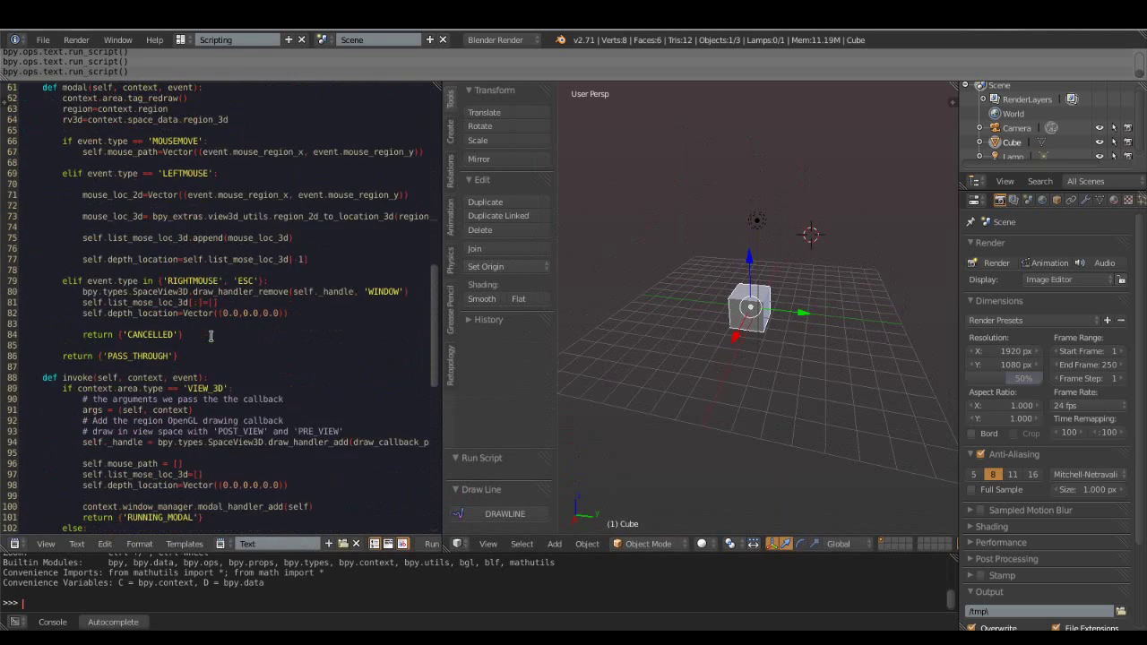
scroll(210, 336, up, 7)
scroll(205, 310, up, 7)
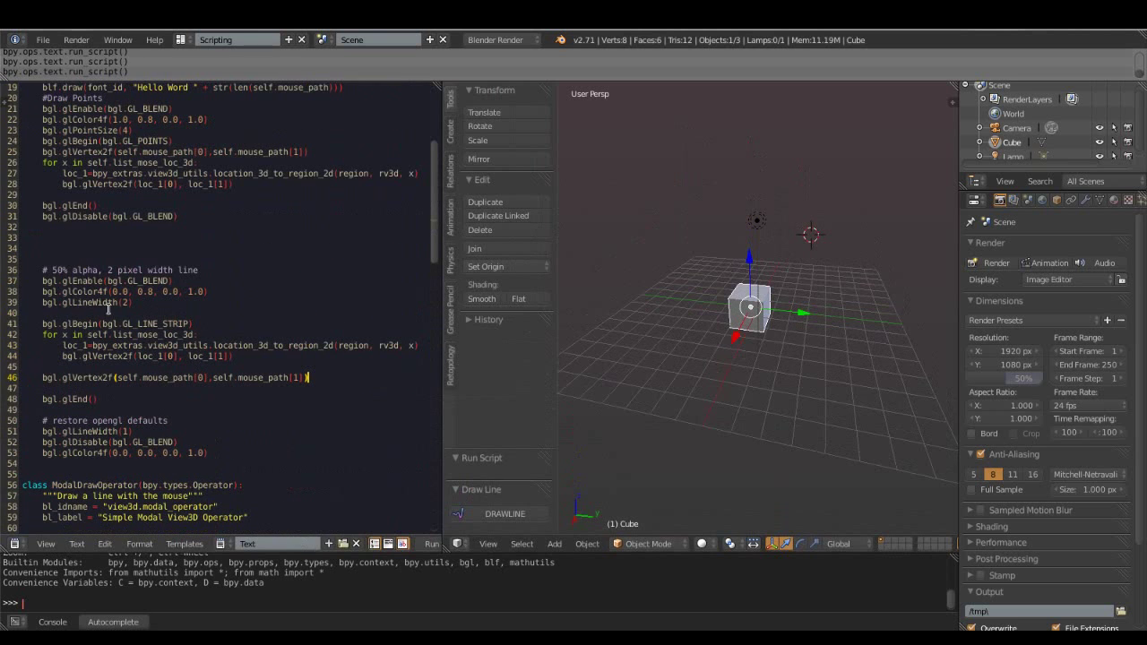
click(185, 310)
key(Return)
key(Return)
text(bgl.glEnable(bgl.GL_LINE_STIPPLE))
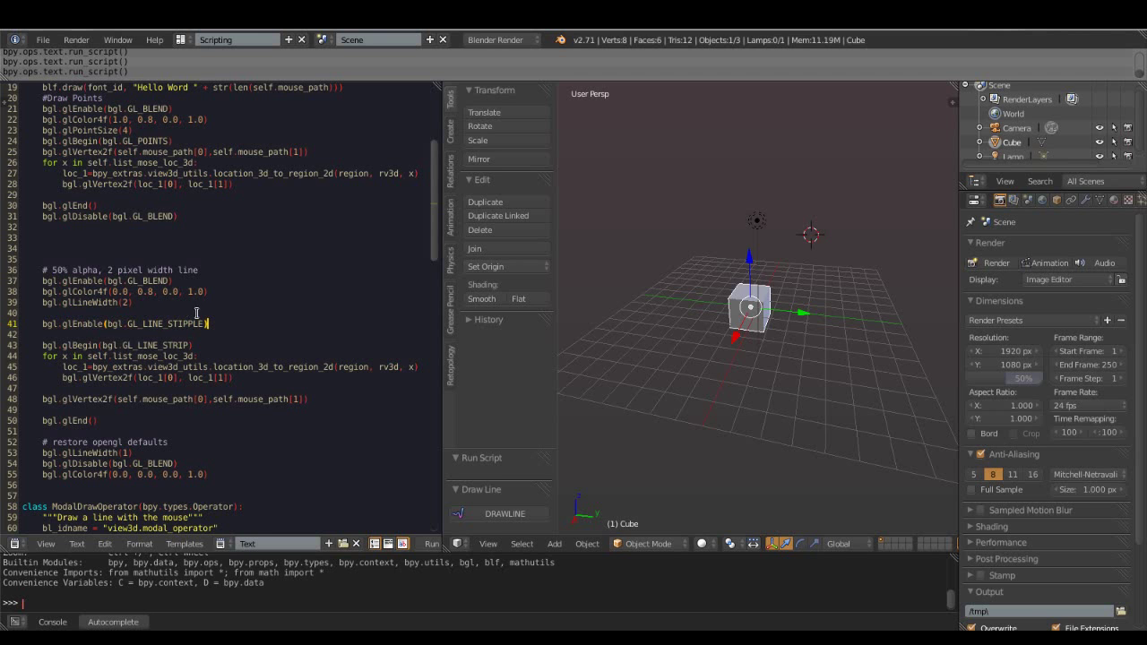
- Add bgl.glDisable(bgl.GL_LINE_STIPPLE) to the restore-defaults section by copying the GL_BLEND disable line
scroll(196, 313, down, 1)
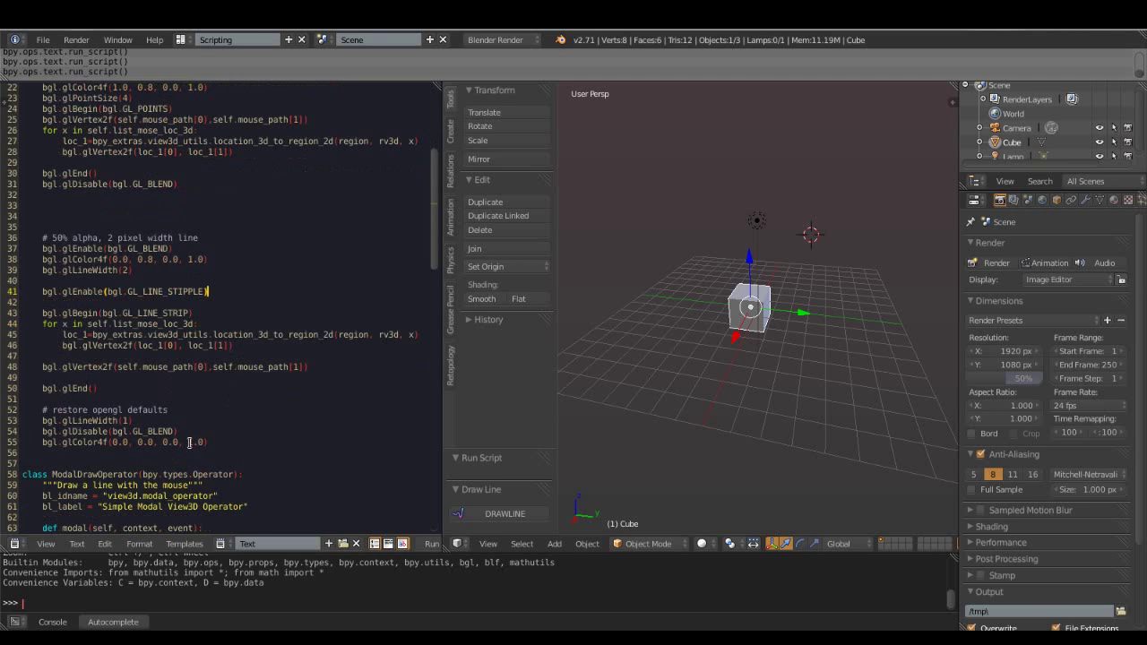
drag(178, 431, 42, 431)
right_click(114, 405)
click(114, 397)
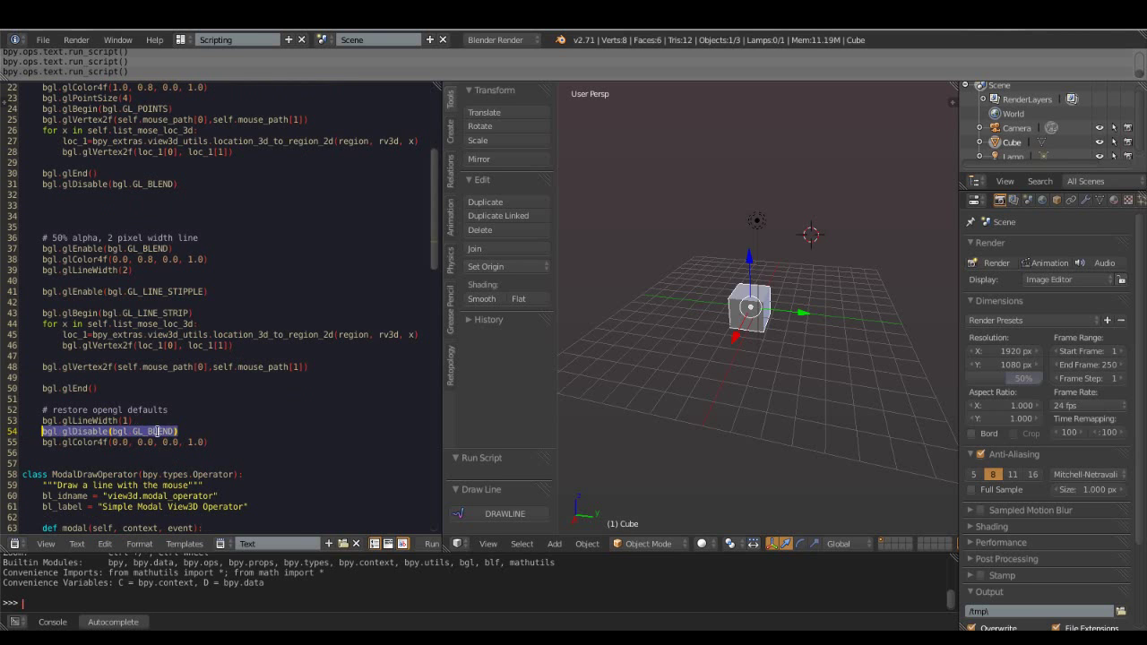
key(Return)
key(ctrl+v)
key(Left)
key(ctrl+shift+Left)
text(G)
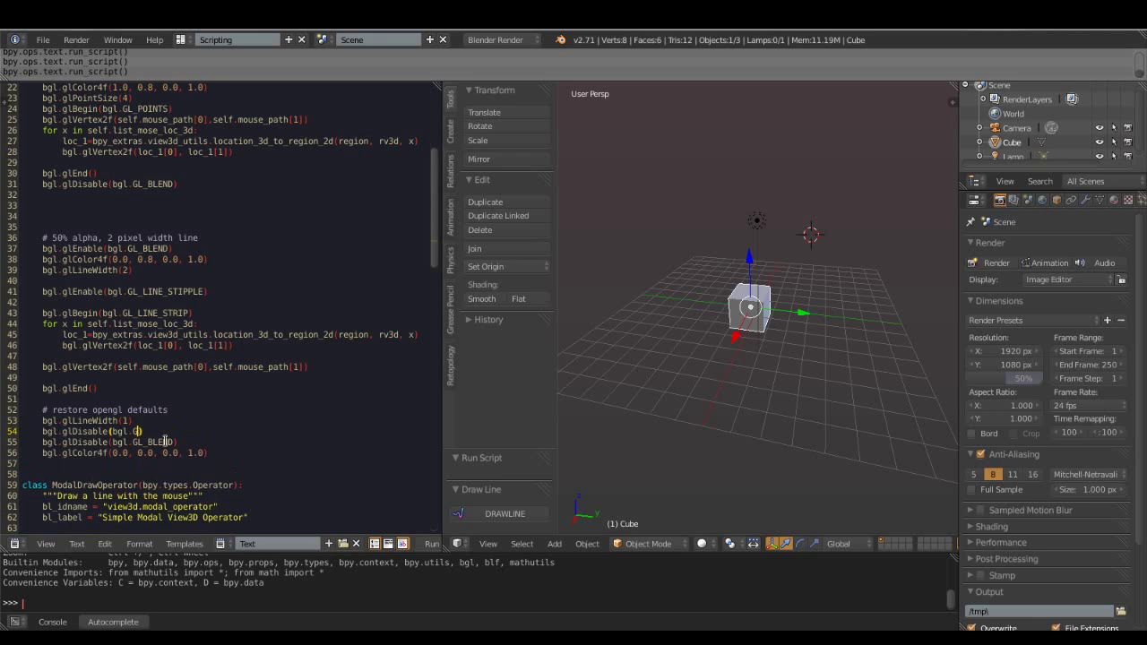
key(ctrl+space)
key(Return)
- Set the glColor4f line colour to red (1.0, 0.0, 0.0, 1.0)
click(133, 261)
key(BackSpace)
key(BackSpace)
key(BackSpace)
text(1.0)
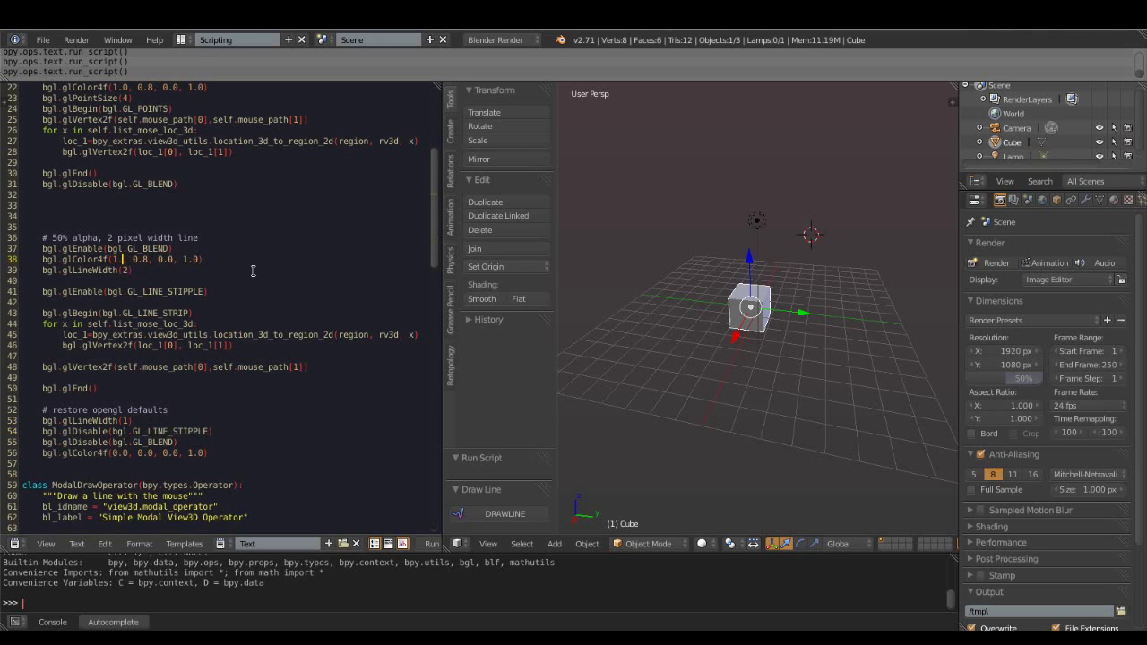
key(Delete)
text(0)
right_click(253, 270)
- Run the updated script and draw a six-vertex red dashed path with DRAWLINE
click(215, 301)
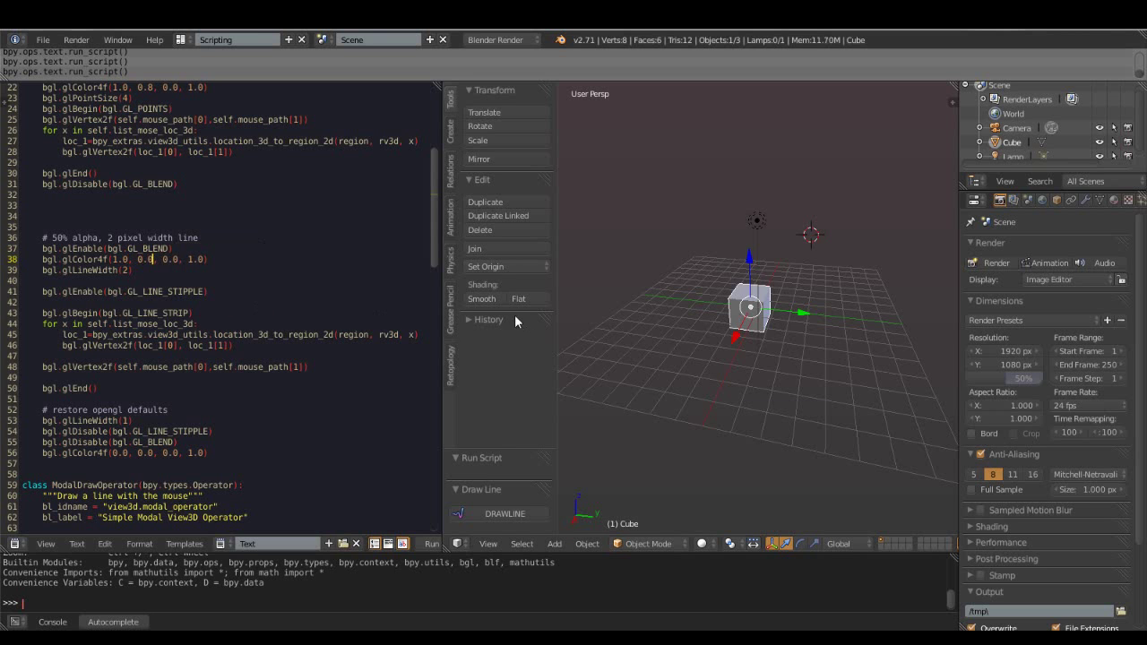
click(506, 513)
mouse_move(699, 280)
middle_down()
mouse_move(761, 374)
mouse_move(778, 224)
mouse_move(800, 328)
mouse_move(584, 330)
middle_up()
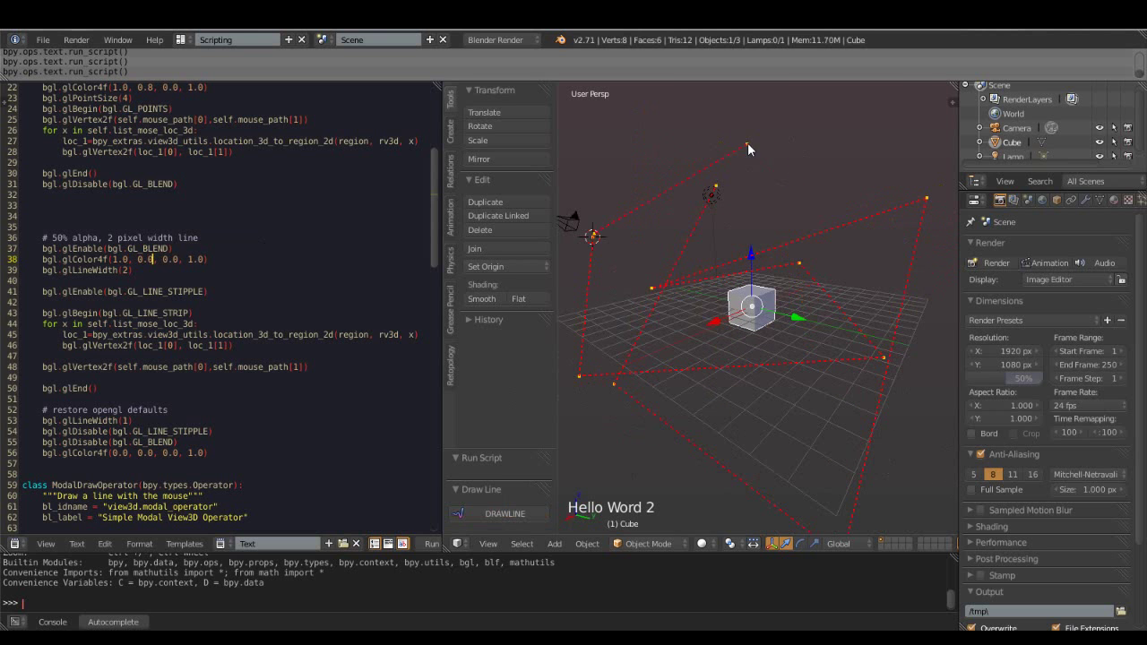
click(923, 363)
click(693, 504)
click(607, 406)
click(591, 286)
click(764, 475)
click(943, 416)
- Move the cube along Z, then end the first line drawing
mouse_move(917, 116)
middle_down()
mouse_move(800, 157)
mouse_move(766, 455)
mouse_move(677, 436)
mouse_move(816, 386)
mouse_move(663, 275)
middle_up()
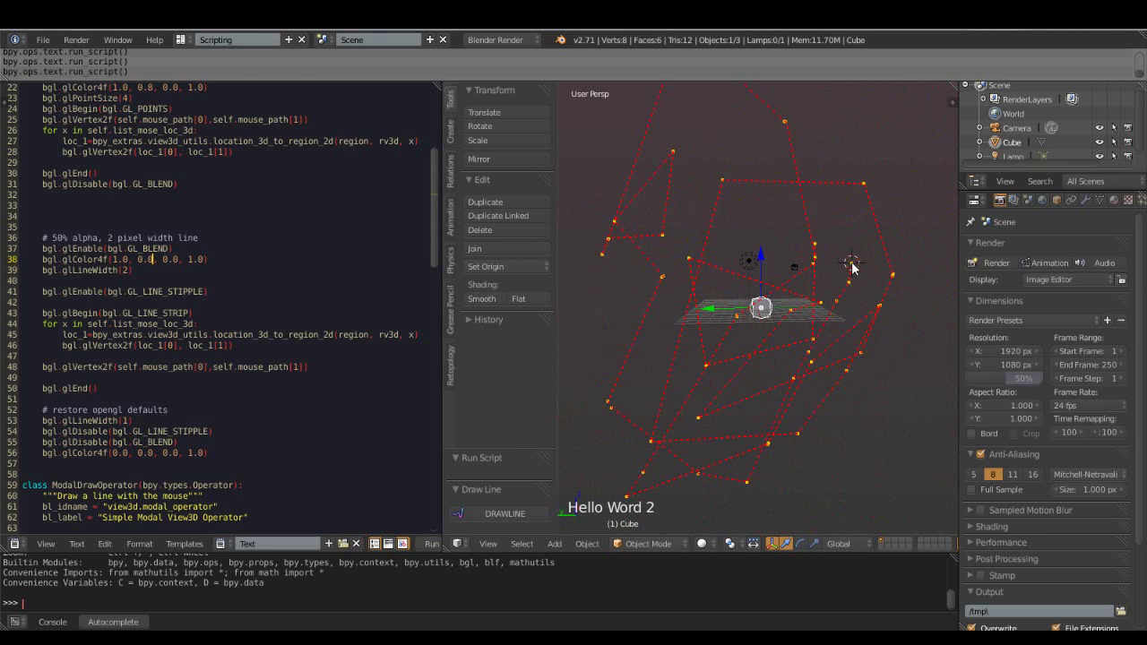
middle_drag(771, 479, 819, 472)
key(g)
key(z)
click(818, 468)
middle_drag(765, 433, 697, 451)
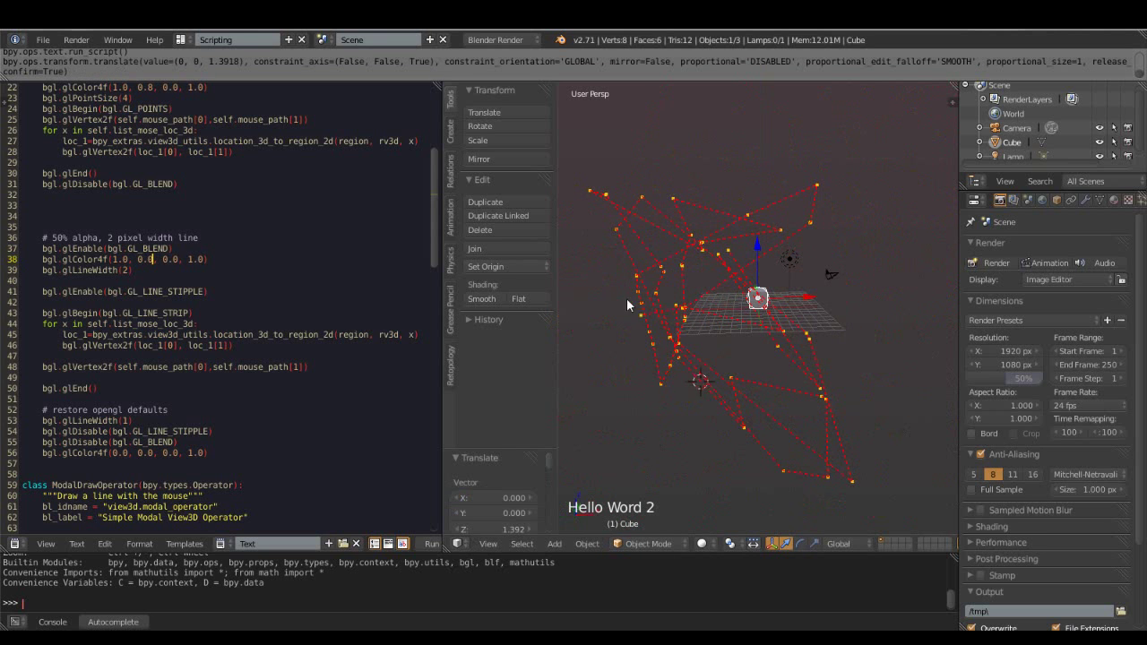
right_click(835, 249)
- Draw a second red dashed line with five vertices and finish it
scroll(542, 469, down, 4)
scroll(537, 470, down, 2)
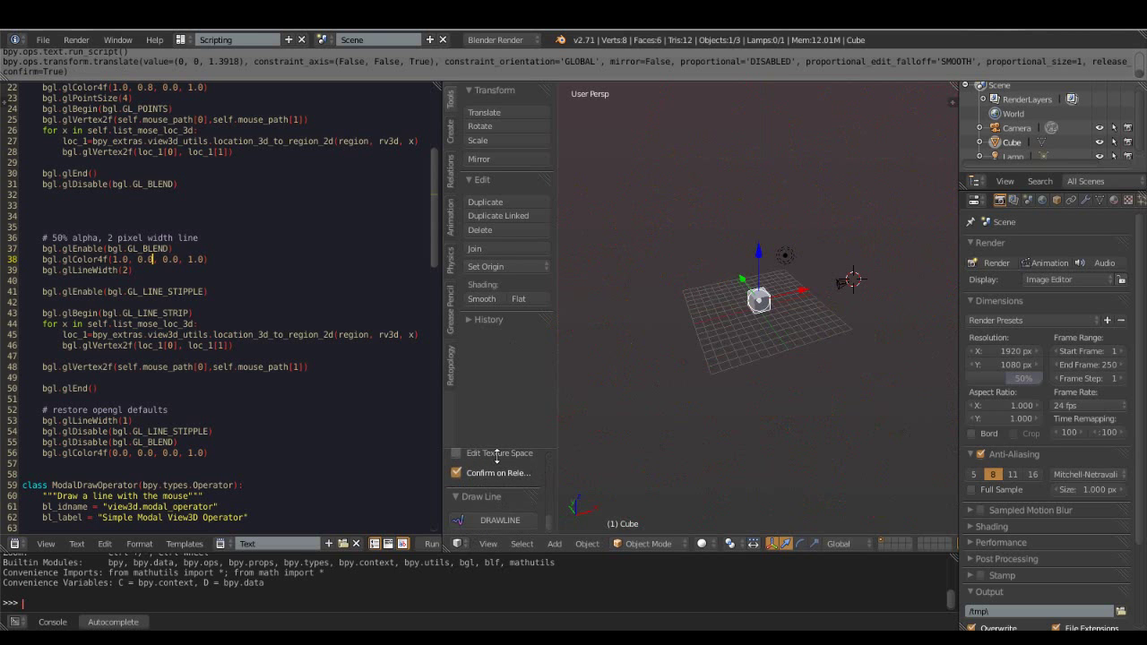
drag(500, 455, 508, 315)
click(499, 520)
click(638, 276)
click(690, 182)
click(823, 174)
click(920, 296)
click(751, 526)
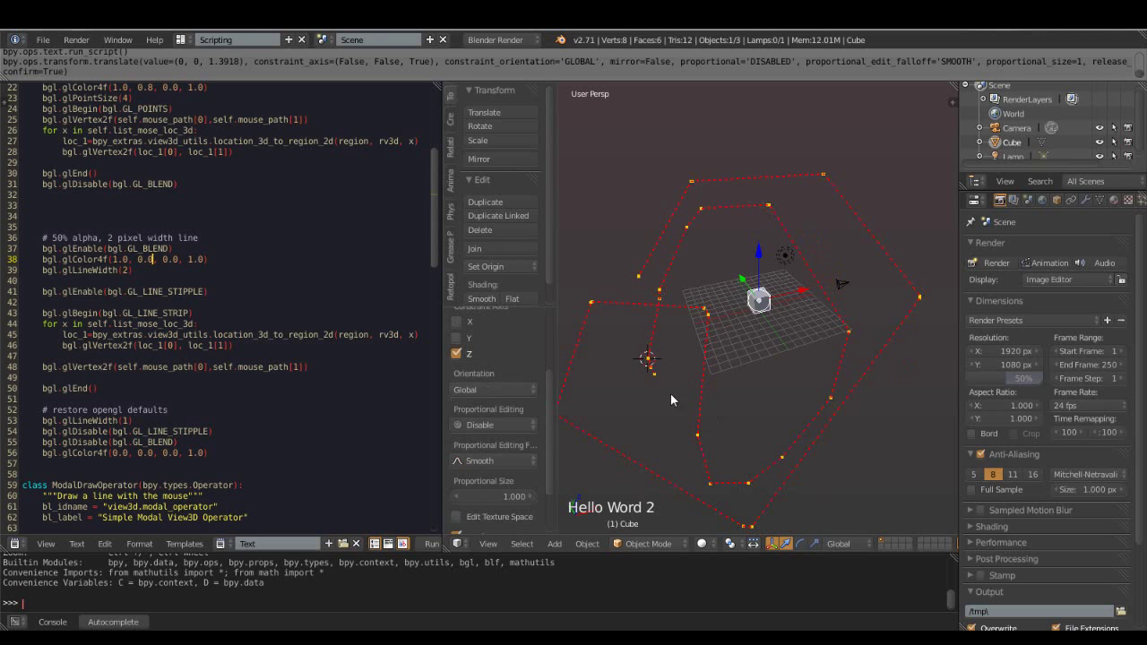
middle_drag(652, 371, 603, 377)
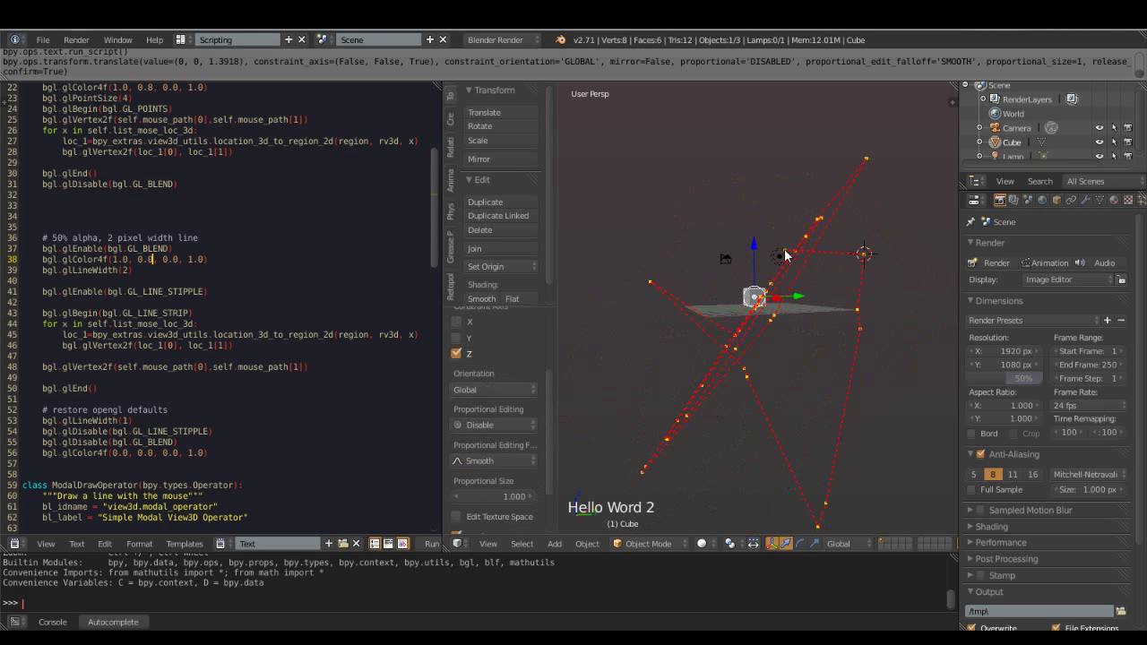
middle_drag(862, 354, 802, 303)
click(697, 403)
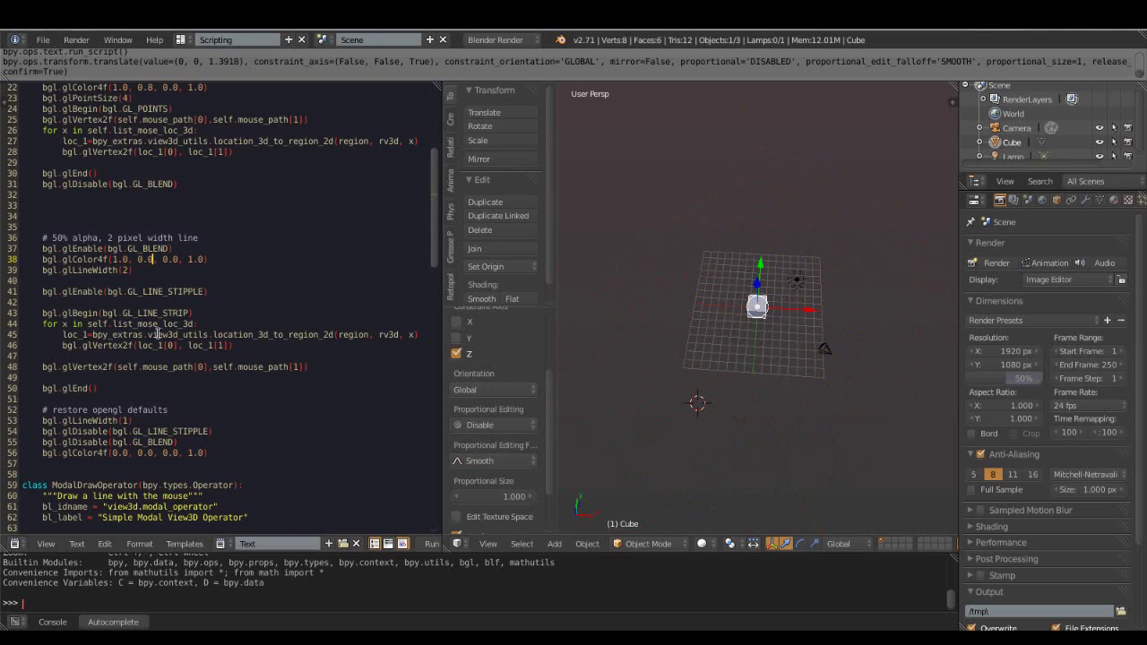
scroll(183, 309, down, 2)
- Copy the entire script and launch Notepad from the Start menu
key(ctrl+a)
right_click(184, 247)
click(184, 213)
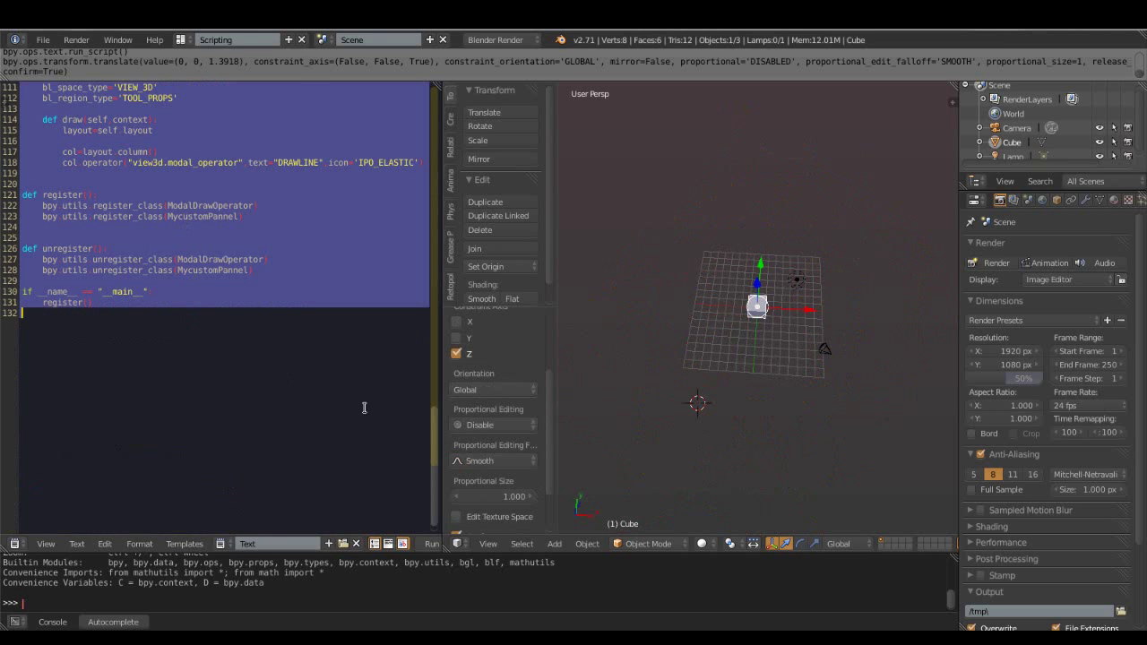
key(super)
click(53, 410)
right_click(397, 207)
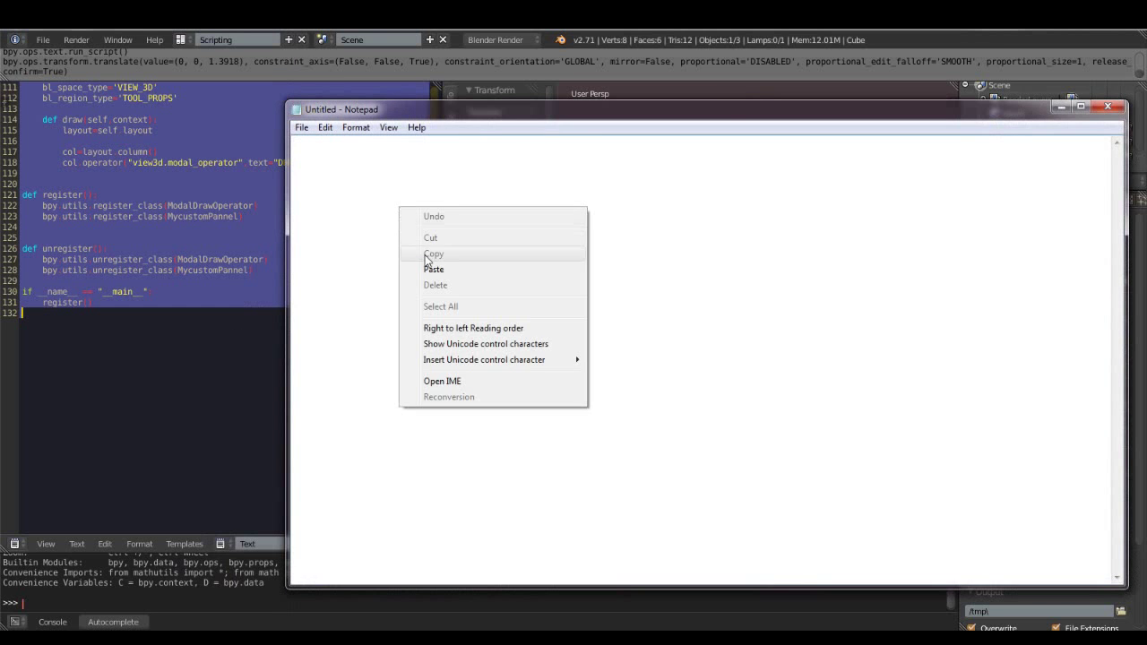
- Paste the script into Notepad, save it over doc.txt on the Desktop, then close Notepad
click(423, 266)
click(302, 127)
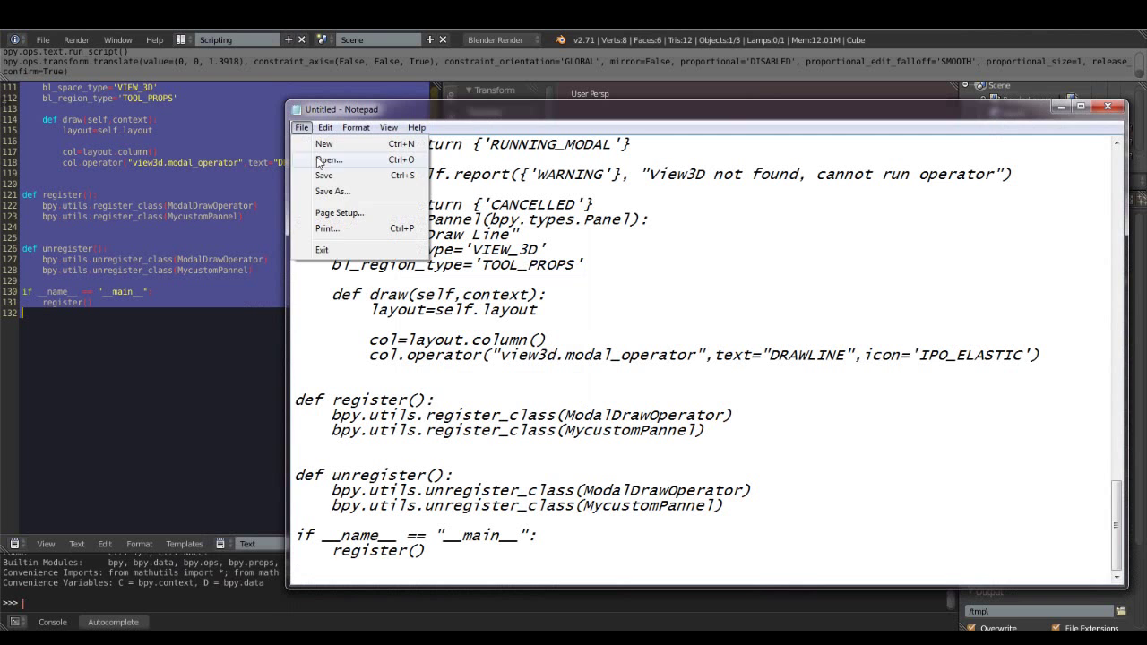
click(333, 182)
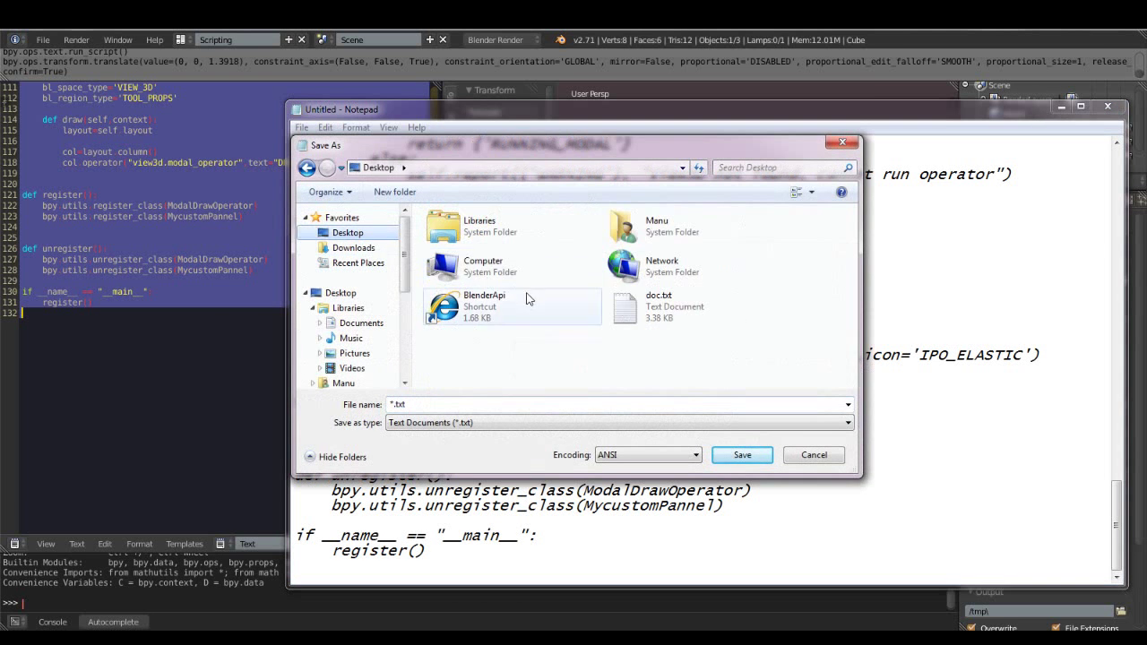
click(654, 301)
click(741, 455)
click(611, 332)
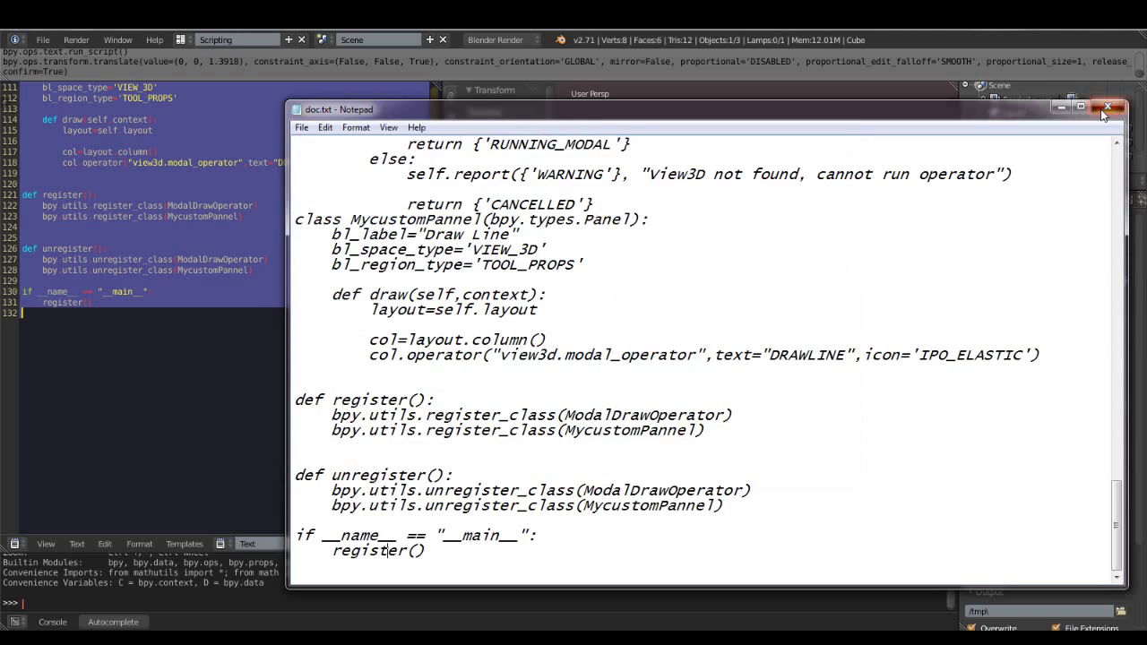
click(1107, 108)
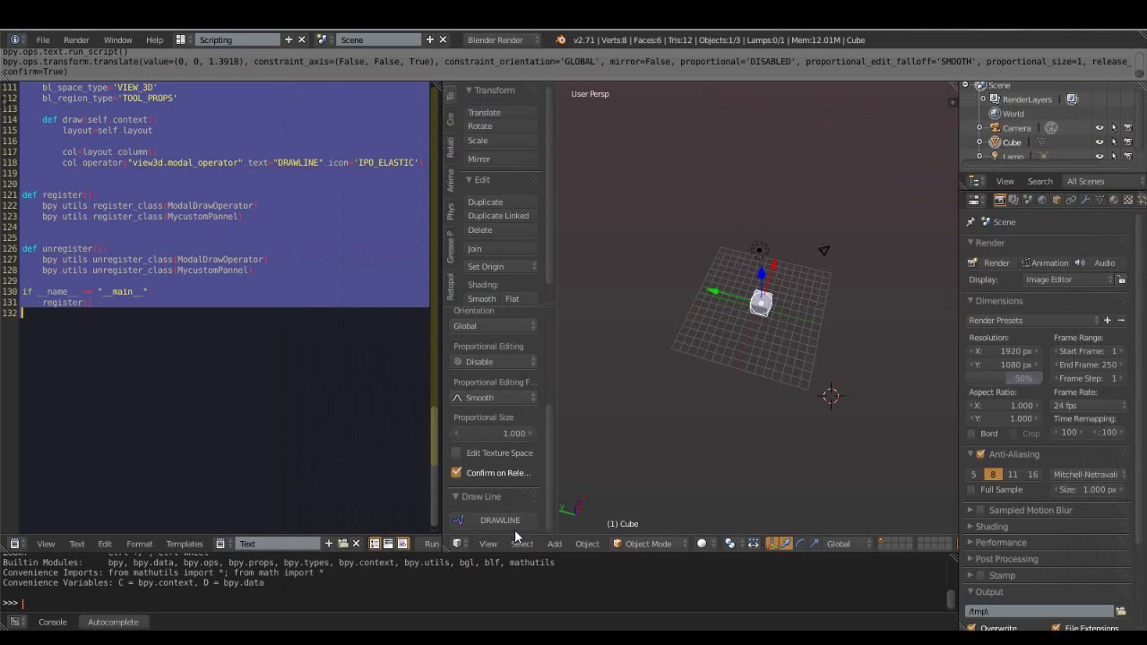
- Start DRAWLINE again and place five red dashed vertices, closing back at the first point
click(506, 521)
click(679, 393)
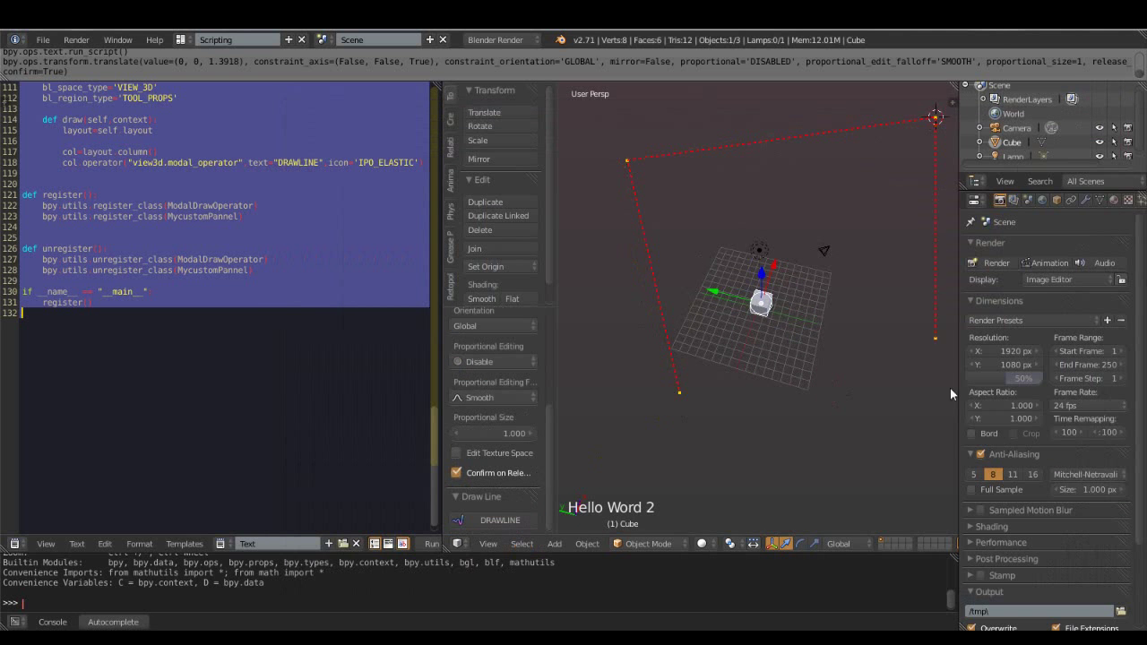
click(935, 419)
click(677, 395)
click(936, 417)
click(819, 358)
click(679, 392)
middle_drag(679, 393, 675, 337)
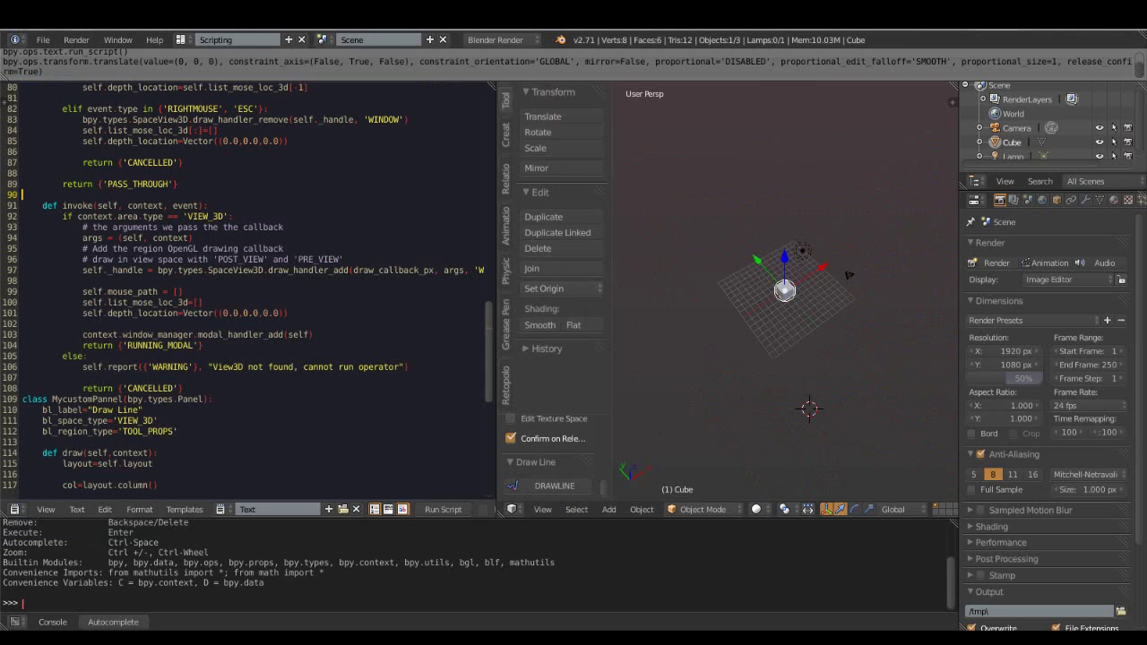
- Type the note 'now i am going to convert this lines into a polygon lines' and minimize Notepad
text(now t)
text(e ha)
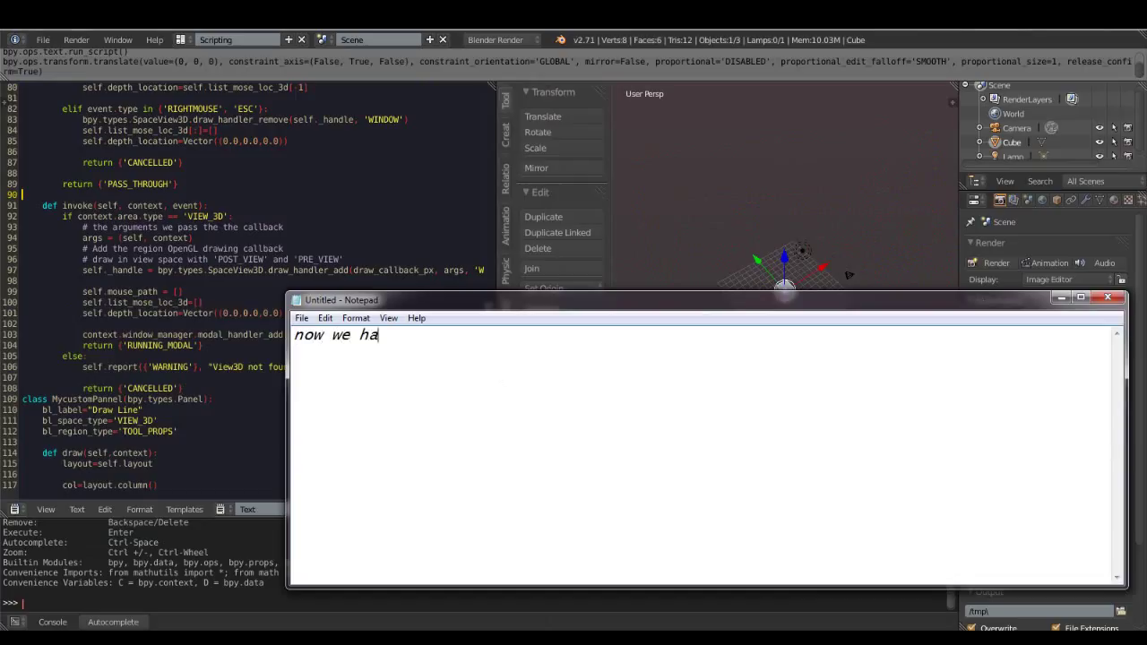
key(BackSpace)
key(BackSpace)
key(BackSpace)
key(BackSpace)
key(BackSpace)
text(i am going to convert )
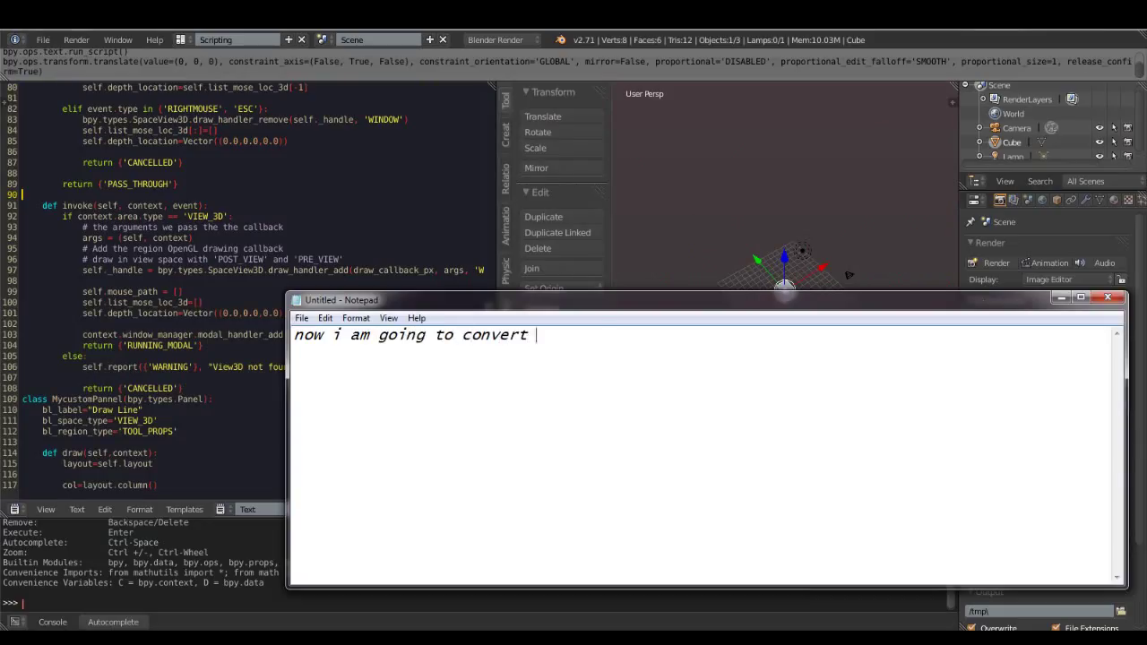
text(this lines into a p)
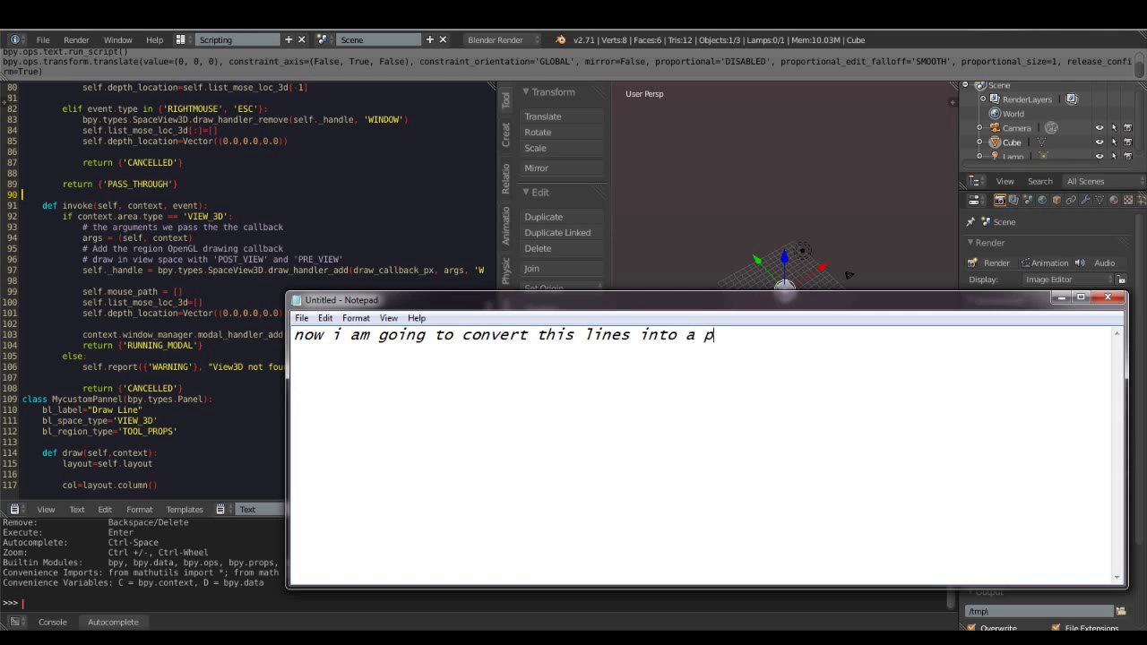
text(olygon lines...)
click(1061, 298)
- Test DRAWLINE with a two-point red dashed line, then cancel with Esc
scroll(780, 359, up, 5)
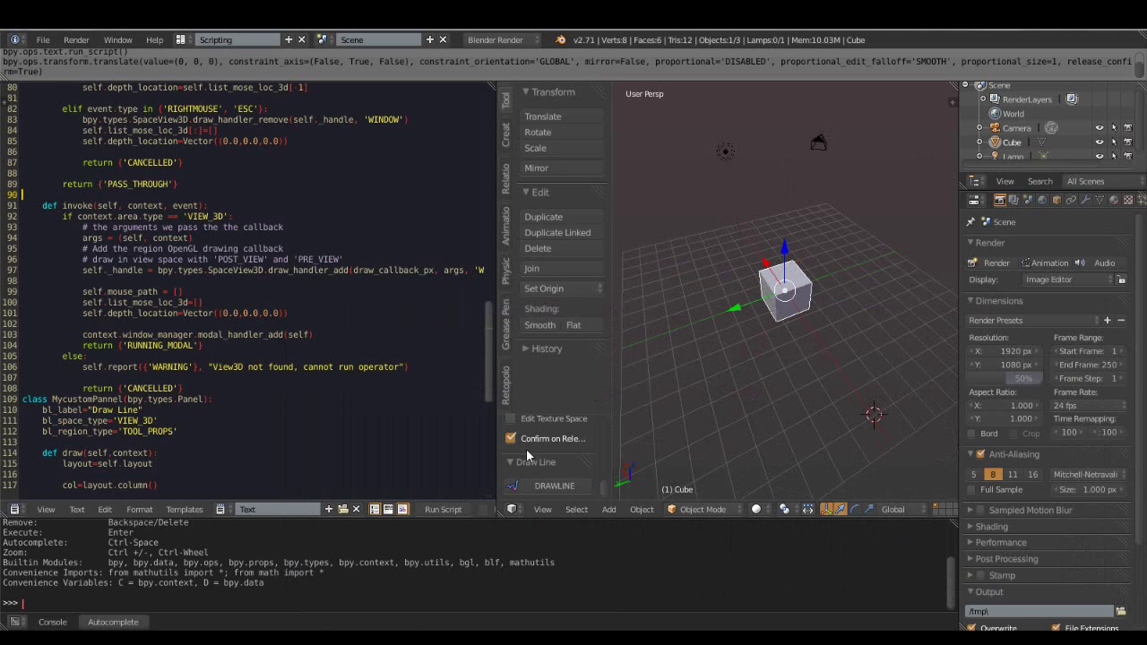
click(542, 485)
click(653, 418)
click(672, 187)
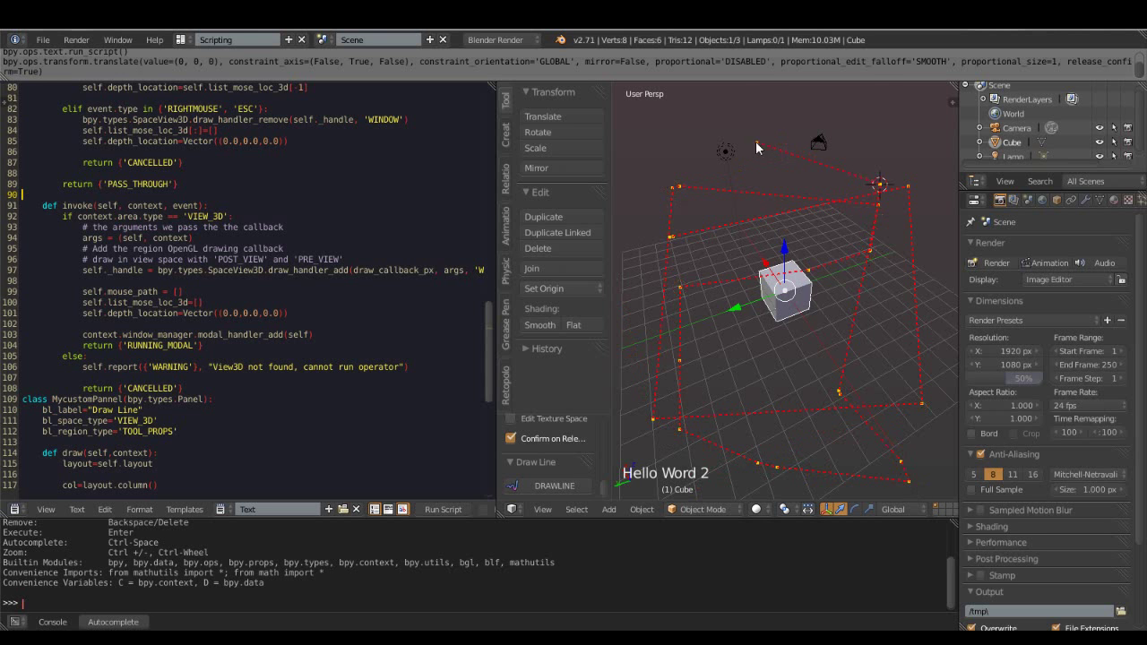
click(683, 181)
key(Escape)
- Remove 'RIGHTMOUSE' from the cancel condition on line 82, leaving only {'ESC'}
scroll(365, 280, up, 3)
scroll(365, 279, up, 7)
scroll(287, 296, up, 2)
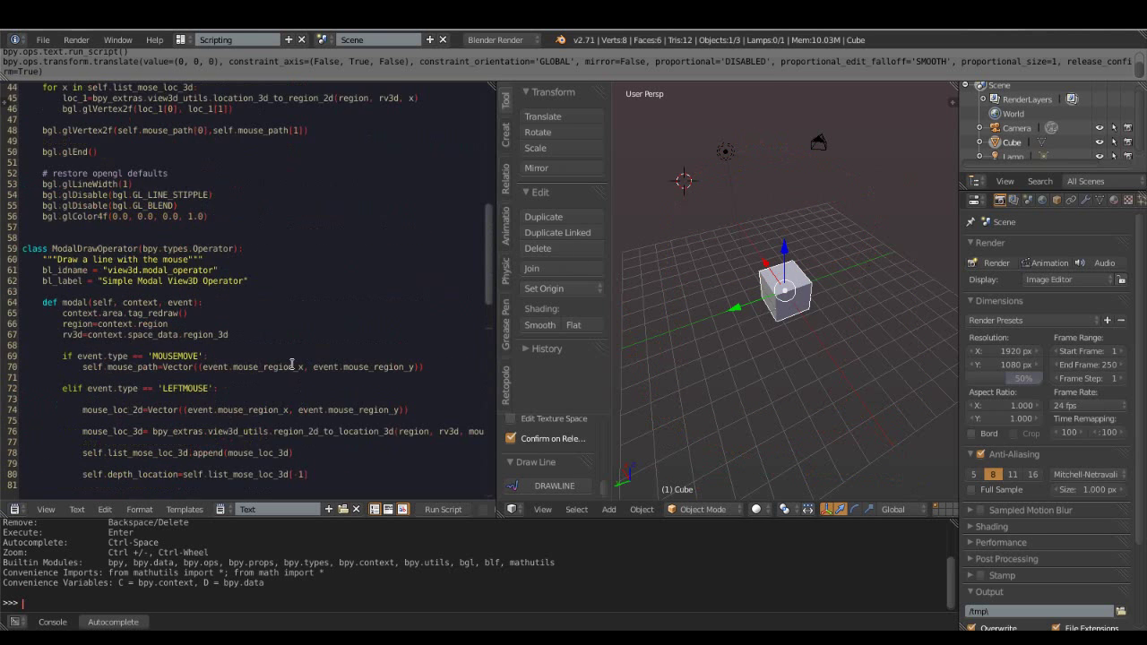
scroll(197, 312, up, 1)
scroll(238, 337, down, 2)
scroll(292, 280, down, 2)
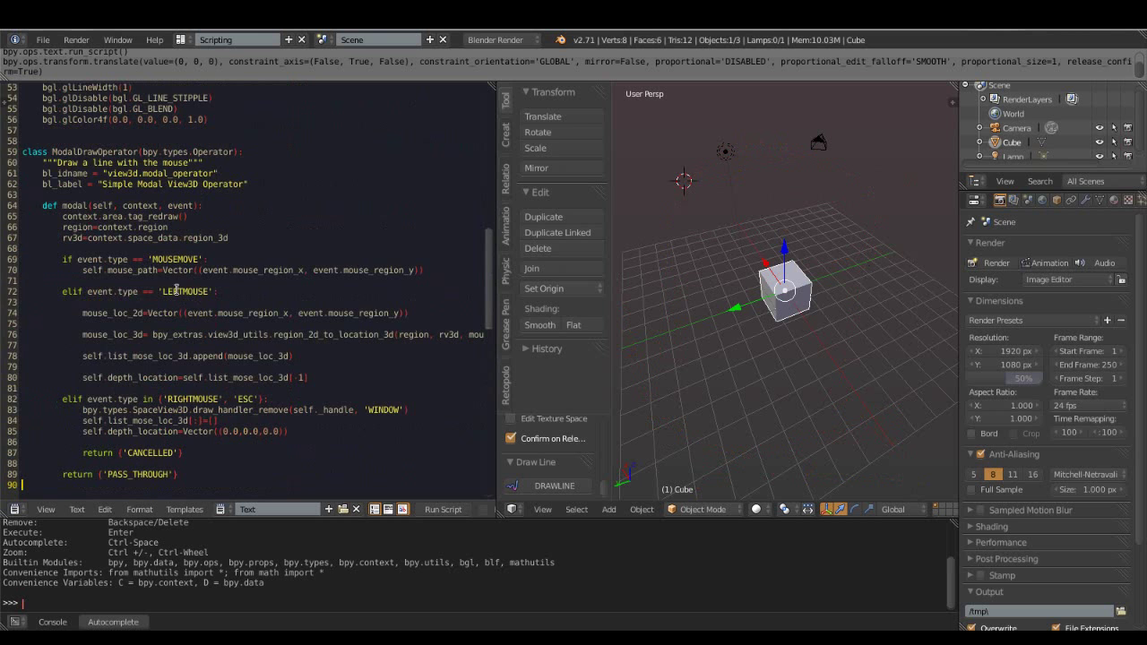
scroll(279, 290, down, 2)
double_click(193, 335)
key(BackSpace)
right_click(367, 330)
key(BackSpace)
key(Delete)
key(Delete)
key(Delete)
- Rerun the script, draw a six-point red dashed line, and cancel it with Esc
right_click(310, 328)
click(310, 328)
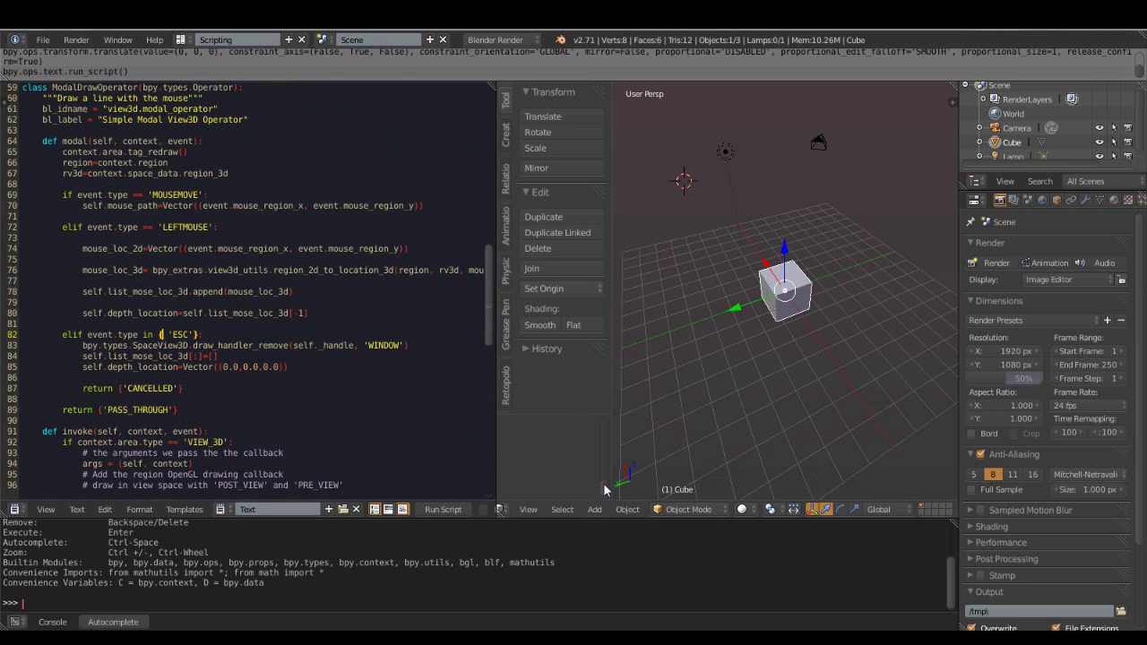
click(559, 479)
click(695, 385)
click(842, 385)
click(864, 391)
click(907, 436)
click(851, 445)
click(817, 436)
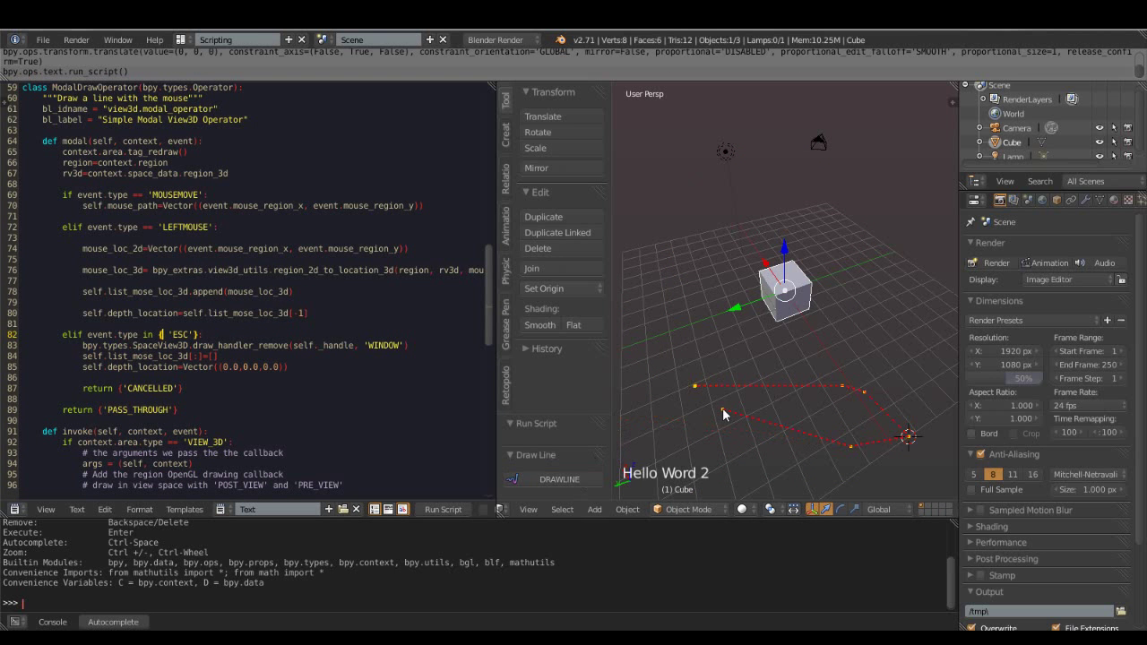
key(Escape)
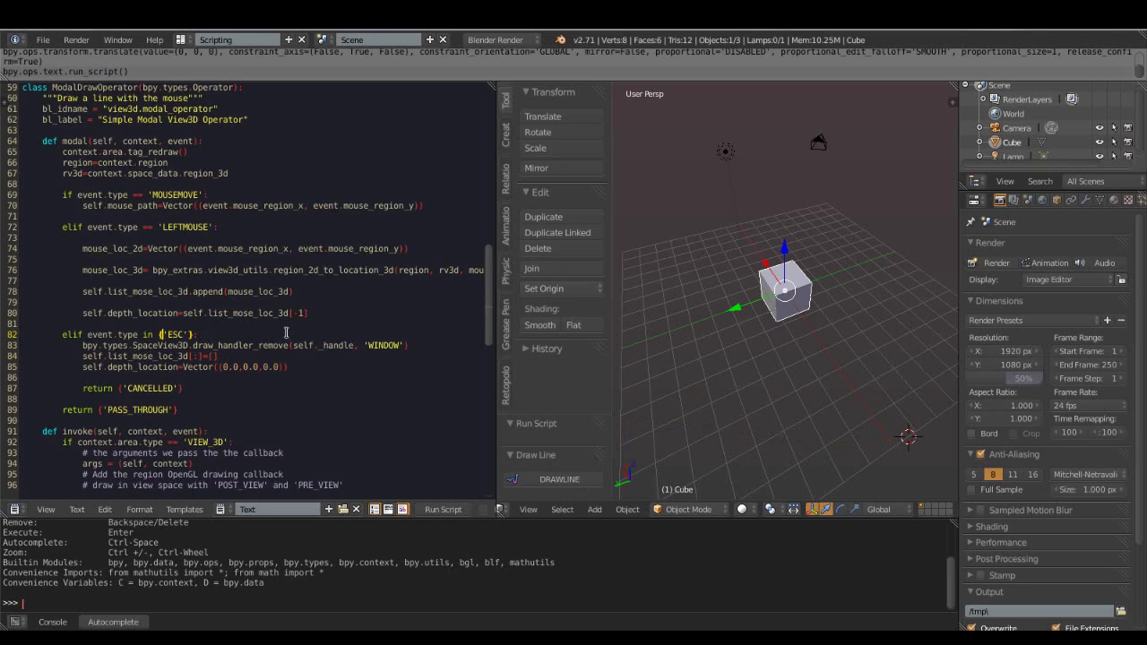
- Add an if event.type=='RIGHTMOUSE': condition on a new line after line 80
scroll(286, 333, up, 1)
click(329, 345)
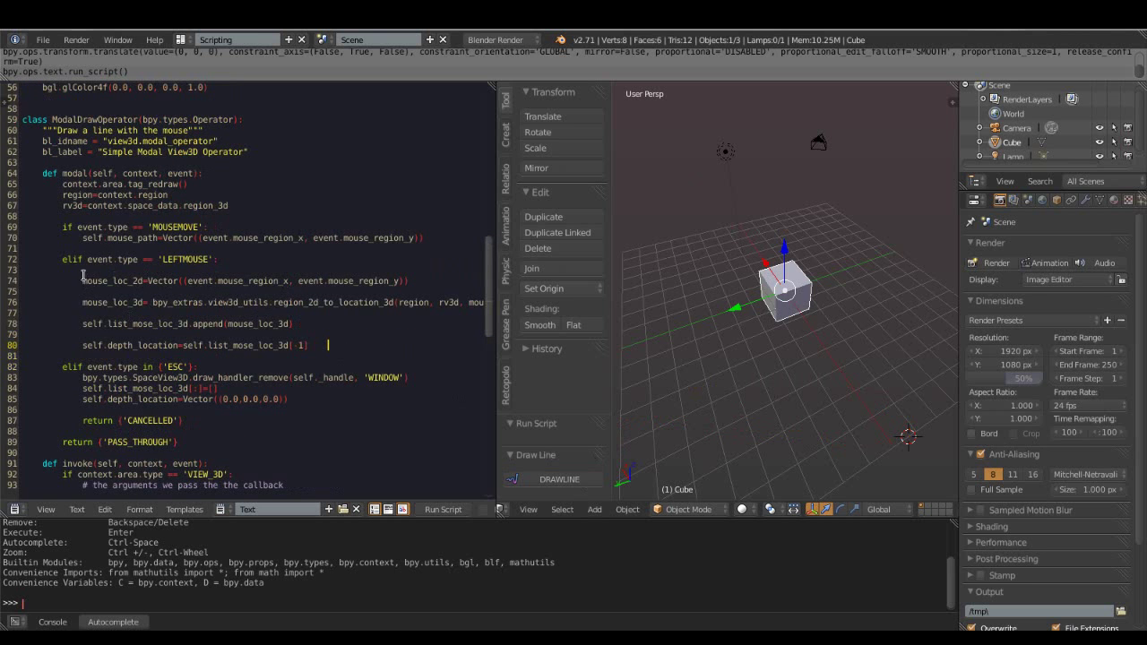
key(BackSpace)
key(BackSpace)
key(BackSpace)
key(Return)
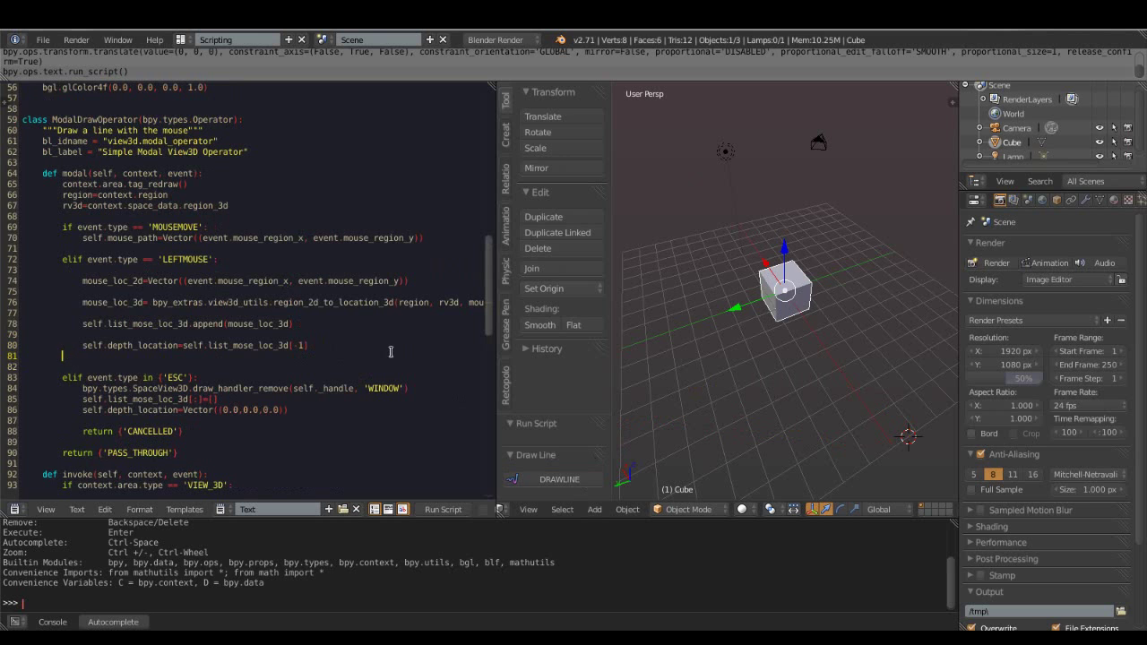
text(elif event.type==)
text('RIGHTMOUSES)
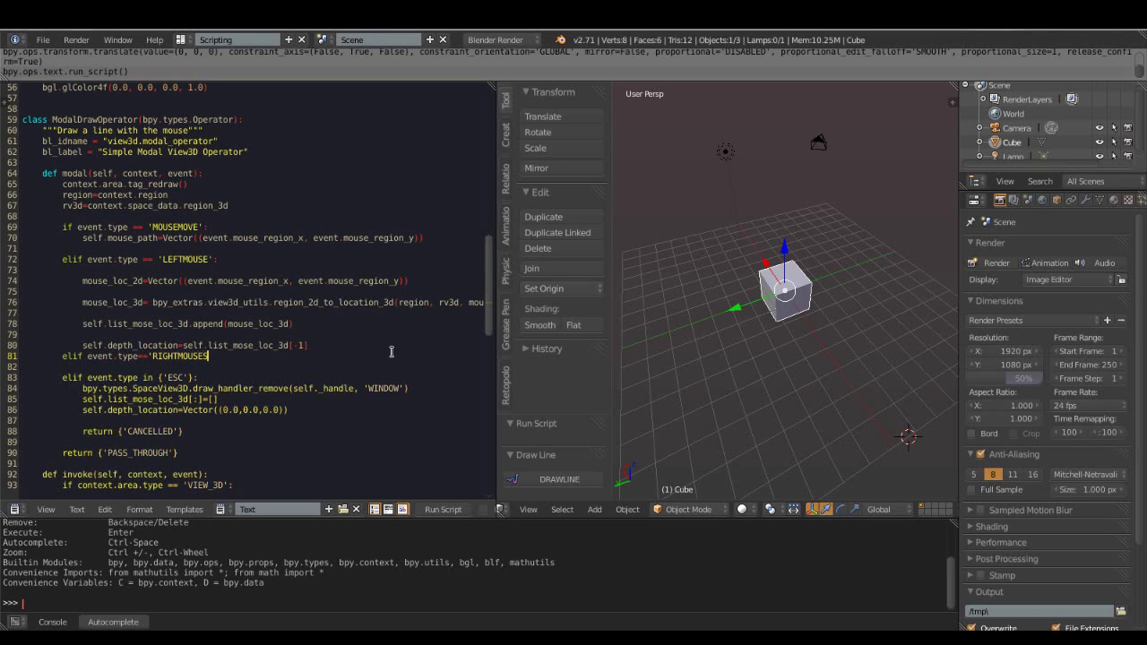
key(BackSpace)
text(':)
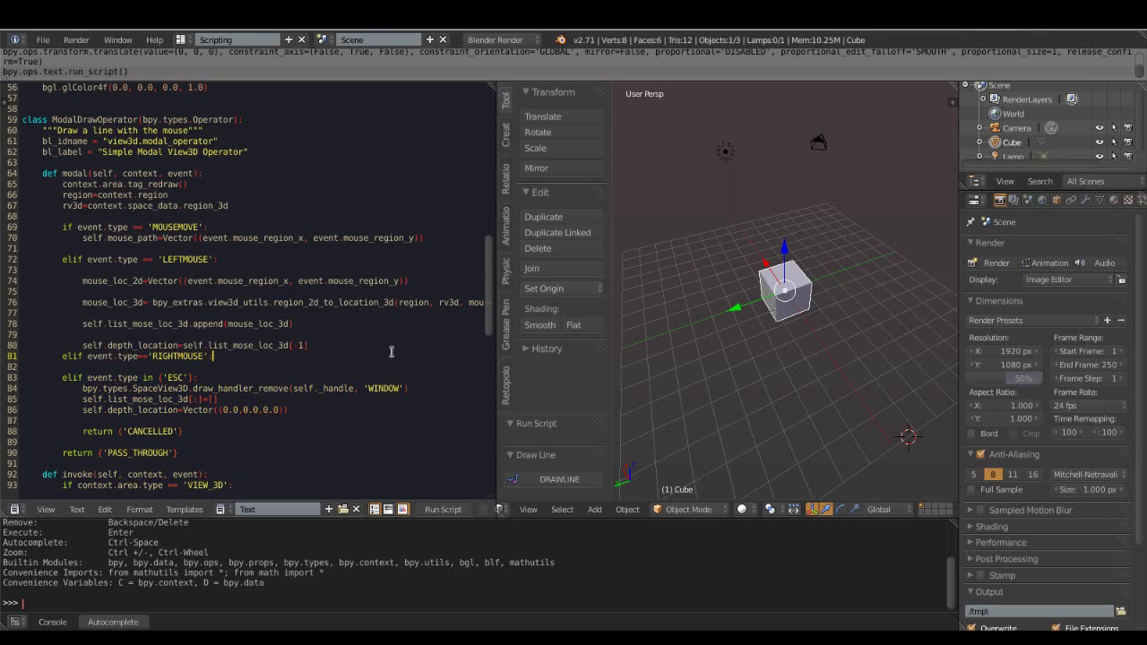
key(Return)
- Fill the branch with self.execute(context) and return {'FINISHED'}
text(self)
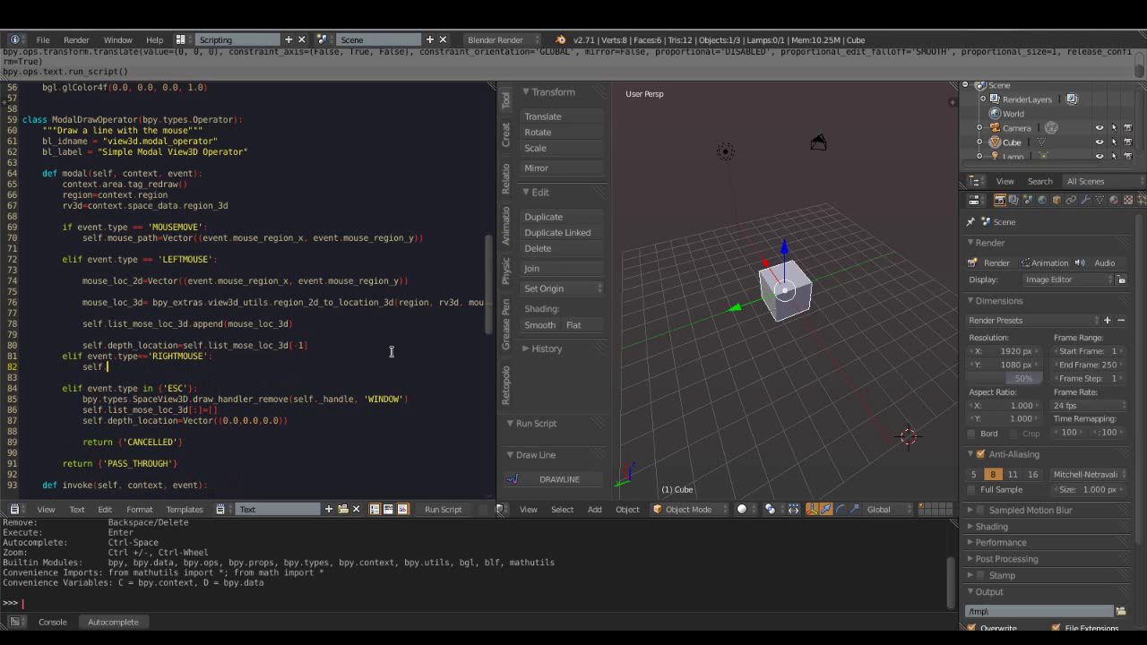
text(ev)
text(cu)
text(te)
text((co)
text(ntext))
key(Return)
text(ret)
text(urn)
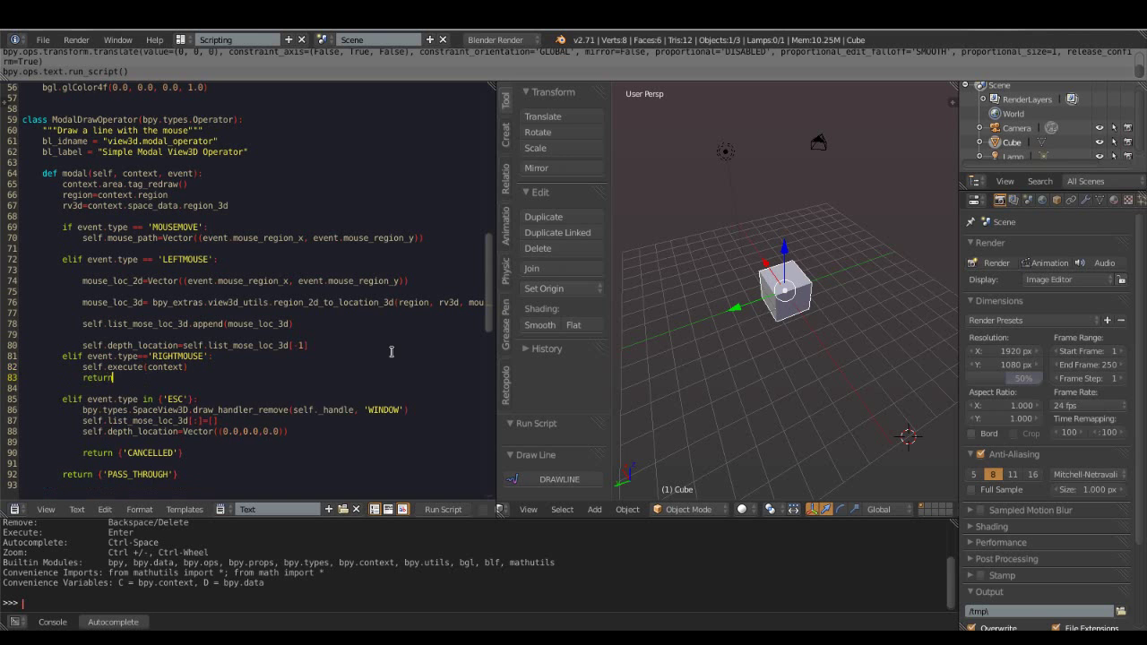
text({})
text('FI)
text(NISHED')
click(239, 369)
- Copy the draw_handler_remove line and paste it under the RIGHTMOUSE condition
drag(82, 414, 452, 414)
right_click(369, 413)
click(331, 377)
click(256, 365)
click(226, 358)
key(Return)
key(ctrl+v)
- Rerun the script and test DRAWLINE, right-clicking to finish, which reports a traceback error
right_click(340, 392)
click(304, 427)
click(559, 479)
click(652, 294)
right_click(710, 286)
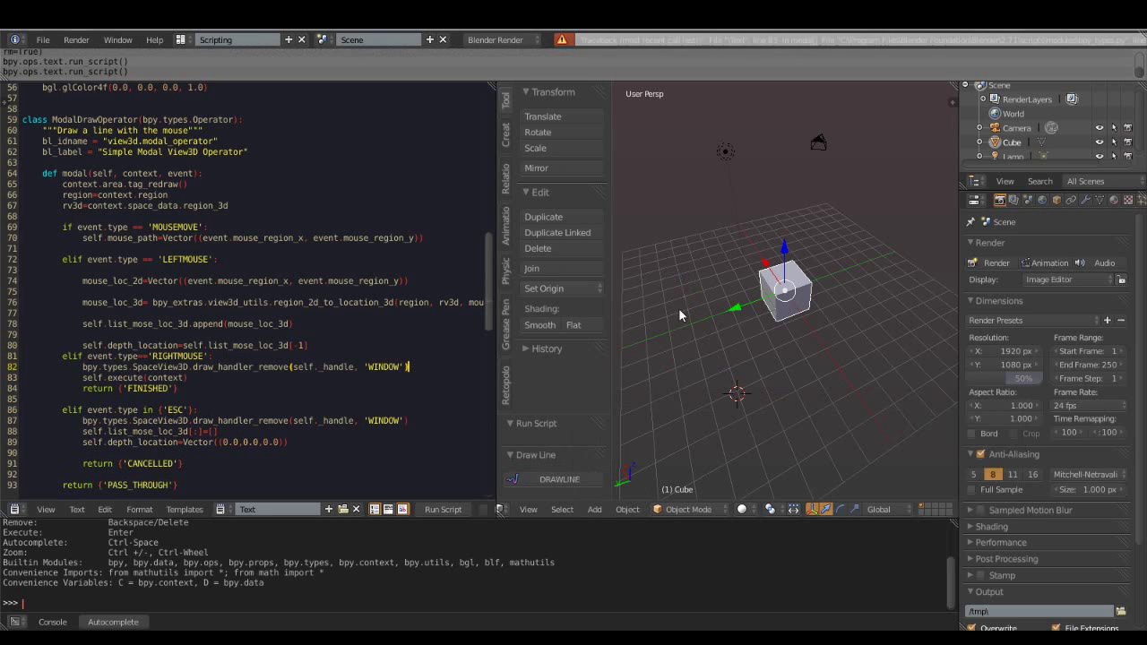
click(812, 421)
right_click(345, 321)
right_click(265, 384)
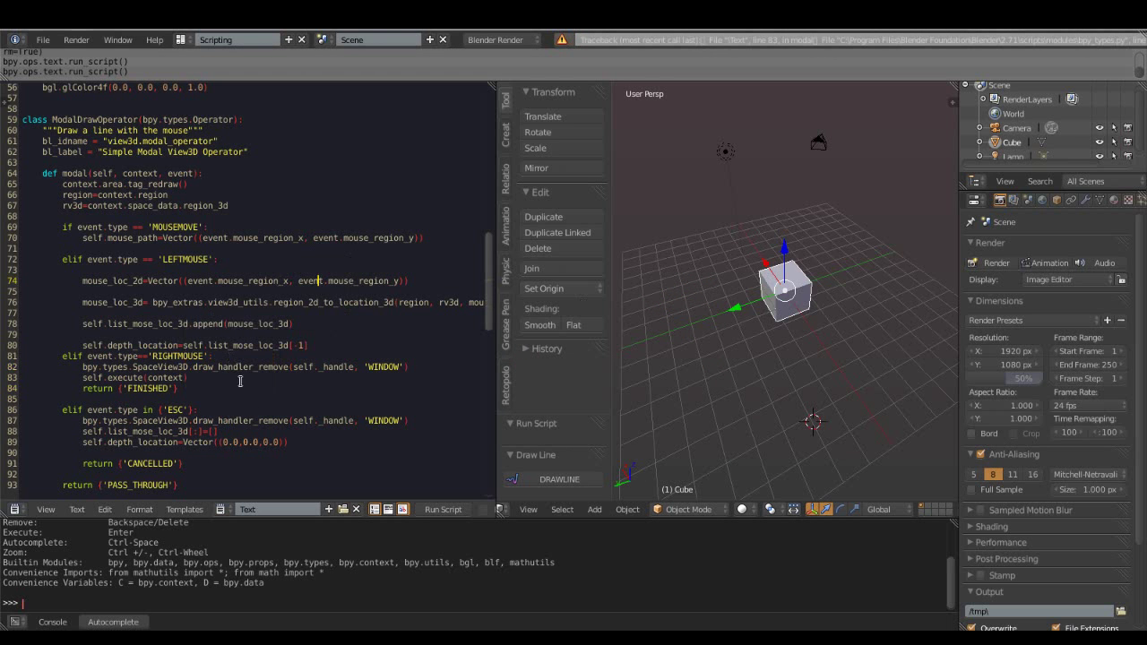
scroll(180, 206, up, 3)
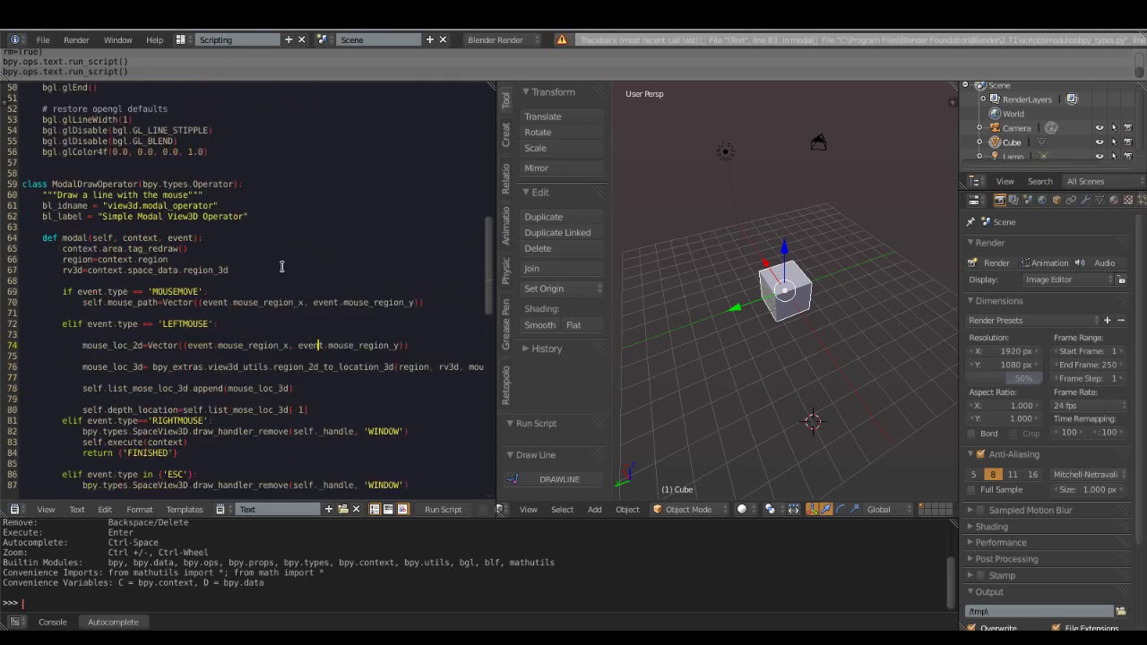
scroll(281, 273, down, 8)
scroll(282, 282, up, 10)
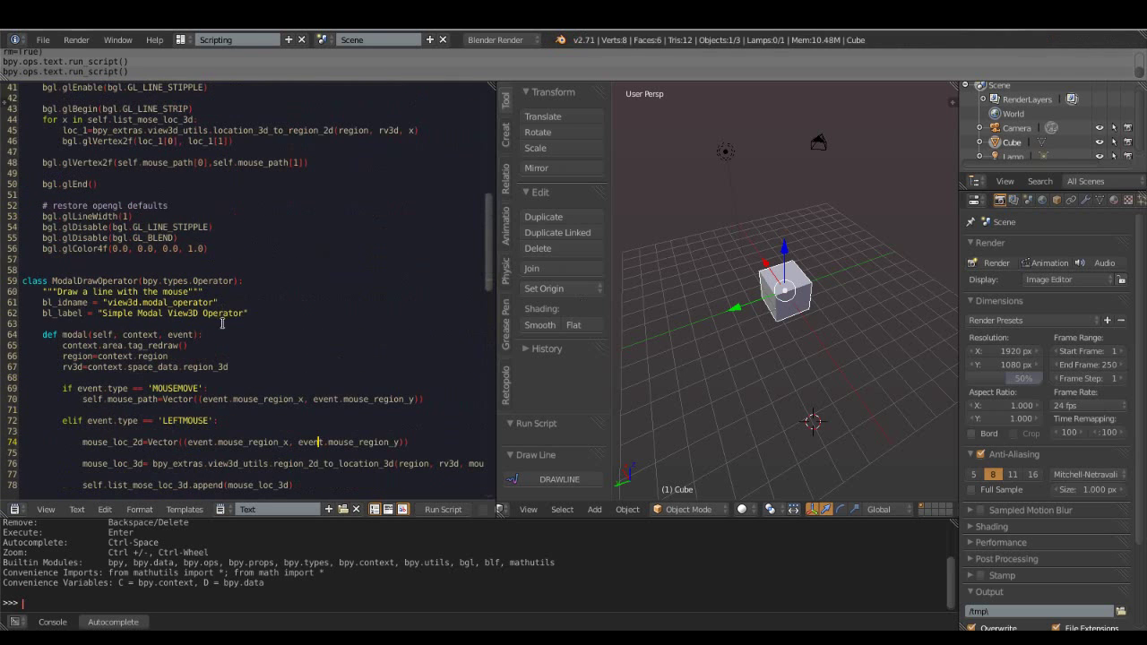
- Add an execute(self,context) method below bl_label that returns {'FINISHED'}
click(285, 312)
key(Return)
text(f execute(self,context))
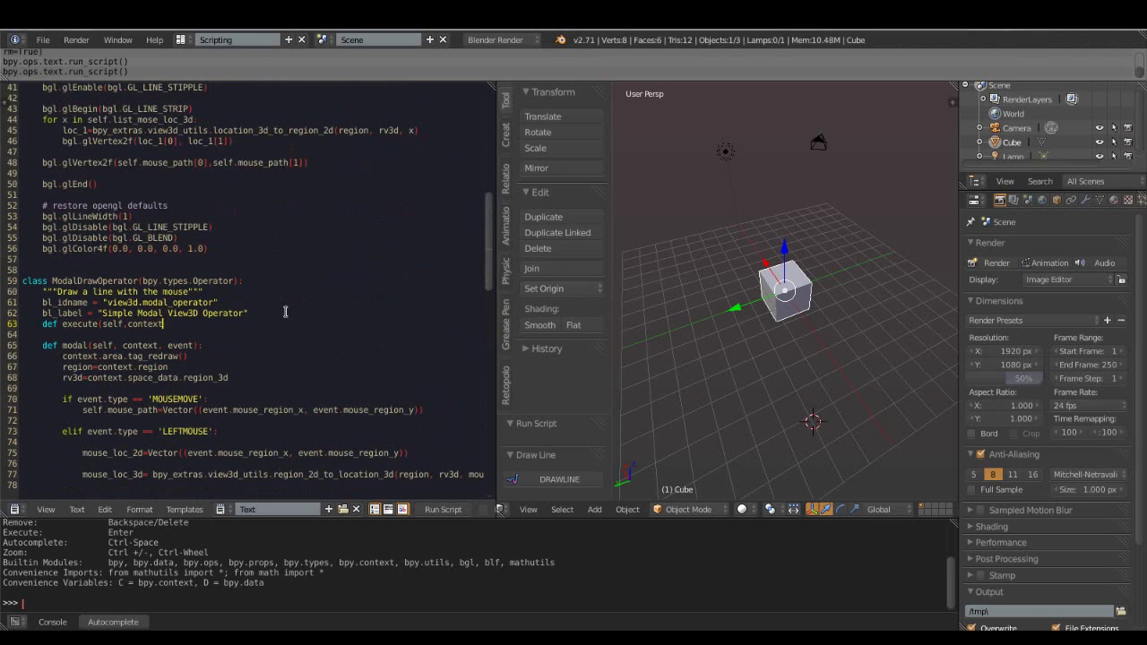
text(:)
key(Return)
text(eturn)
text({})
text('F)
text(INISHED)
- Add the comment '#Create a mesh object to store polygon line' above the return and begin the mesh_obj assignment
click(220, 324)
key(Return)
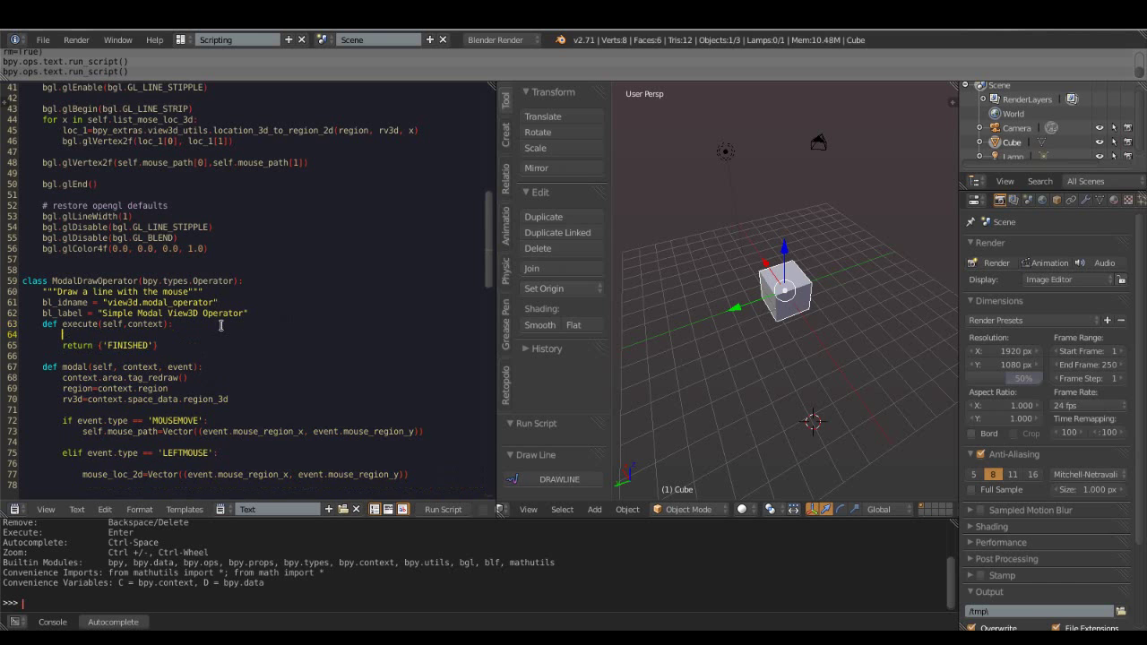
key(Return)
click(199, 323)
key(Return)
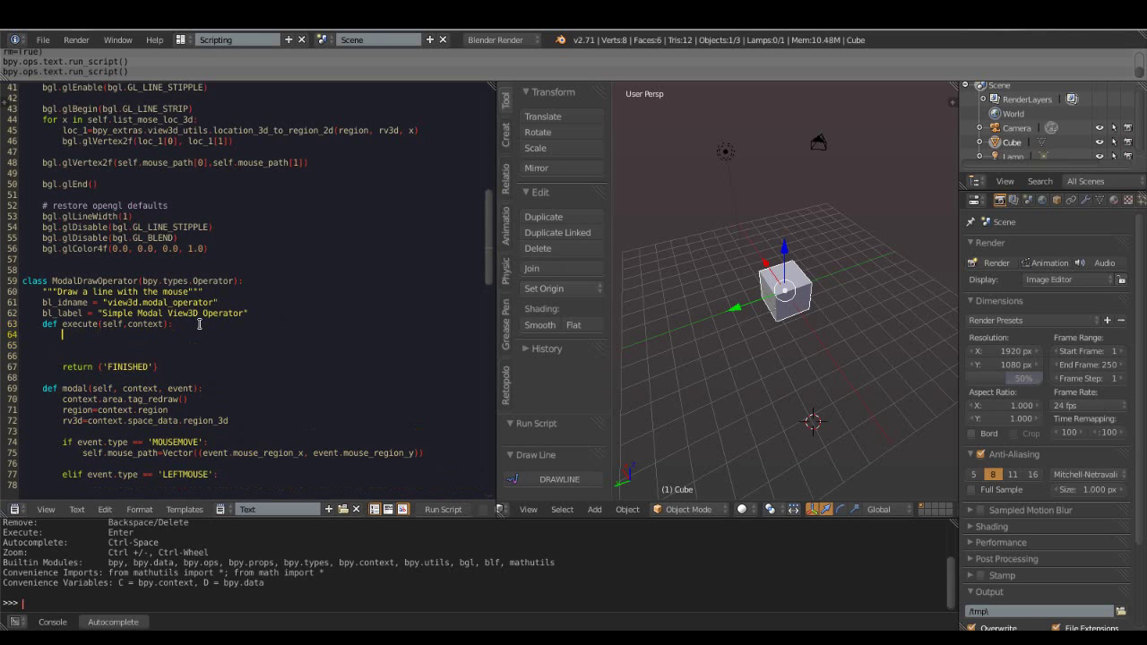
text(#Cr)
key(BackSpace)
text(eate )
text(a mesh object to store )
text(polygon line)
key(Return)
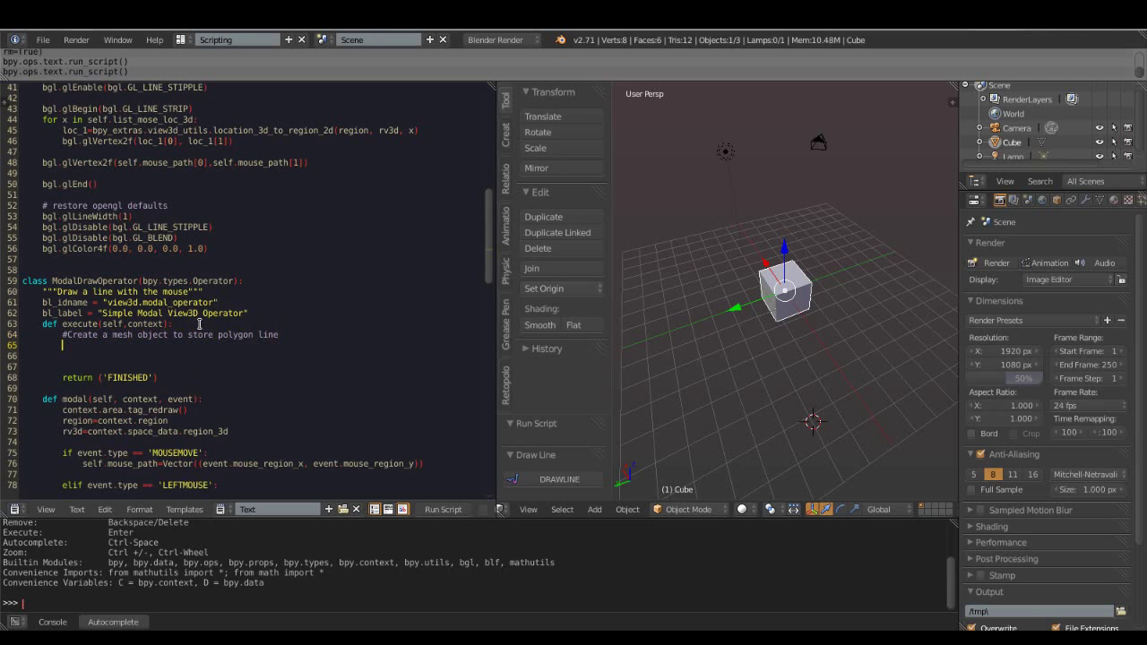
text(mesh_obj=bpy)
text(.context.)
key(BackSpace)
key(BackSpace)
key(BackSpace)
key(BackSpace)
key(BackSpace)
key(BackSpace)
- Complete mesh_obj=bpy.data.meshes.new("meshLine")
text(data)
text(meshes.new("M)
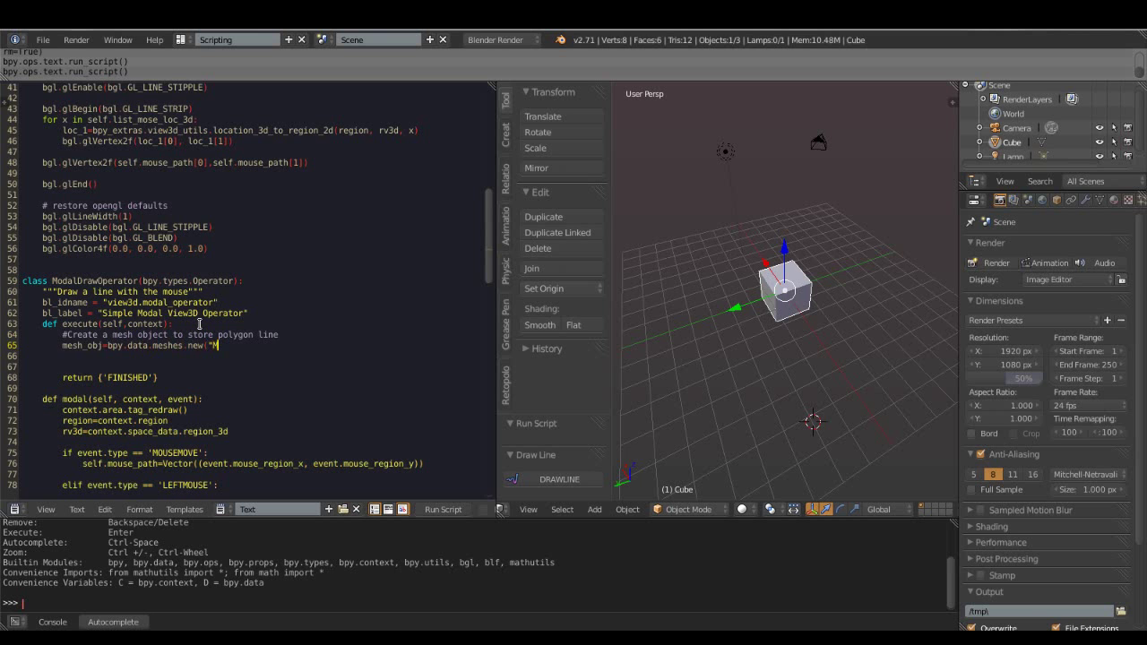
text(Me)
key(BackSpace)
key(BackSpace)
key(BackSpace)
key(BackSpace)
text(meshLine"))
key(Return)
text(#Nc)
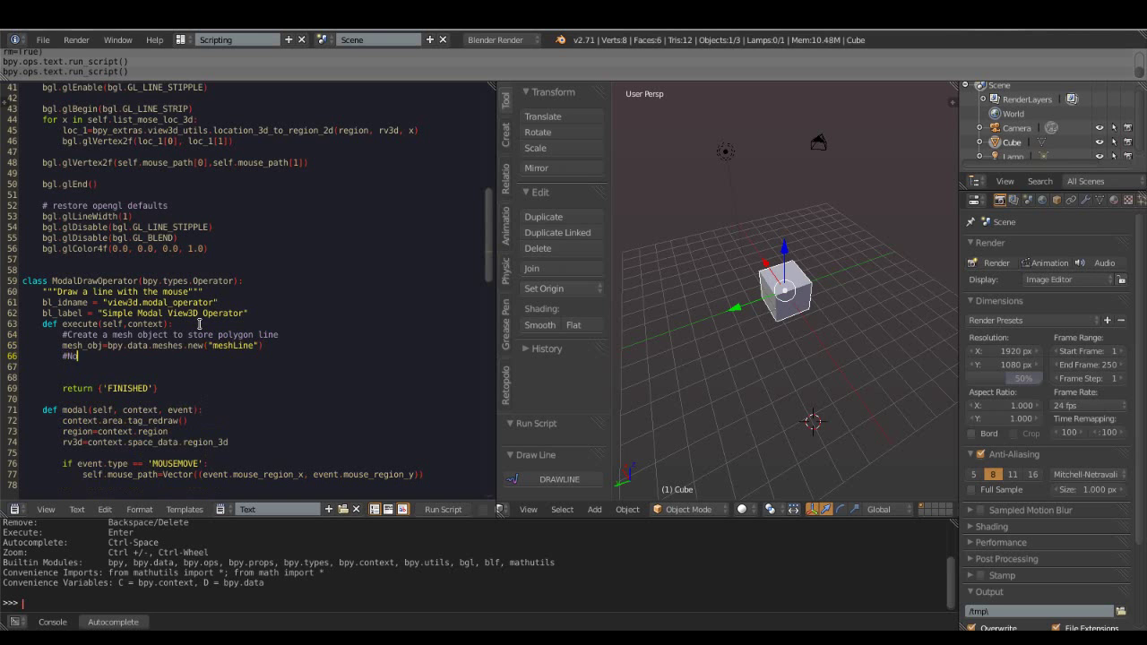
- Add an object-data comment and create obj_crt=bpy.data.objects.new("meshLine",mesh_obj)
key(BackSpace)
key(BackSpace)
text(reate a boobject data for)
text(esh bobject)
key(Return)
key(Return)
text(bj_da)
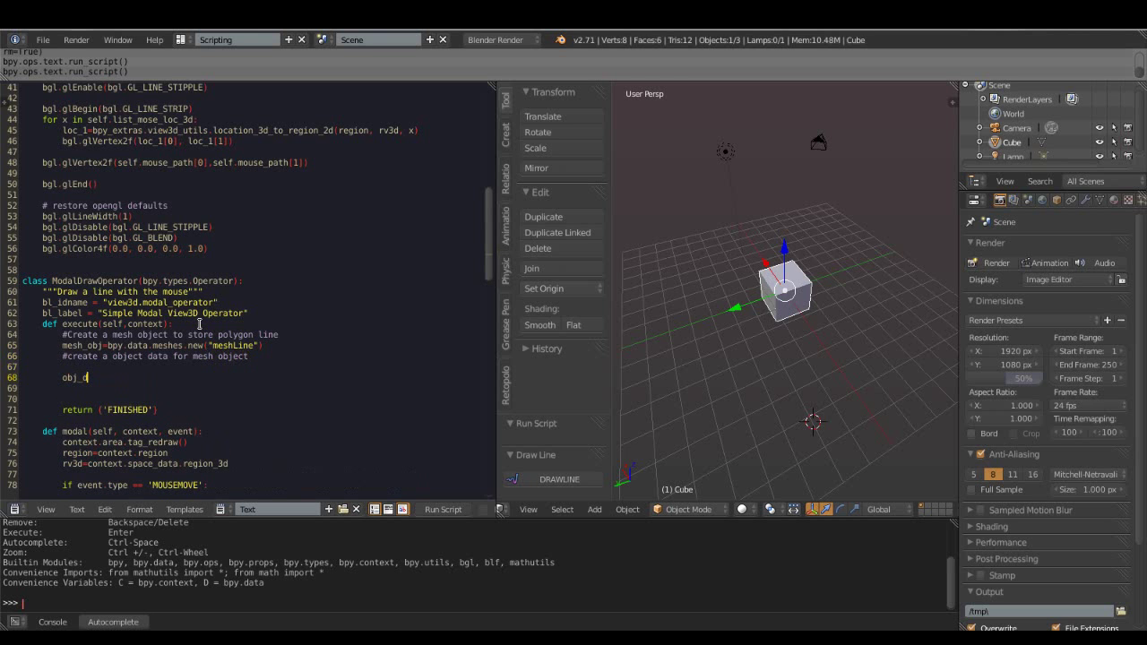
key(BackSpace)
text(crt=)
text(bpy.data.objects.new("")
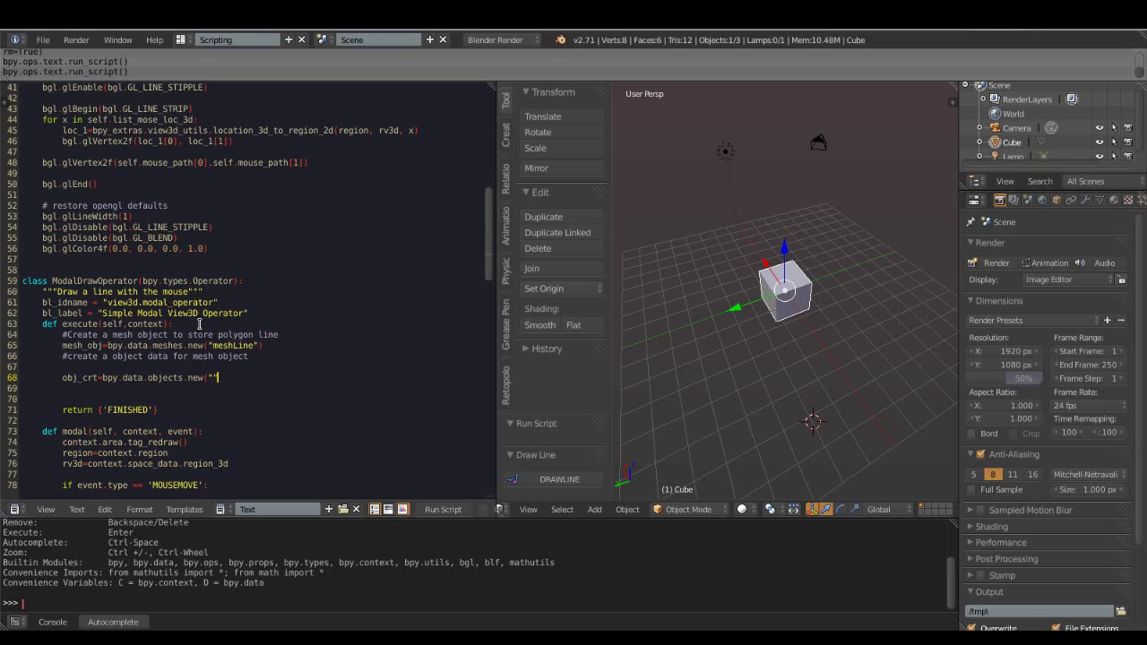
text(meshLine)
text(,mesh)
key(ctrl+space)
key(Down)
key(Down)
key(Return)
text())
- Add a 'link object to scene' comment and call context.scene.objects.link(obj_crt)
key(Return)
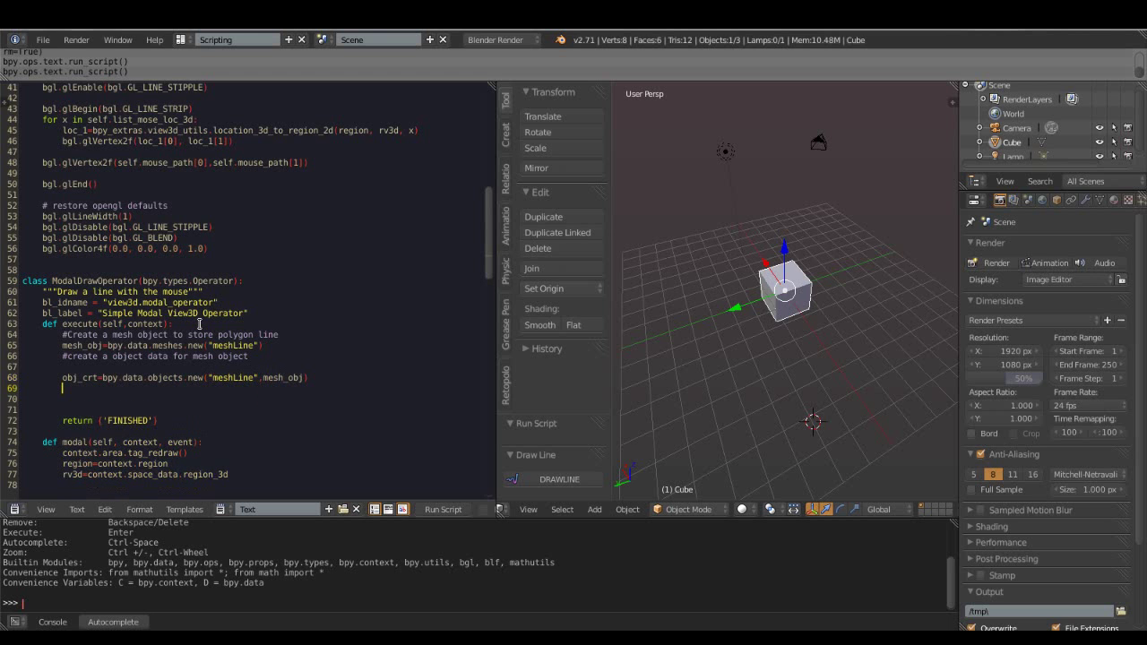
key(Return)
text(link obj )
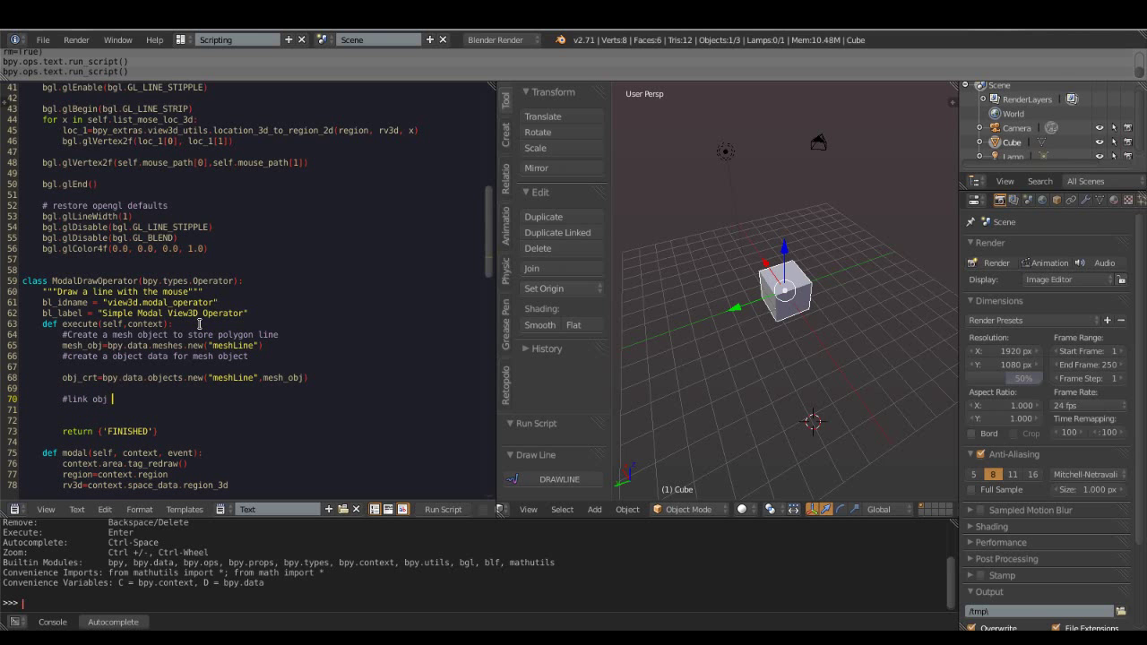
text(ect to scene)
key(Return)
text(context.scene.objects.link)
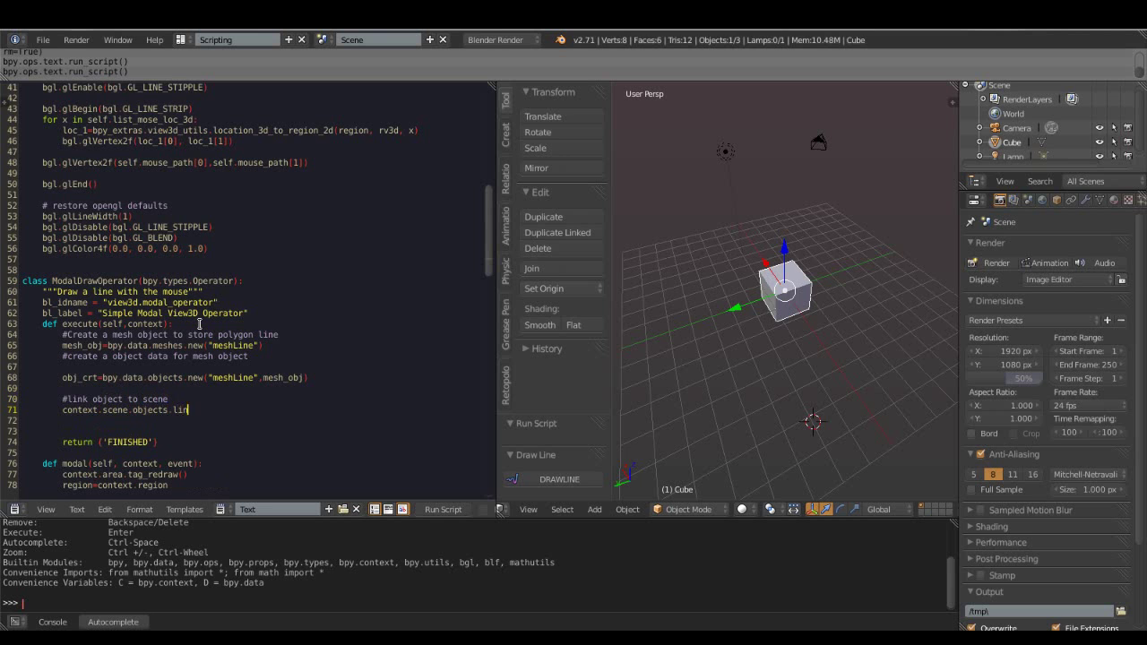
text((obj)
key(ctrl+space)
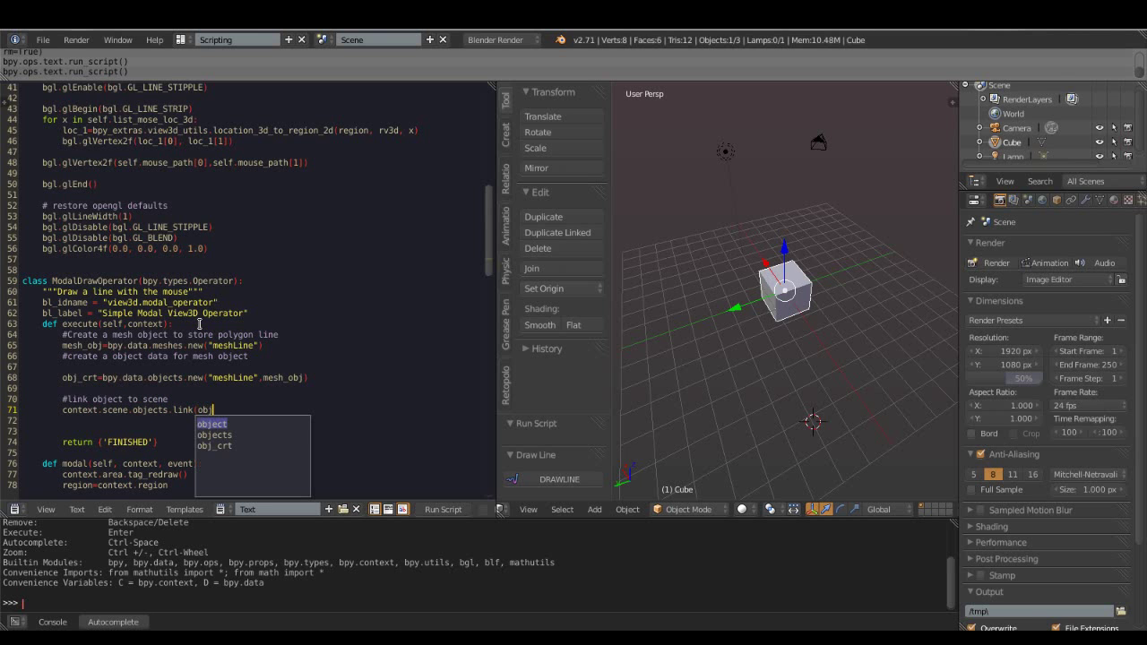
key(Down)
key(Down)
key(Return)
text())
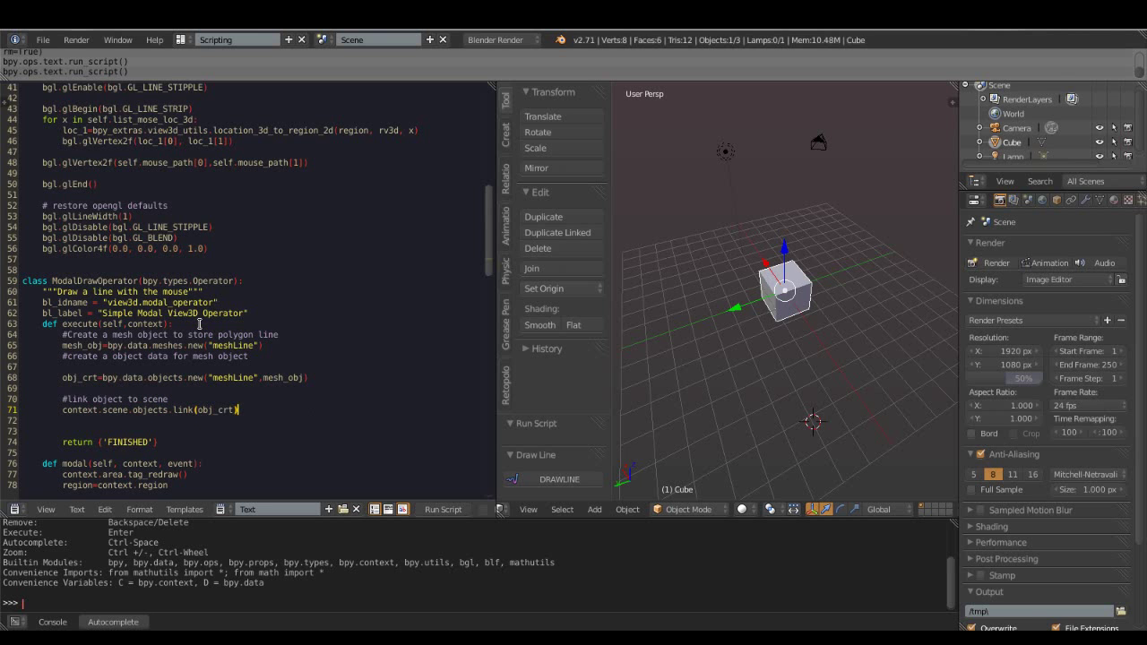
key(Return)
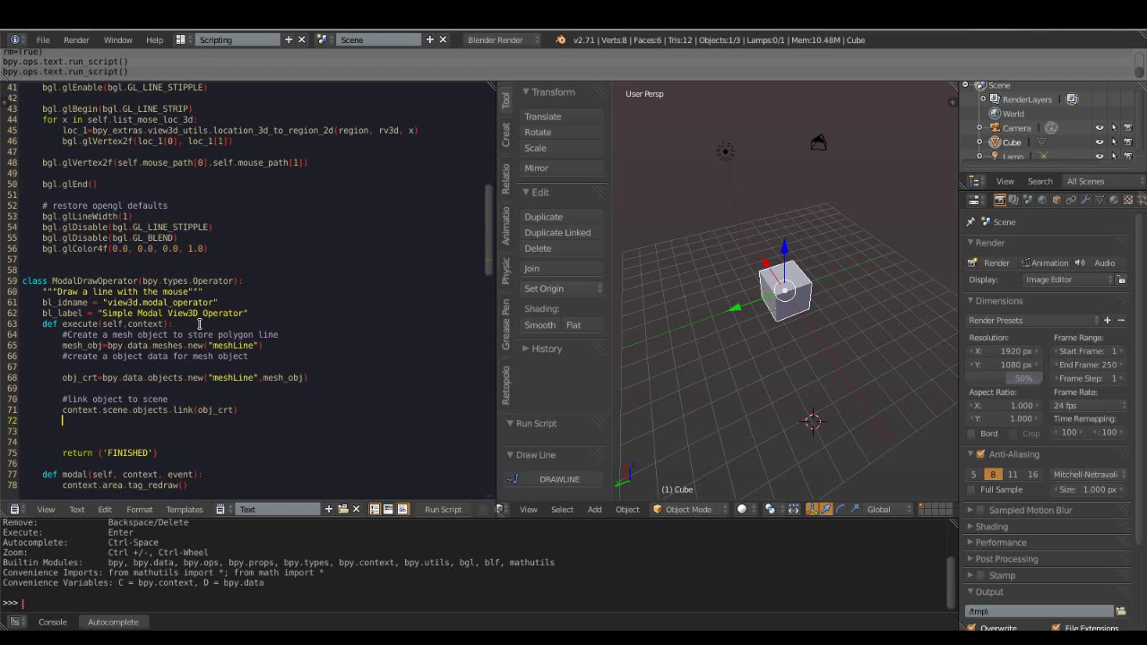
- Make the new object active with context.scene.objects.active=obj_crt
key(Return)
text(tiv)
key(BackSpace)
key(BackSpace)
key(BackSpace)
key(BackSpace)
key(BackSpace)
text(context.scene)
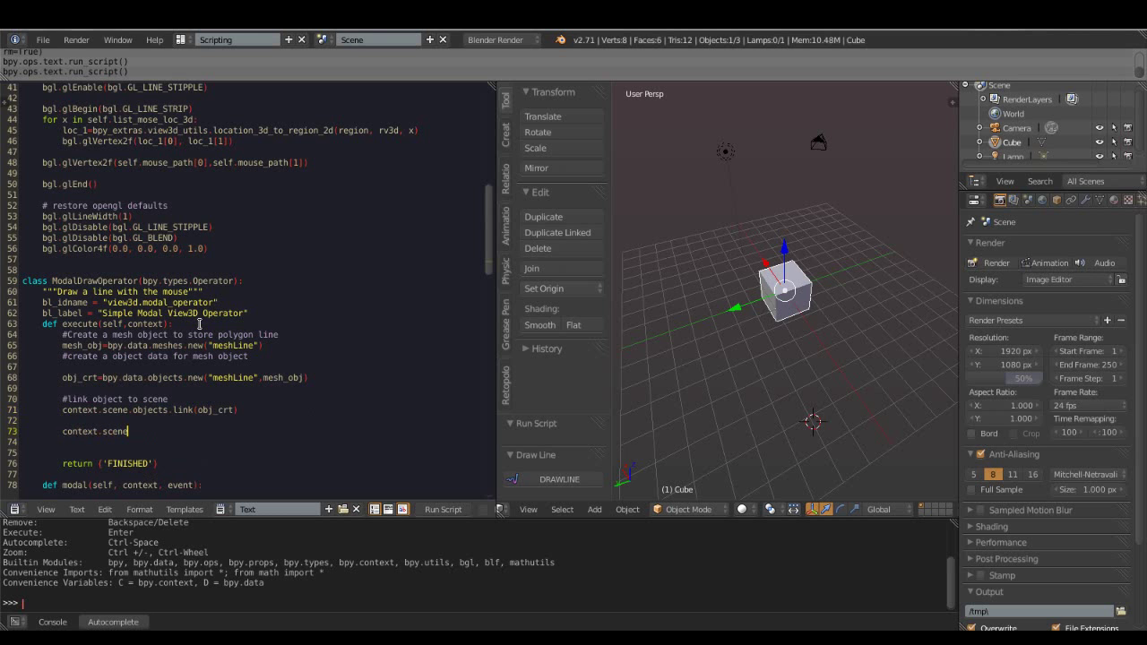
text(.objects.active=obj)
key(ctrl+space)
key(Down)
key(Down)
key(Return)
key(Return)
key(Return)
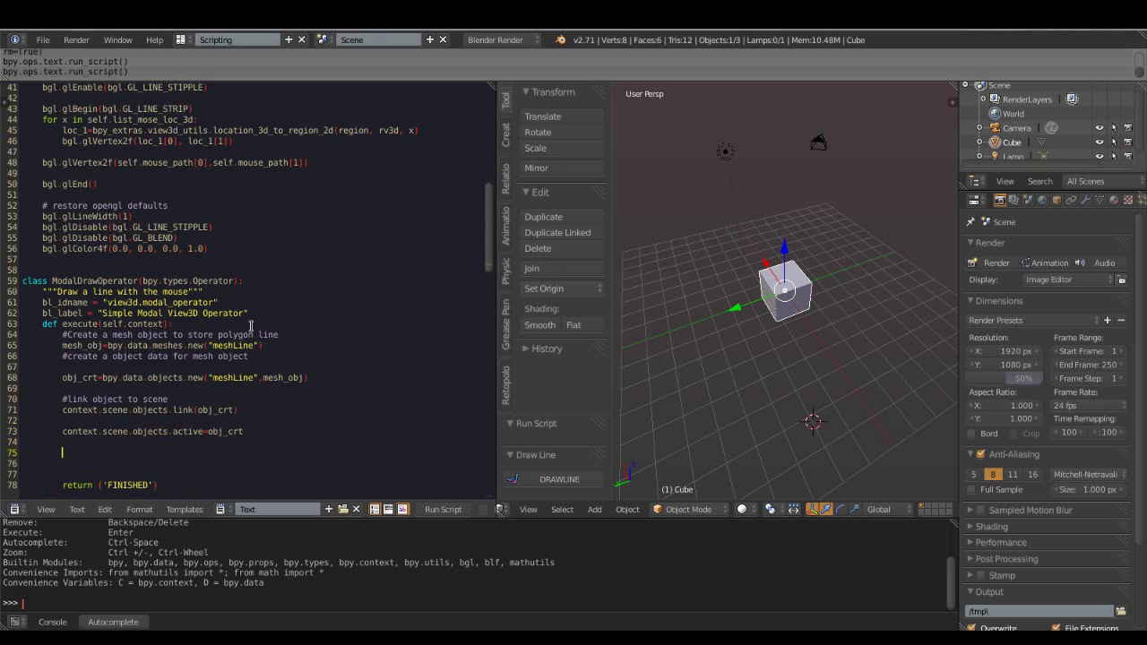
- Add the comment '#Now copy the mesh object to bmesh' and start a new line below the imports
scroll(158, 381, up, 4)
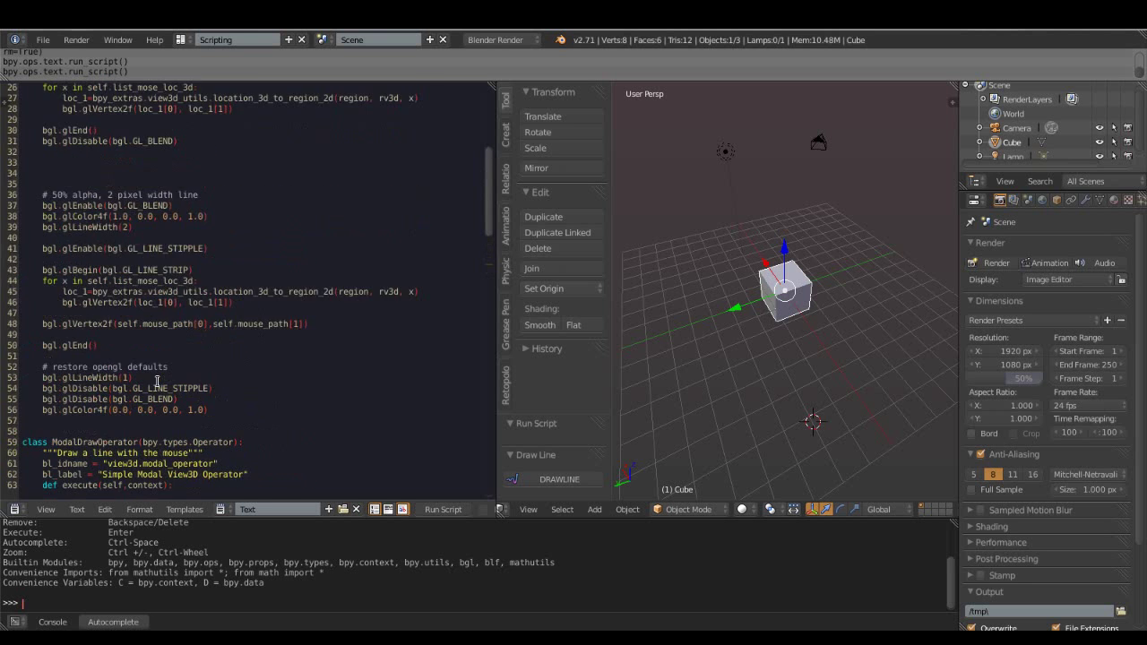
scroll(162, 403, down, 7)
scroll(169, 431, down, 1)
text(w copy )
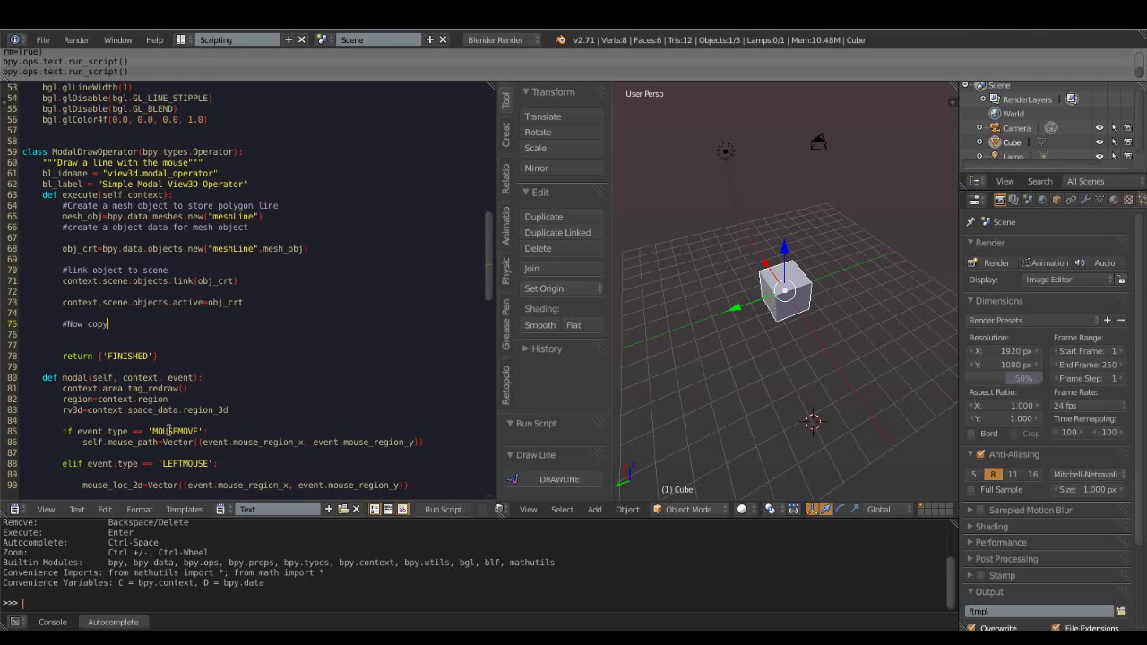
text(the mesh object to bmesh)
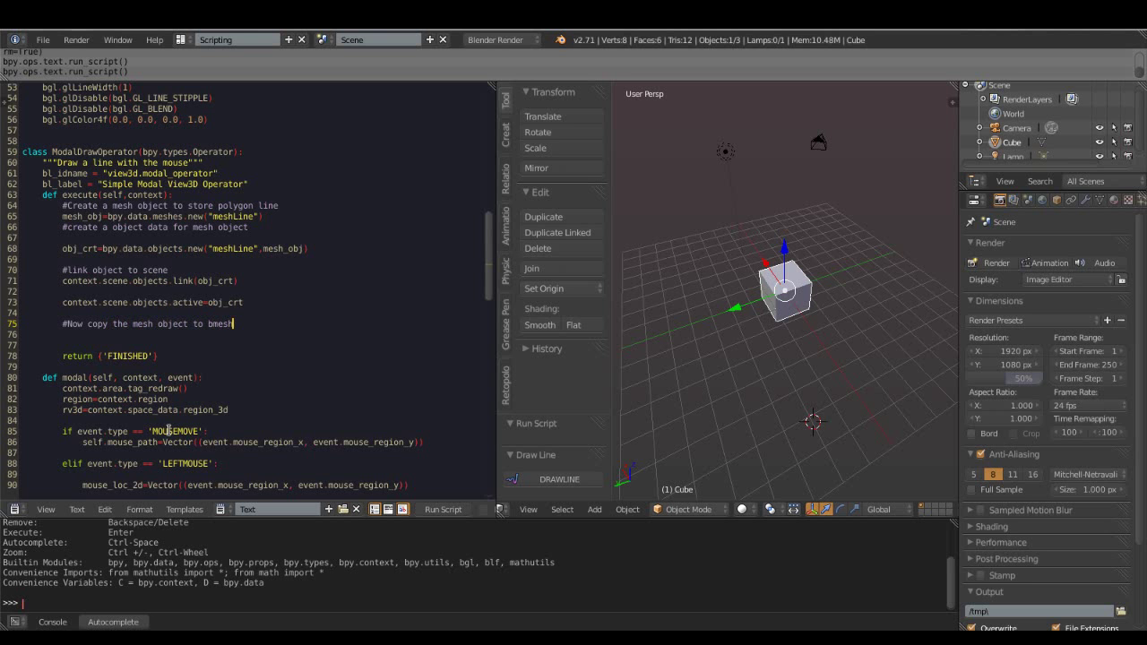
scroll(168, 431, up, 5)
scroll(169, 359, up, 8)
scroll(179, 269, up, 5)
click(194, 132)
key(Return)
- Add 'import bmesh' at the top and create bme=bmesh.new() under the bmesh comment
text(mport bmesh)
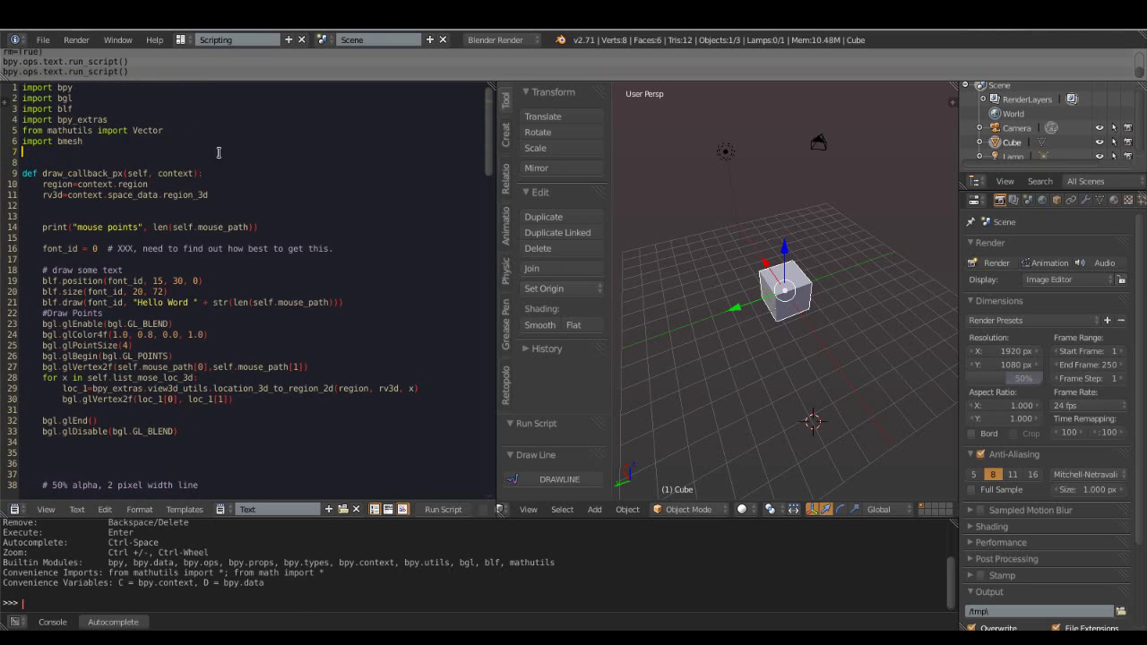
scroll(192, 135, down, 9)
scroll(196, 206, down, 3)
scroll(197, 269, down, 2)
scroll(198, 275, down, 1)
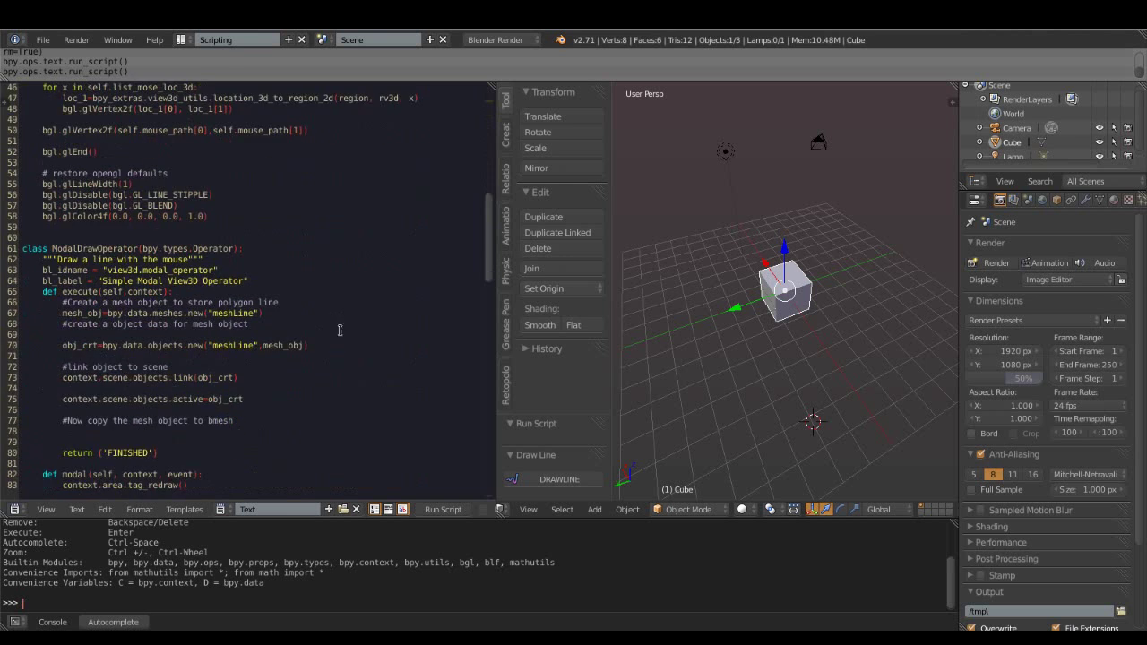
scroll(330, 345, down, 2)
click(234, 358)
key(Return)
text(bme=bmesh.new()
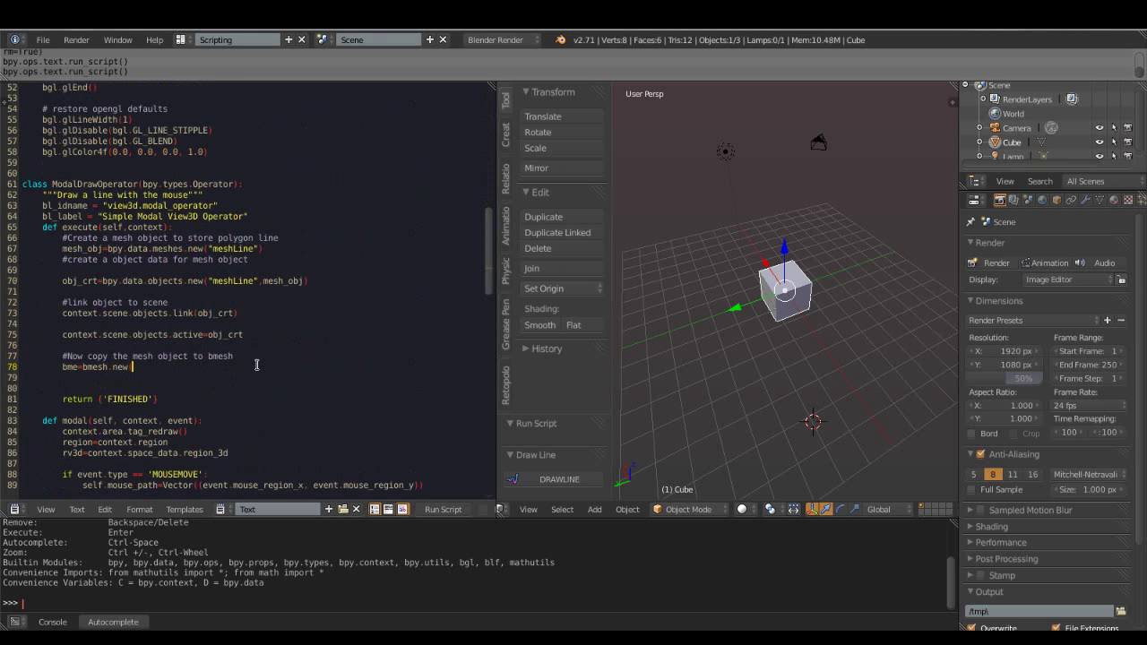
text())
key(Return)
text())
key(Return)
- Load the object's mesh with bme.form_mesh(obj_crt.data)
text(bmes)
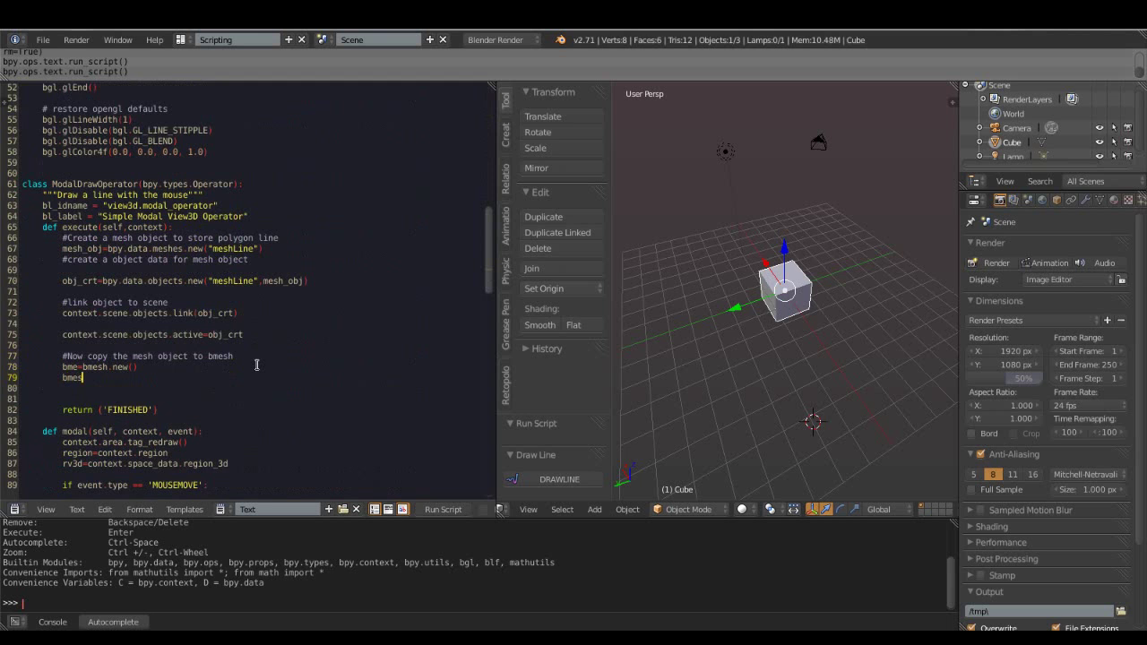
text(.form)
text( mesh)
text((ob)
key(ctrl+space)
key(Down)
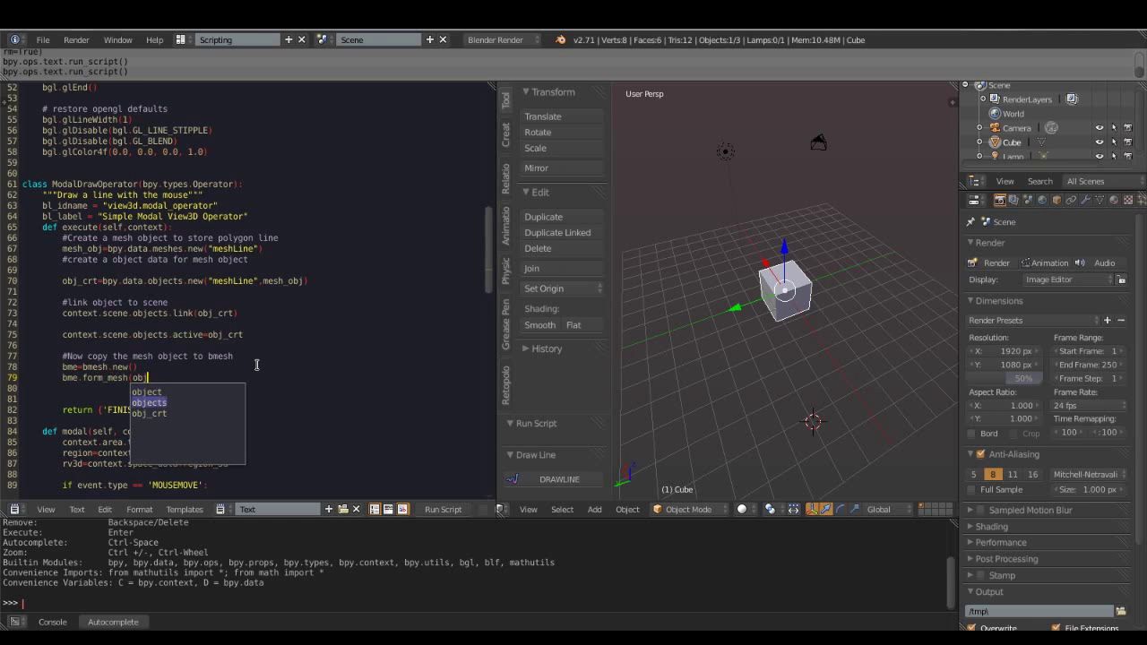
key(Return)
text(.data))
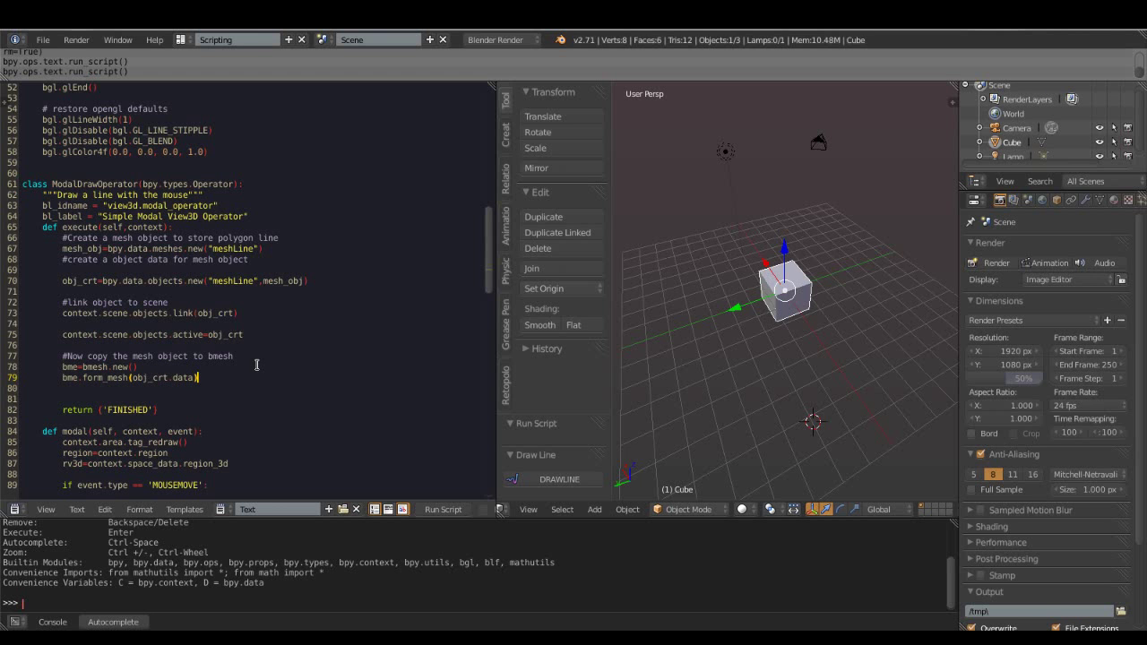
key(Return)
key(Return)
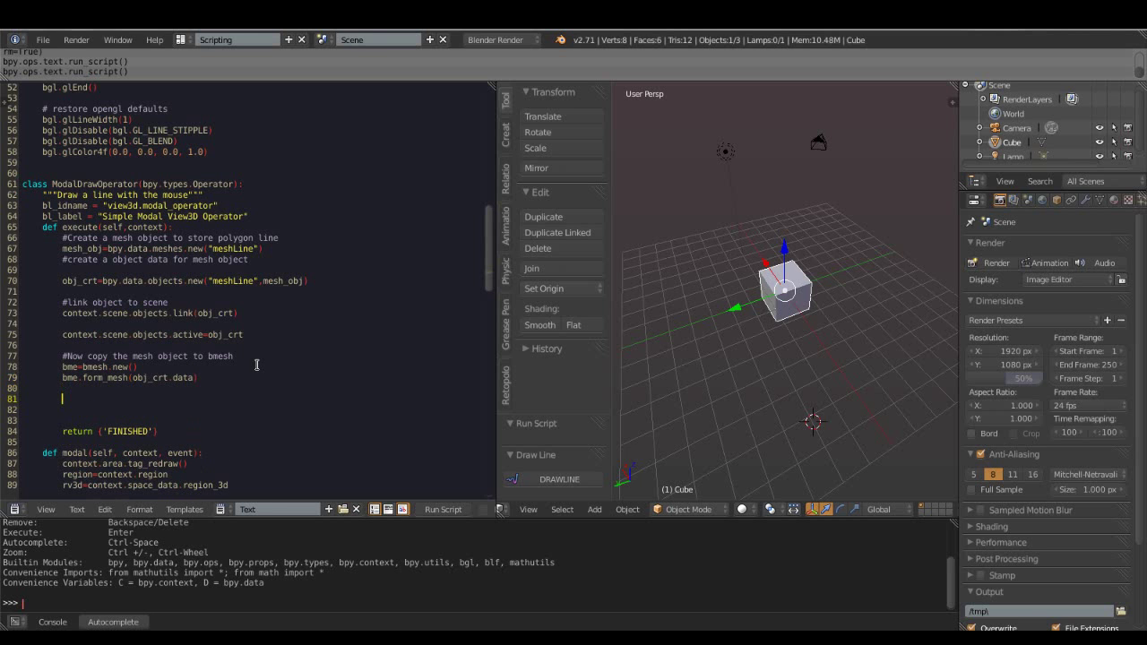
- Store matrix_loc=obj_crt.matrix_world.inverted()
text(matr)
key(BackSpace)
text(ix)
text(_loc)
text(=bo)
key(ctrl+space)
key(Down)
key(Return)
text(.matrix_worl)
text(d.inverted())
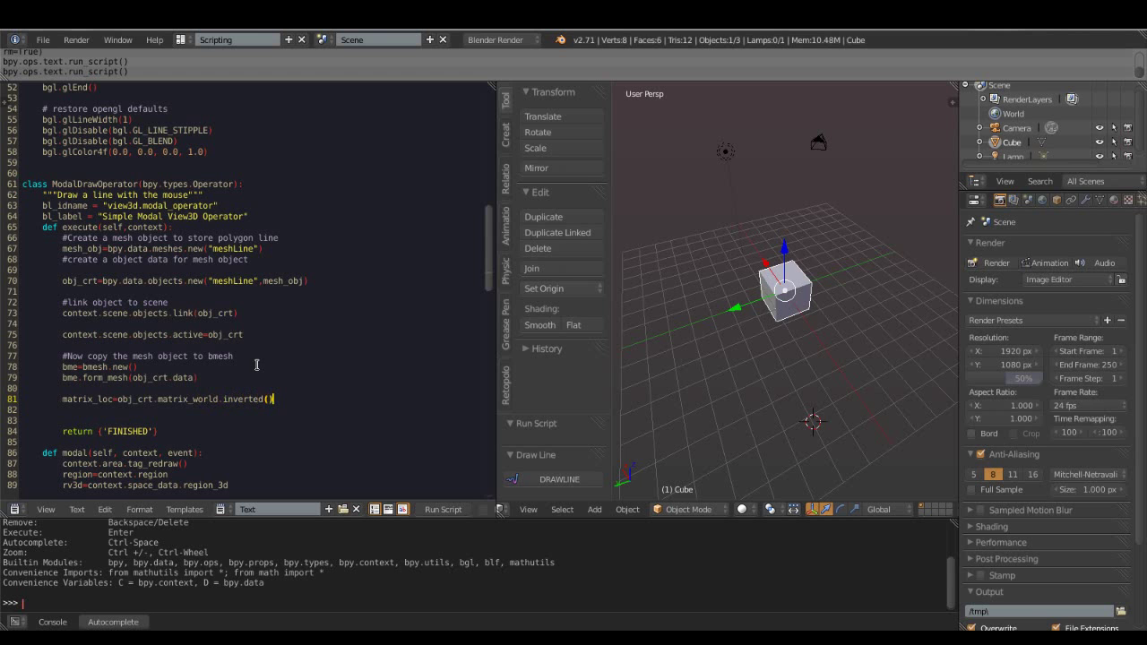
key(Return)
- Run the script and test DRAWLINE by clicking points in the viewport
right_click(418, 248)
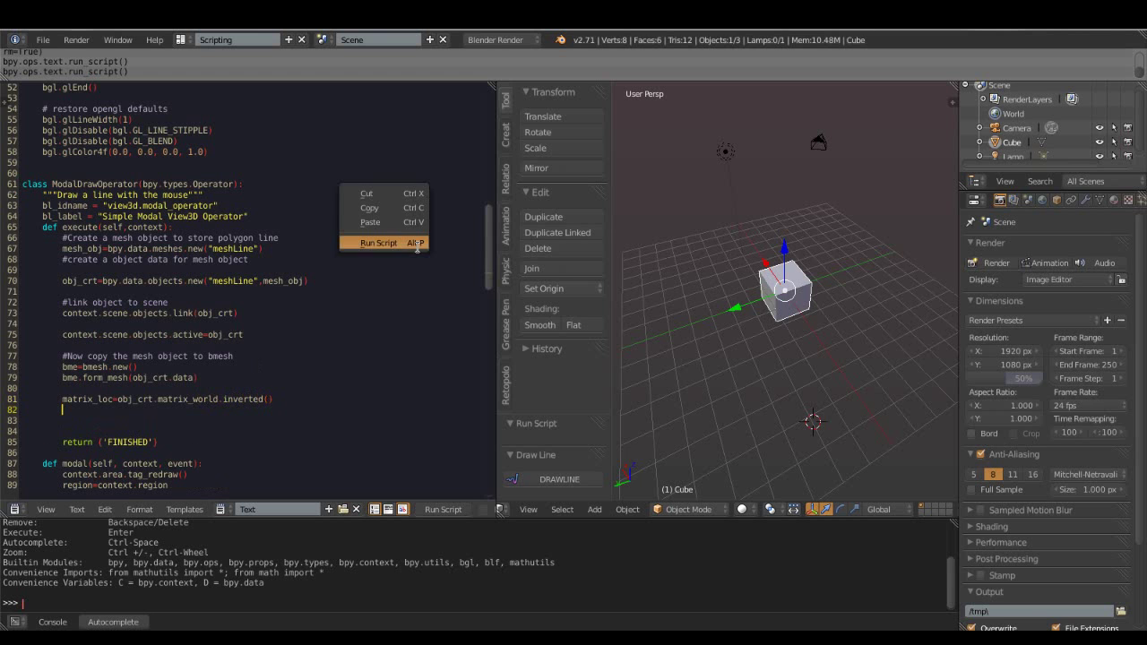
click(418, 247)
right_click(262, 158)
click(262, 157)
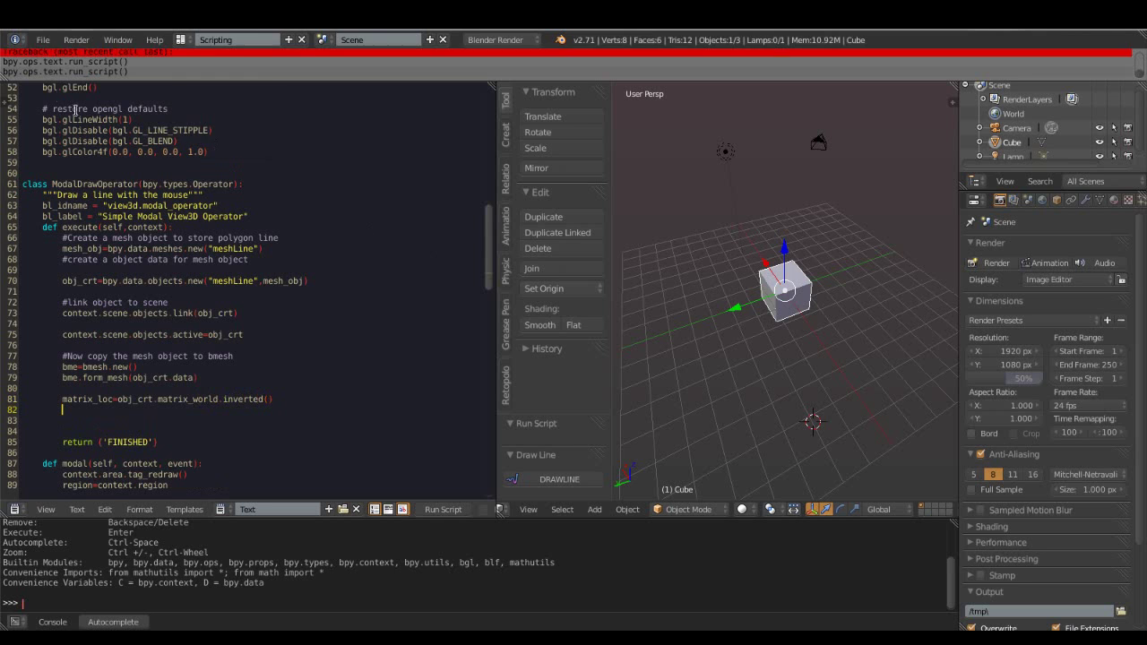
click(559, 479)
click(893, 402)
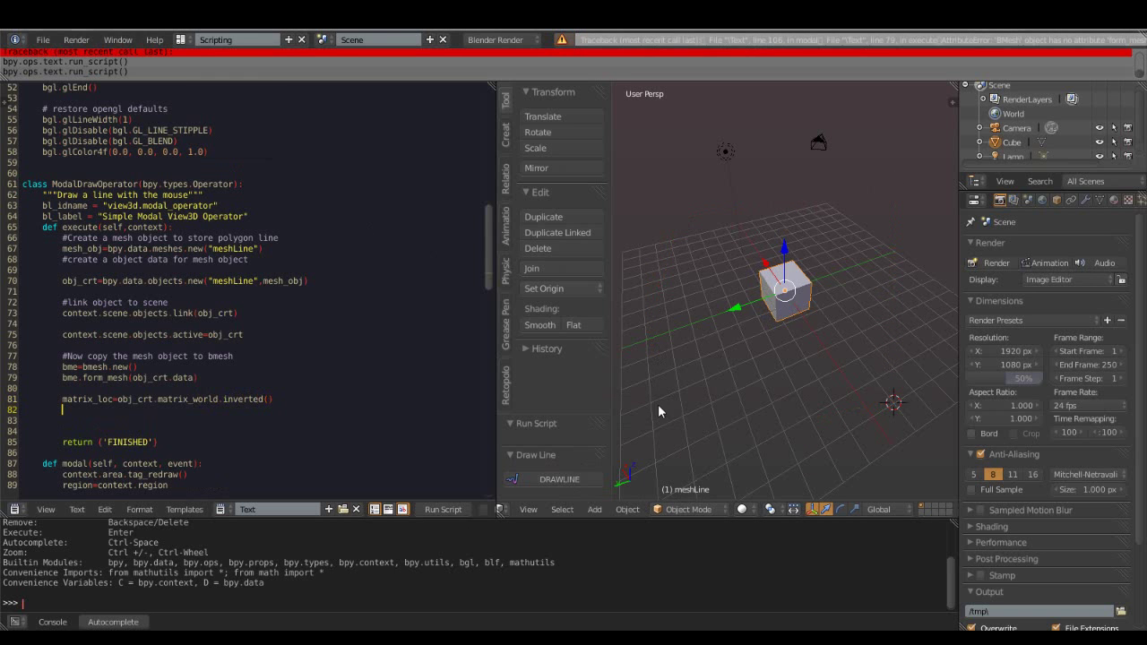
click(559, 479)
click(893, 327)
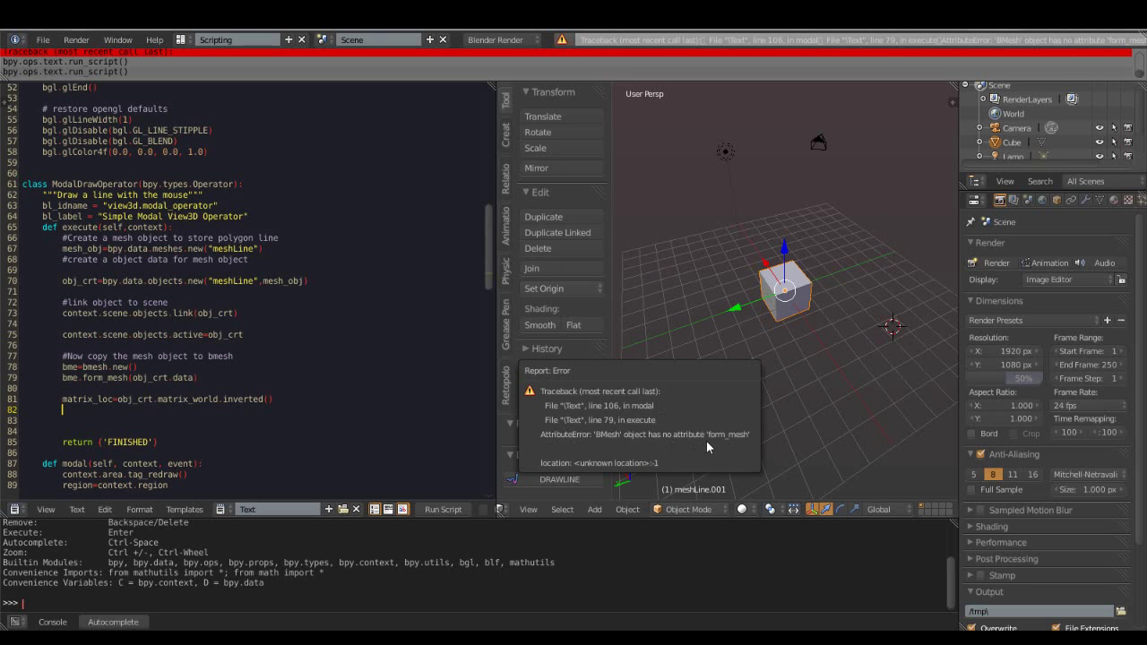
- Fix form_mesh to from_mesh, rerun the script, and make the Cube active
click(94, 380)
key(BackSpace)
key(Right)
text(o)
right_click(351, 381)
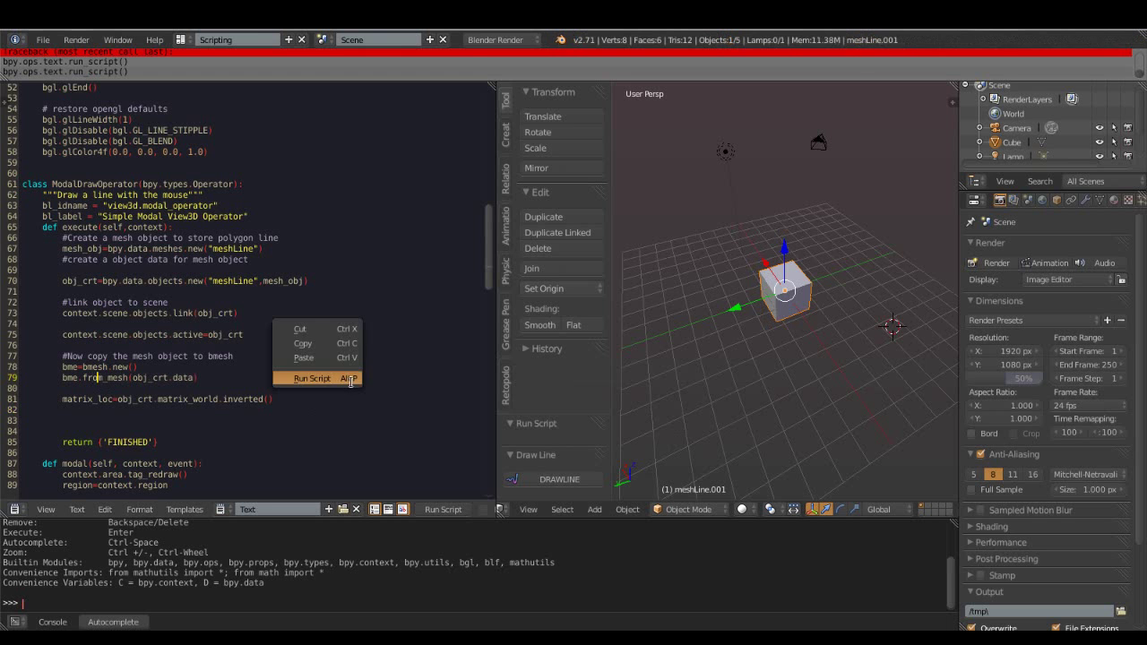
click(351, 381)
middle_drag(722, 375, 868, 277)
right_click(785, 288)
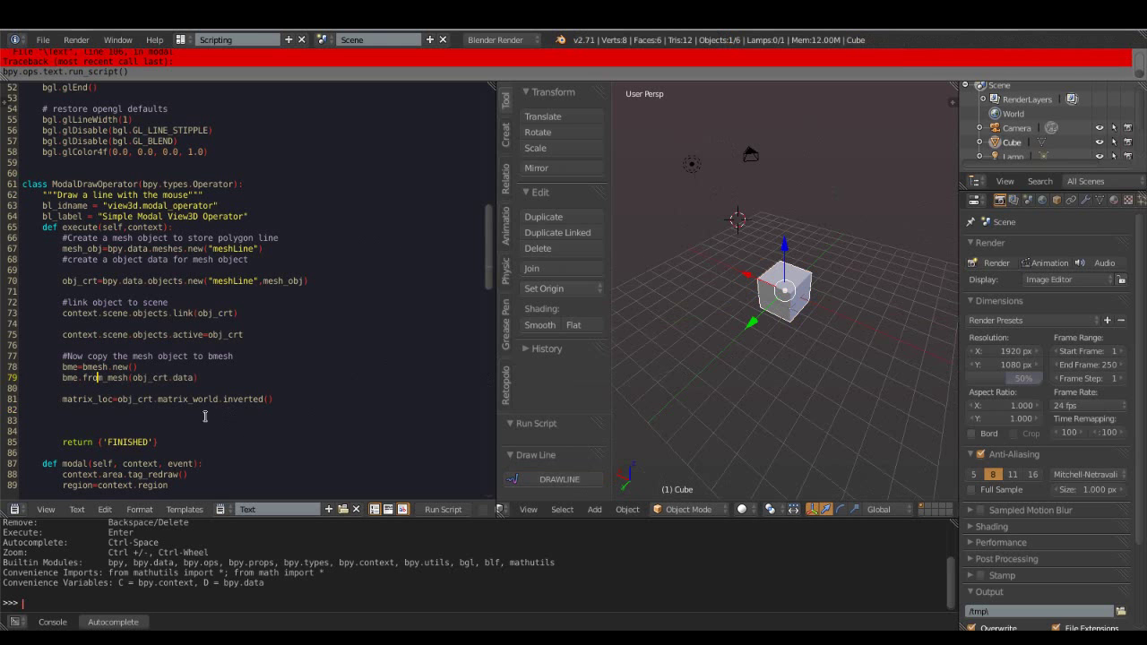
- Add an '#Add vertices' comment below the matrix assignment
click(271, 399)
key(Return)
key(Return)
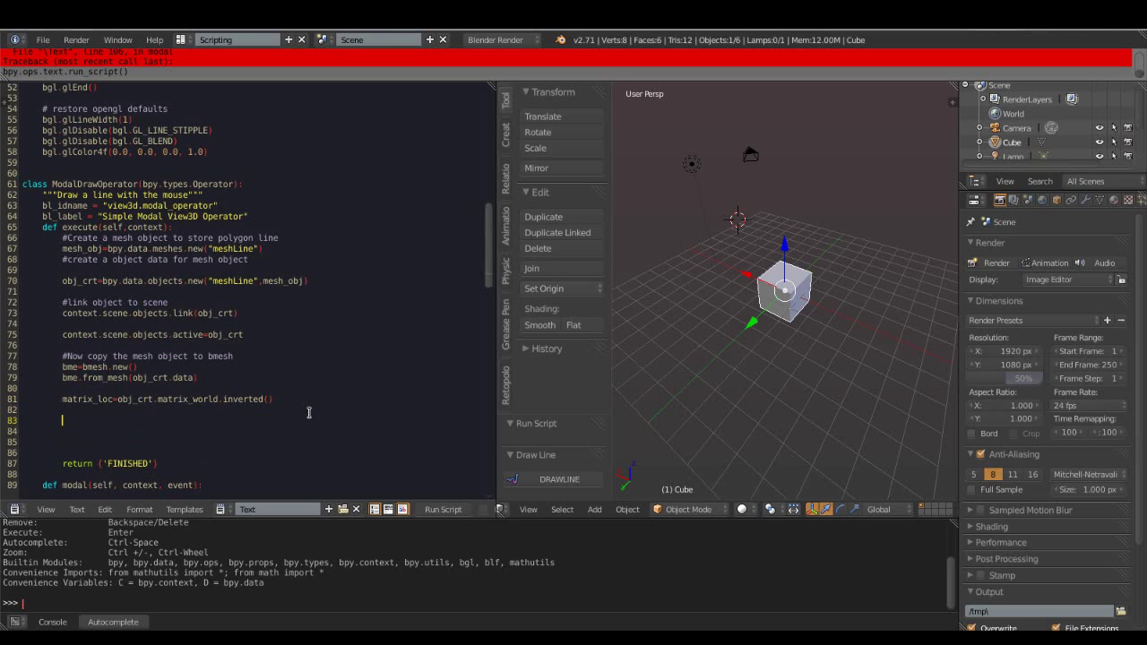
text(#Add vertices)
- Create list_verts=[] and start a loop over self.list_mose_loc_3d
key(Return)
key(Return)
text(list_verts=)
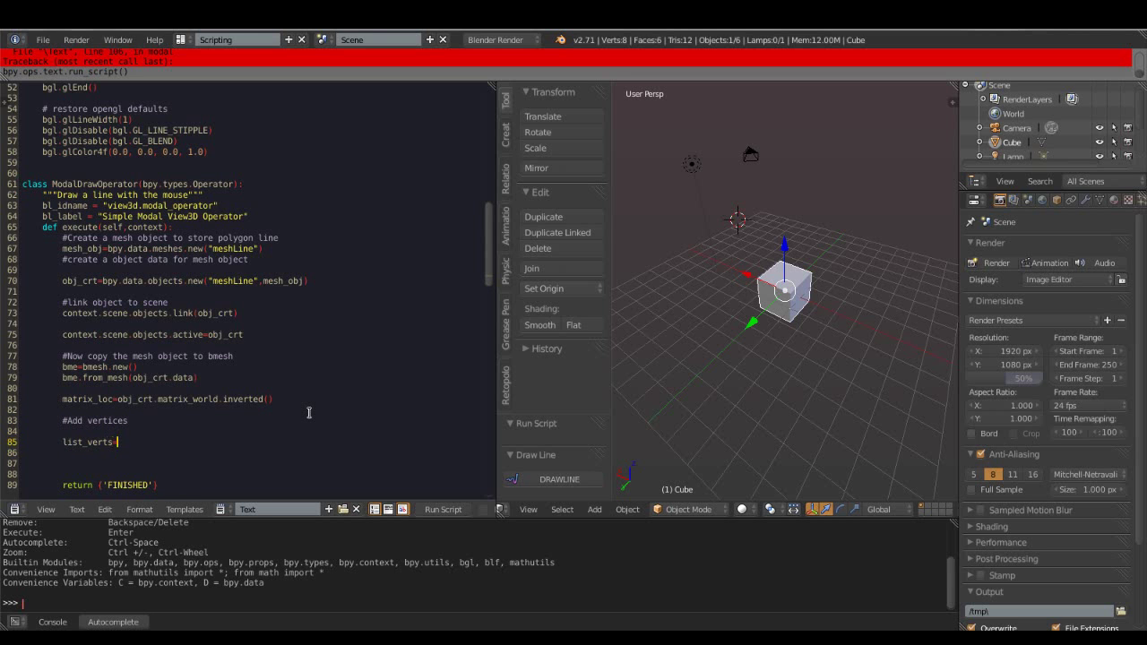
text([])
key(Return)
key(Return)
text(for i in self.)
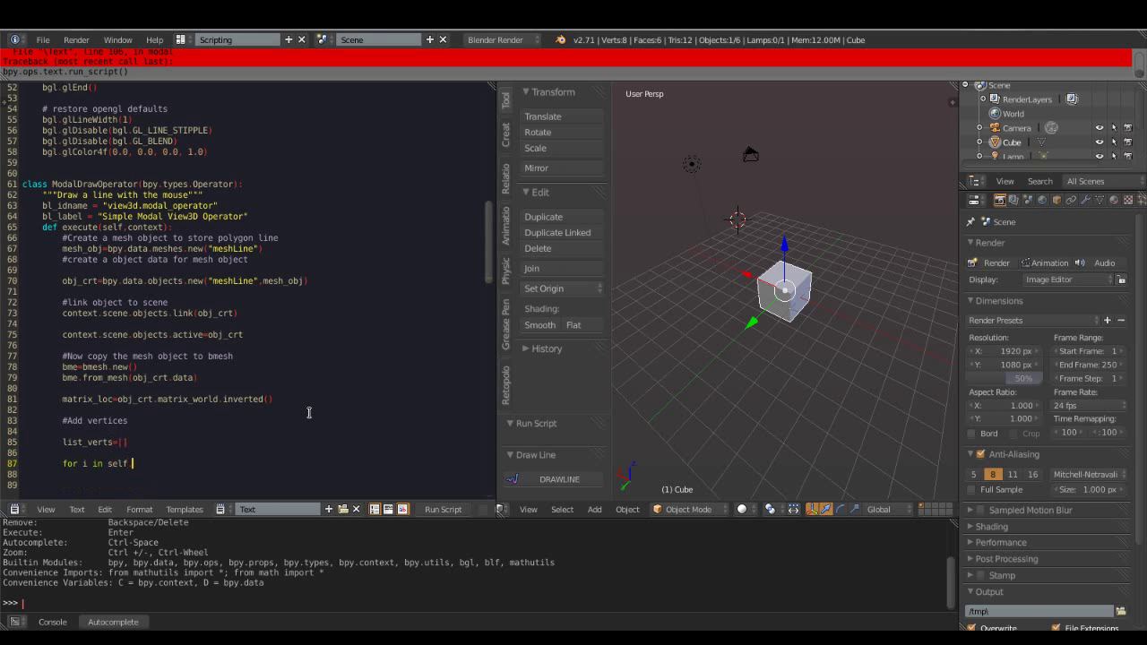
text(l)
key(ctrl+space)
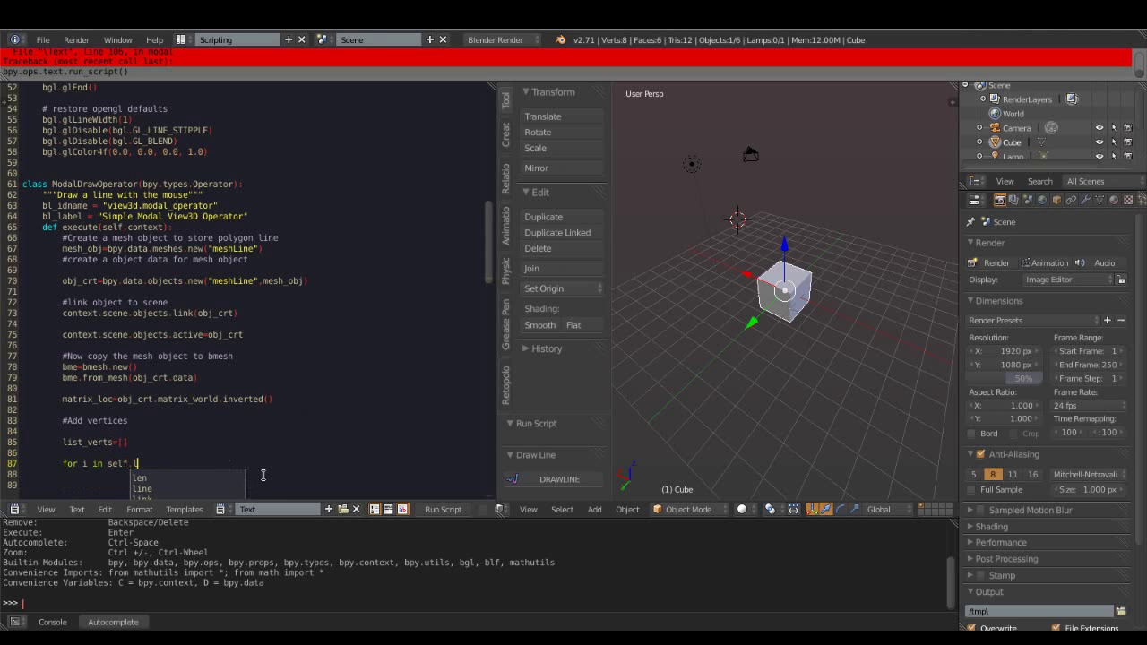
scroll(487, 238, down, 6)
text(i)
key(ctrl+space)
key(Down)
key(Down)
key(Down)
key(Up)
key(Return)
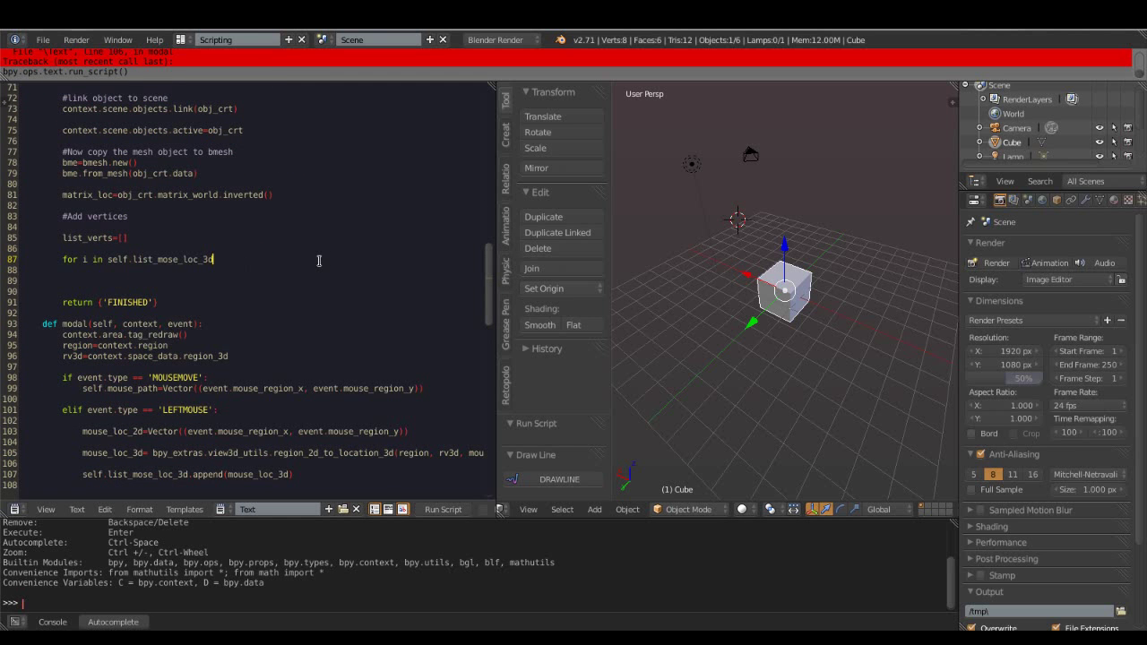
text(:)
key(Return)
- In the loop, add bme.verts.new(matrix_loc*i) and bme.verts.index_update()
text(bme.verts.new(ma)
key(ctrl+space)
key(Down)
key(Return)
text(*i))
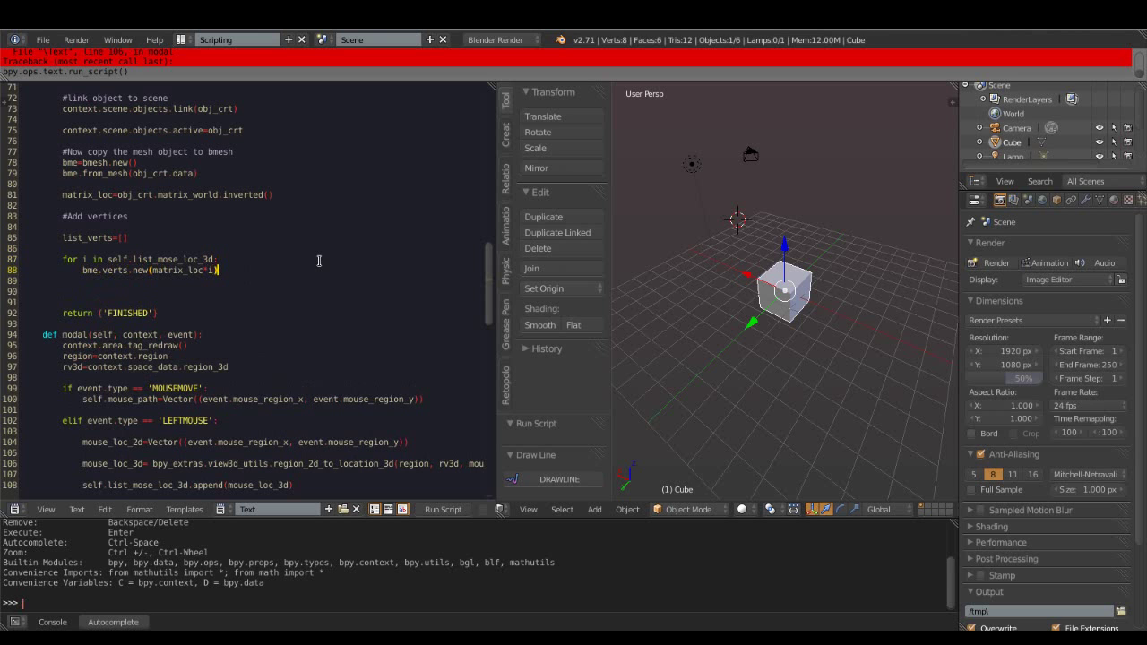
key(Return)
text(bme.verts.index_update())
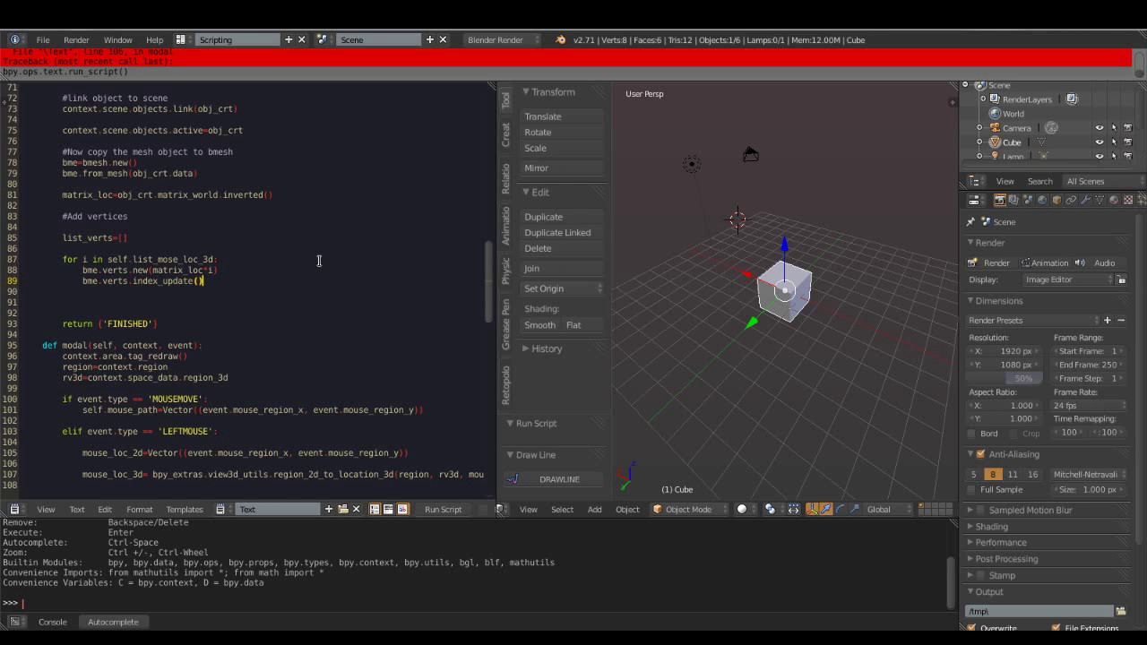
- Append the newest bmesh vertex (bme.vets[-1]) to list_verts in each iteration
key(Return)
text(lis)
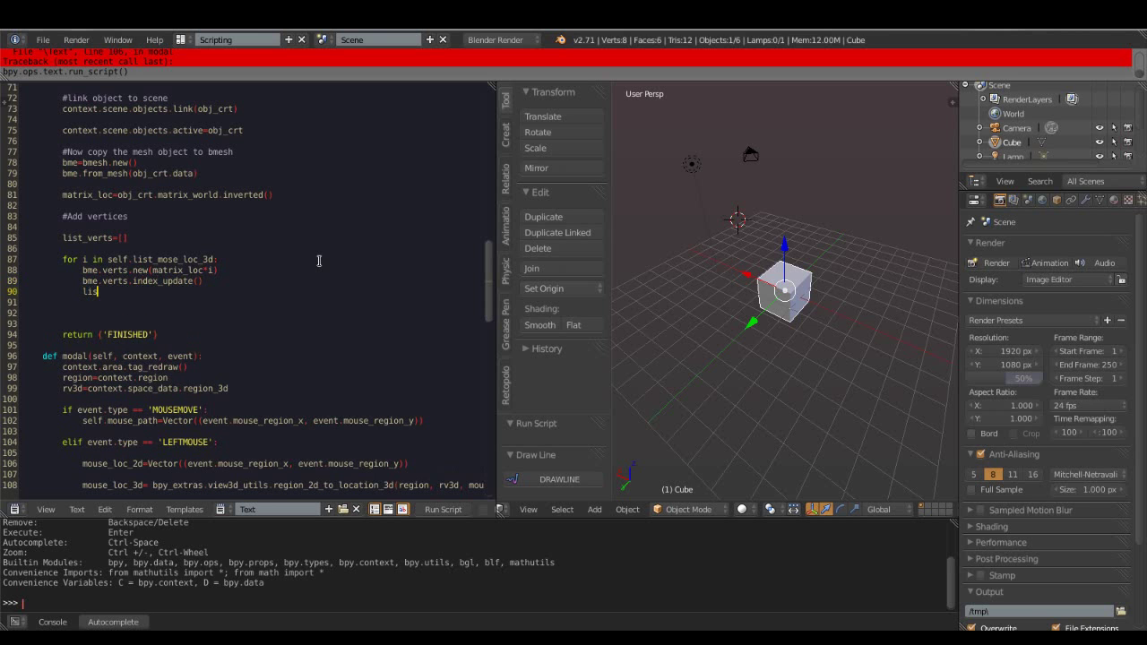
key(ctrl+space)
key(Down)
key(Return)
text(.append(bme.vets[)
text(-1]))
key(Return)
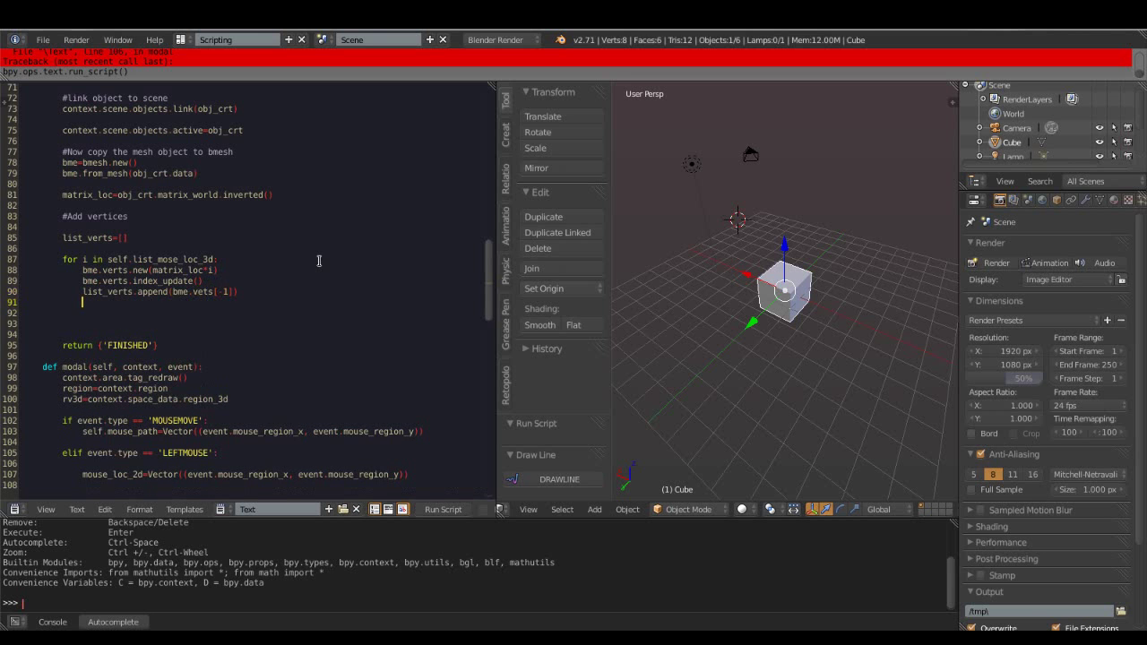
- Dedent after the loop and start the '#Add edges to bmesh' comment
key(Return)
key(BackSpace)
key(BackSpace)
key(BackSpace)
key(BackSpace)
text(#Add edges to m)
key(BackSpace)
text(bmes)
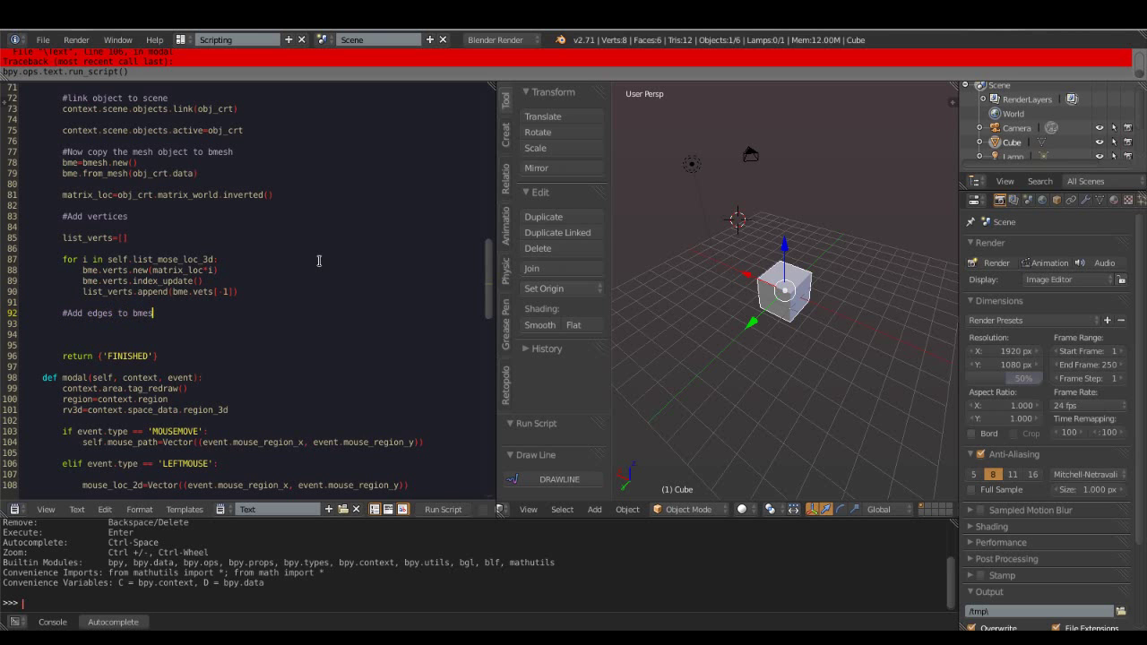
- Fix the comment and add total_edge = len(list_verts) below it
key(BackSpace)
key(BackSpace)
text(esh)
click(262, 344)
text(r)
key(BackSpace)
text(total)
text( nu)
text(len()
key(ctrl+space)
key(Escape)
text(li)
text(s)
key(ctrl+space)
key(Return)
double_click(100, 334)
key(Left)
key(Right)
key(Right)
key(Right)
key(Delete)
text(c)
key(BackSpace)
key(Delete)
text(edge)
key(Right)
key(Right)
key(Right)
key(Right)
key(Right)
key(Right)
text())
- Add the loop header for j in range(total_edge-1): with an indented body
key(Return)
text(for j i)
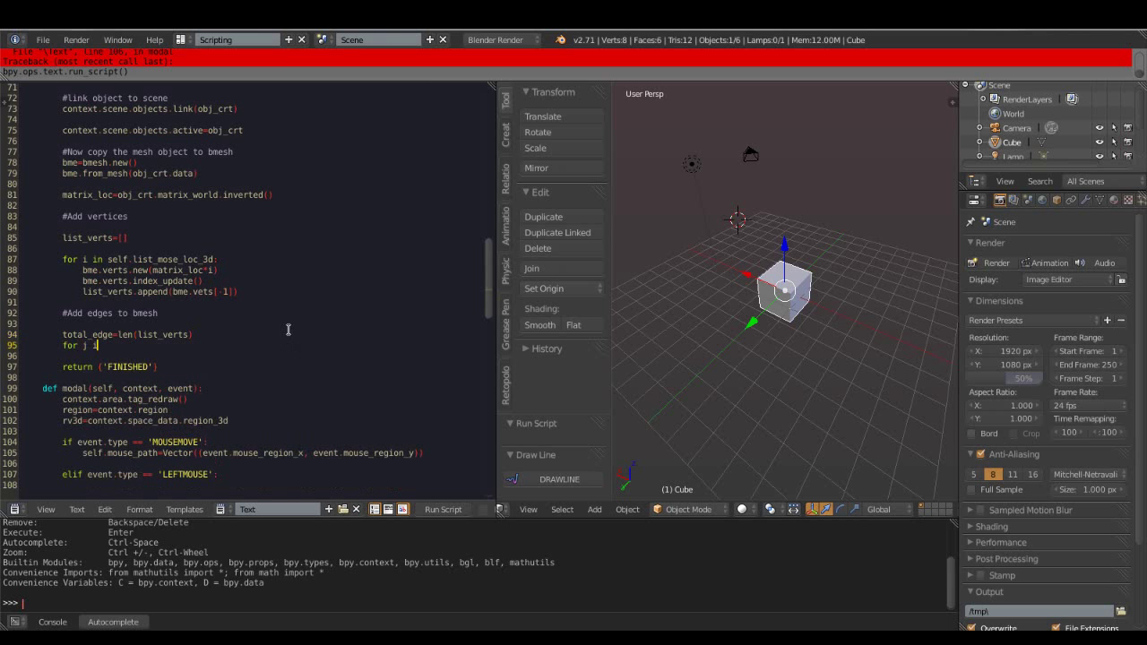
text(n range()
key(ctrl+space)
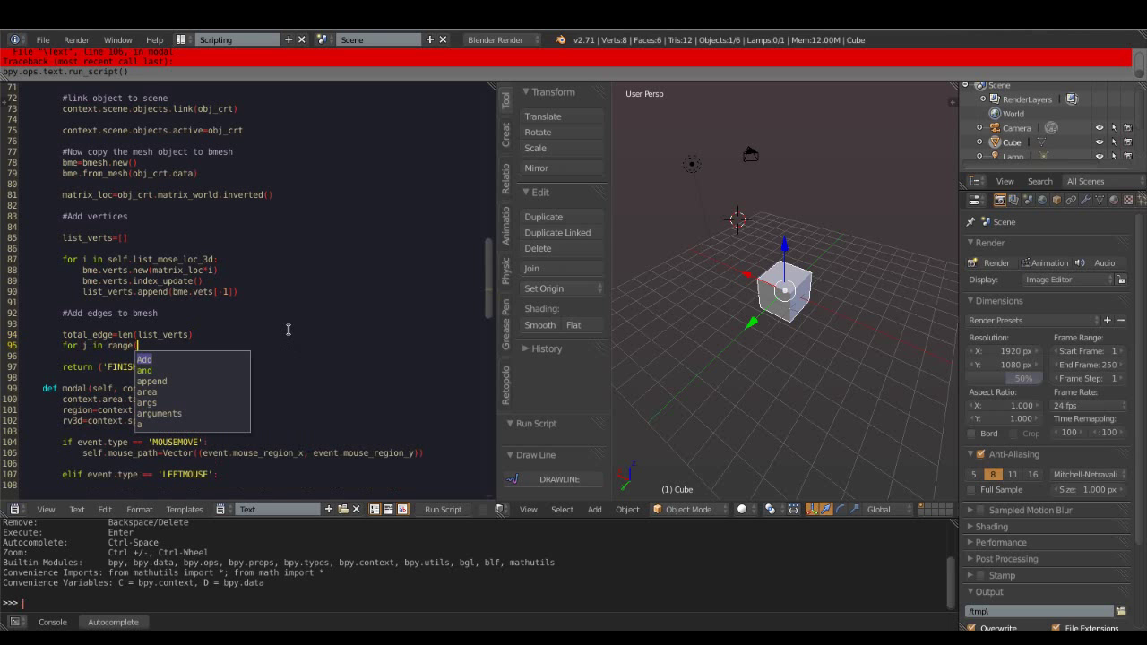
key(Escape)
text(total_edge- 1)
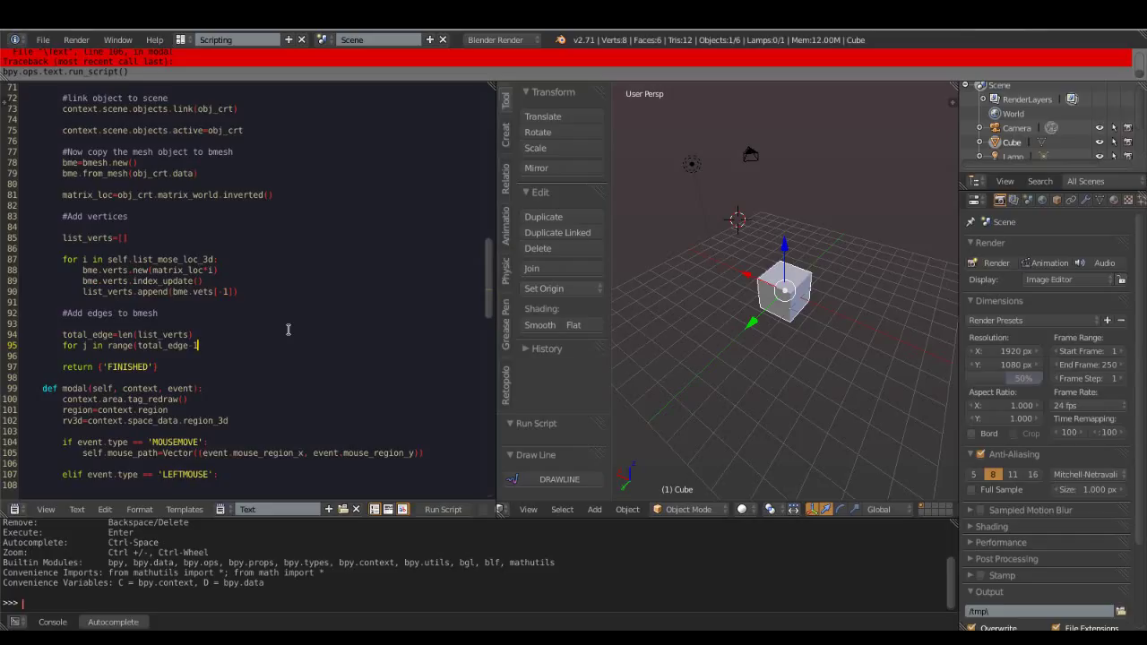
text())
key(Return)
key(Left)
text(:)
key(Return)
- Start the loop body with bme.edges.new(list_verts[j], ...) as the first vertex
text(bmes)
key(BackSpace)
text(.ed)
text(.new)
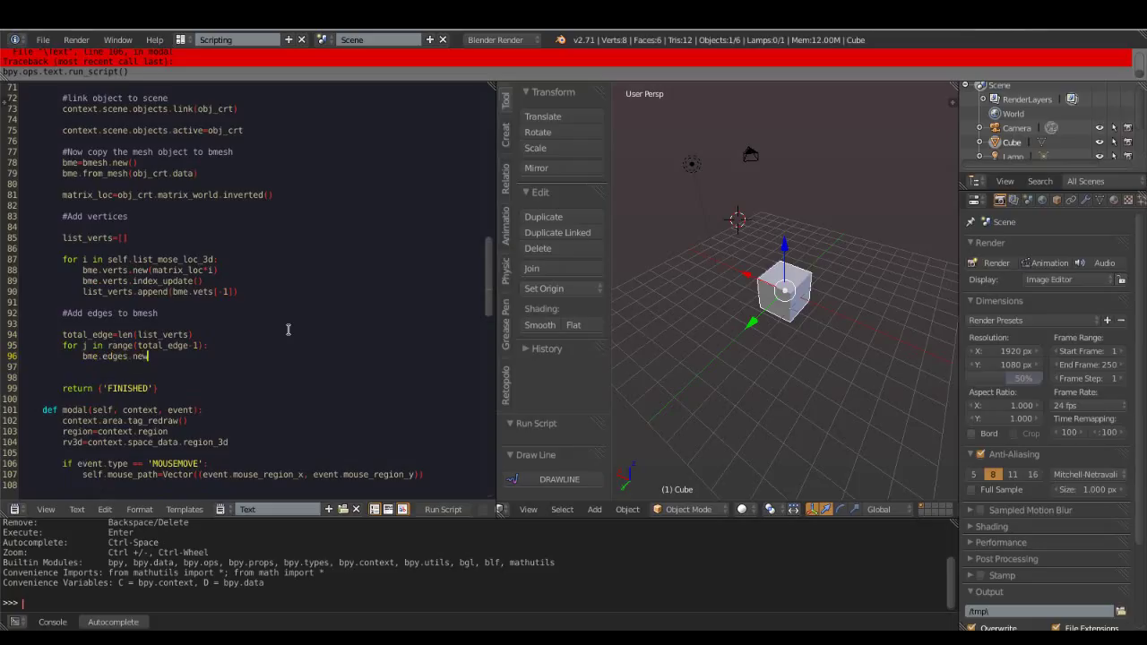
text(()
text(l)
key(ctrl+space)
key(Escape)
text(is)
key(ctrl+space)
key(Down)
key(Return)
text([])
key(Left)
text(j)
key(Down)
key(Up)
key(Home)
key(End)
- Pass list_verts[(j+1)%total_edge] as the second vertex of the new edge
text(,list)
key(ctrl+space)
key(Down)
key(Return)
text([])
key(Left)
text(())
key(Left)
text(j+1)
key(Right)
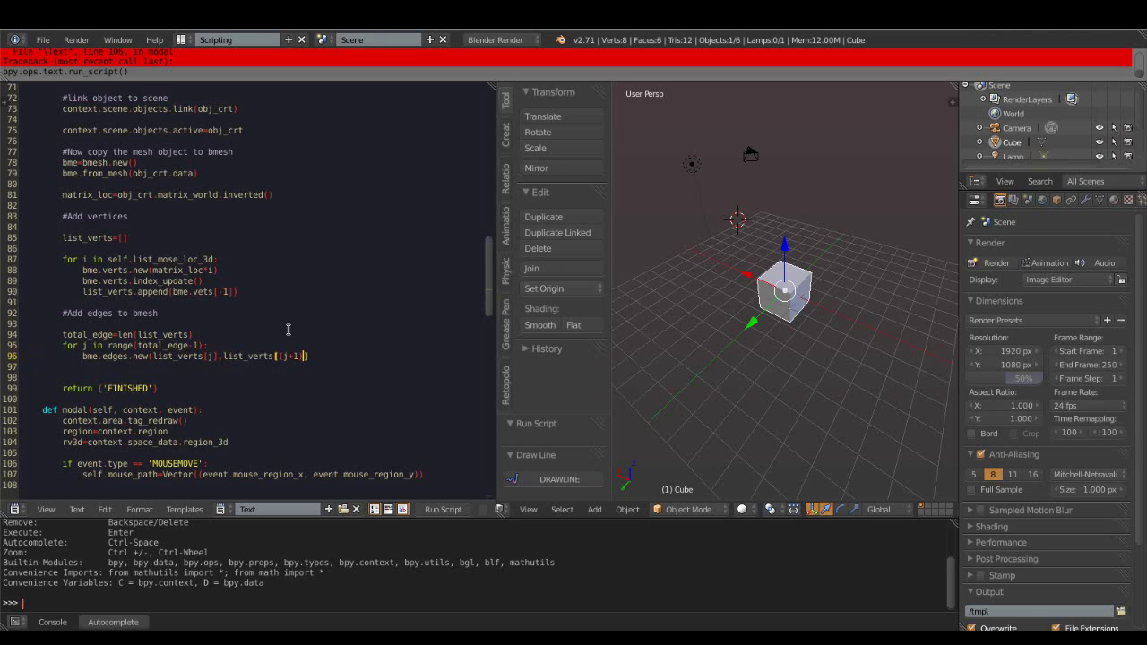
text(%n)
key(BackSpace)
key(ctrl+space)
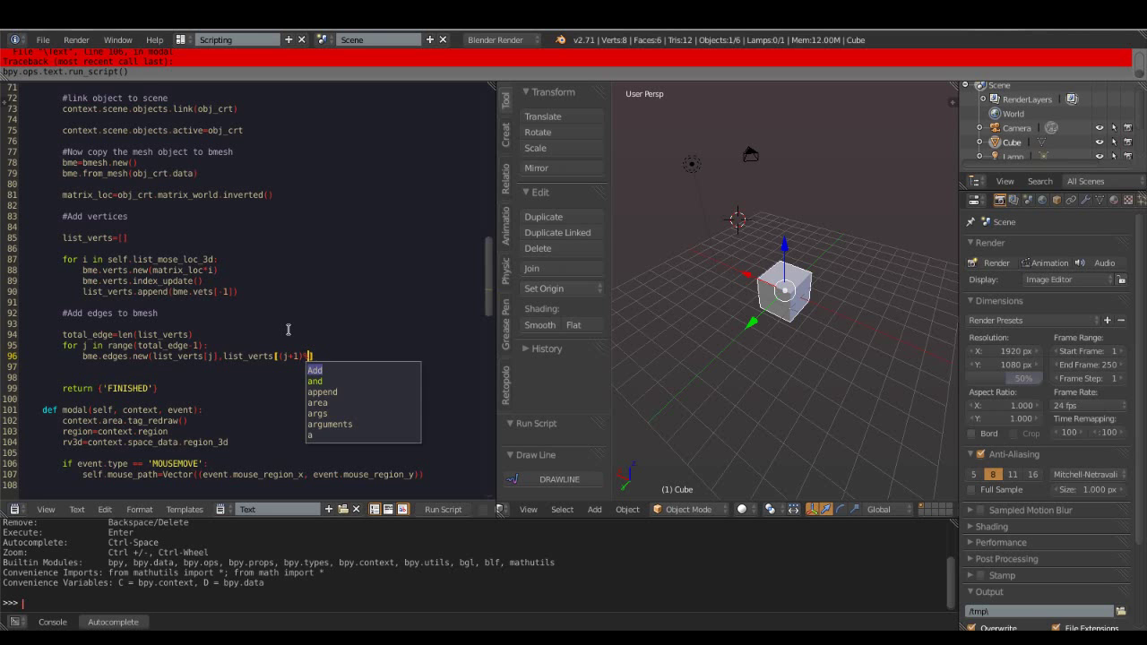
key(Escape)
text(total_edge)
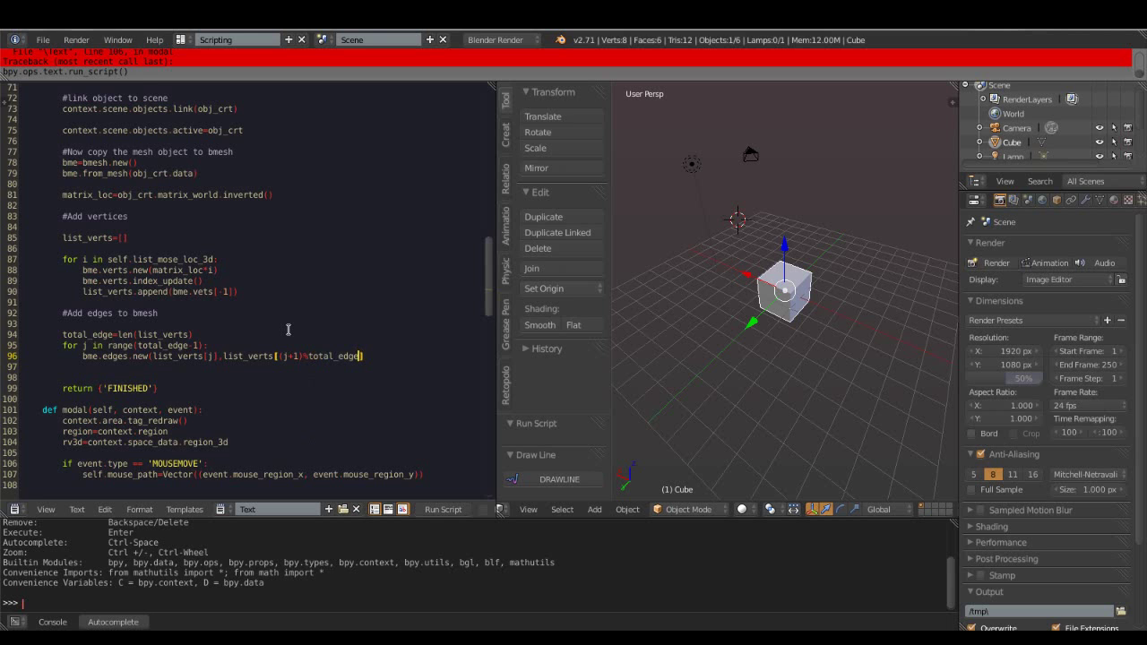
key(End)
text())
- Add bme.edge.index_update() and dedent out of the loop
key(Return)
text(bme.)
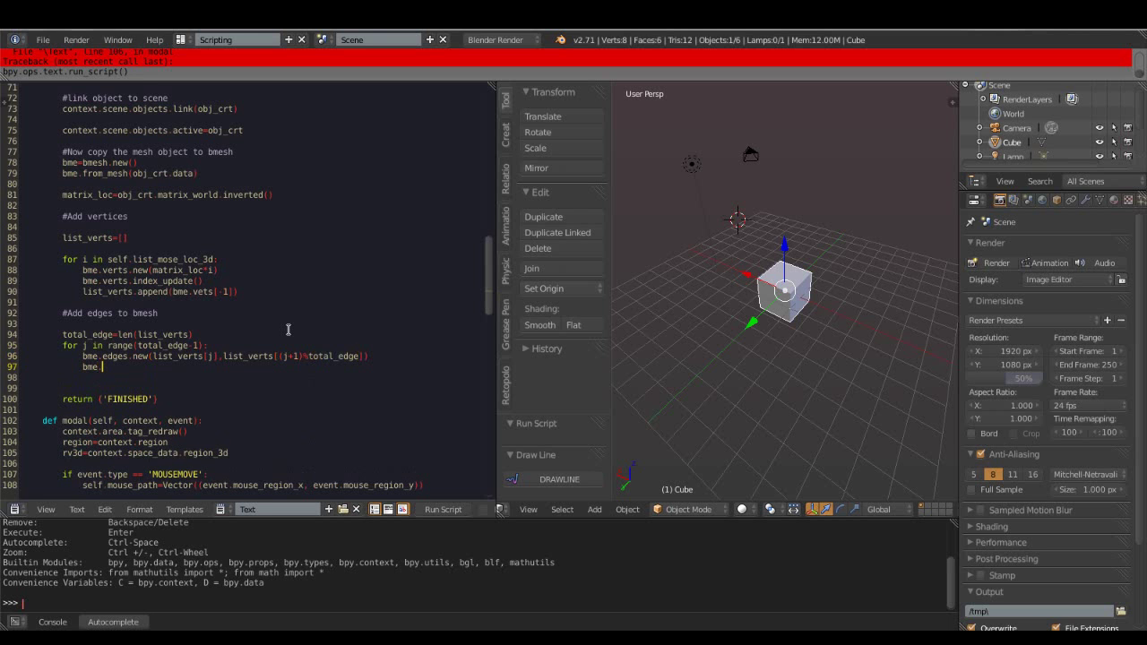
text(edge)
text(.index_update())
key(Return)
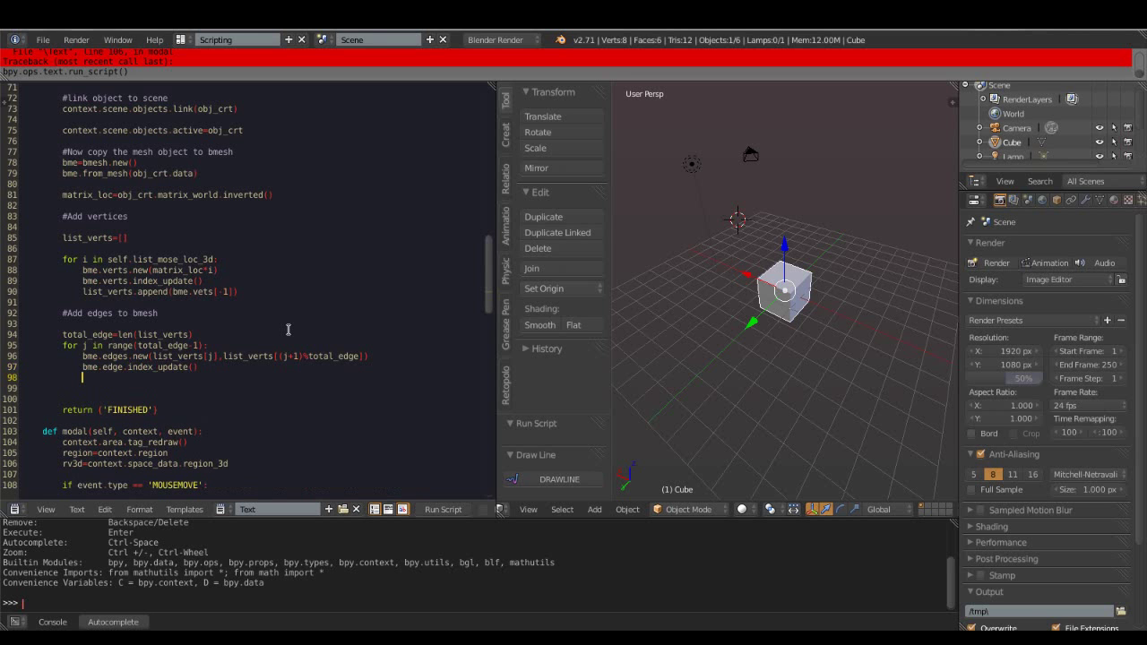
key(BackSpace)
key(BackSpace)
key(BackSpace)
key(BackSpace)
key(Return)
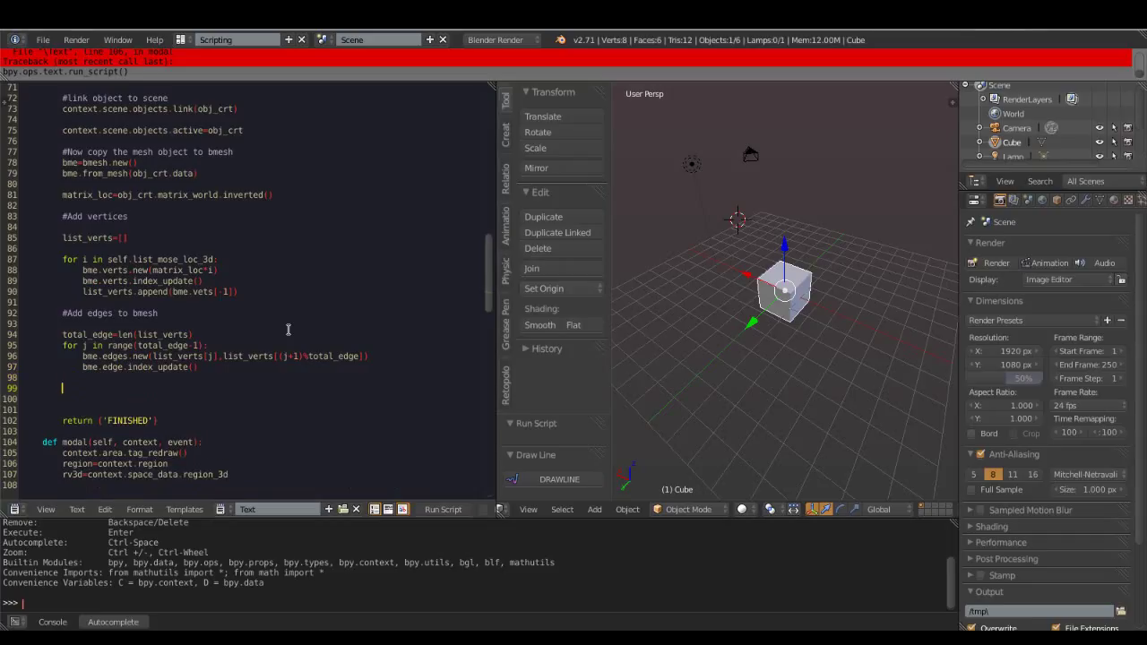
- Add the comment '#add this data to bmesh object'
text(#add )
text(this data to bm)
text(esh ob)
key(BackSpace)
key(BackSpace)
text(obj)
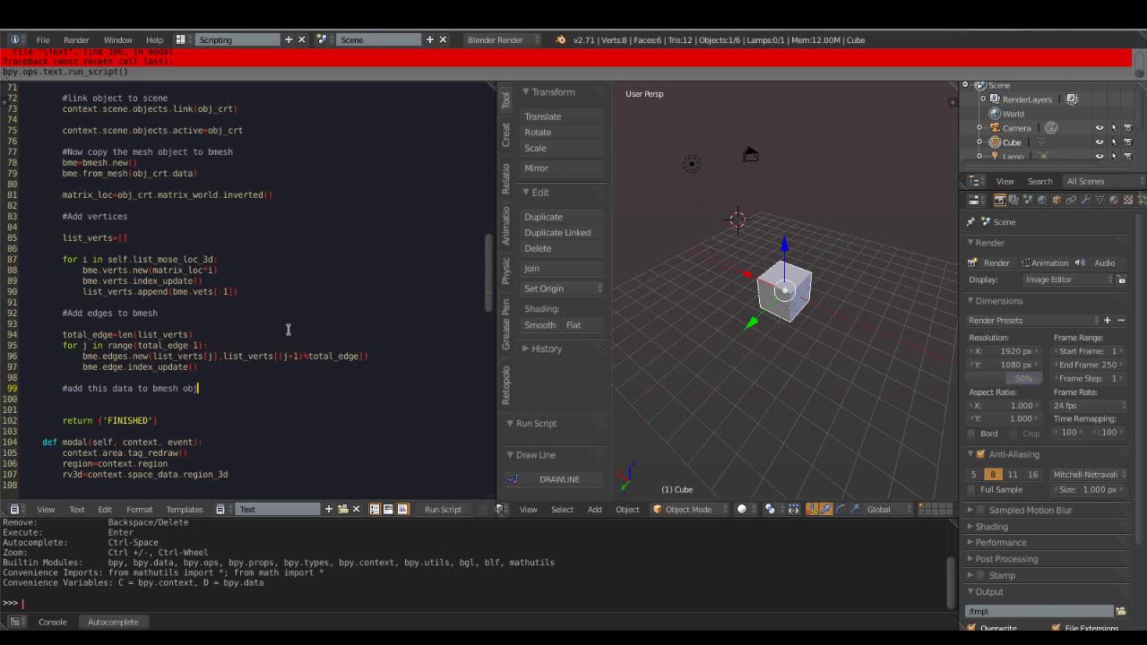
key(ctrl+Left)
key(ctrl+Left)
key(ctrl+Left)
key(Delete)
key(Up)
key(Down)
key(Down)
key(Down)
key(Up)
key(Up)
key(ctrl+Right)
key(ctrl+Right)
key(ctrl+Right)
key(Left)
text(t)
key(End)
text(ect)
key(Return)
- Write the bmesh into the object's mesh with bme.to_mesh(obj_crt.data)
text(bmesh.)
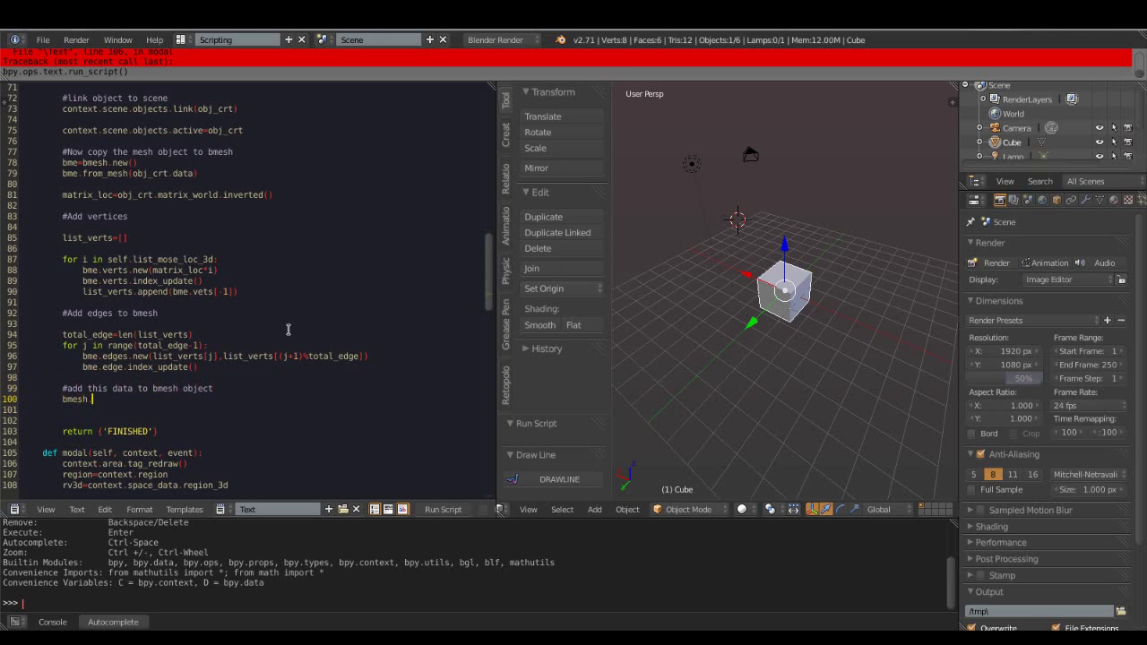
key(ctrl+BackSpace)
key(ctrl+BackSpace)
key(BackSpace)
key(BackSpace)
text(bme.tomesh)
key(BackSpace)
key(BackSpace)
key(BackSpace)
key(BackSpace)
key(BackSpace)
text(o_mesh)
text((ob)
key(ctrl+space)
key(Down)
key(Down)
key(Return)
text(.data))
key(Return)
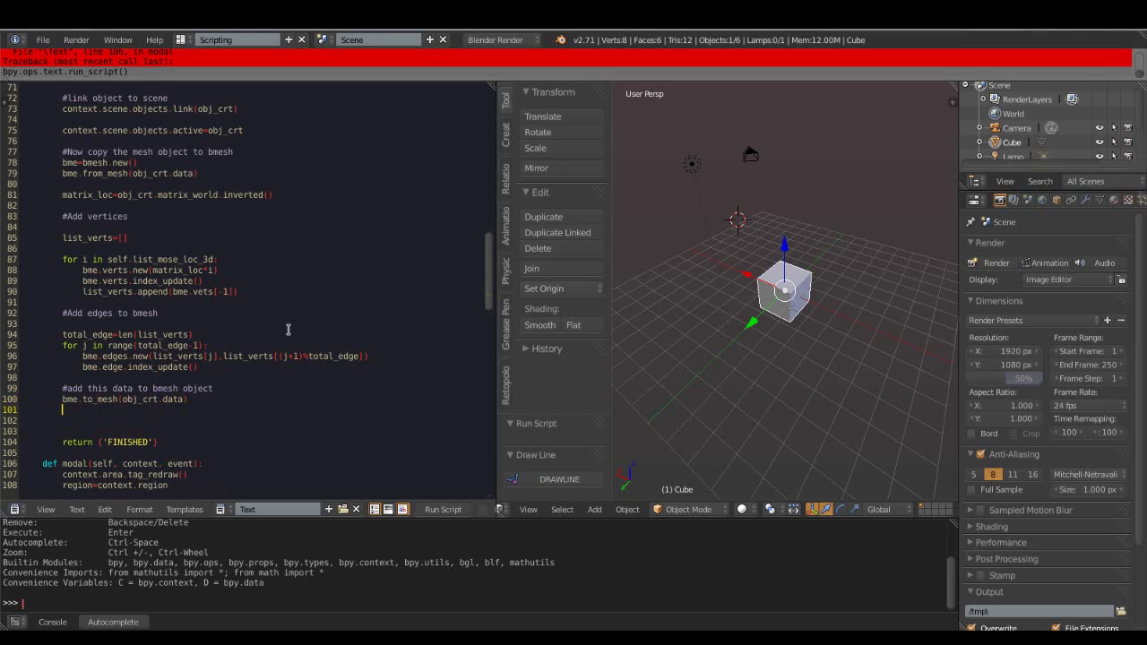
key(Return)
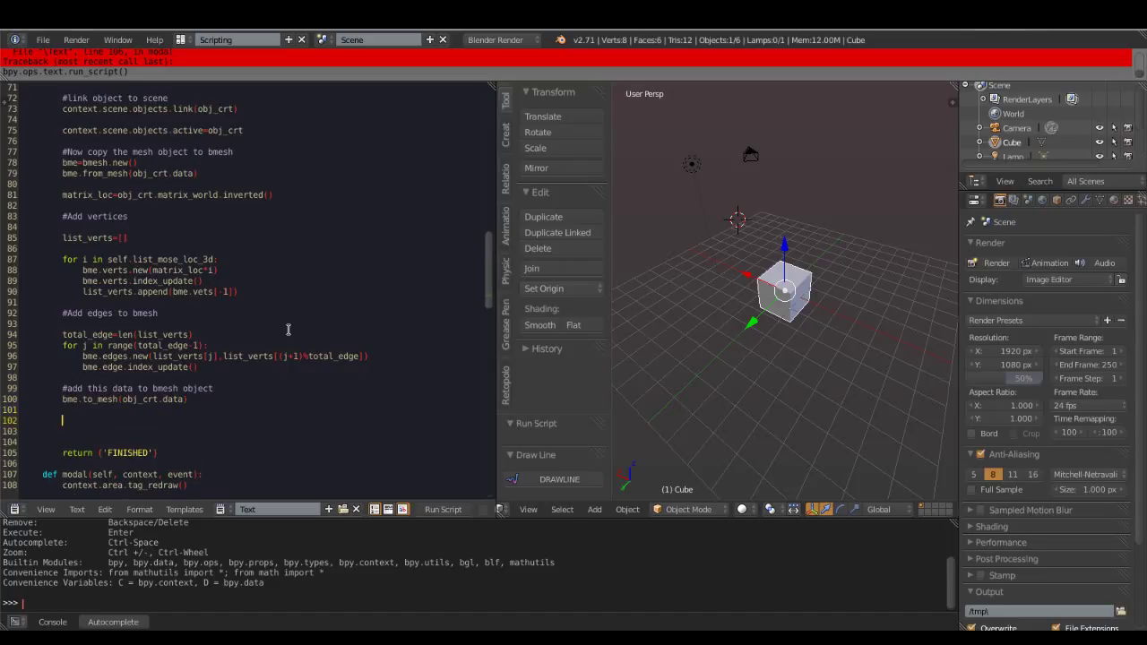
- Add a comment about initializing all variables to zero
text(#int)
text(ialize all variables)
text( zero)
key(Return)
key(Return)
key(Up)
key(Up)
key(End)
text(Value)
- Reset self.list_mose_loc_3d[:]=[] and list_verts[:]=[] to empty lists
key(Return)
key(Return)
text(self.)
key(ctrl+space)
text(li)
key(ctrl+space)
key(Return)
text([:]=[])
key(Return)
text(lis)
key(ctrl+space)
key(Down)
key(Return)
text([]:)
key(Right)
text(=[])
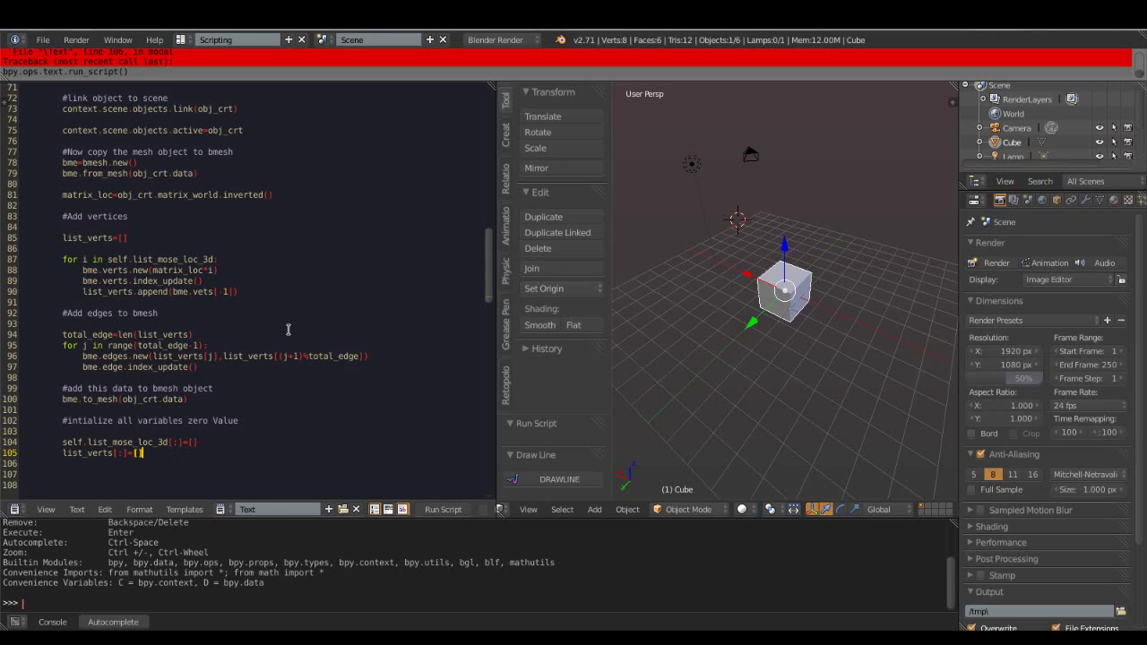
- Reset self.depth_location to Vector((0.0,0.0,0.0)), run the script and start drawing
scroll(261, 309, down, 3)
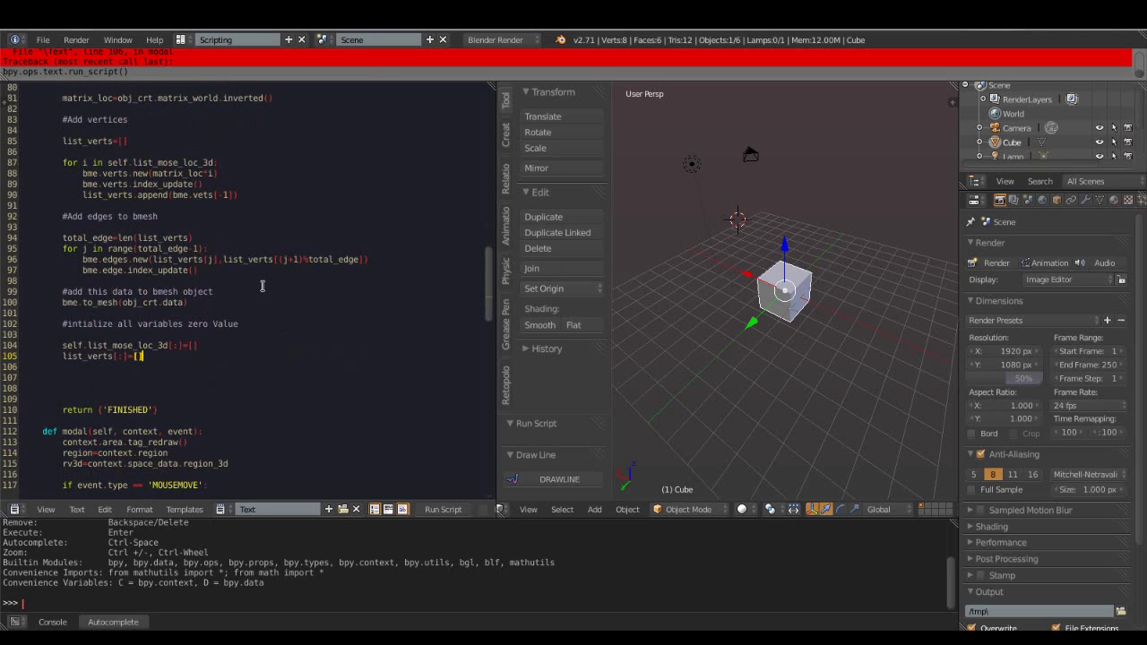
key(Return)
text(sel)
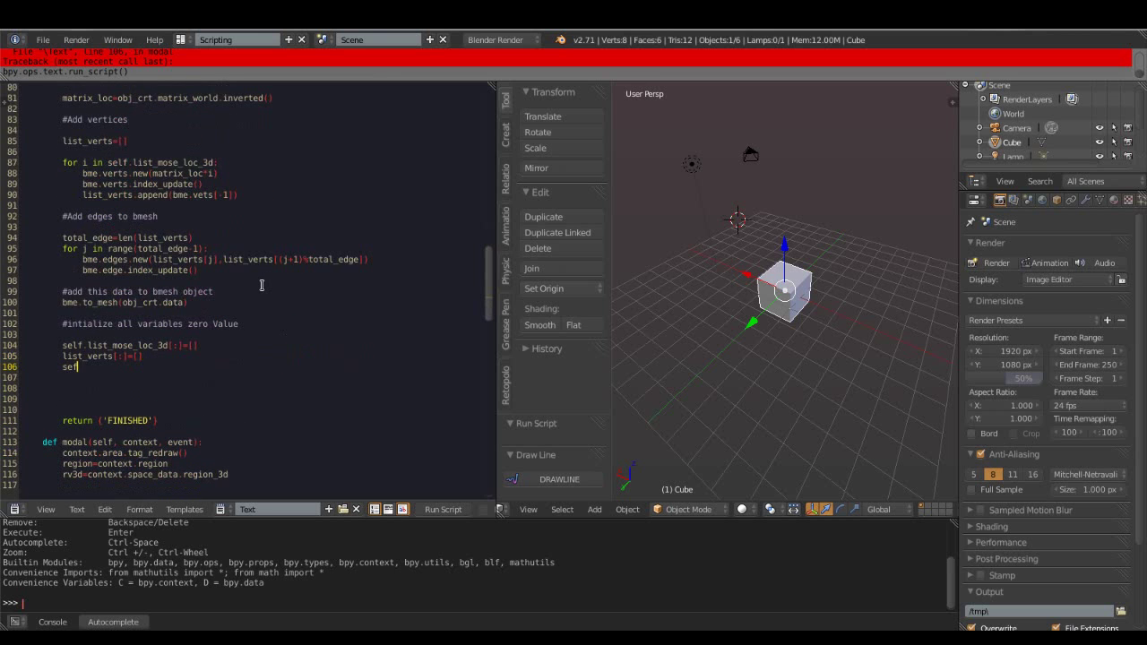
text(f.d)
key(ctrl+space)
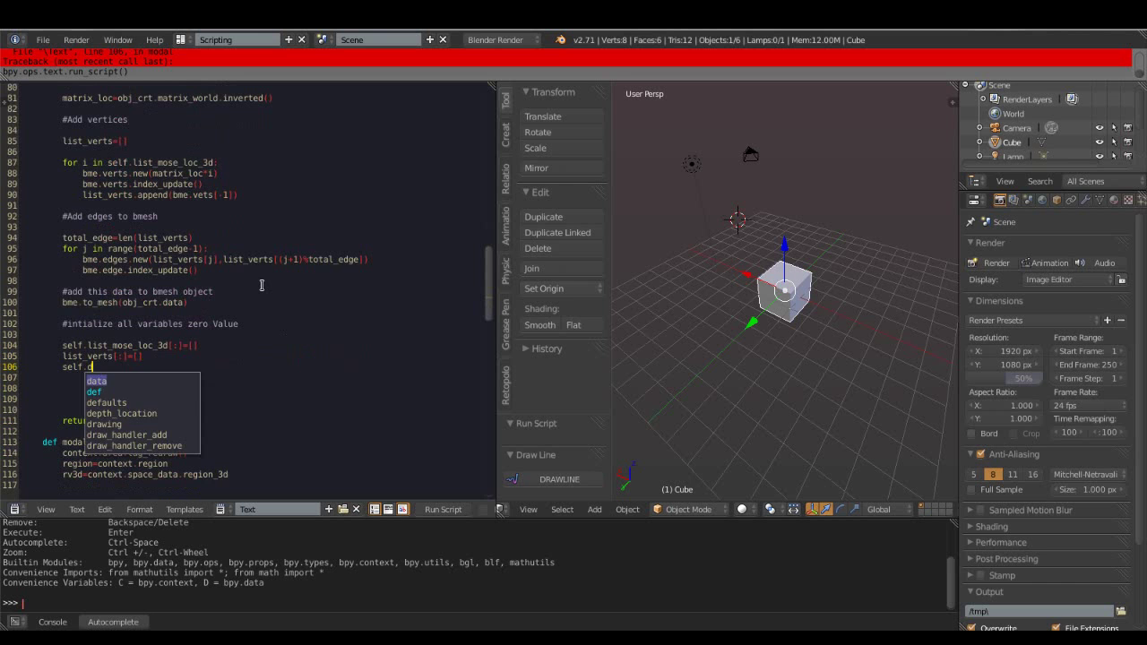
text(e)
key(ctrl+space)
key(Down)
key(Down)
key(Return)
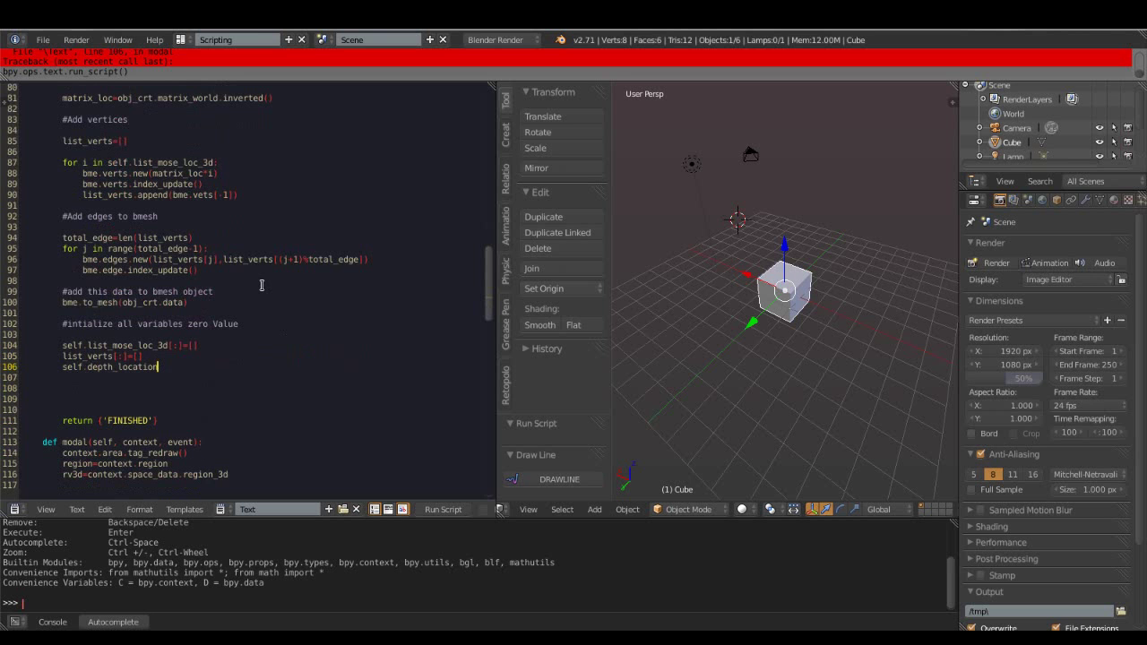
text(=Vector((0.0,0.0,0.0)))
key(alt+p)
click(650, 242)
- Finish a three-corner test line as a meshLine object, then start another test line
click(837, 218)
click(912, 362)
click(708, 422)
right_click(650, 280)
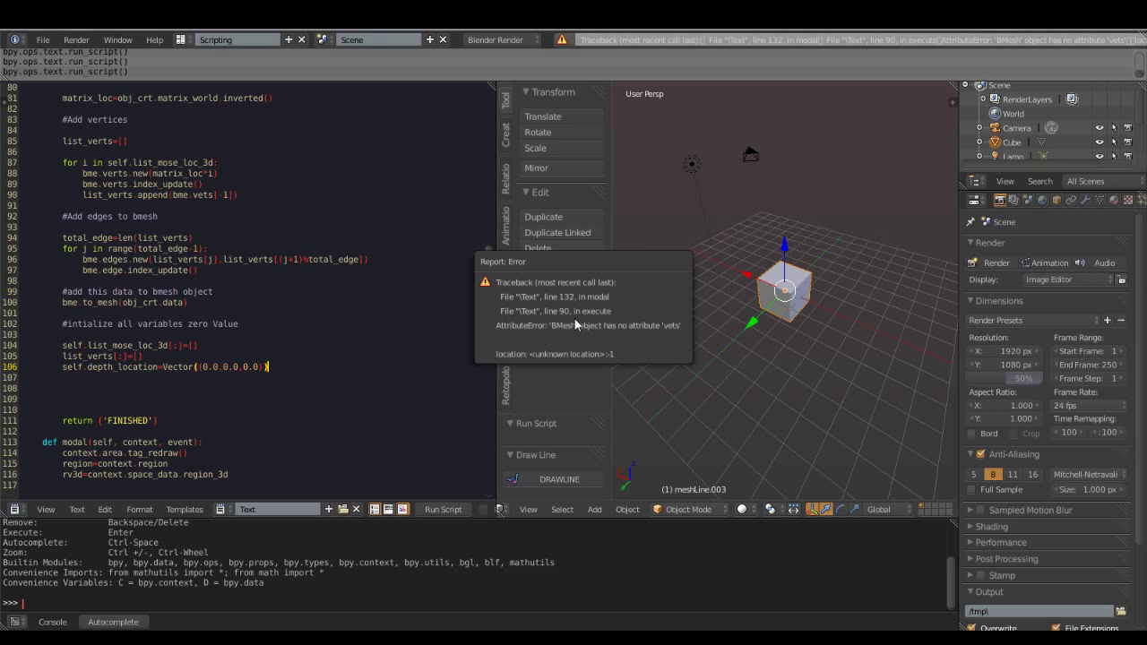
scroll(144, 224, up, 1)
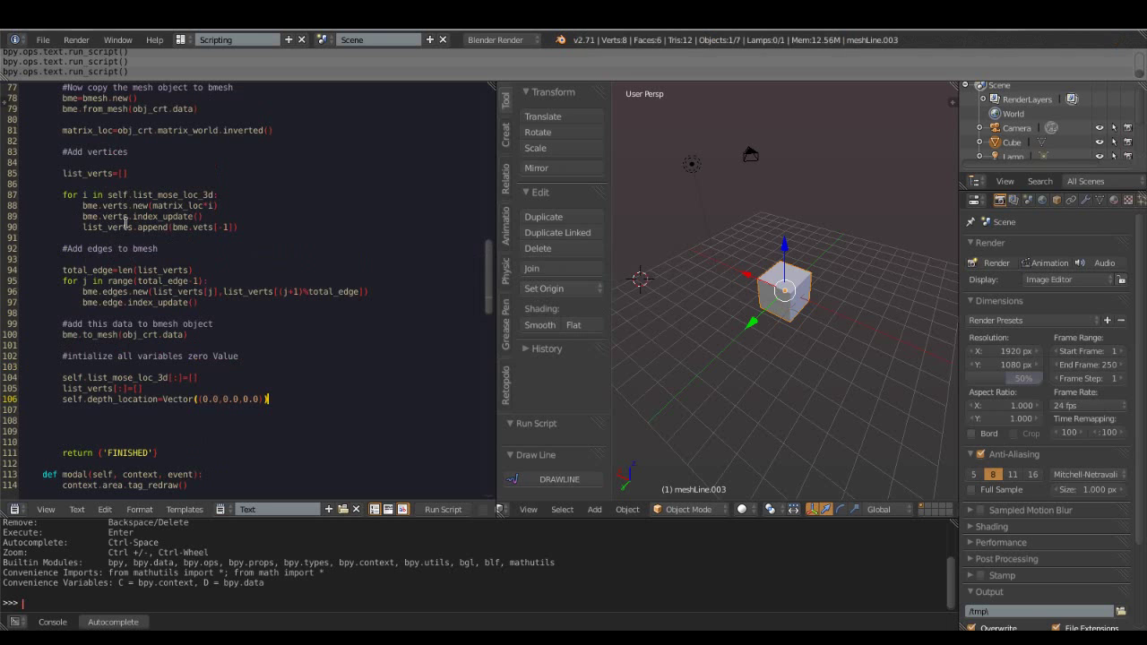
click(565, 480)
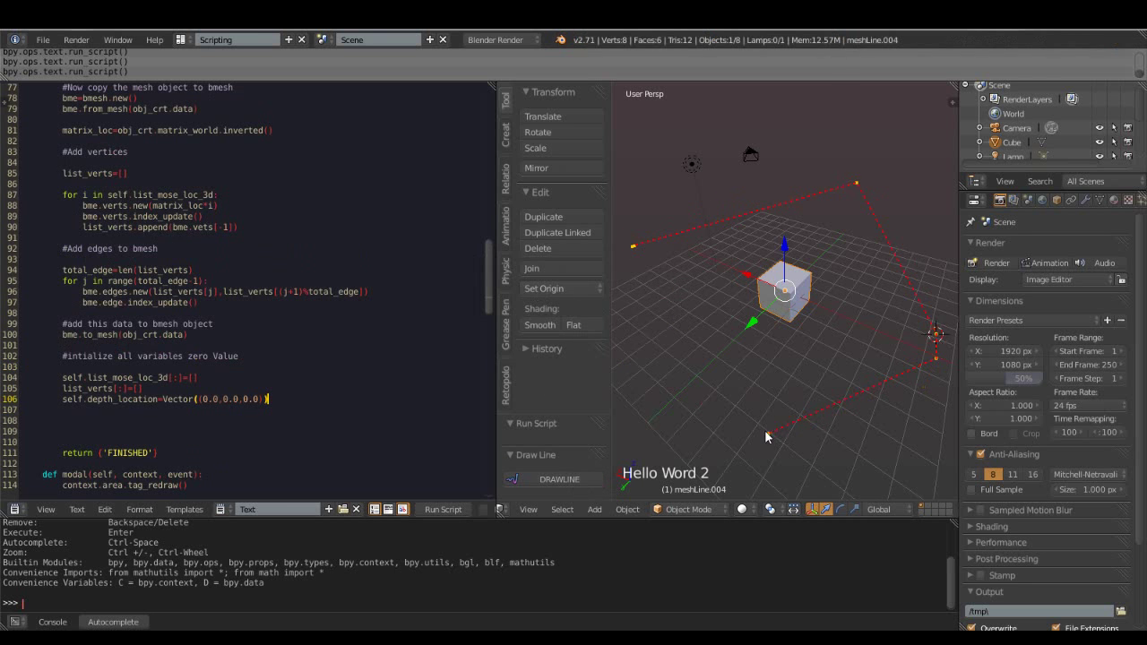
click(670, 367)
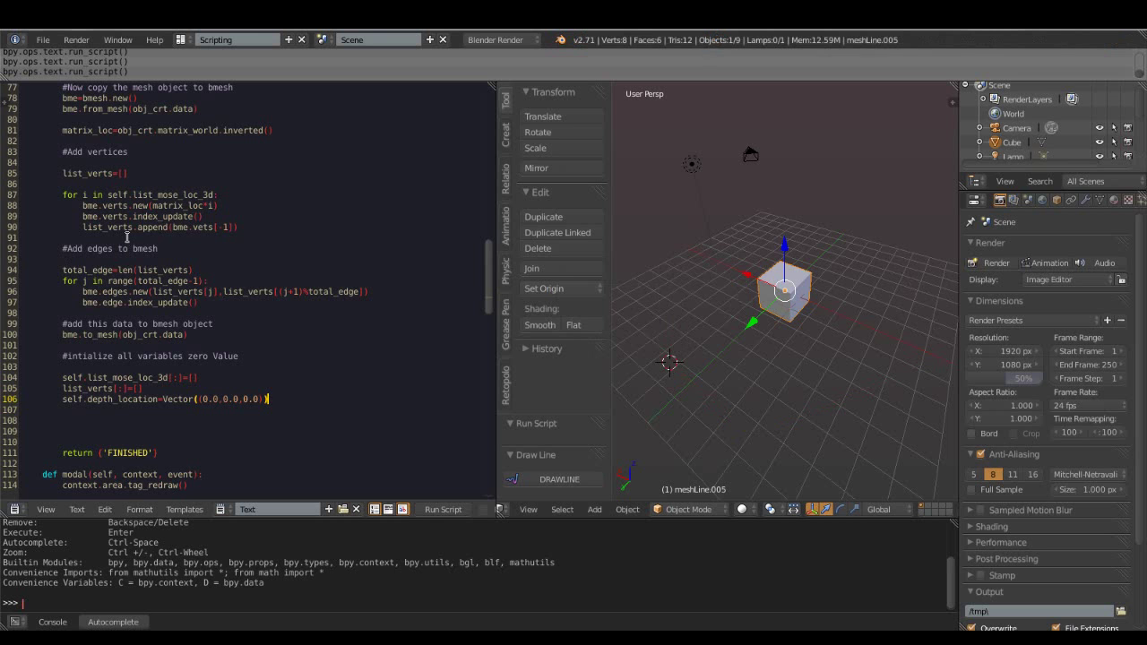
- Correct bme.vets to bme.verts on line 90 and rerun the script with Alt+P
click(204, 228)
text(r)
key(alt+p)
- Draw a new three-point line with DRAWLINE and finish it to retest the conversion
click(559, 478)
click(659, 166)
click(892, 214)
click(879, 390)
right_click(730, 197)
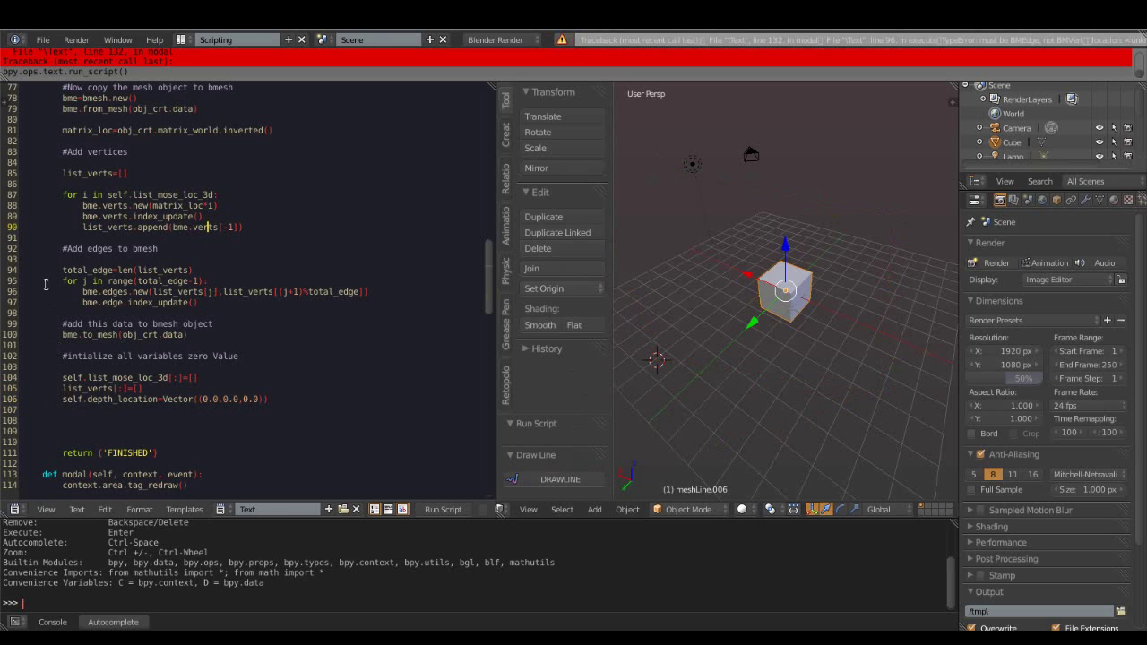
- Return to the edge-creation code and retest the line-drawing tool
click(116, 293)
click(283, 315)
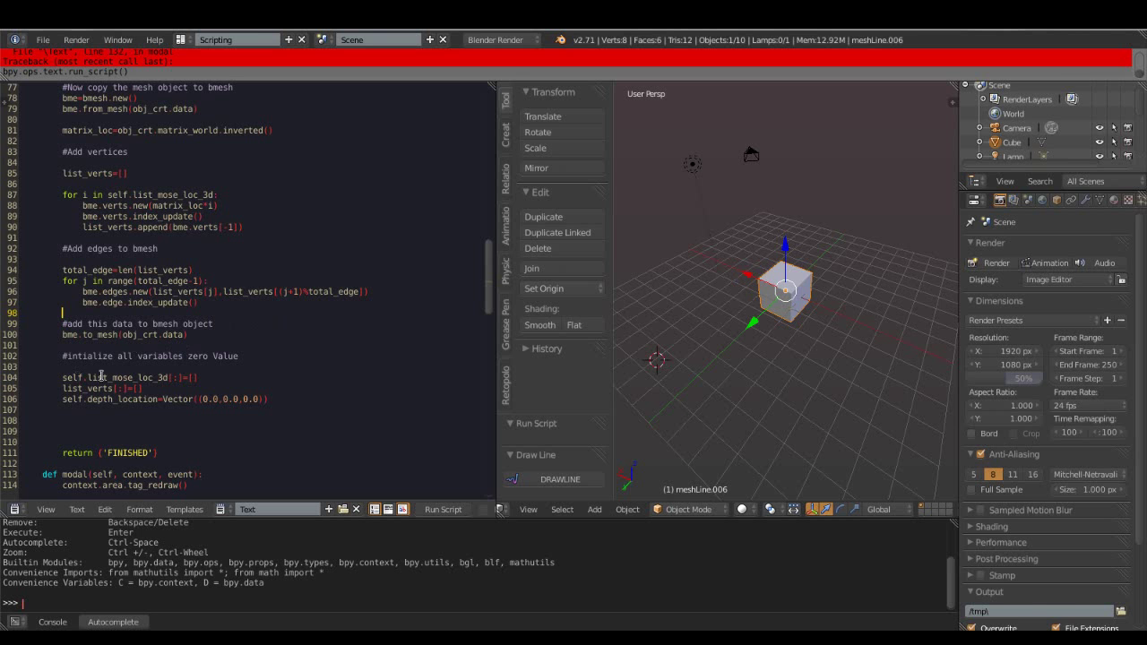
click(563, 482)
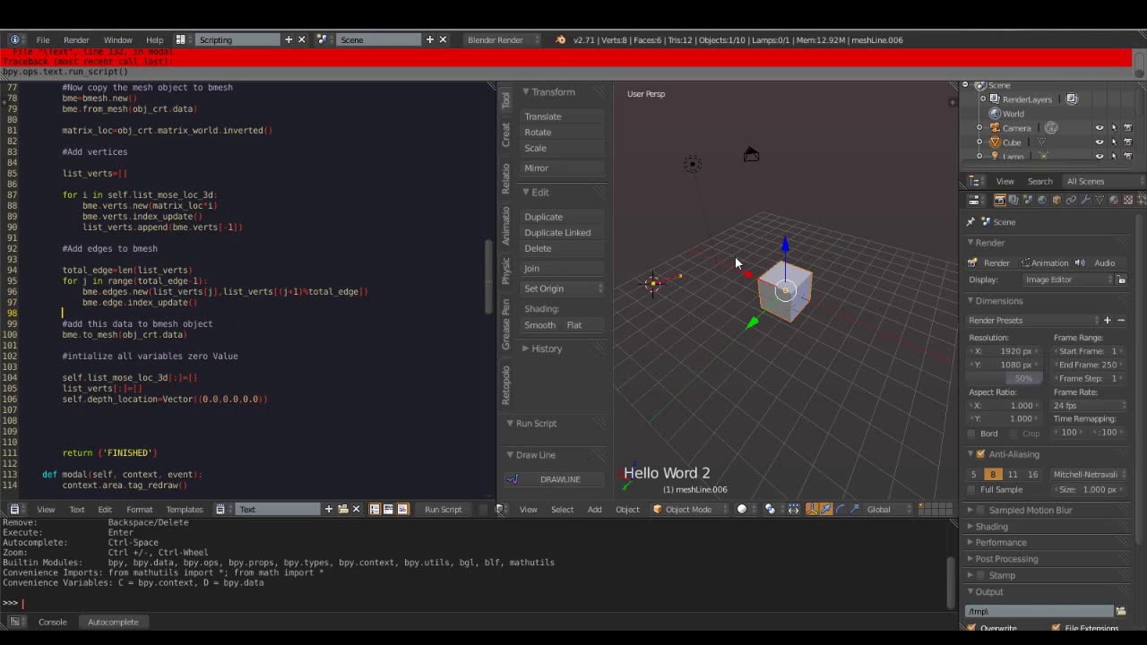
click(946, 323)
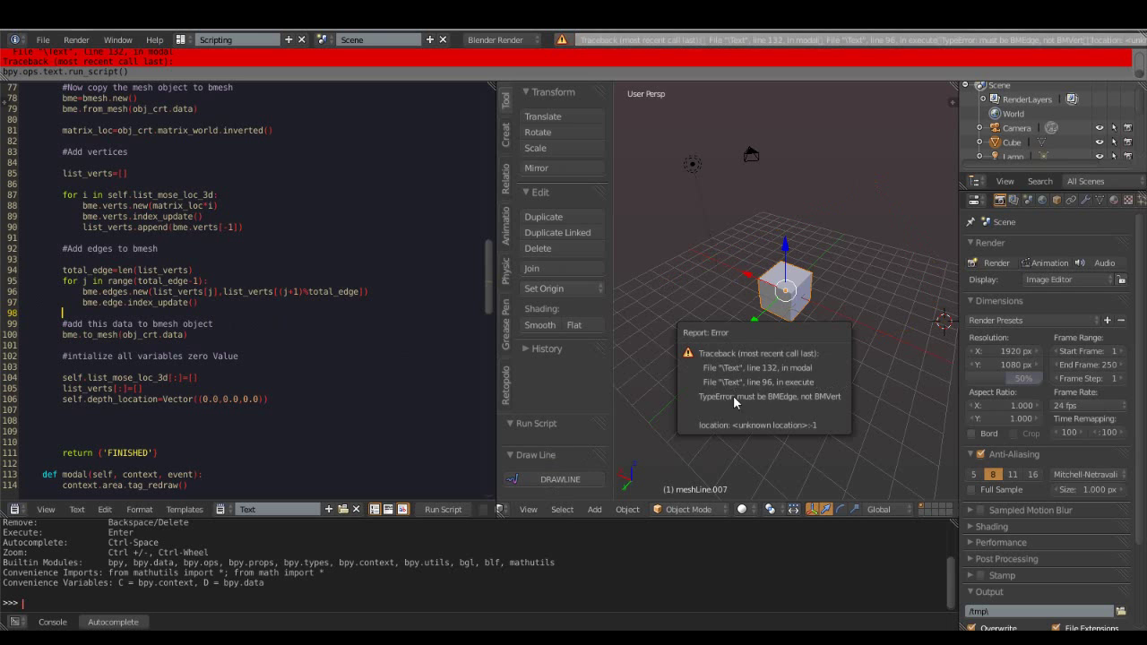
- Correct bme.edge to bme.edges, rerun the script, and dismiss the error report
click(127, 302)
text(s)
key(ctrl+space)
key(Escape)
click(560, 480)
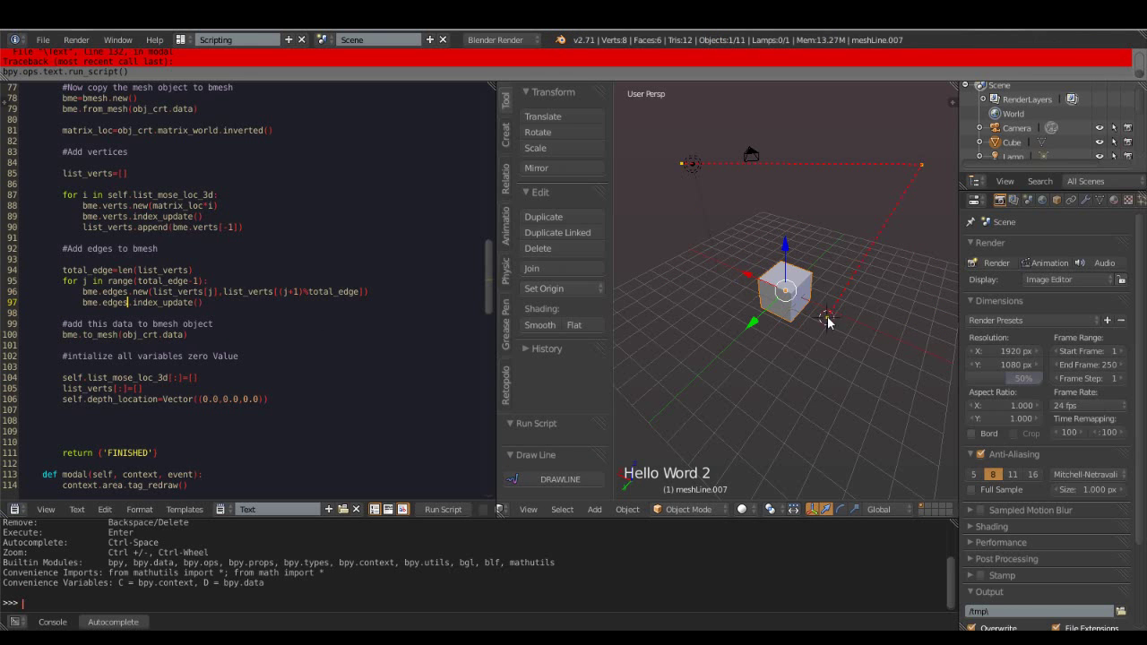
click(311, 206)
right_click(311, 215)
key(Escape)
- Draw another test line with DRAWLINE and convert it to a mesh
click(560, 479)
click(913, 328)
click(717, 359)
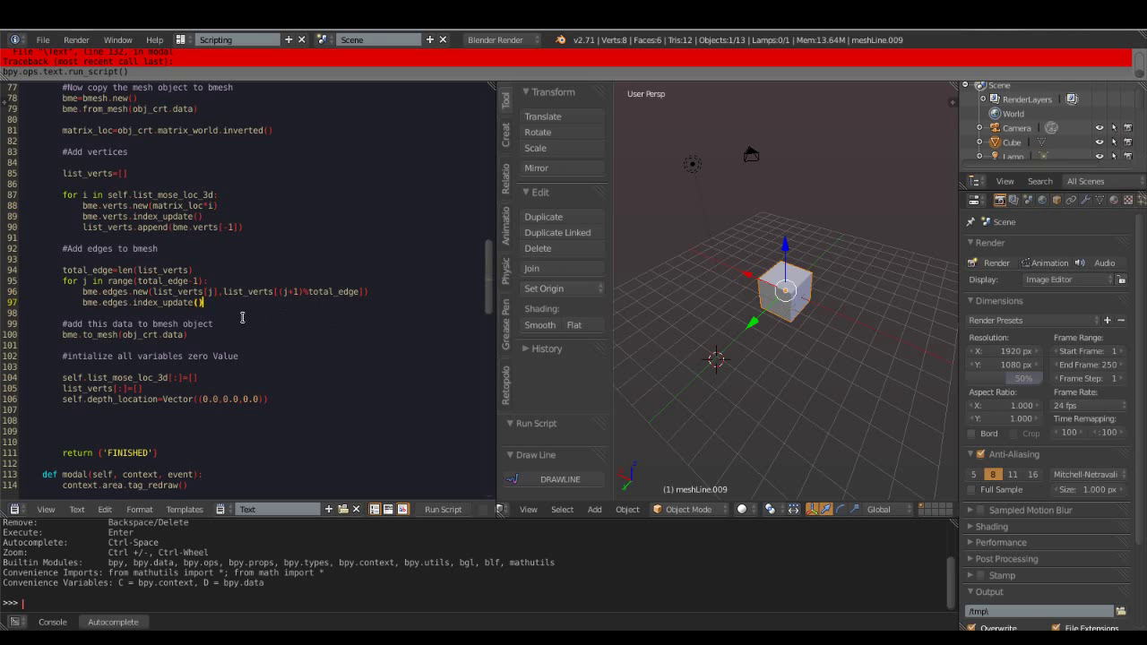
click(563, 479)
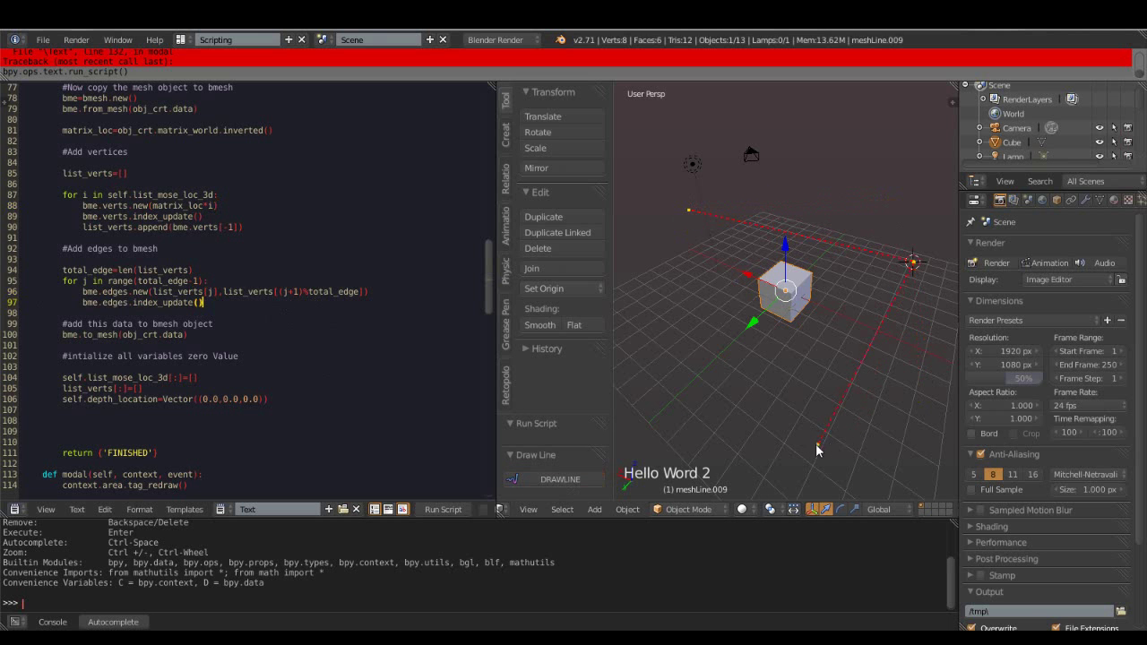
right_click(631, 255)
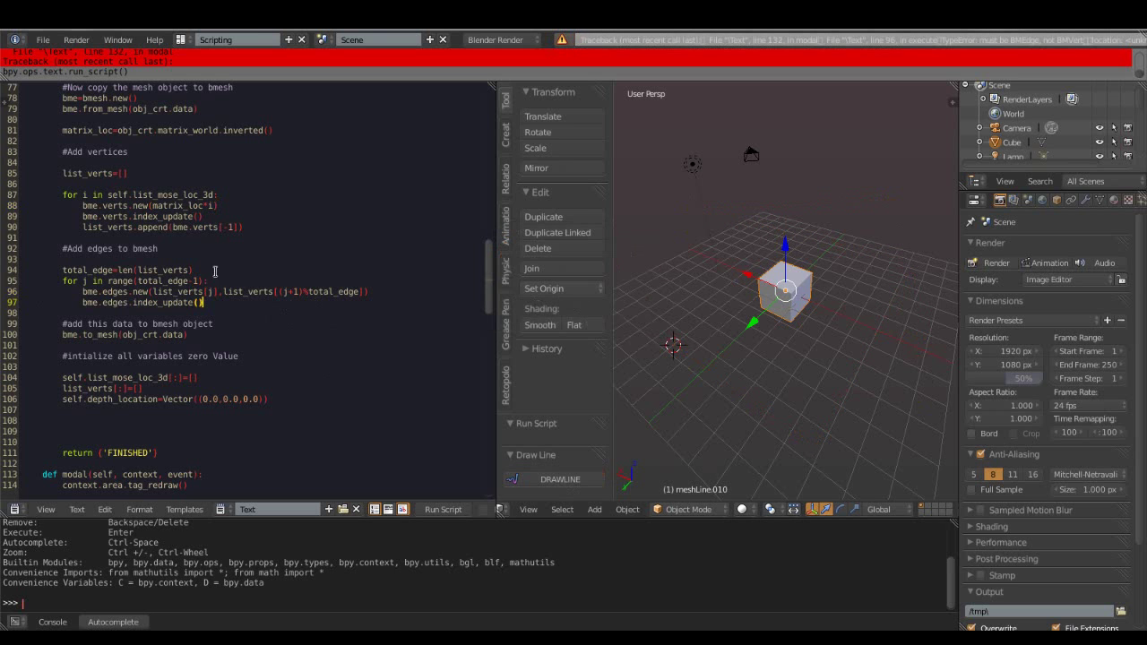
- Wrap line 96's bme.edges.new vertex pair in one tuple using (j+1) and rerun the script
text((j+1)
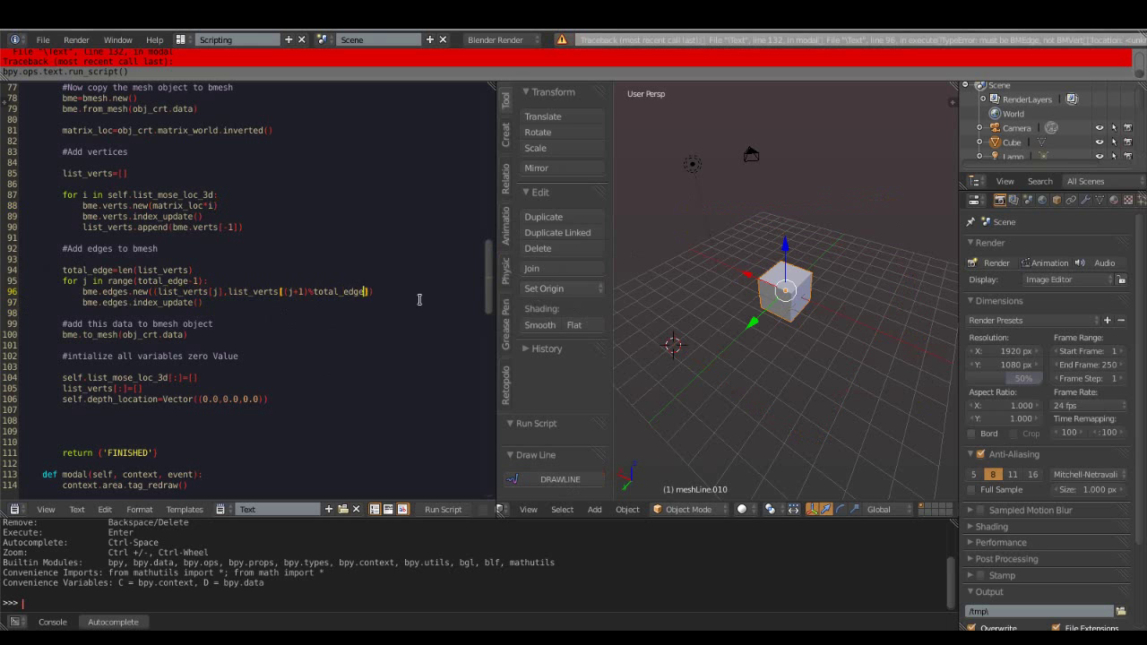
text())
right_click(416, 305)
click(412, 302)
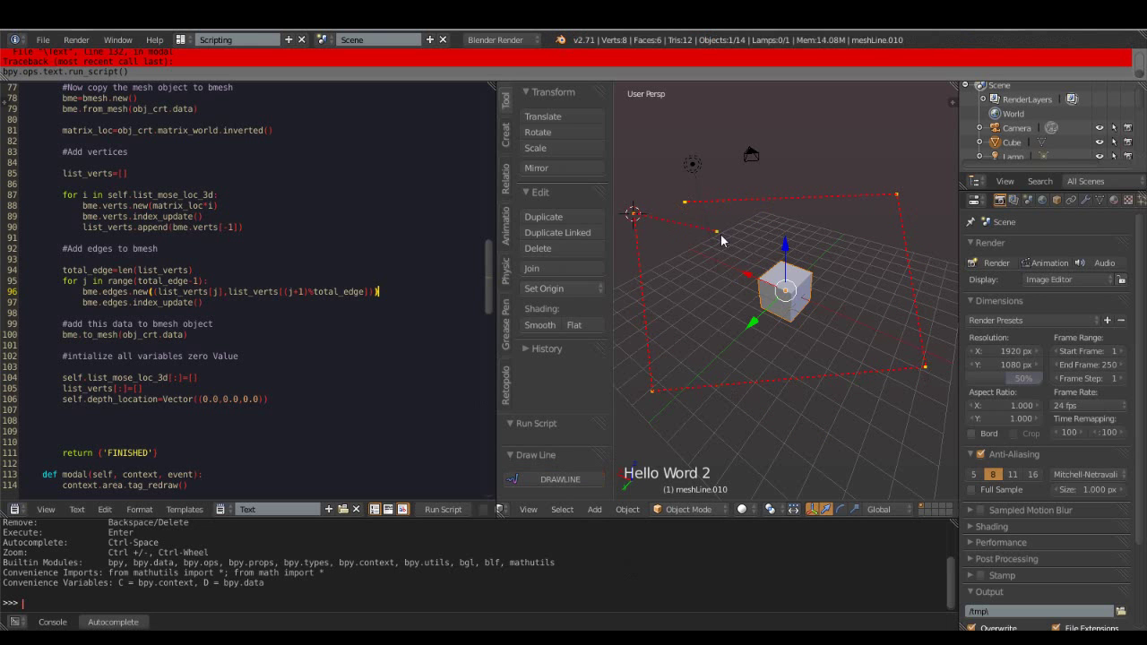
- Commit the red outline as a mesh and move it to a new spot
key(Return)
key(g)
click(856, 348)
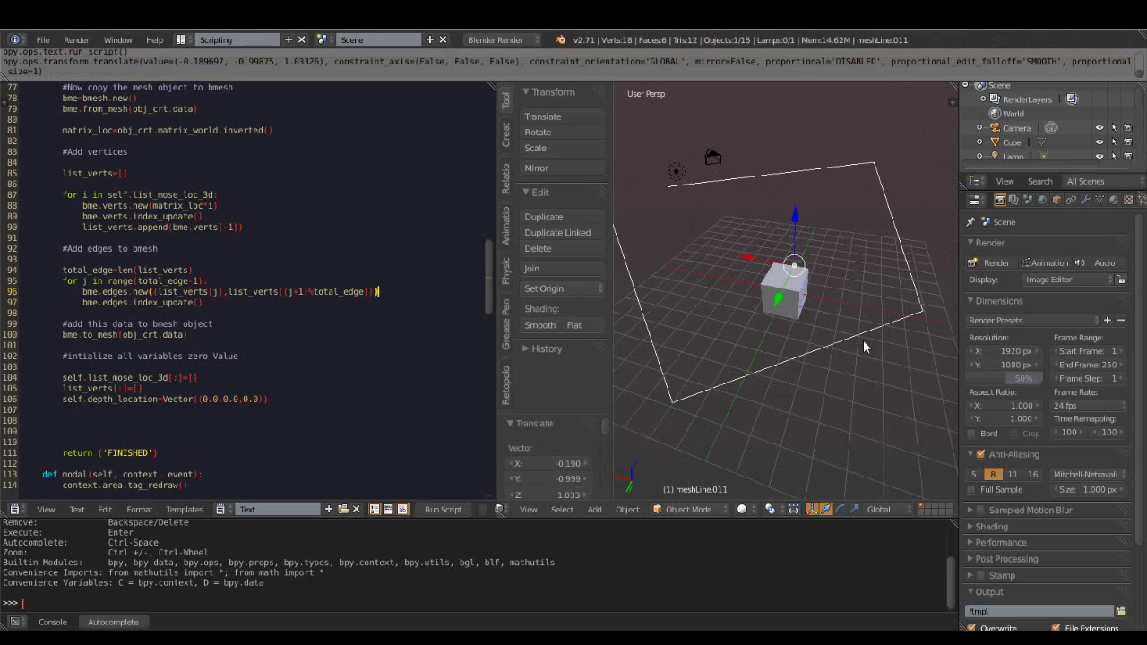
- In Edit Mode, move several of the outline's vertices with G to test reshaping
key(Tab)
key(g)
click(678, 337)
key(g)
click(927, 269)
key(g)
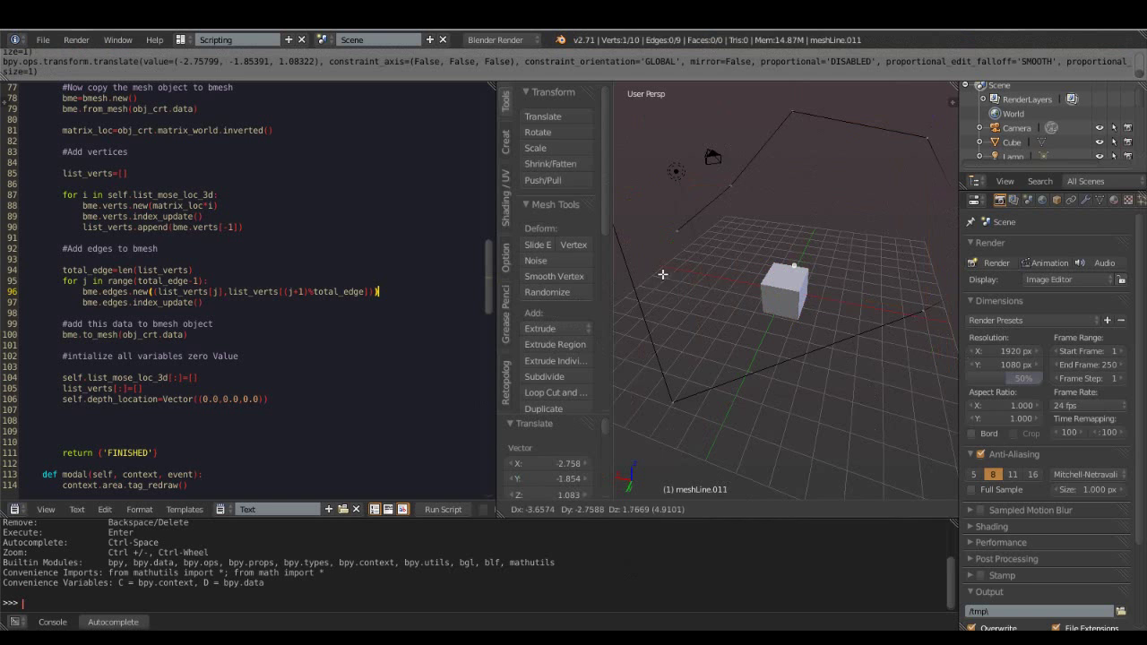
click(753, 429)
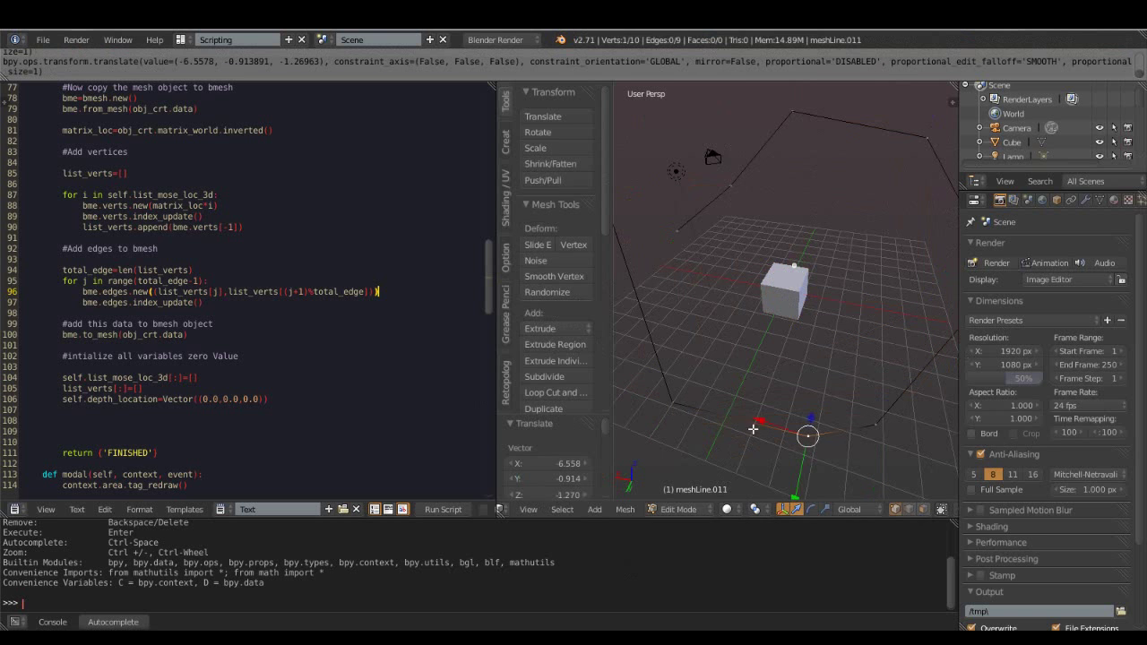
key(g)
click(663, 376)
scroll(681, 313, down, 3)
key(g)
click(733, 201)
key(g)
click(824, 207)
key(g)
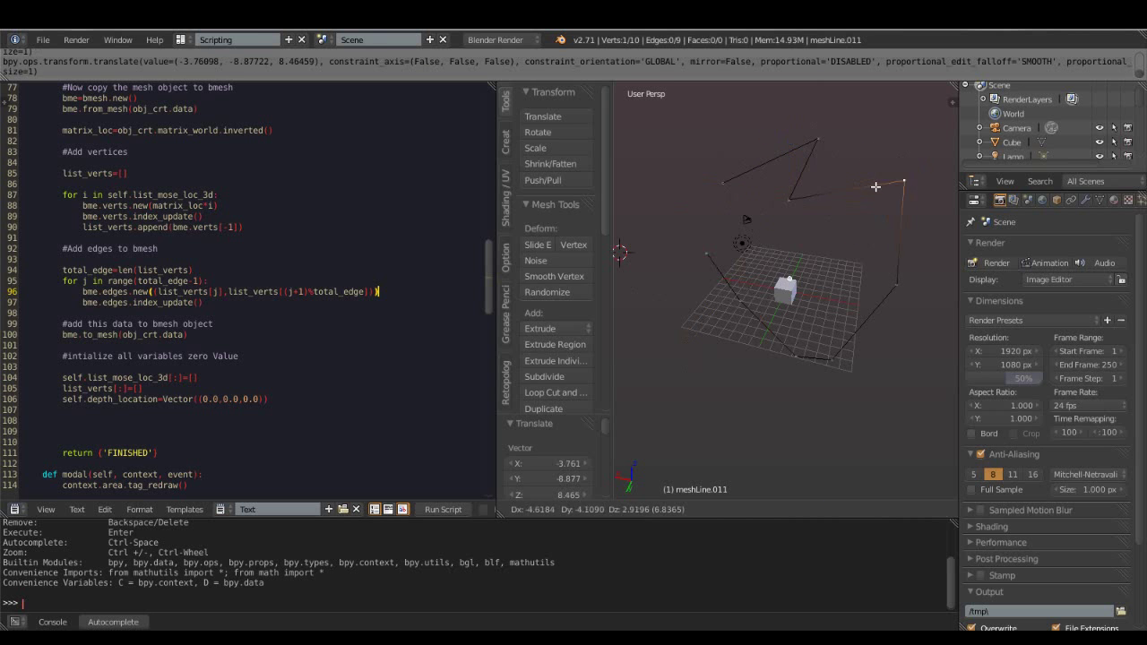
click(908, 125)
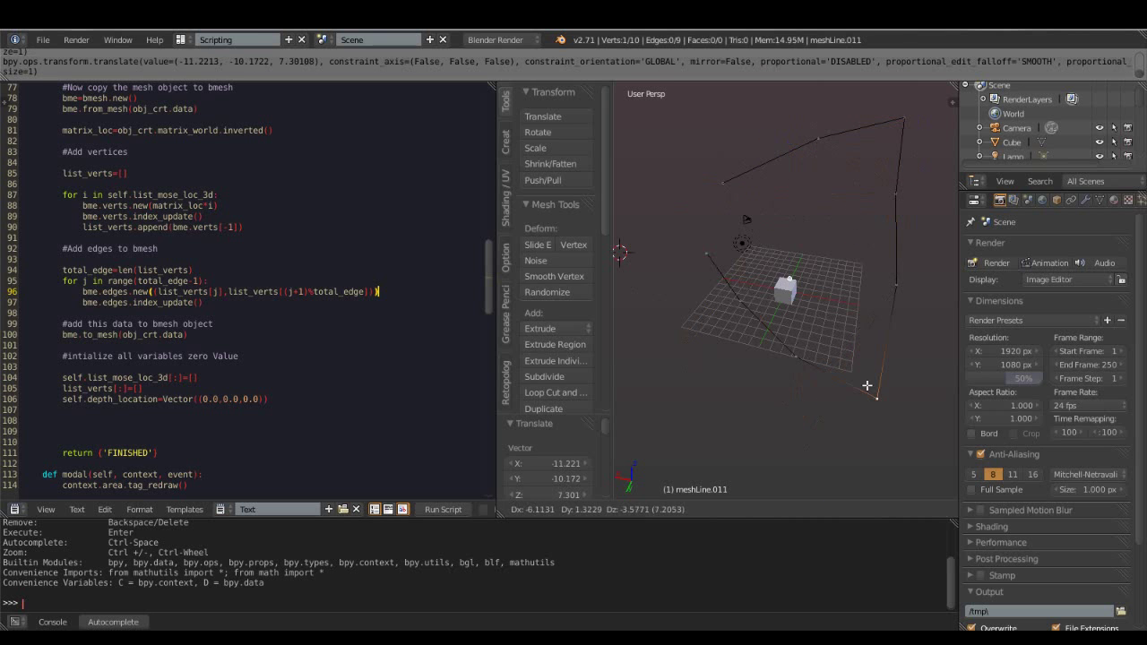
key(g)
click(669, 322)
key(Tab)
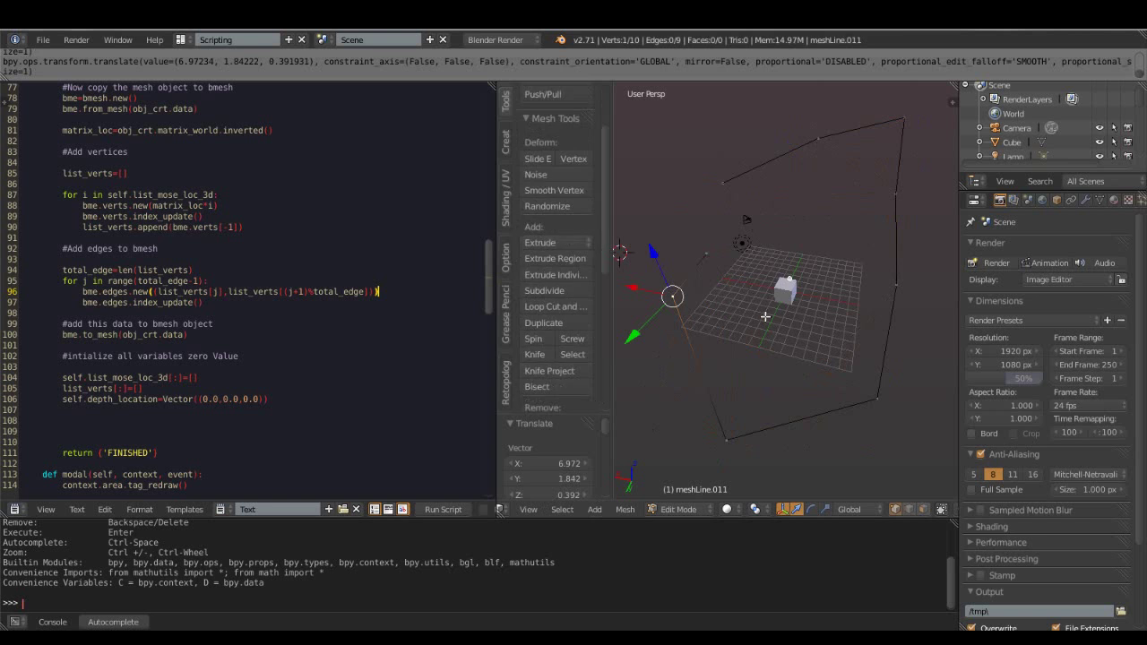
- Delete the first test mesh object
scroll(669, 323, down, 2)
middle_drag(711, 370, 849, 370)
key(x)
click(818, 363)
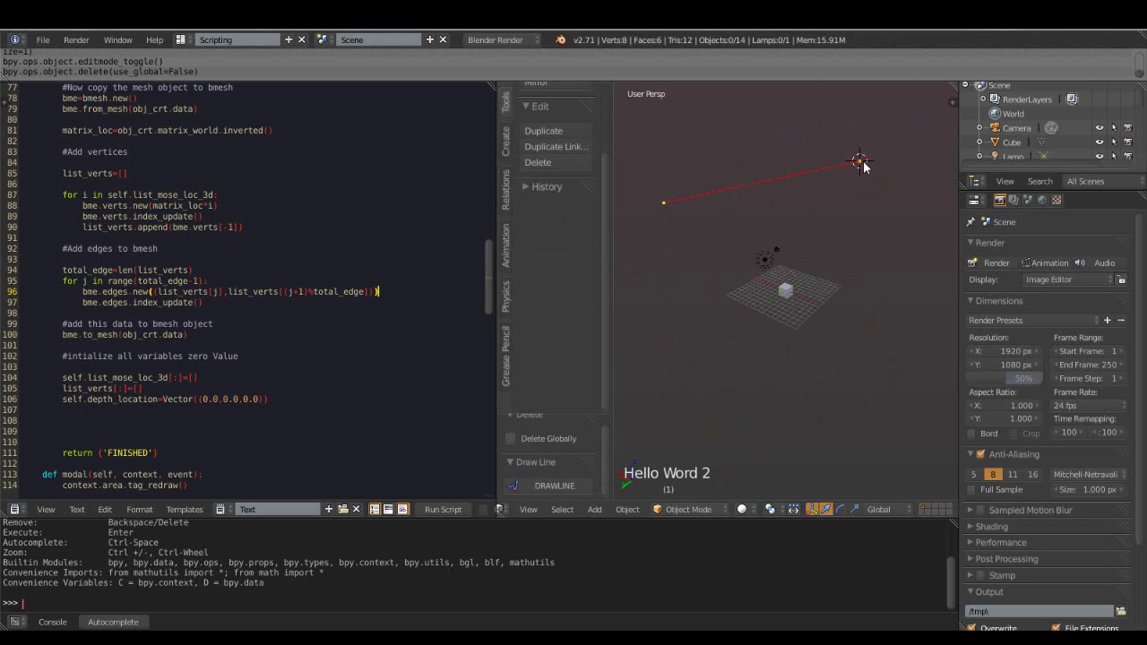
- Convert the second red drawing into a mesh and move one of its vertices
mouse_move(697, 360)
middle_down()
mouse_move(621, 426)
mouse_move(828, 263)
middle_up()
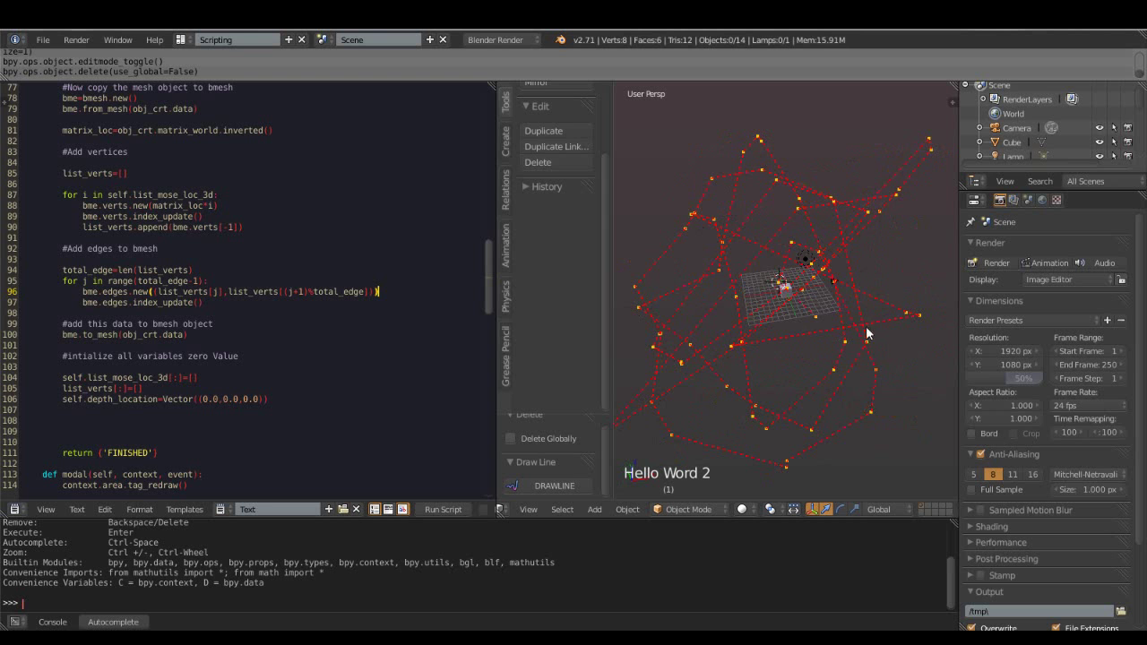
key(Return)
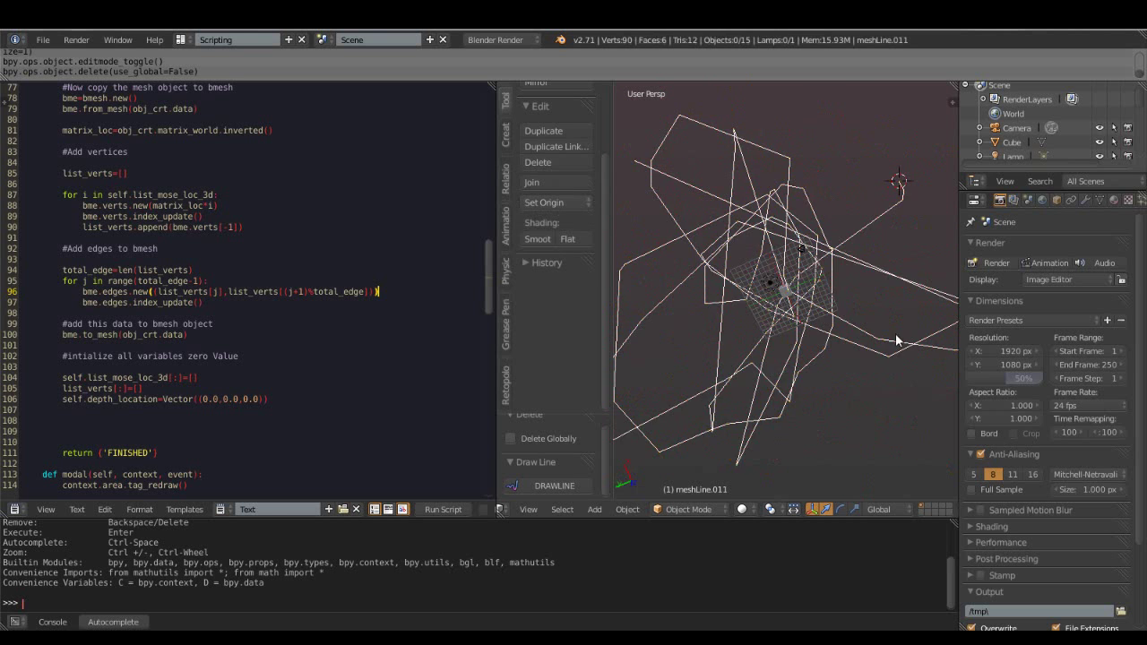
key(Tab)
middle_drag(721, 367, 840, 238)
key(g)
click(754, 220)
key(g)
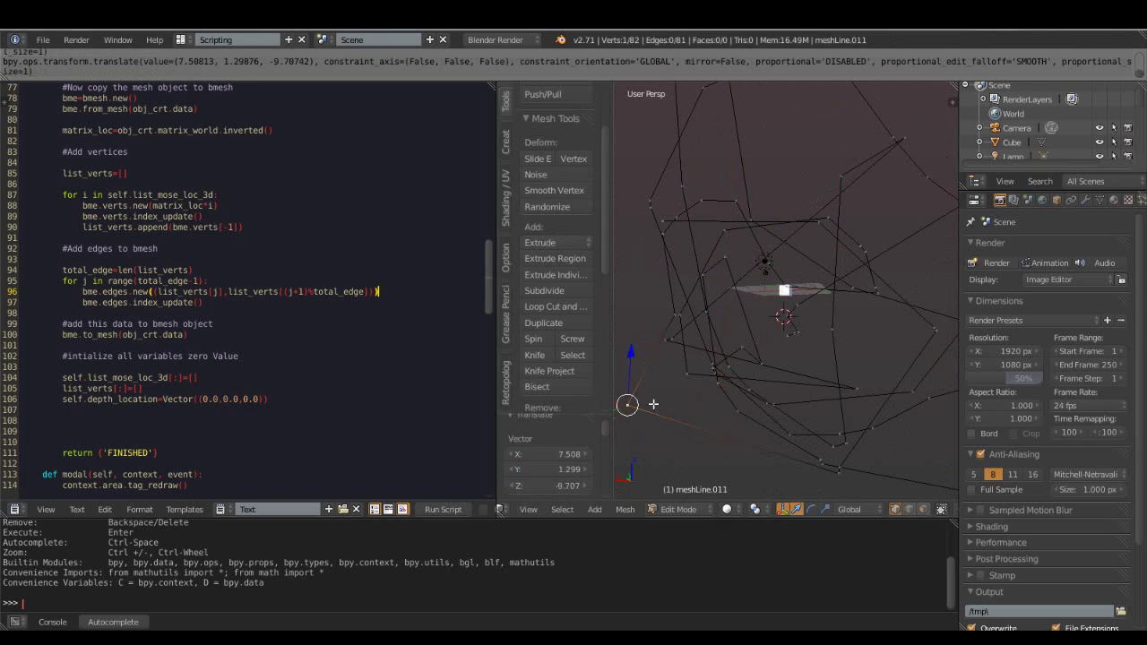
click(626, 219)
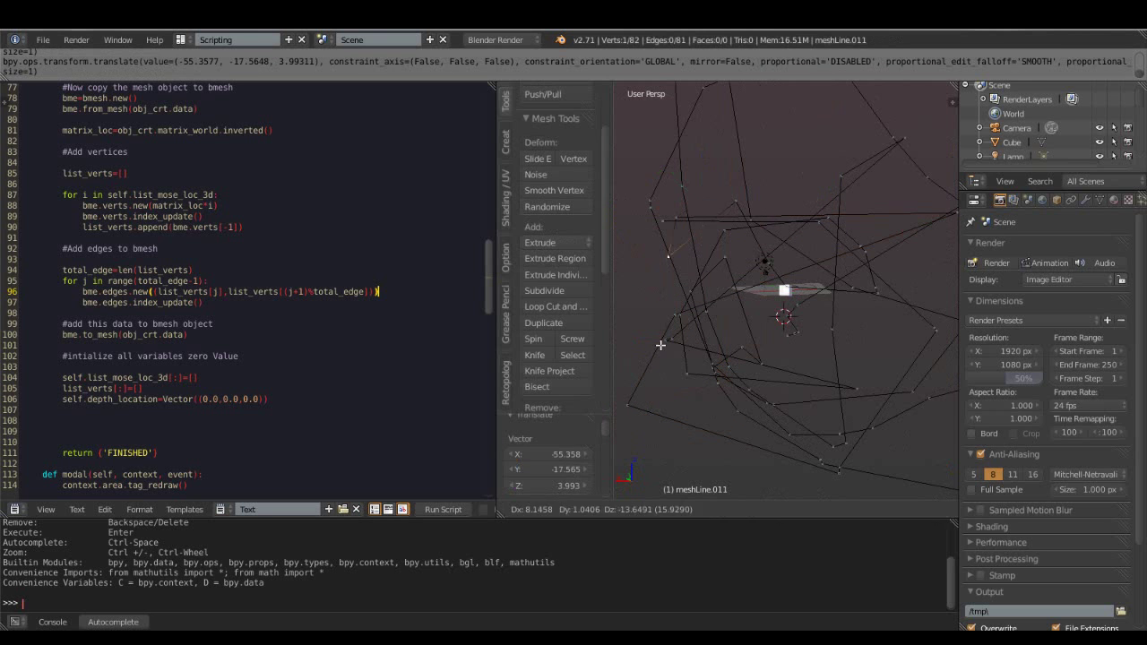
scroll(834, 344, down, 3)
- Select and delete all of the mesh's vertices, then return to Object Mode
key(a)
key(x)
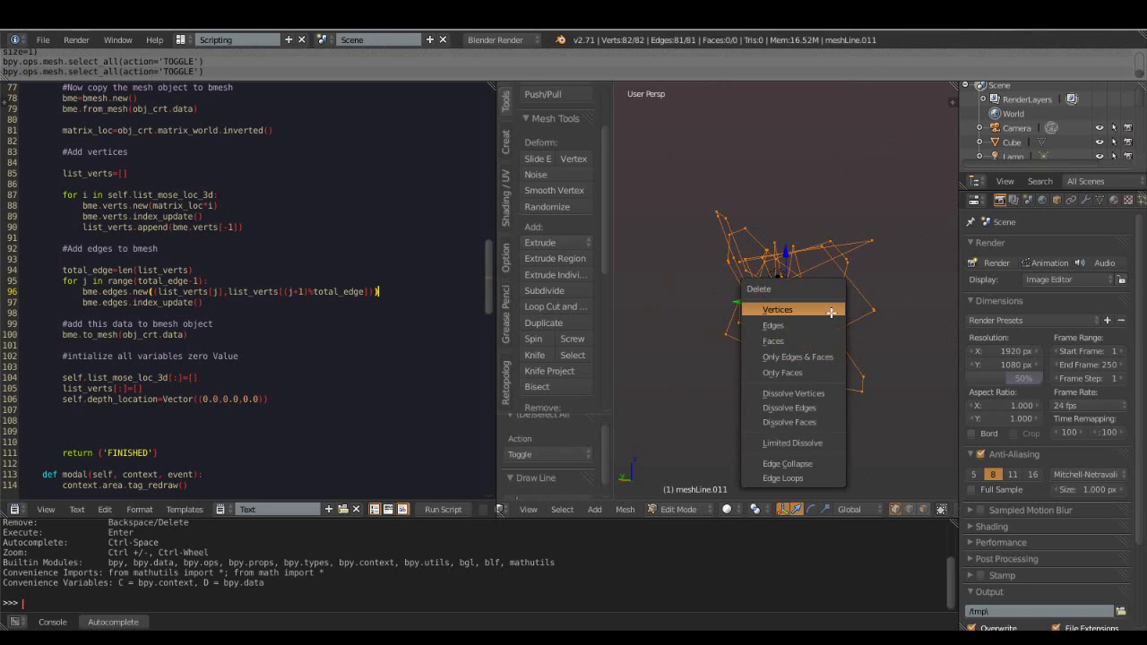
click(776, 304)
key(Tab)
- Delete the emptied meshLine.011 object and the Cube
middle_drag(814, 318, 804, 404)
key(x)
click(789, 334)
scroll(822, 285, down, 3)
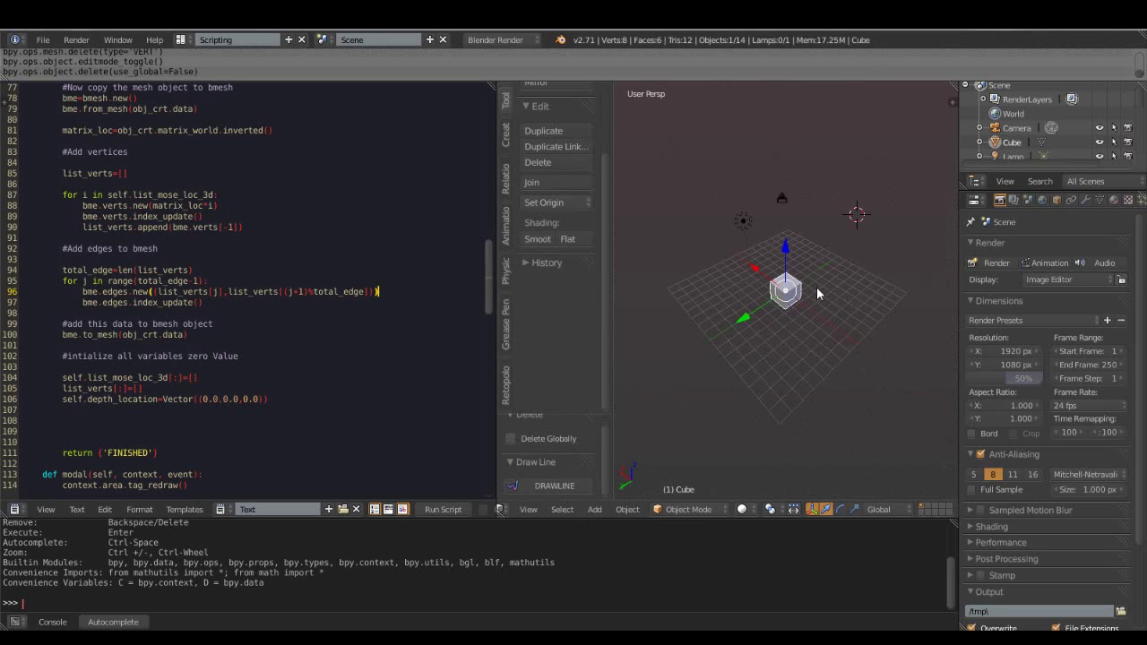
key(x)
click(780, 303)
- Draw a new red line, commit it as a mesh, and move it away from the origin
click(554, 485)
click(701, 152)
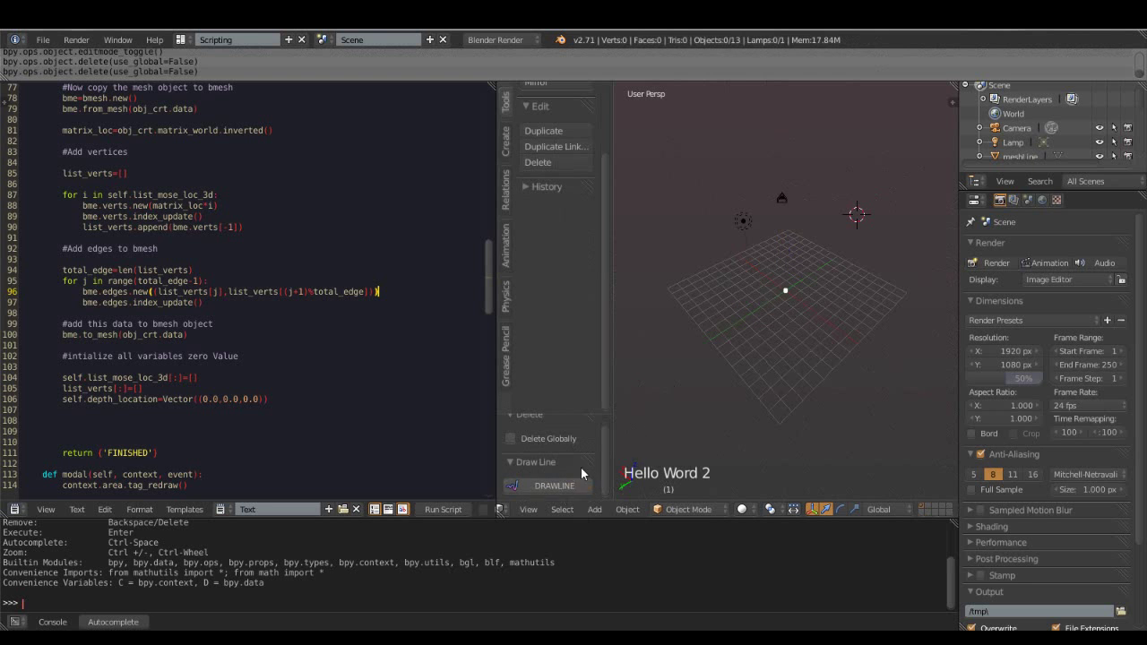
key(Return)
middle_drag(813, 206, 773, 249)
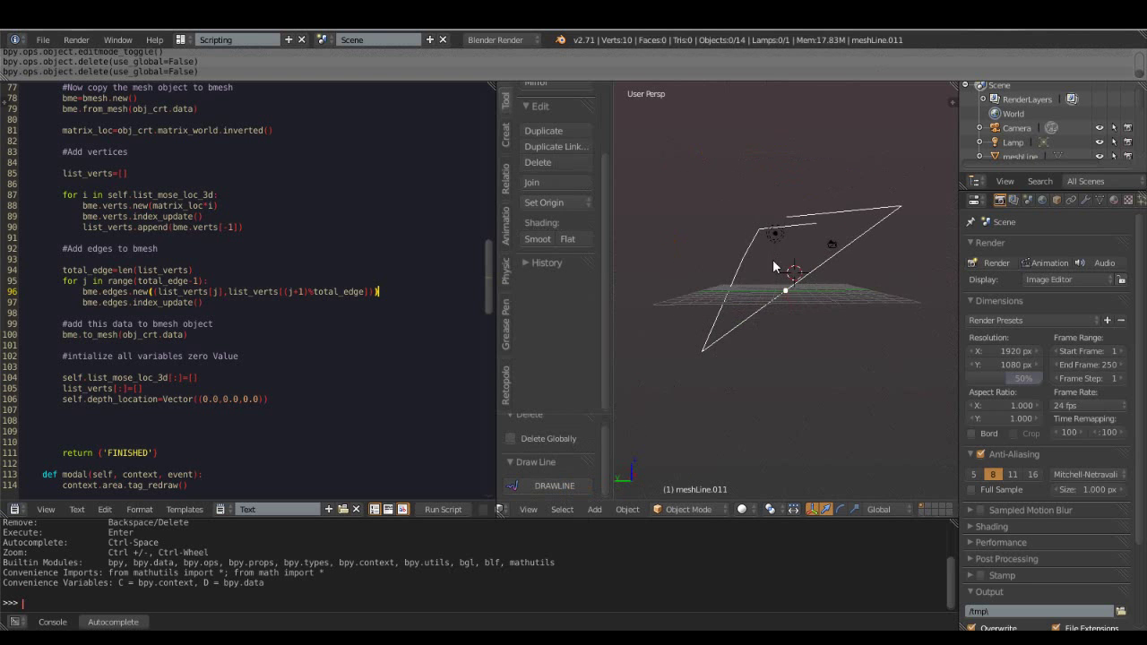
middle_drag(820, 292, 762, 300)
key(g)
click(711, 311)
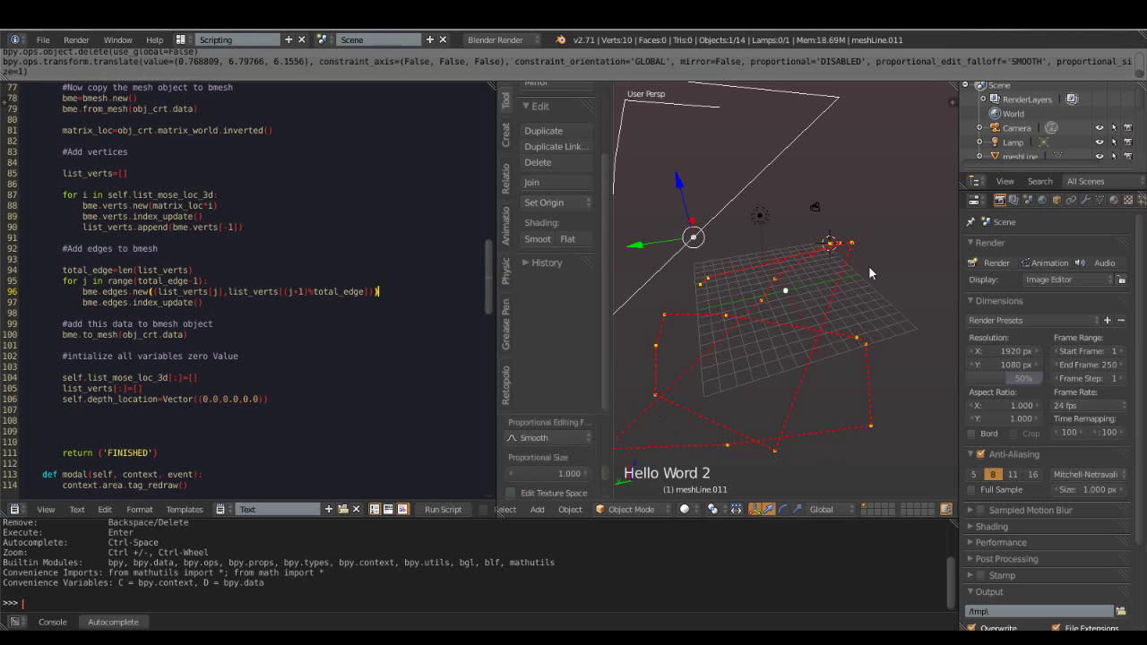
- Commit the next red drawing as the wire mesh meshLine.012
key(Return)
middle_drag(888, 387, 817, 338)
key(a)
- Reshape meshLine.012 by moving a vertex in Edit Mode
key(Tab)
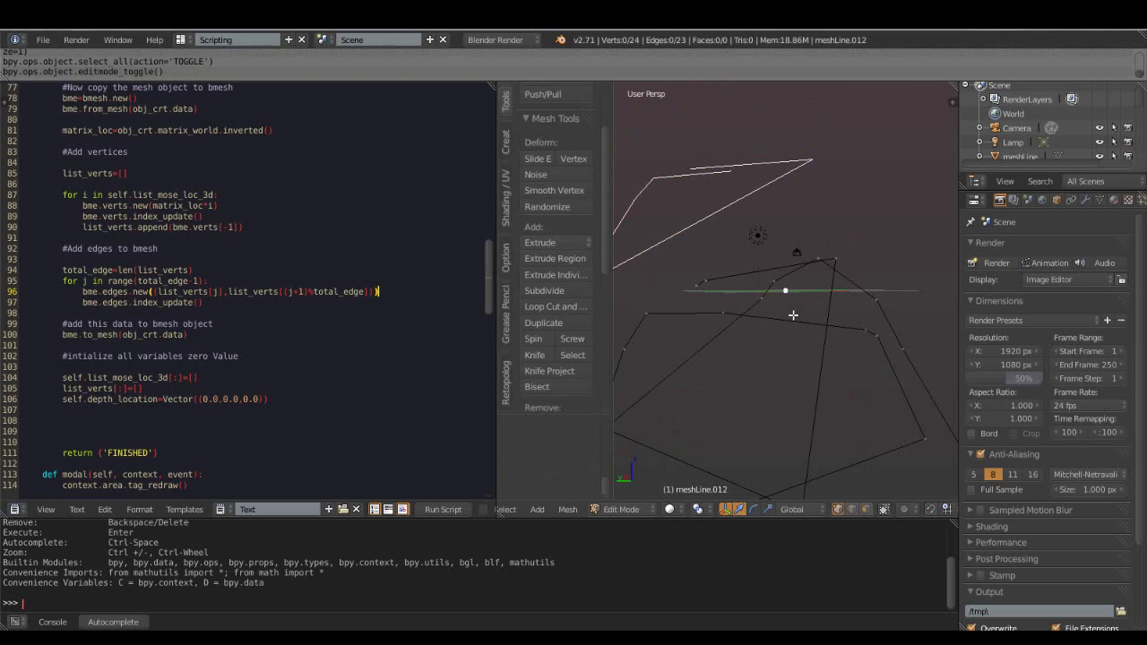
right_drag(775, 287, 756, 209)
scroll(1030, 124, down, 3)
scroll(1044, 138, up, 5)
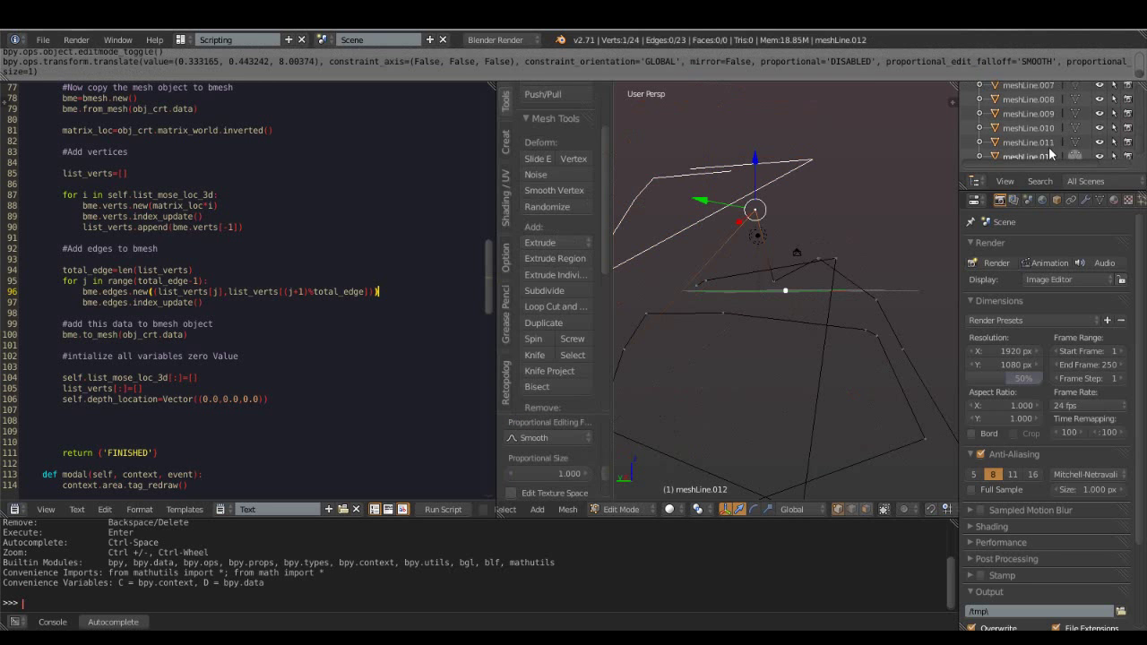
scroll(1047, 154, up, 5)
key(g)
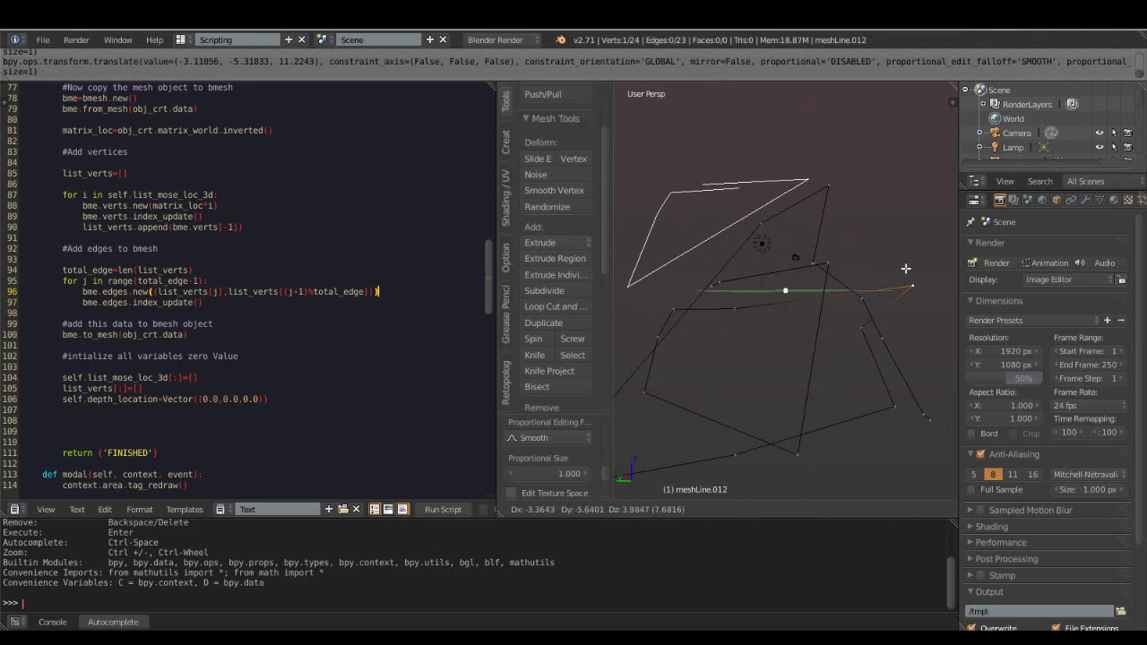
click(826, 188)
right_click(633, 309)
scroll(1049, 140, down, 5)
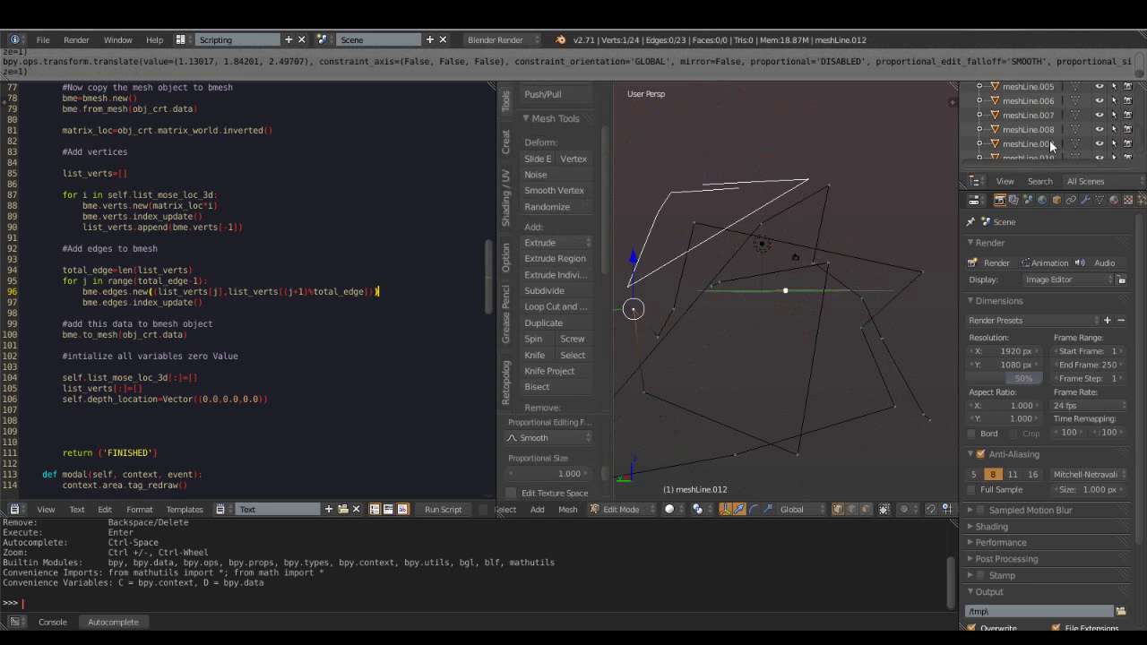
key(Tab)
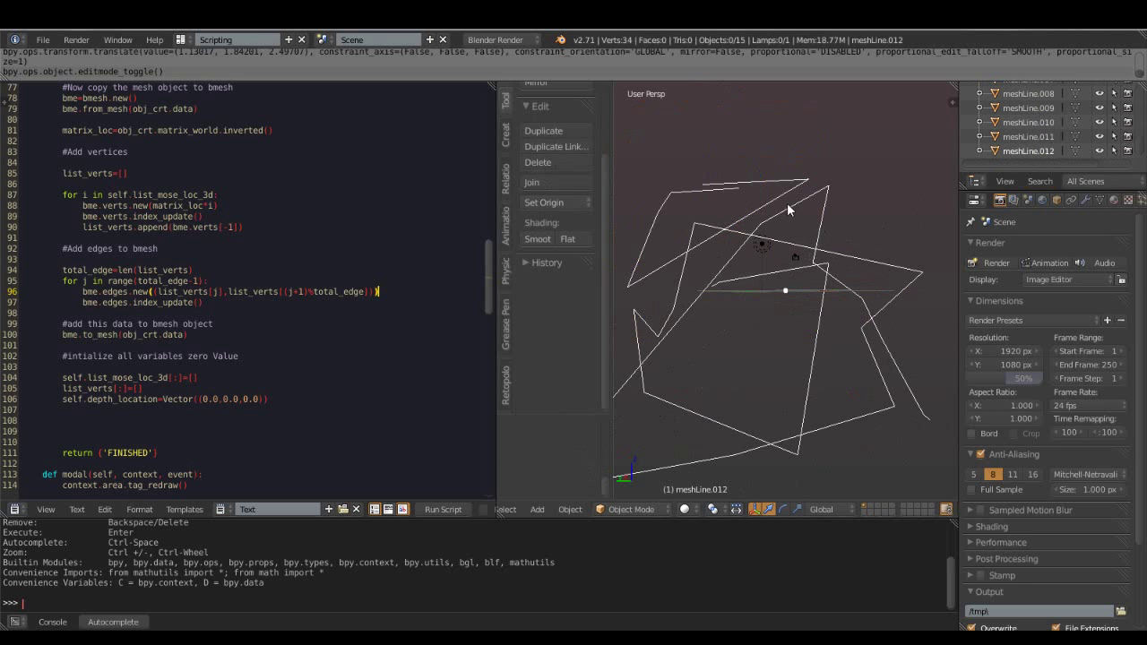
- Select meshLine.012, then select and deselect all objects
right_click(758, 235)
key(a)
key(a)
key(a)
key(a)
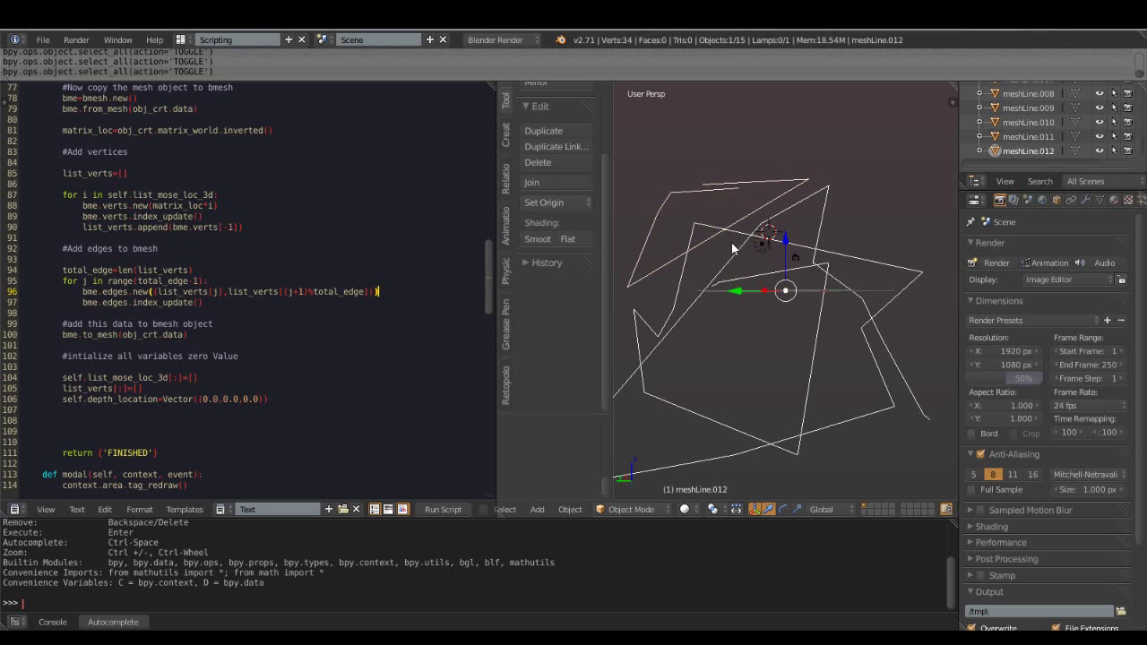
key(a)
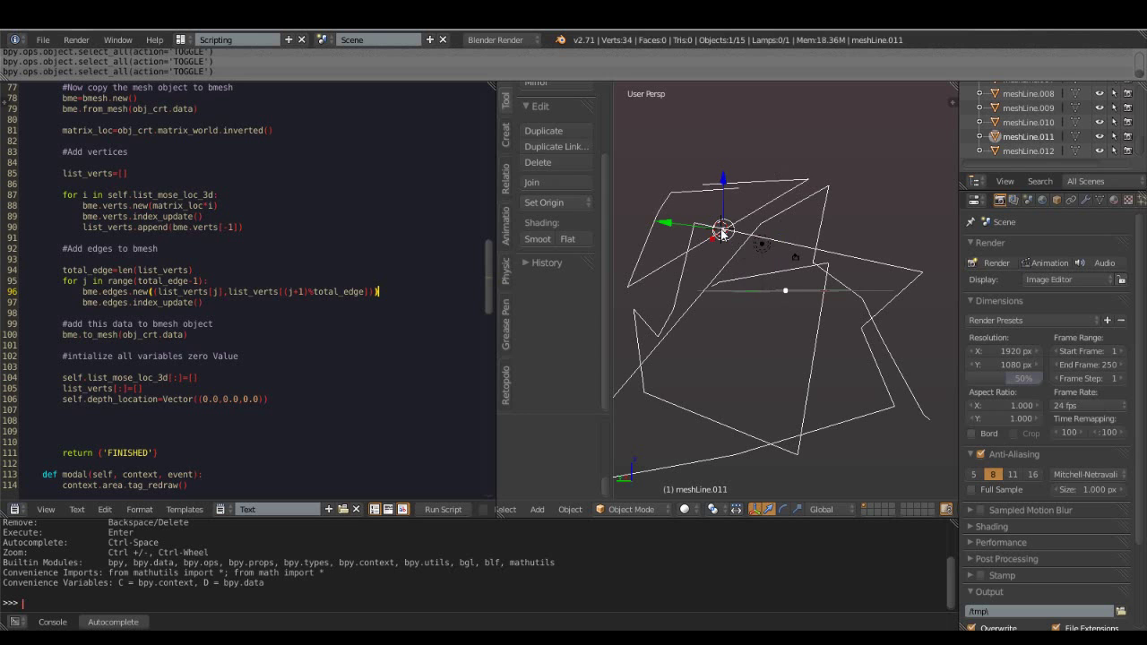
scroll(827, 339, down, 3)
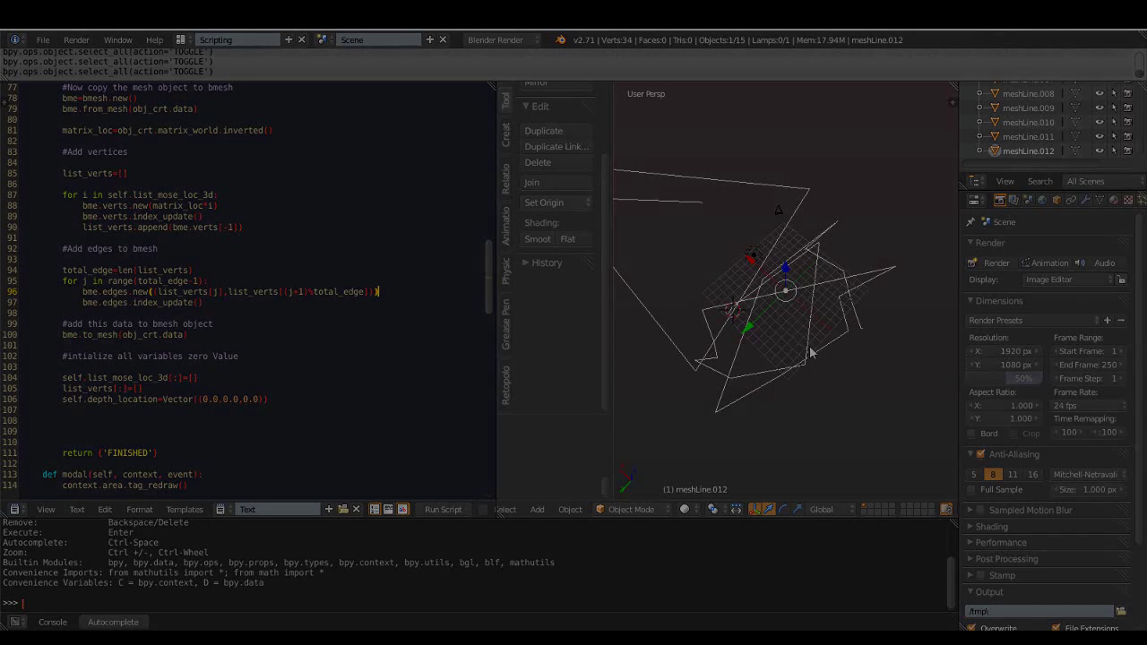